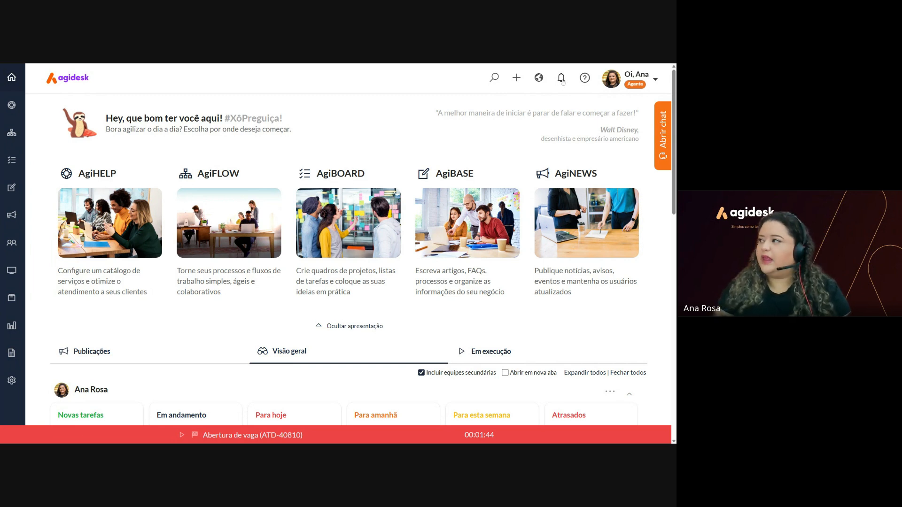
Open the notifications list and close it again.
{"action": "left_click", "coordinate": [562, 80]}
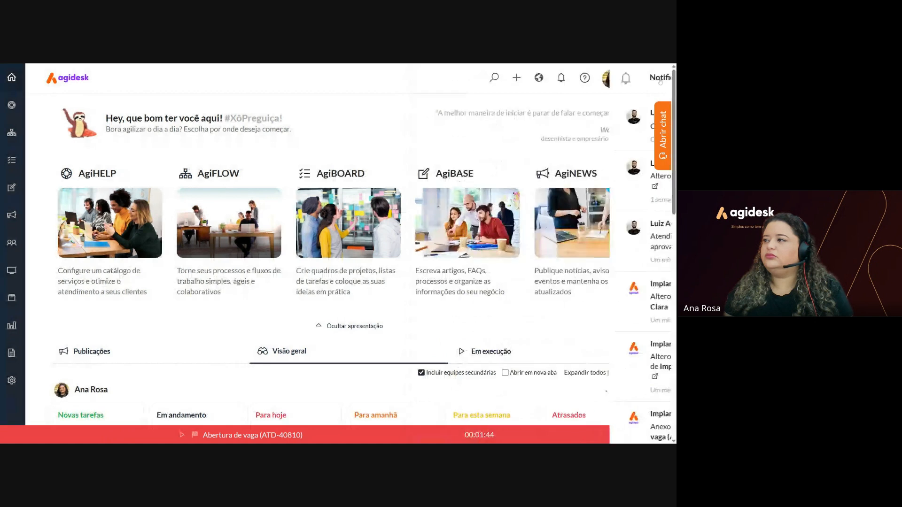
{"action": "left_click", "coordinate": [656, 80]}
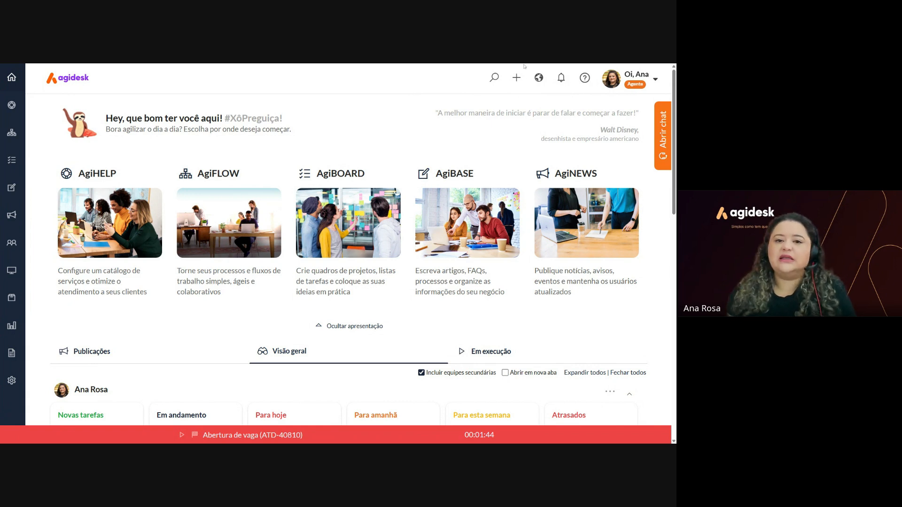
Look through the available creation options and start a new service request (Novo atendimento).
{"action": "left_click", "coordinate": [516, 79]}
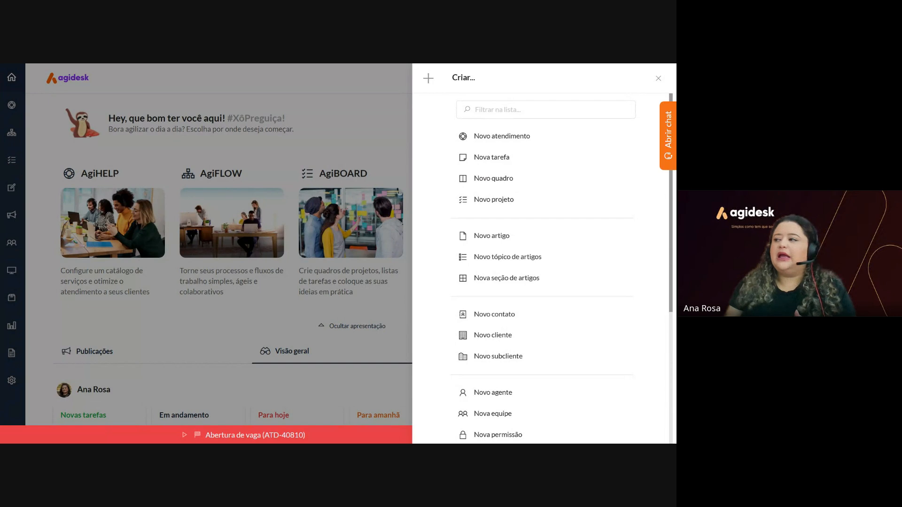
{"action": "scroll", "coordinate": [549, 299], "scroll_direction": "down", "scroll_amount": 4}
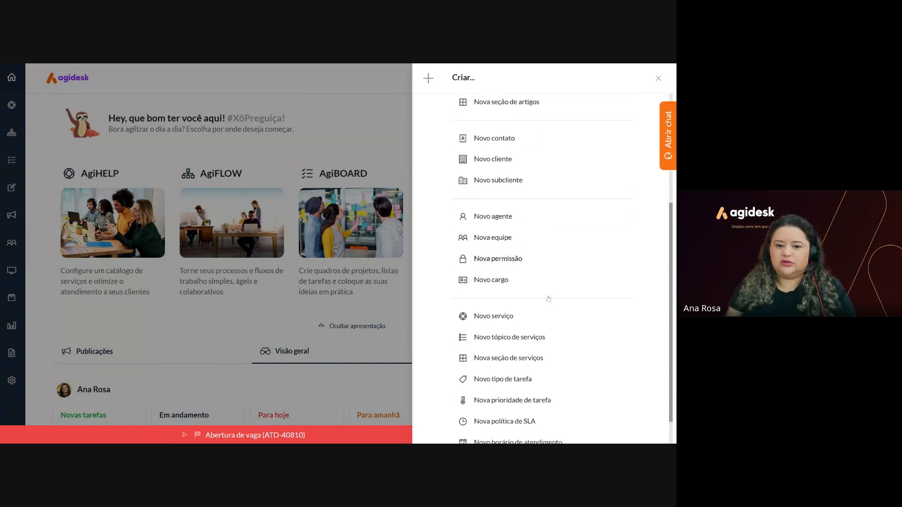
{"action": "scroll", "coordinate": [549, 298], "scroll_direction": "up", "scroll_amount": 5}
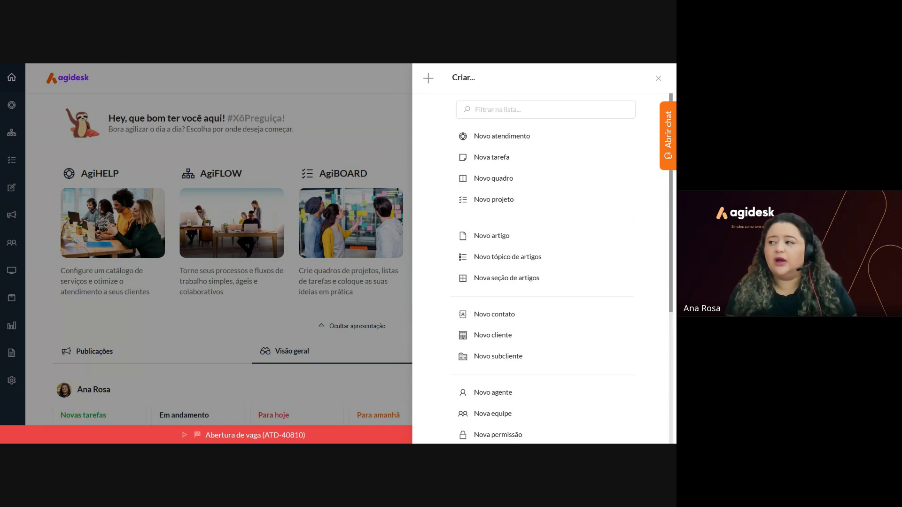
{"action": "left_click", "coordinate": [509, 140]}
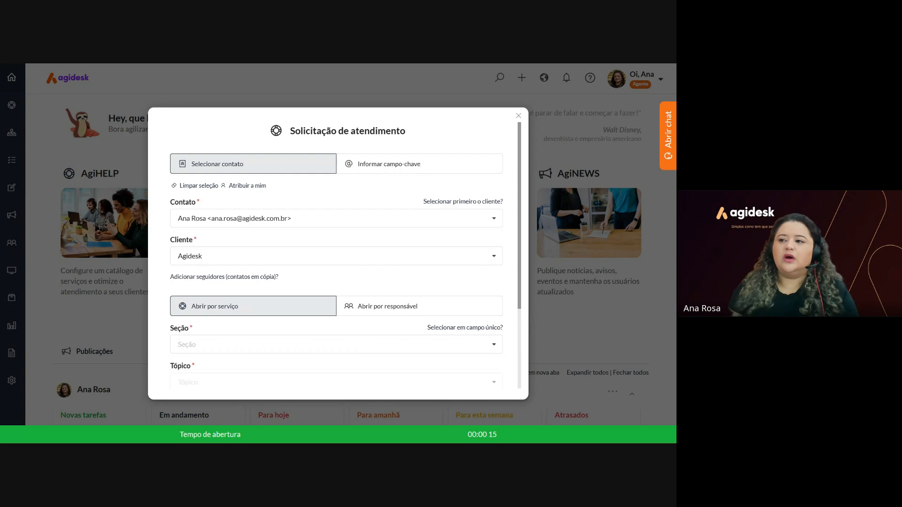
Replace the preselected requester with another contact and set the client to Agidesk.
{"action": "left_click", "coordinate": [202, 187]}
{"action": "left_click", "coordinate": [202, 218]}
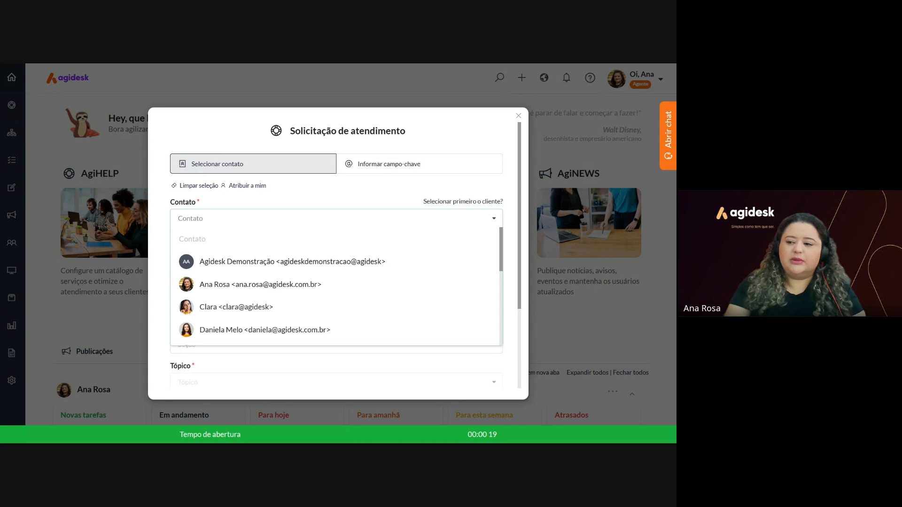
{"action": "left_click", "coordinate": [224, 337]}
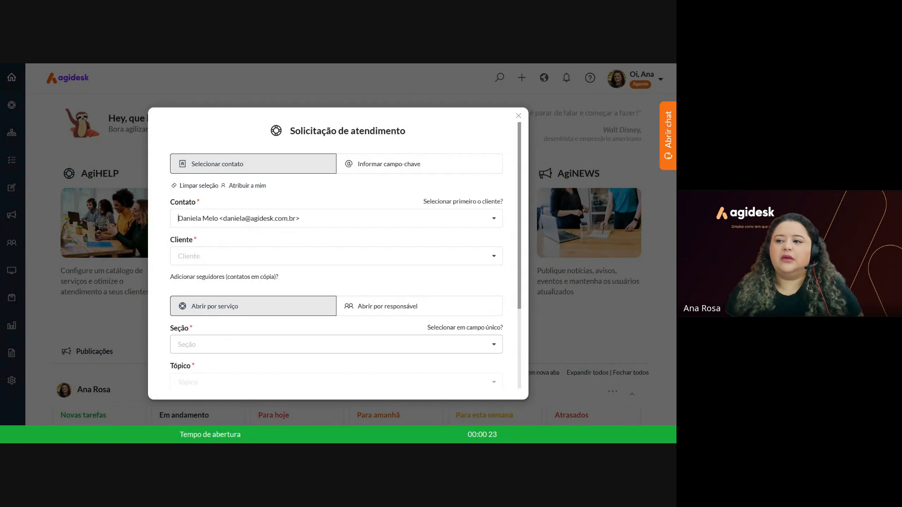
{"action": "left_click", "coordinate": [248, 257]}
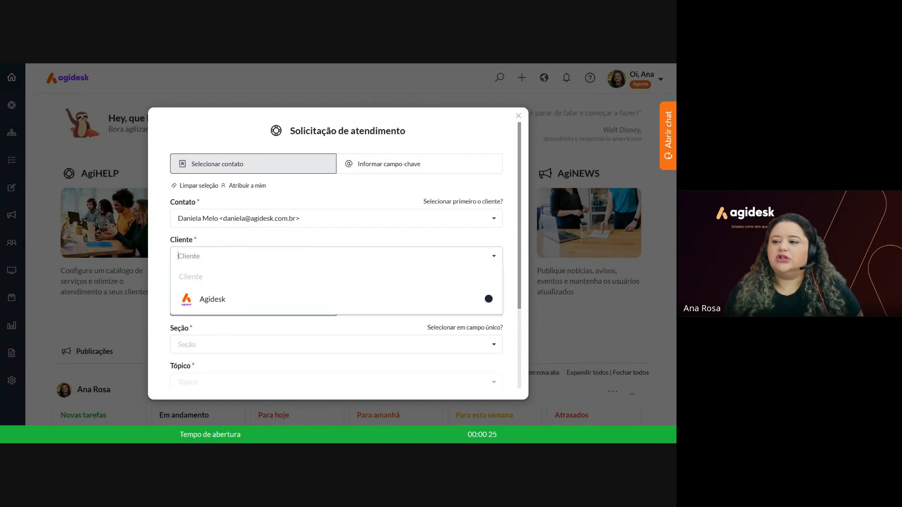
{"action": "left_click", "coordinate": [244, 300]}
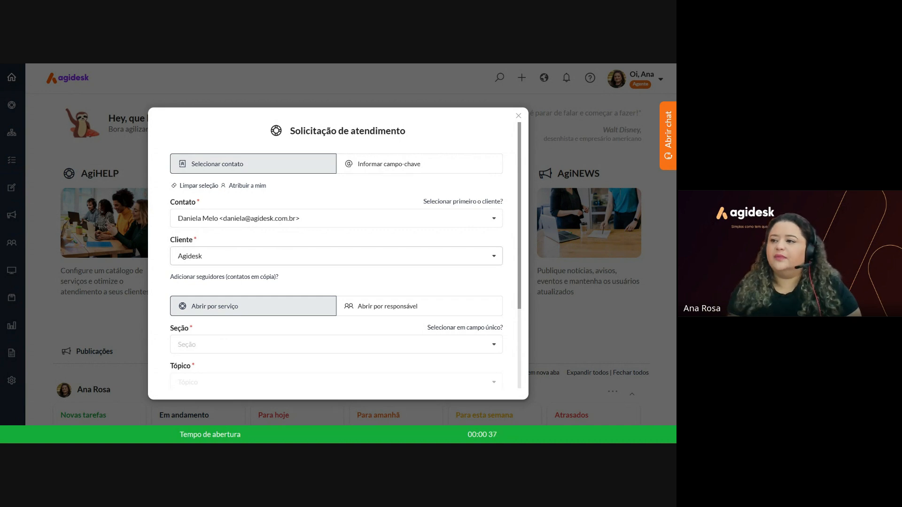
Clear the requester selection and choose the client first, setting it to Agidesk.
{"action": "left_click", "coordinate": [211, 187]}
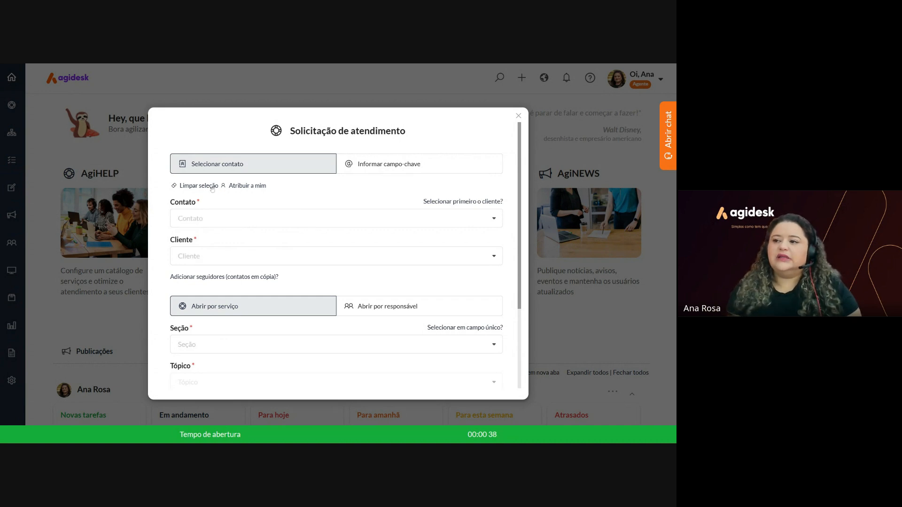
{"action": "left_click", "coordinate": [465, 203]}
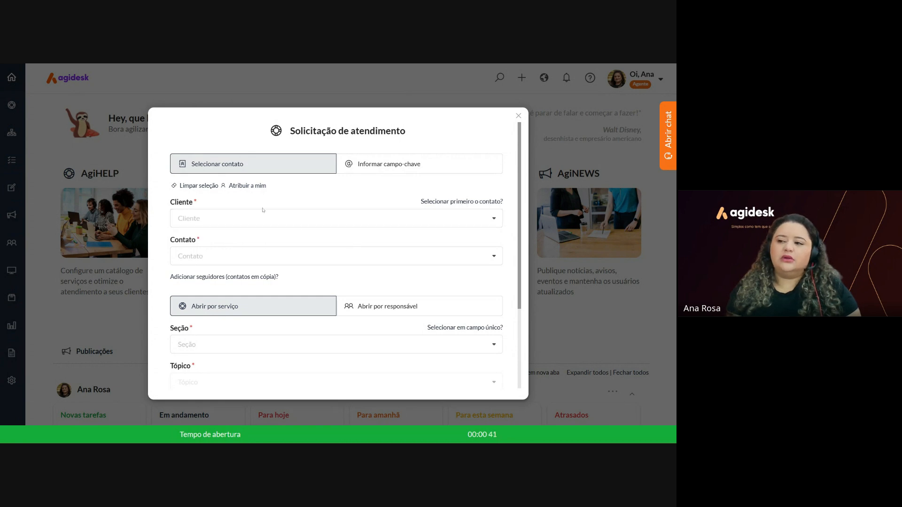
{"action": "left_click", "coordinate": [493, 218]}
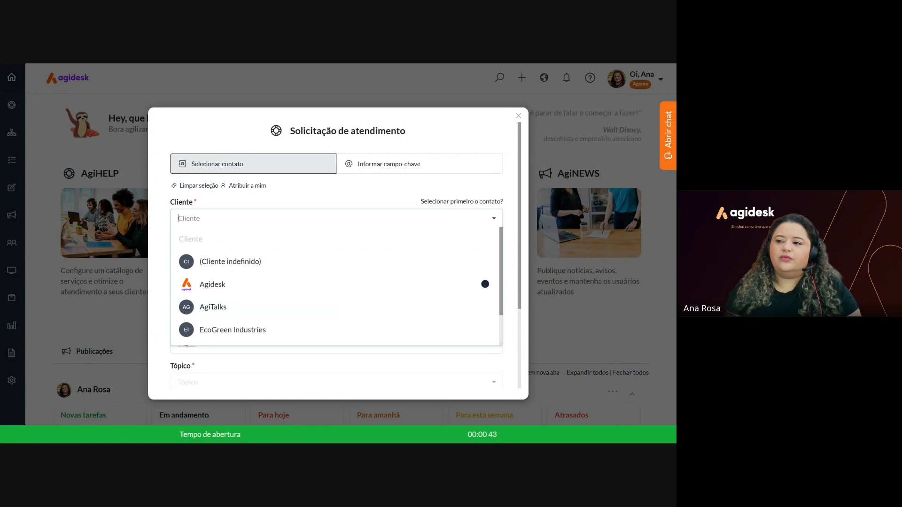
{"action": "left_click", "coordinate": [229, 285]}
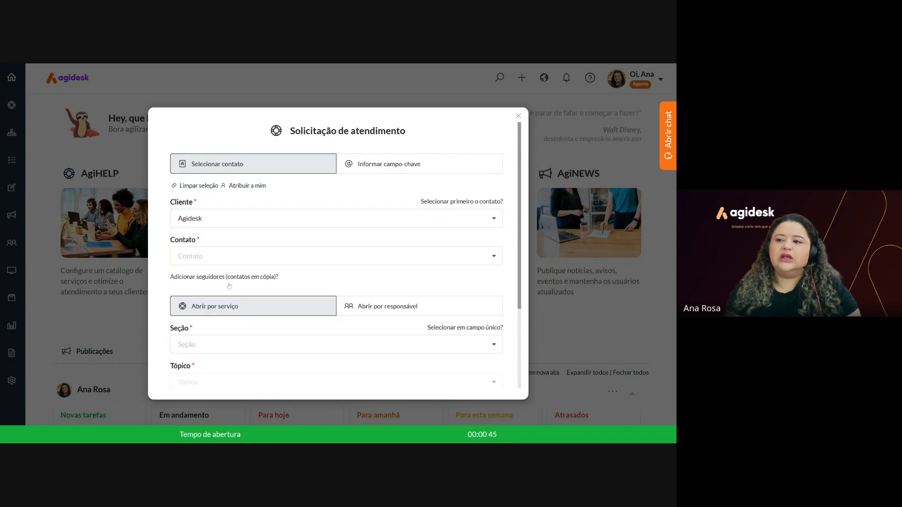
Select the requesting person from Agidesk's contacts as the request's contact.
{"action": "left_click", "coordinate": [230, 257]}
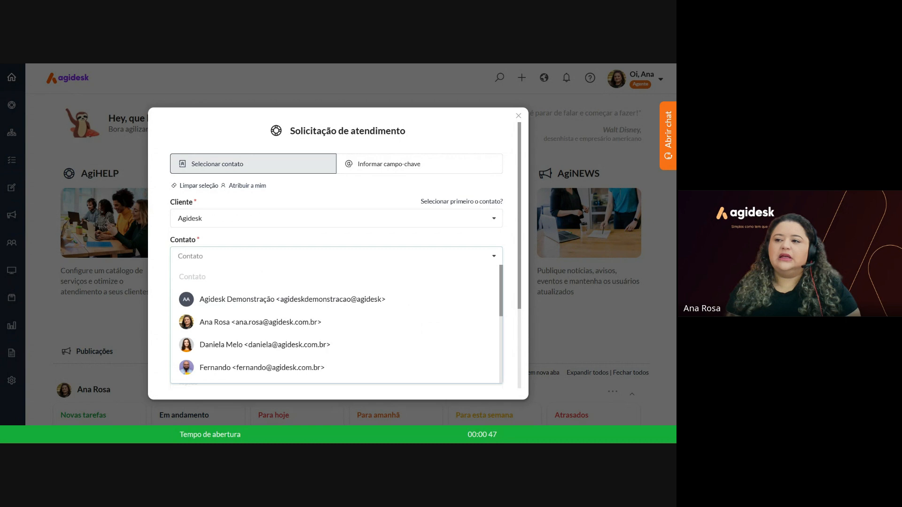
{"action": "scroll", "coordinate": [227, 322], "scroll_direction": "down", "scroll_amount": 6}
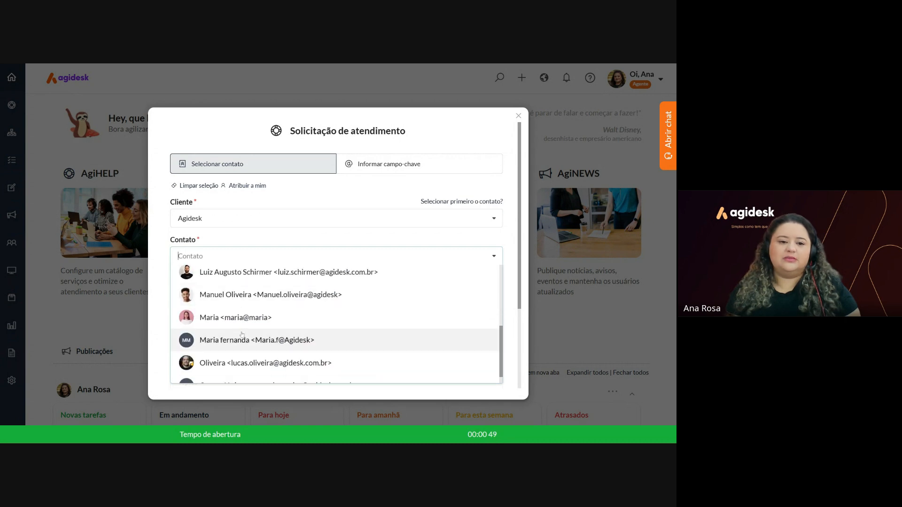
{"action": "scroll", "coordinate": [242, 335], "scroll_direction": "up", "scroll_amount": 6}
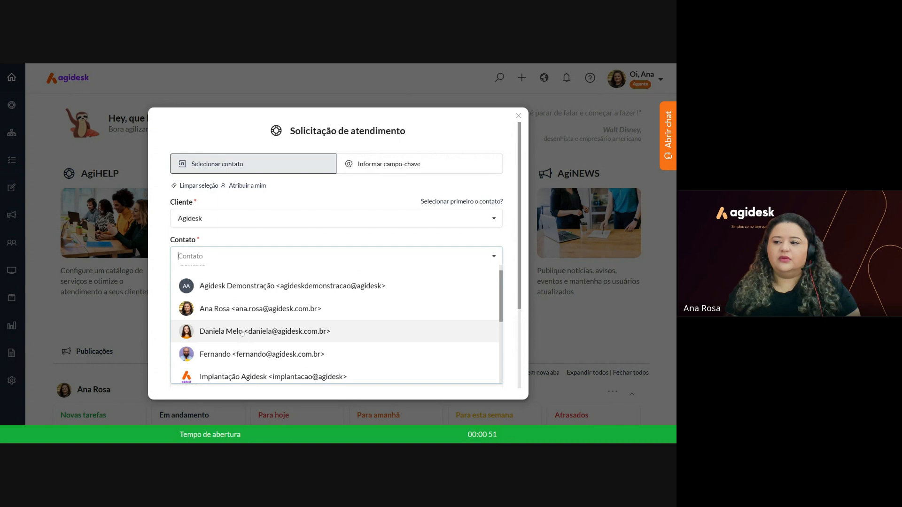
{"action": "left_click", "coordinate": [242, 331]}
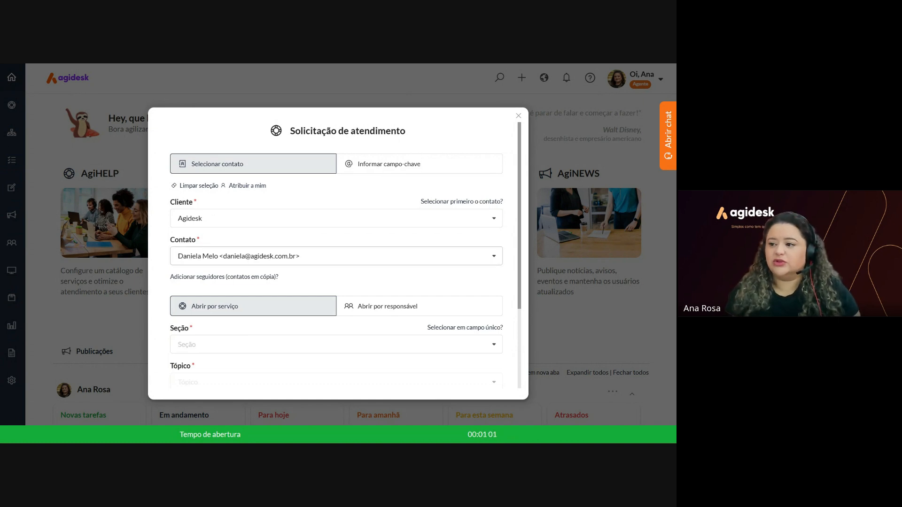
Add two contacts as followers (Seguidores) of the service request.
{"action": "scroll", "coordinate": [227, 227], "scroll_direction": "down", "scroll_amount": 2}
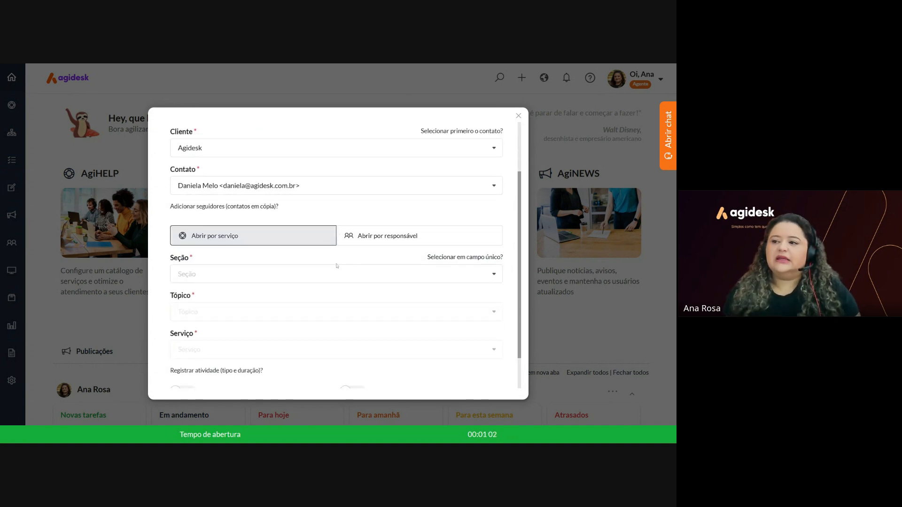
{"action": "left_click", "coordinate": [211, 207]}
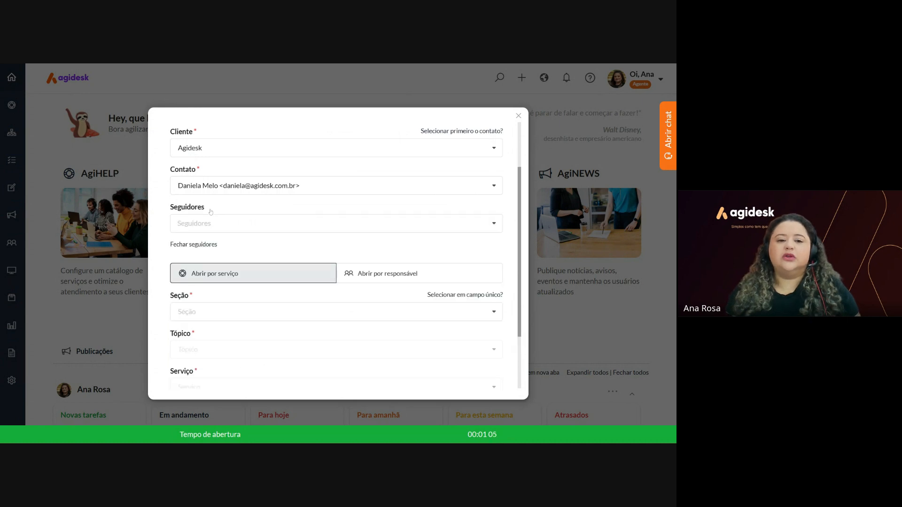
{"action": "left_click", "coordinate": [254, 223]}
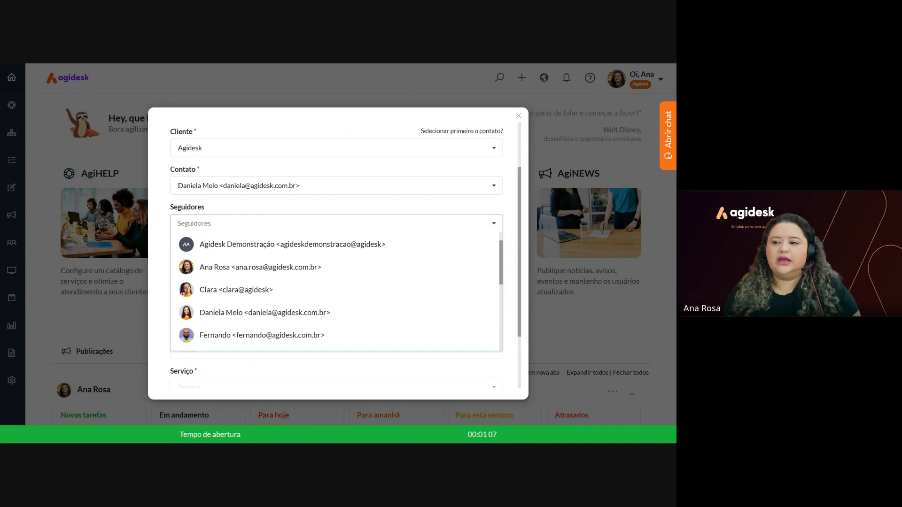
{"action": "left_click", "coordinate": [250, 290]}
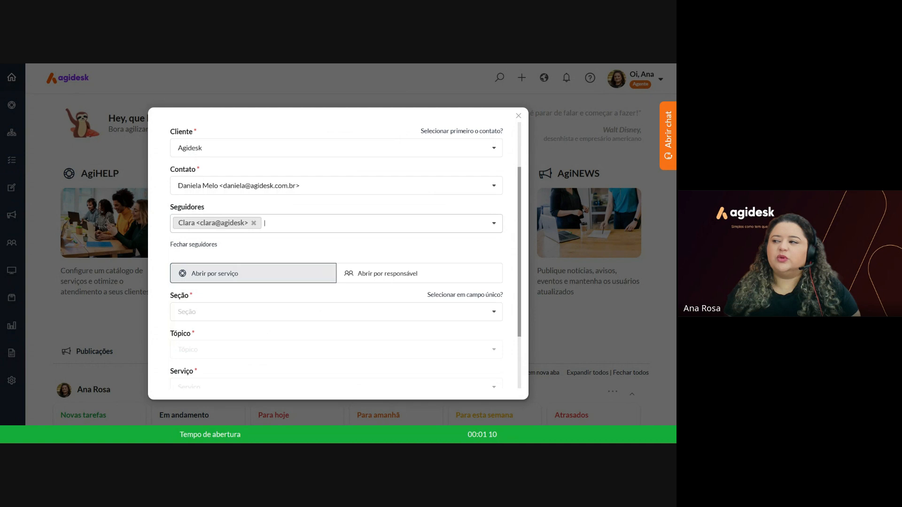
{"action": "left_click", "coordinate": [494, 224]}
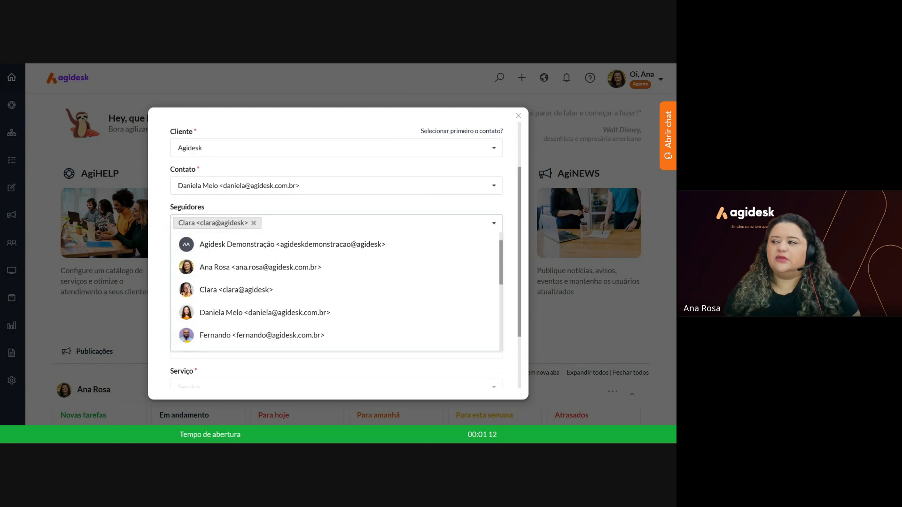
{"action": "left_click", "coordinate": [217, 335]}
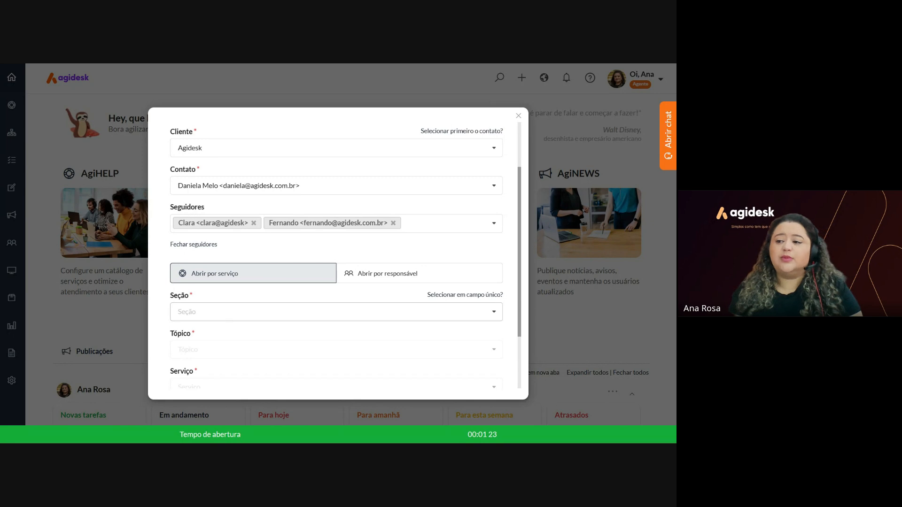
Switch the request to Abrir por responsável, examine its asset, product, team and description fields, and return to Abrir por serviço.
{"action": "scroll", "coordinate": [336, 254], "scroll_direction": "down", "scroll_amount": 3}
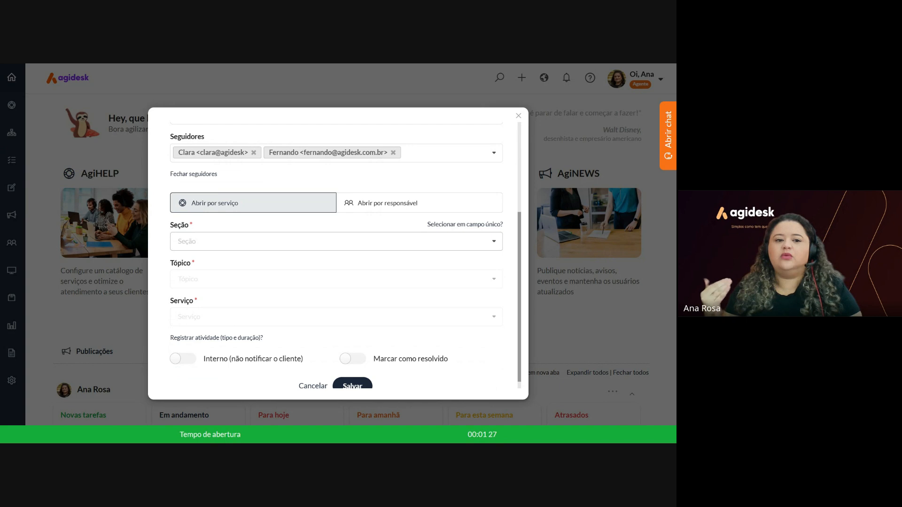
{"action": "left_click", "coordinate": [385, 201]}
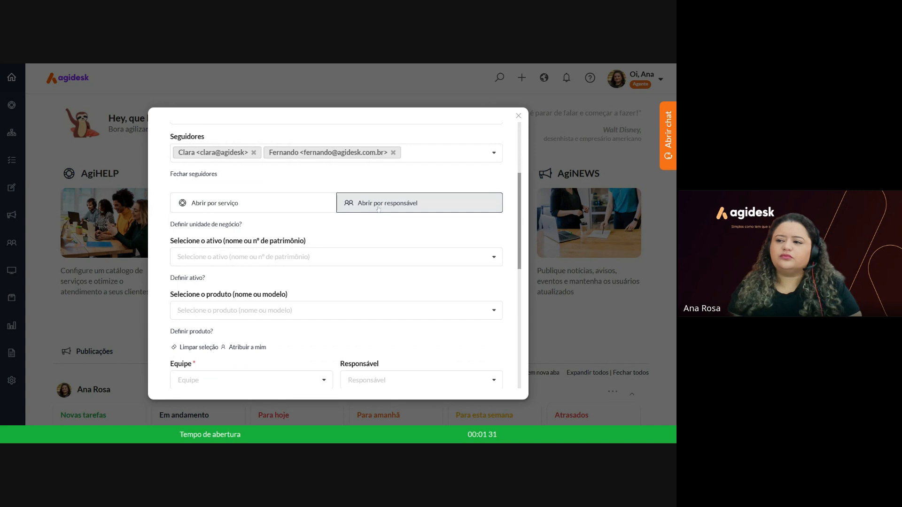
{"action": "scroll", "coordinate": [386, 202], "scroll_direction": "down", "scroll_amount": 1}
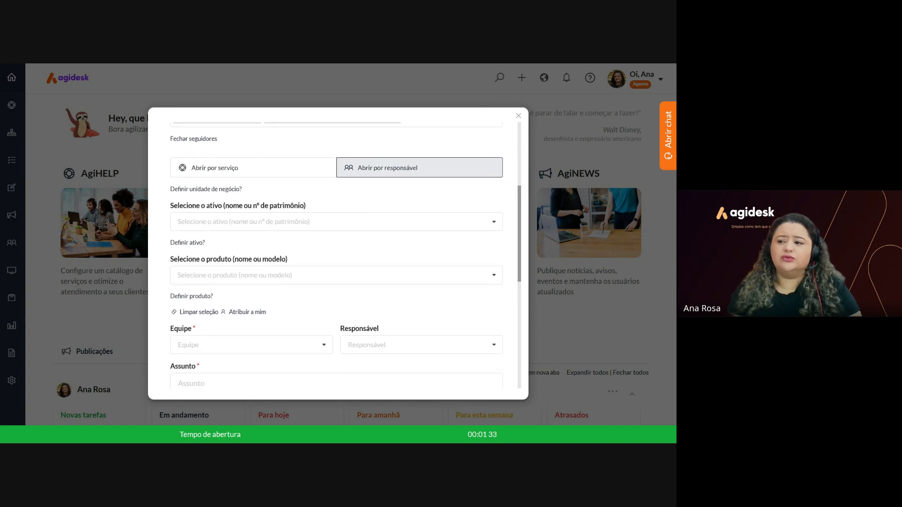
{"action": "scroll", "coordinate": [257, 280], "scroll_direction": "down", "scroll_amount": 3}
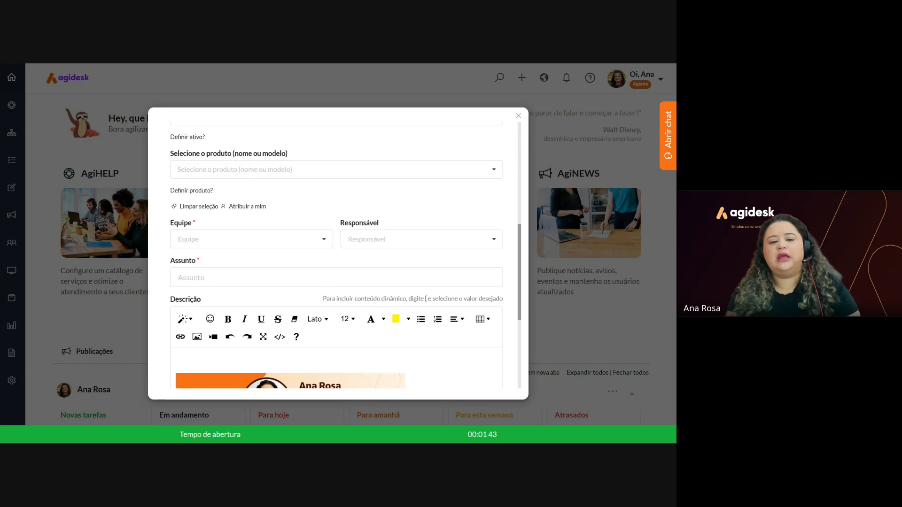
{"action": "scroll", "coordinate": [336, 256], "scroll_direction": "up", "scroll_amount": 3}
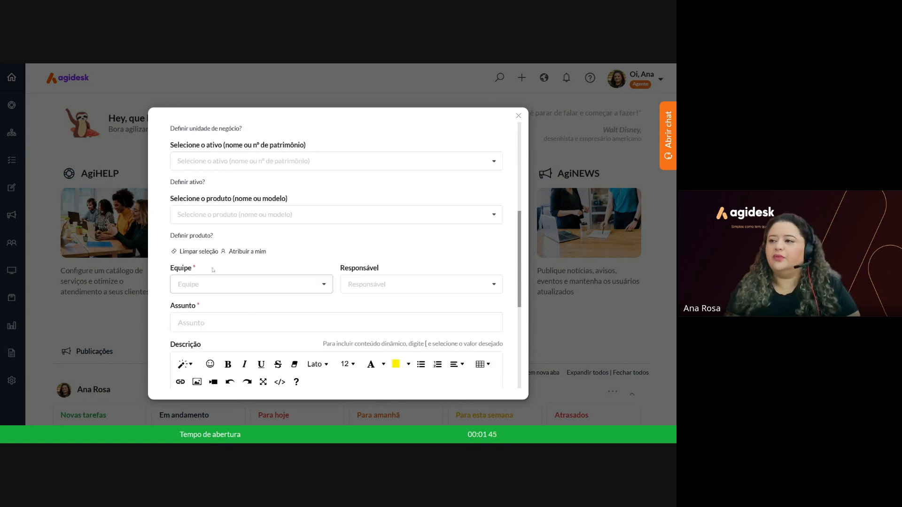
{"action": "scroll", "coordinate": [262, 278], "scroll_direction": "up", "scroll_amount": 2}
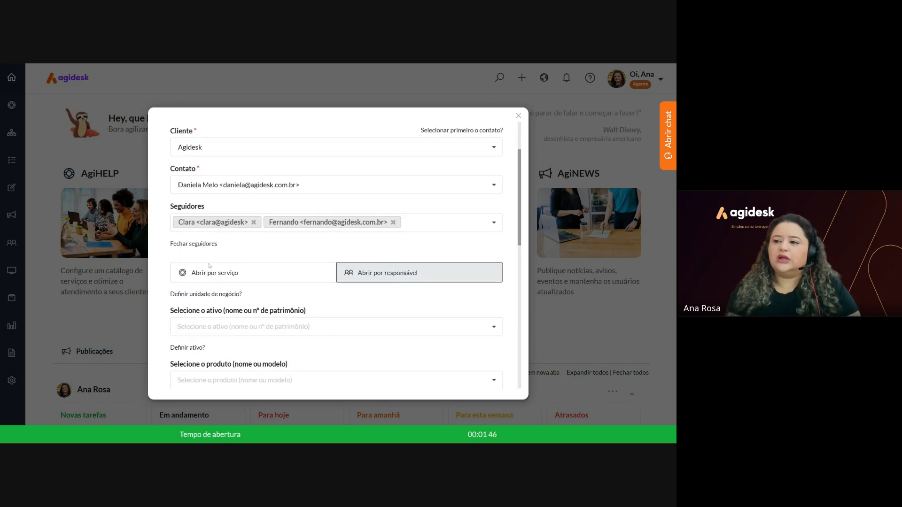
{"action": "left_click", "coordinate": [262, 278]}
Classify the request under section Suporte TI, topic Acesso de usuário and service Alterar perfil.
{"action": "scroll", "coordinate": [262, 278], "scroll_direction": "down", "scroll_amount": 2}
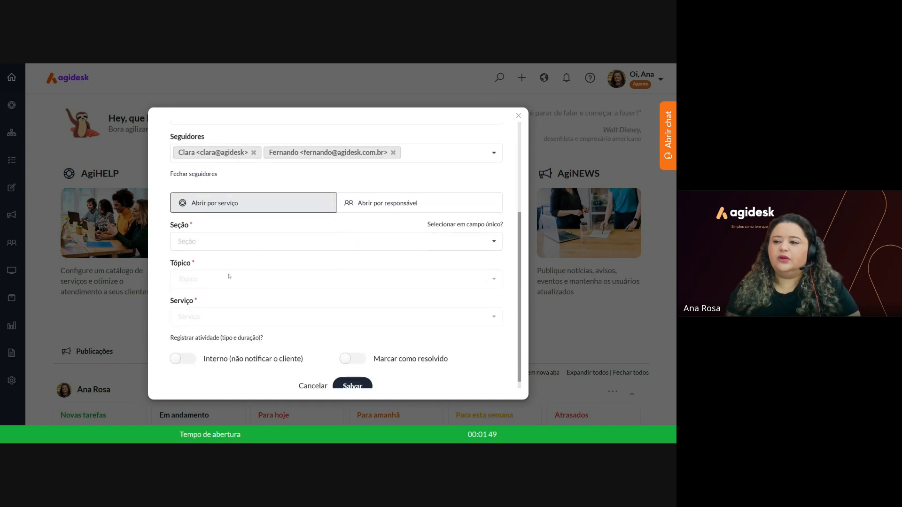
{"action": "left_click", "coordinate": [262, 241]}
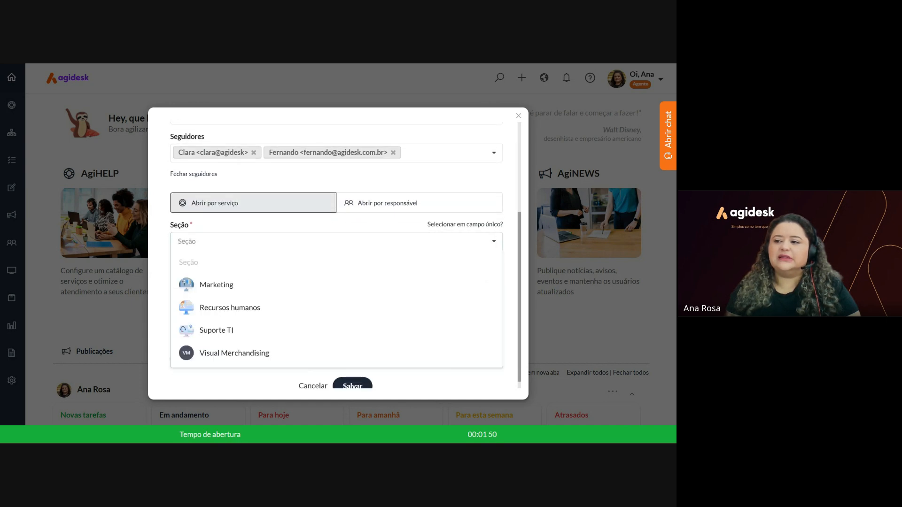
{"action": "left_click", "coordinate": [254, 330]}
{"action": "left_click", "coordinate": [272, 277]}
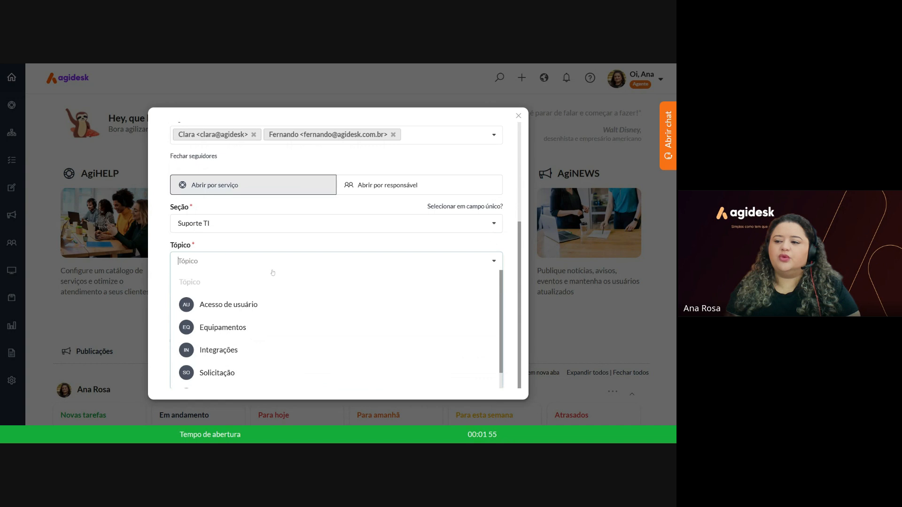
{"action": "left_click", "coordinate": [229, 305]}
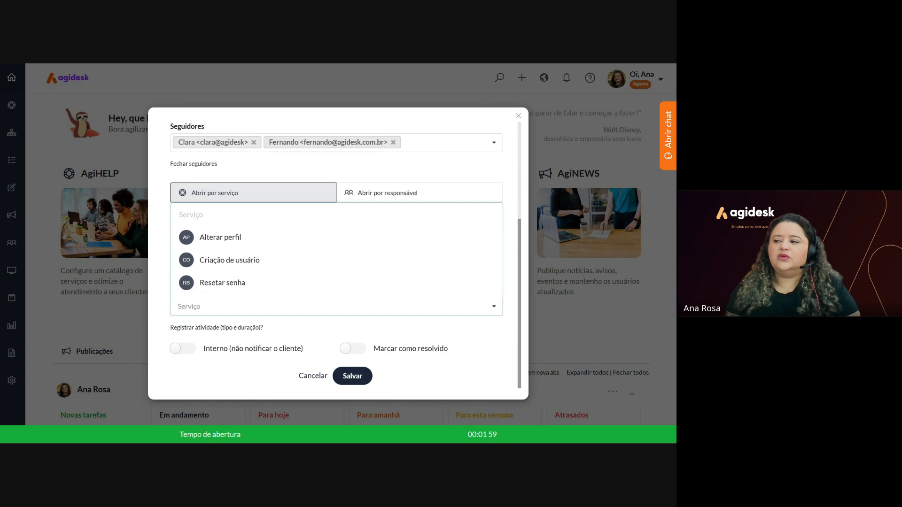
{"action": "left_click", "coordinate": [216, 238]}
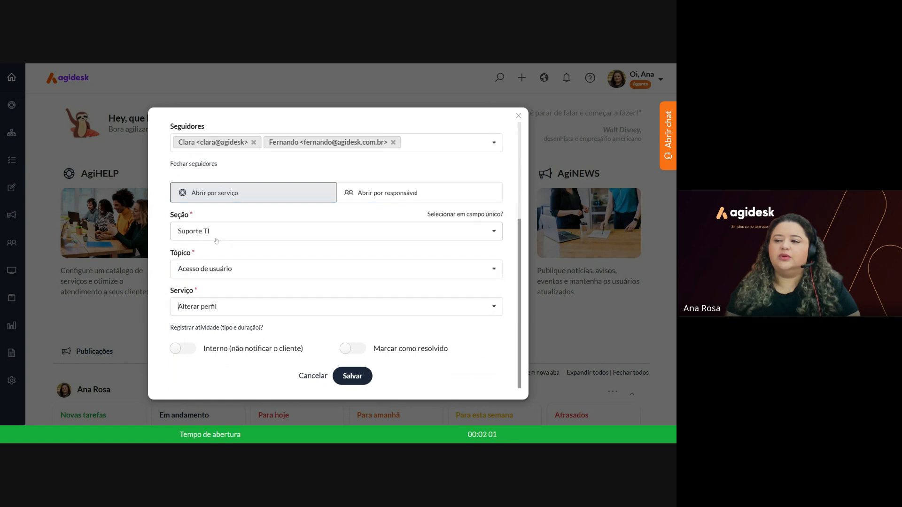
Save the request's classification and enter the subject "Criar perfil novo" in the Alterar perfil form.
{"action": "left_click", "coordinate": [360, 377]}
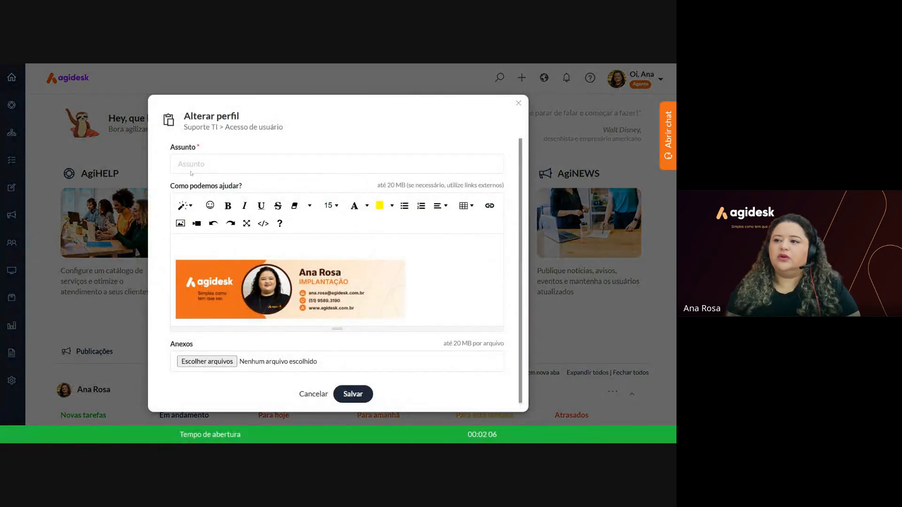
{"action": "left_click", "coordinate": [190, 166]}
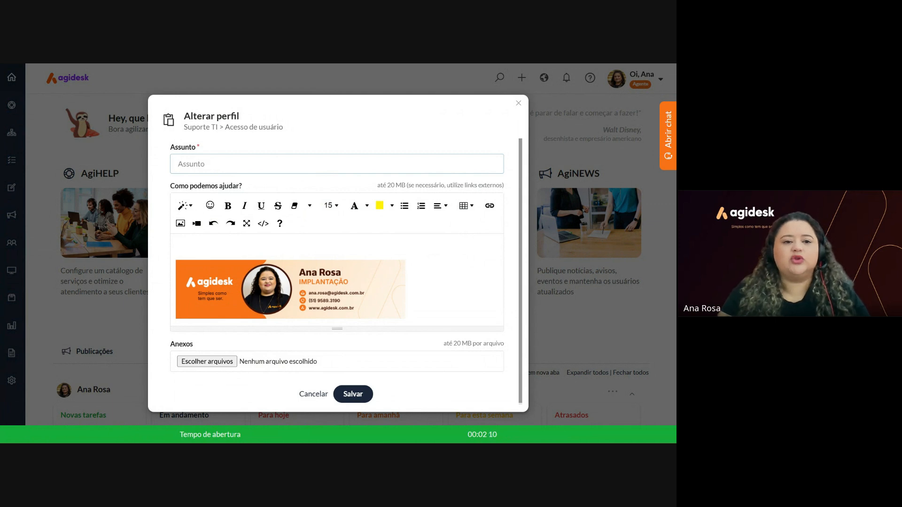
{"action": "type", "text": "cRI"}
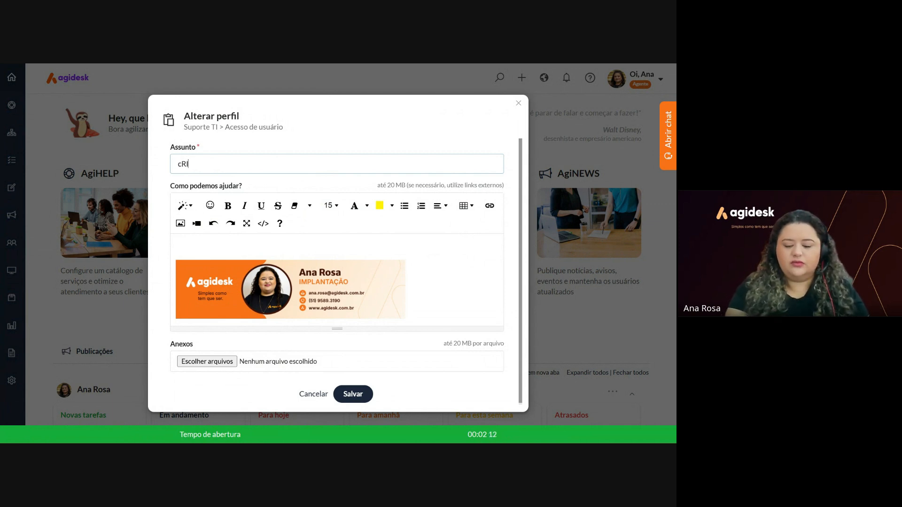
{"action": "key", "text": "BackSpace"}
{"action": "key", "text": "BackSpace"}
{"action": "type", "text": "Cri"}
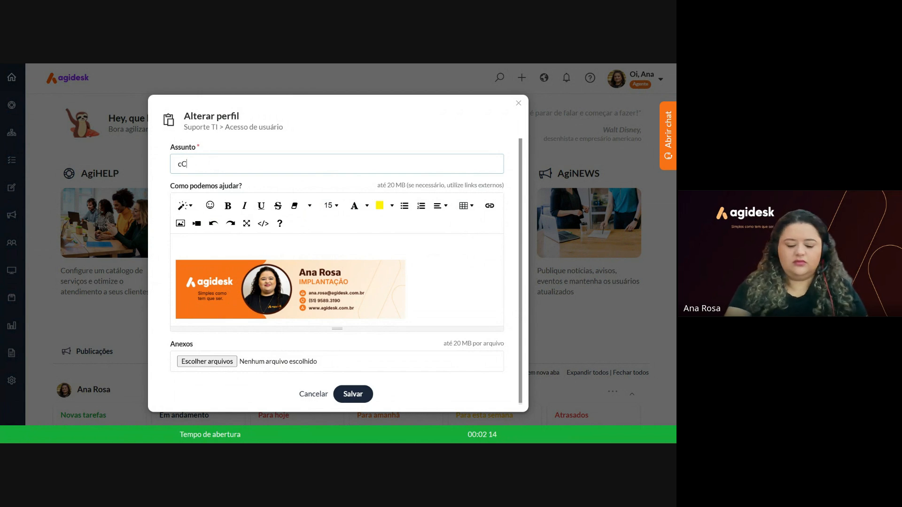
{"action": "key", "text": "BackSpace"}
{"action": "key", "text": "BackSpace"}
{"action": "key", "text": "BackSpace"}
{"action": "key", "text": "BackSpace"}
{"action": "type", "text": "c"}
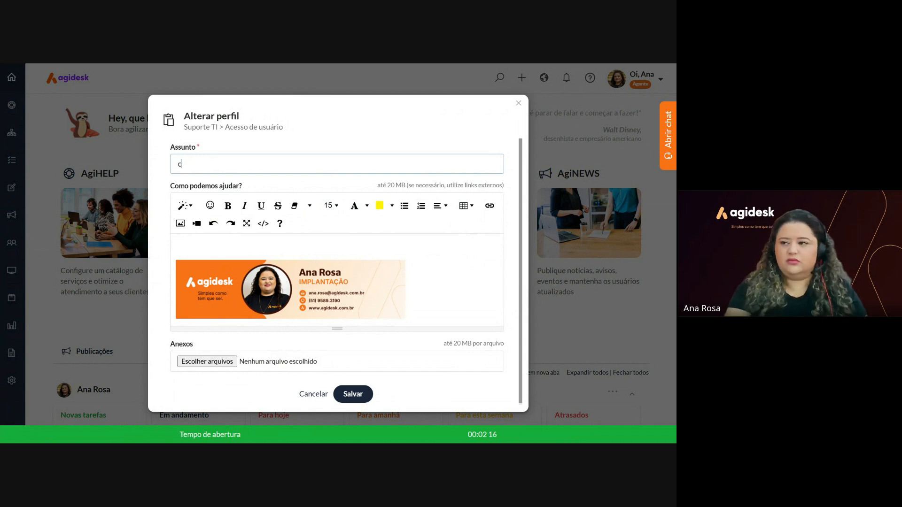
{"action": "key", "text": "BackSpace"}
{"action": "type", "text": "Cr"}
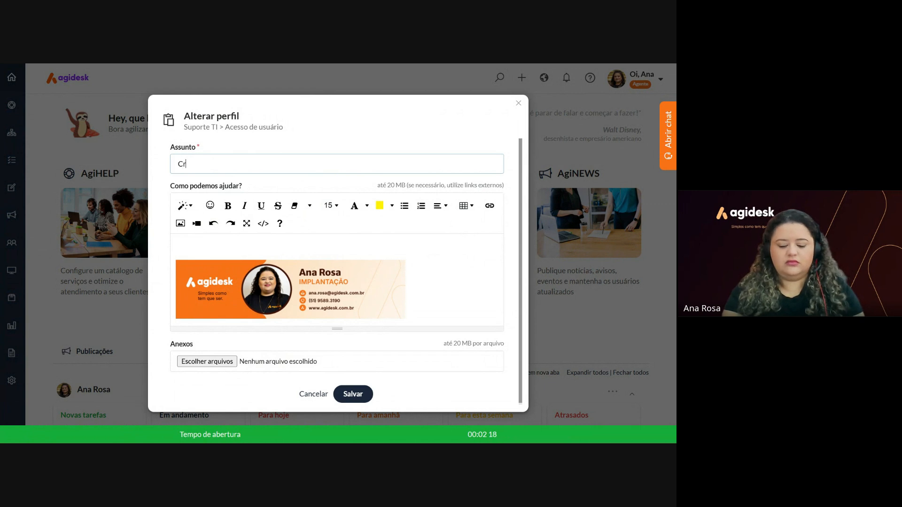
{"action": "type", "text": "iar pe"}
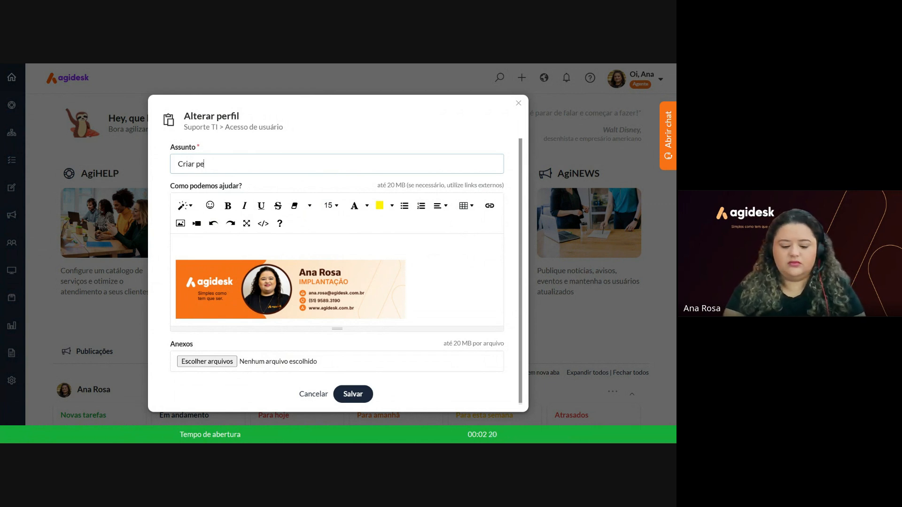
{"action": "type", "text": "rfil novo"}
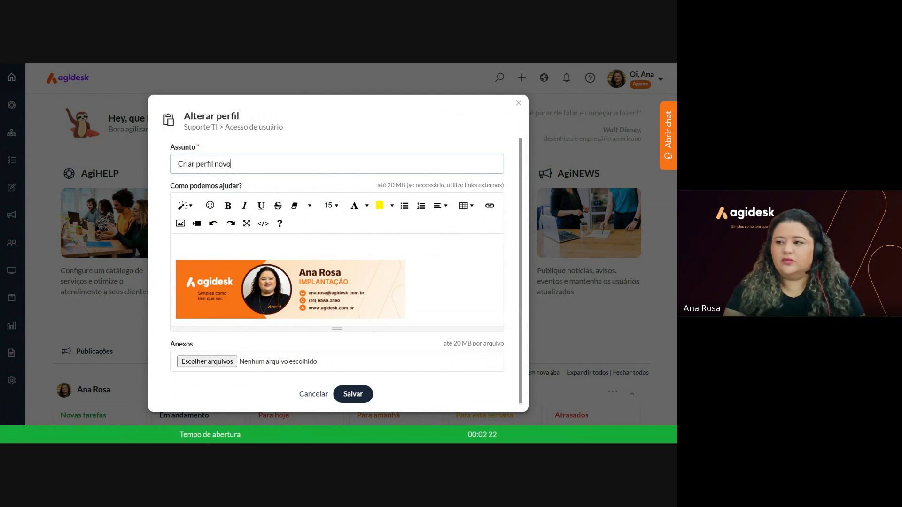
Write the request description above the signature as two lines: "Olá, bom dia!" and "Perfil de contato padrão.".
{"action": "left_click", "coordinate": [176, 244]}
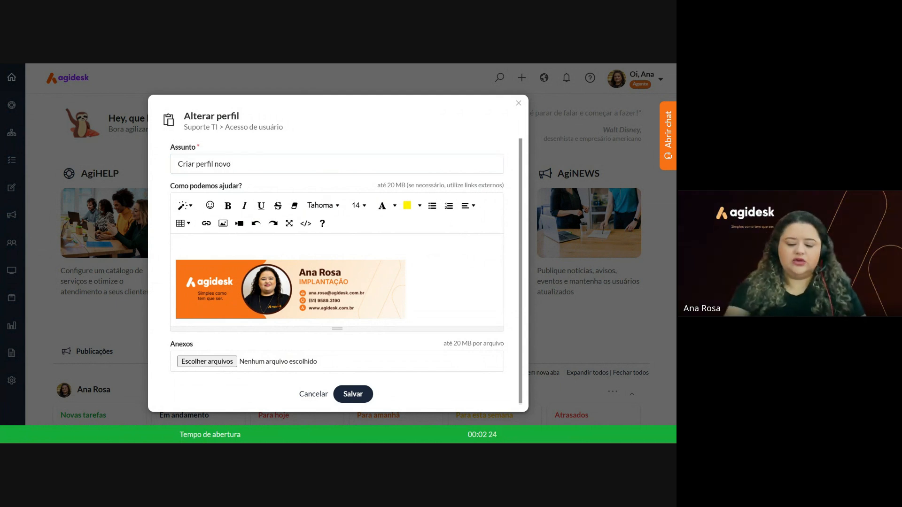
{"action": "type", "text": "Ol"}
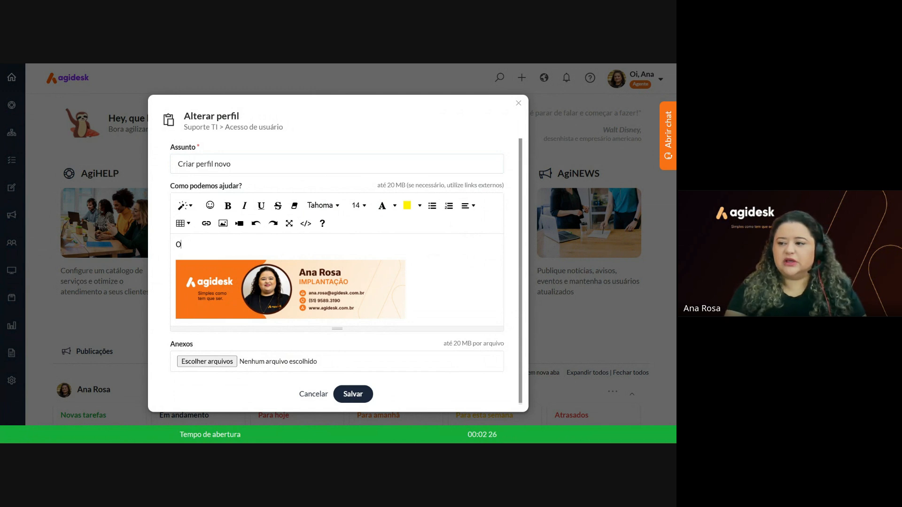
{"action": "type", "text": "á, bp"}
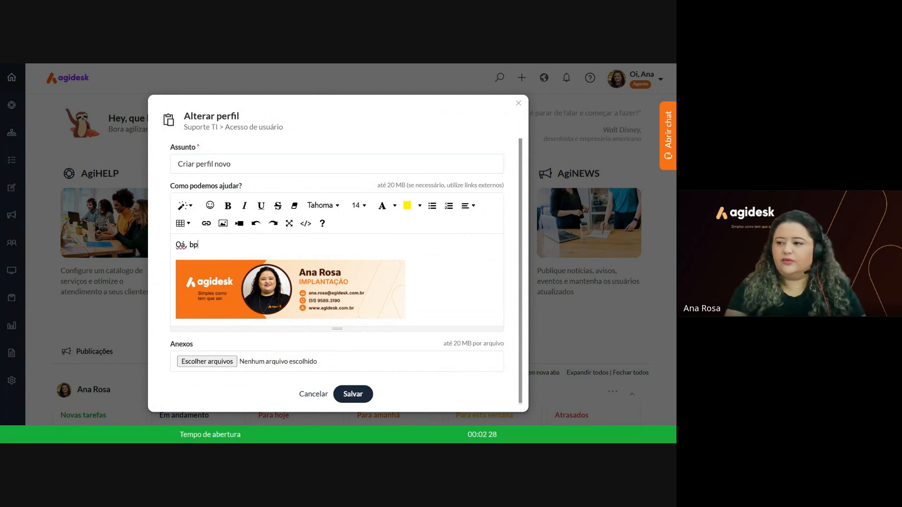
{"action": "key", "text": "BackSpace"}
{"action": "key", "text": "BackSpace"}
{"action": "type", "text": "bom"}
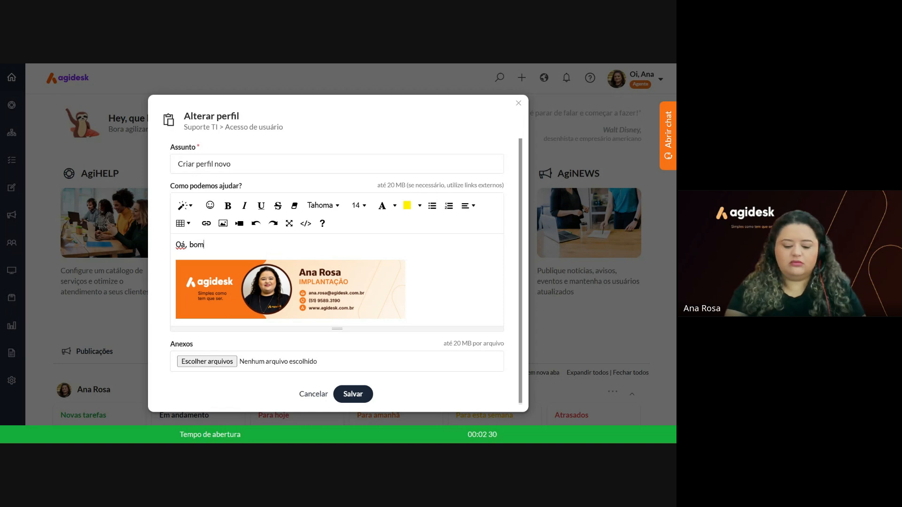
{"action": "type", "text": " dia/"}
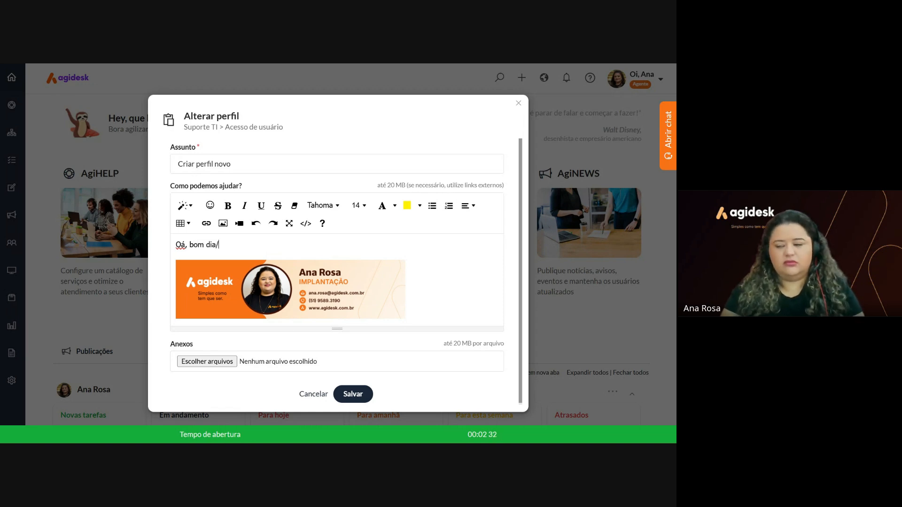
{"action": "key", "text": "BackSpace"}
{"action": "key", "text": "BackSpace"}
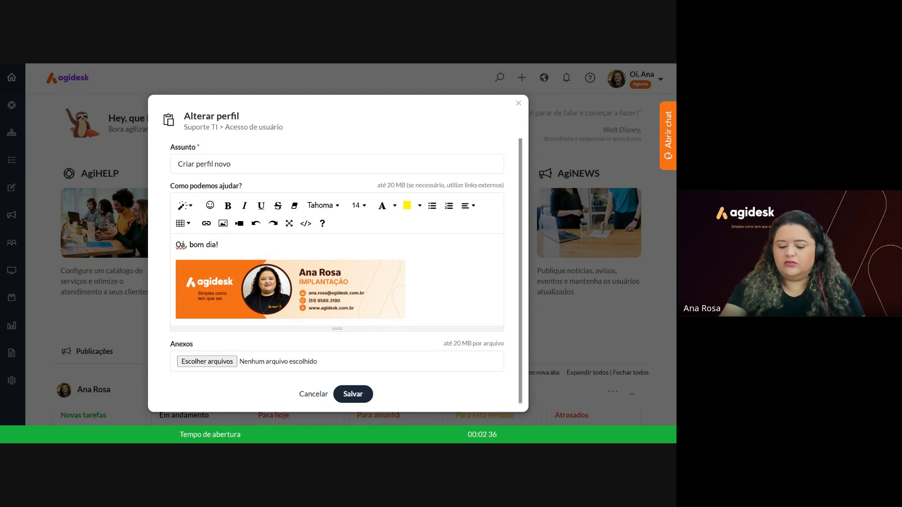
{"action": "type", "text": "l"}
{"action": "key", "text": "Return"}
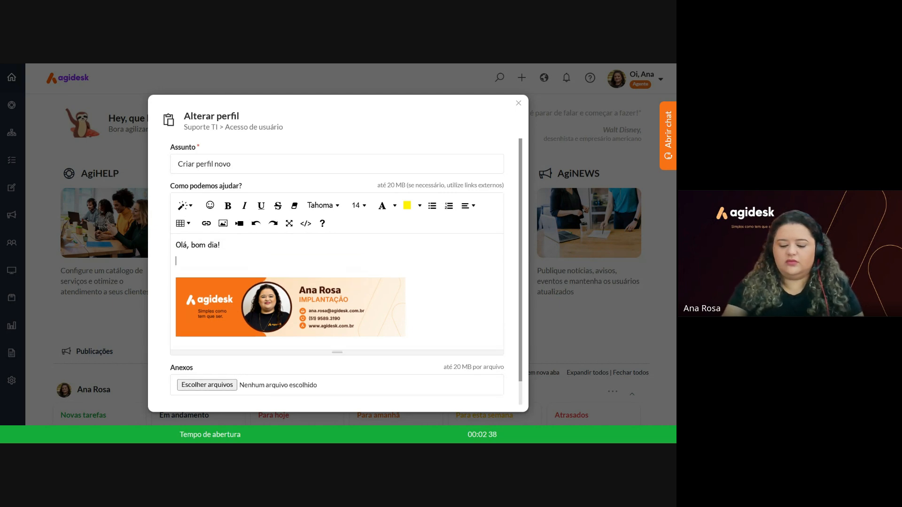
{"action": "type", "text": "Perfil "}
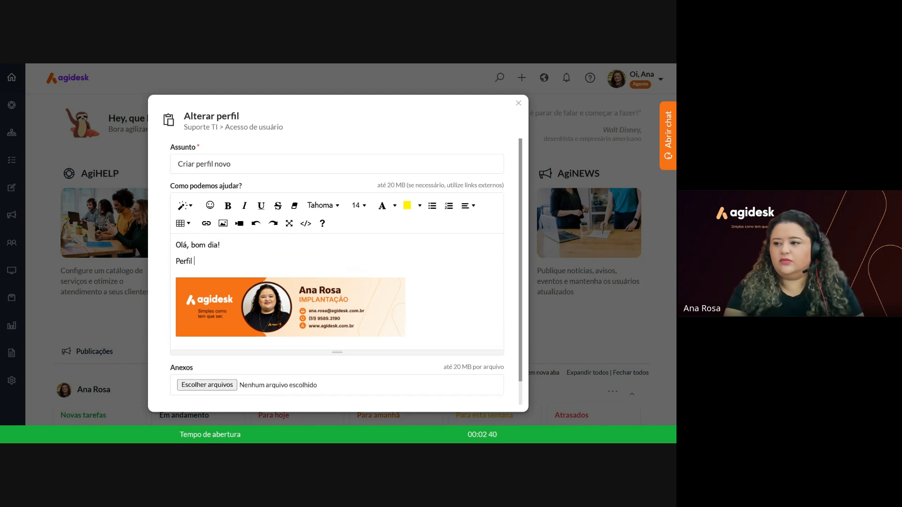
{"action": "type", "text": "de contat"}
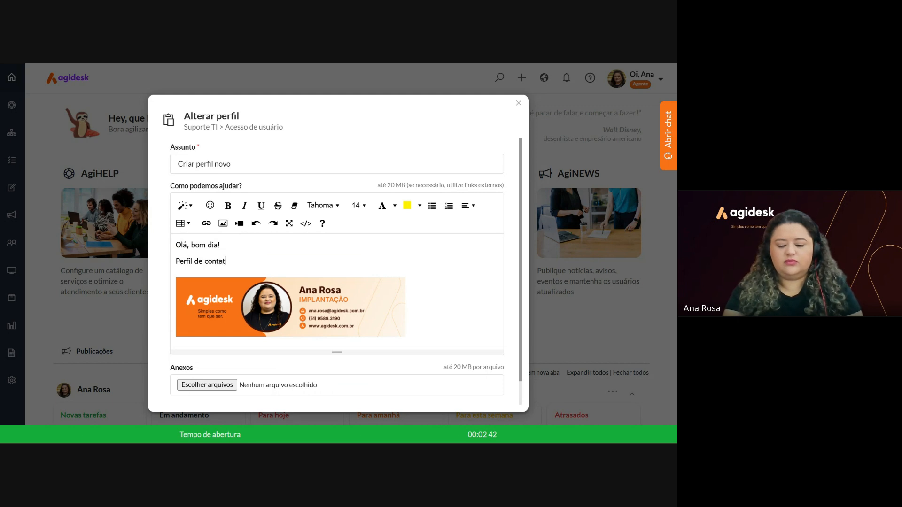
{"action": "type", "text": "o padrão."}
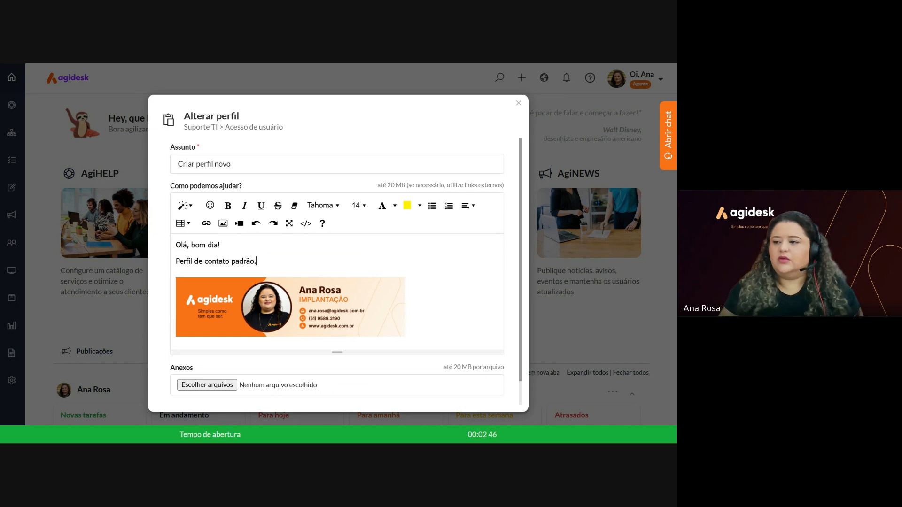
Attach Agidesk Academy_selo1.png to the request, then save the request and close its detail page.
{"action": "scroll", "coordinate": [235, 361], "scroll_direction": "down", "scroll_amount": 1}
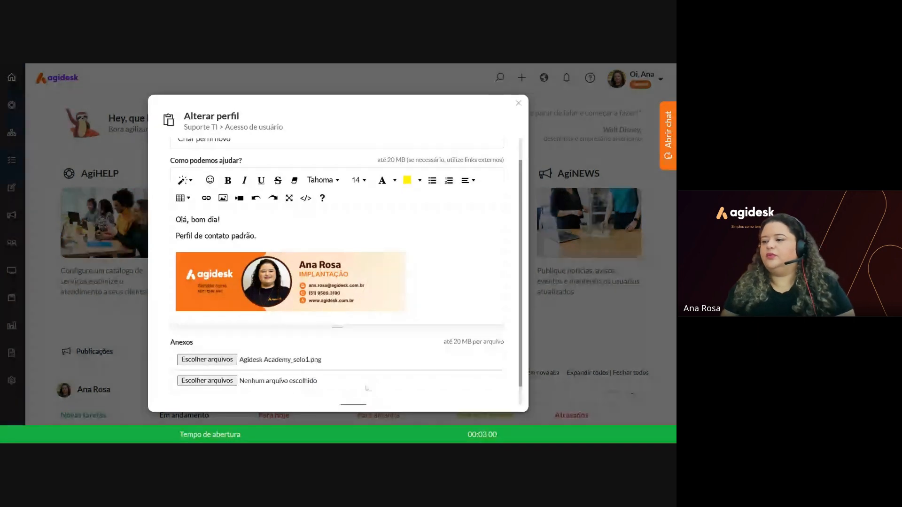
{"action": "scroll", "coordinate": [348, 370], "scroll_direction": "down", "scroll_amount": 1}
{"action": "left_click", "coordinate": [351, 392]}
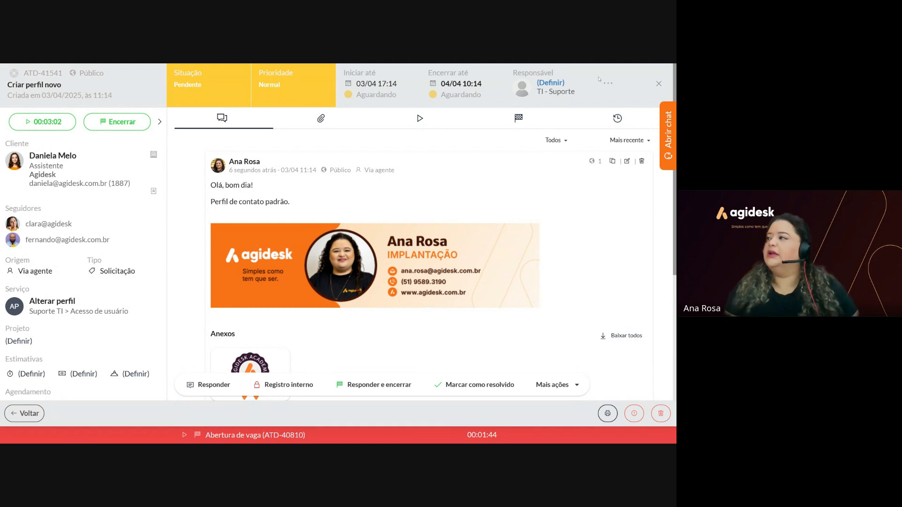
{"action": "left_click", "coordinate": [659, 84]}
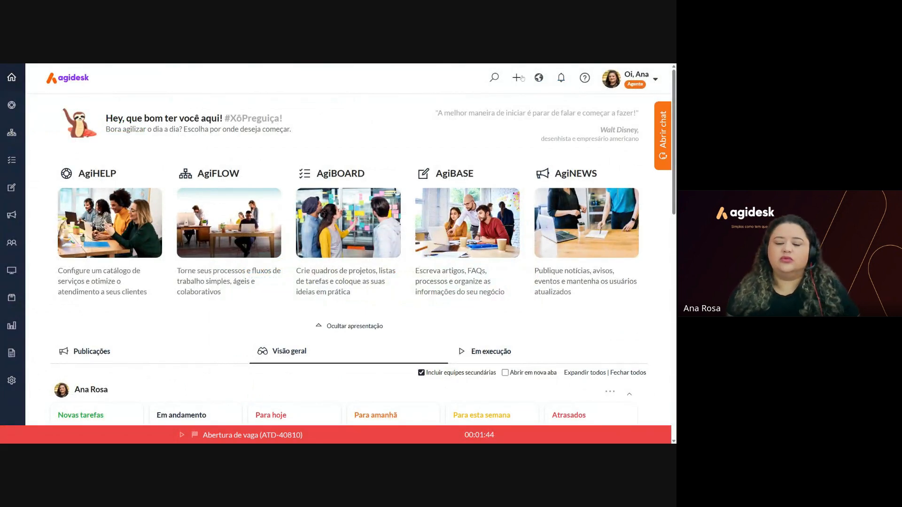
Search globally for the requesting contact's name under Pessoas, and close the search.
{"action": "left_click", "coordinate": [495, 78]}
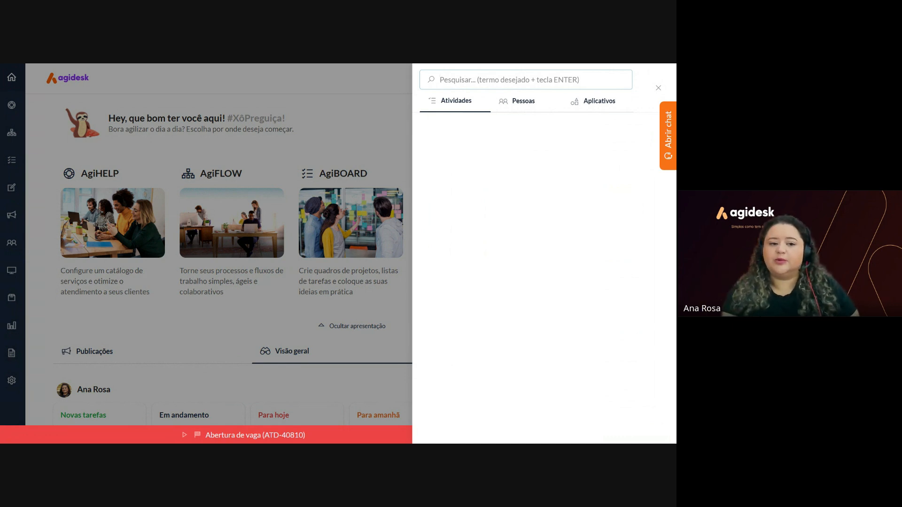
{"action": "type", "text": "DA"}
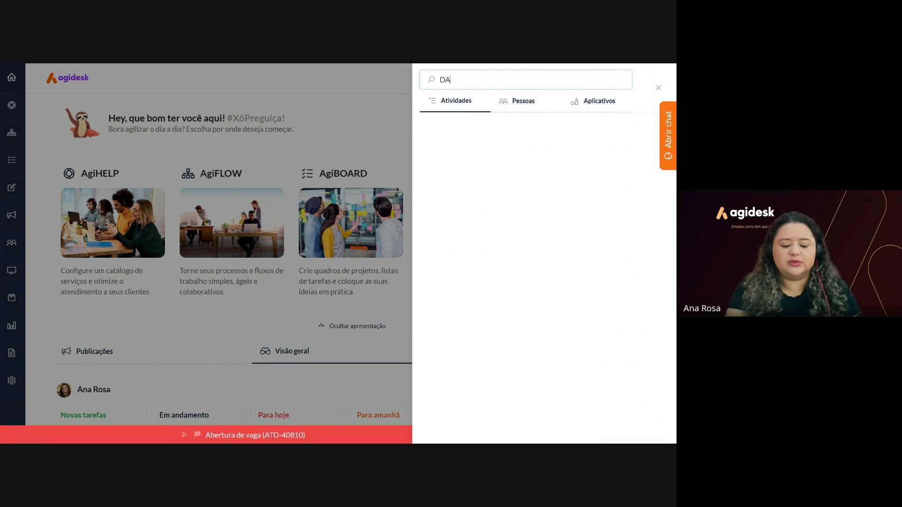
{"action": "type", "text": "NIEL"}
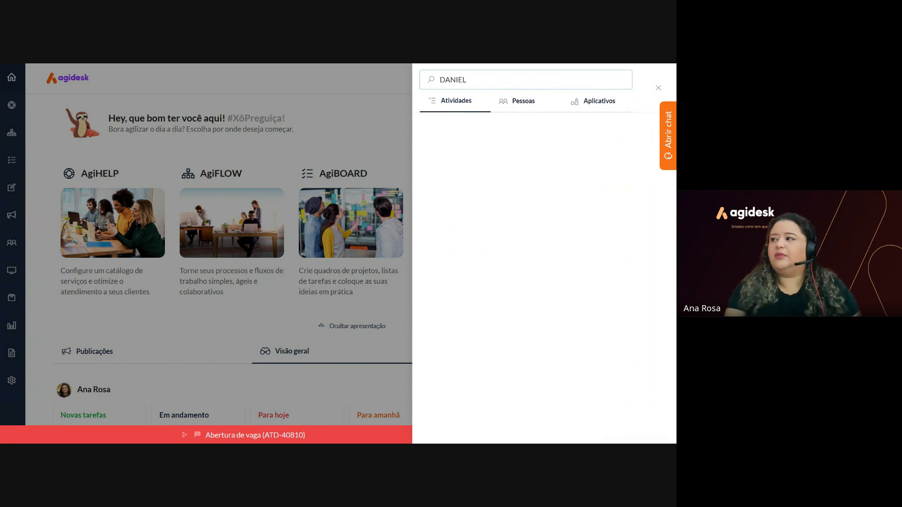
{"action": "left_click", "coordinate": [537, 104]}
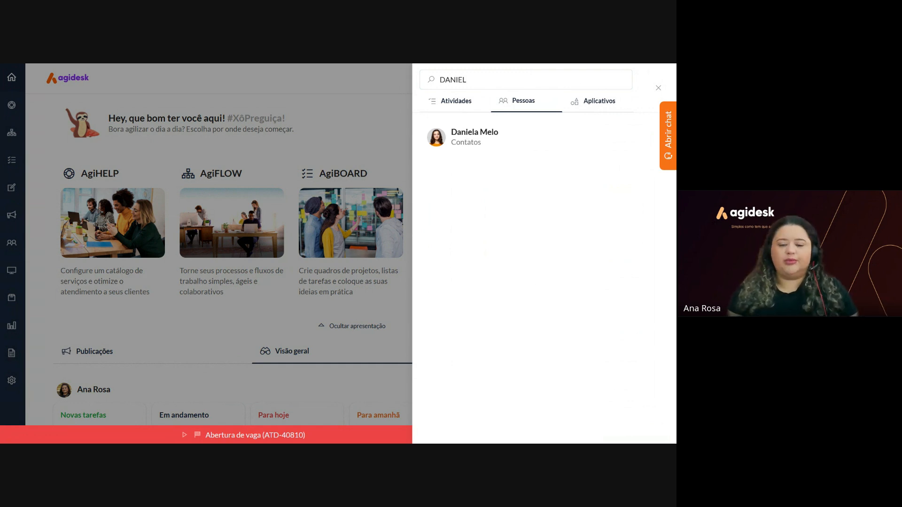
{"action": "left_click", "coordinate": [658, 88]}
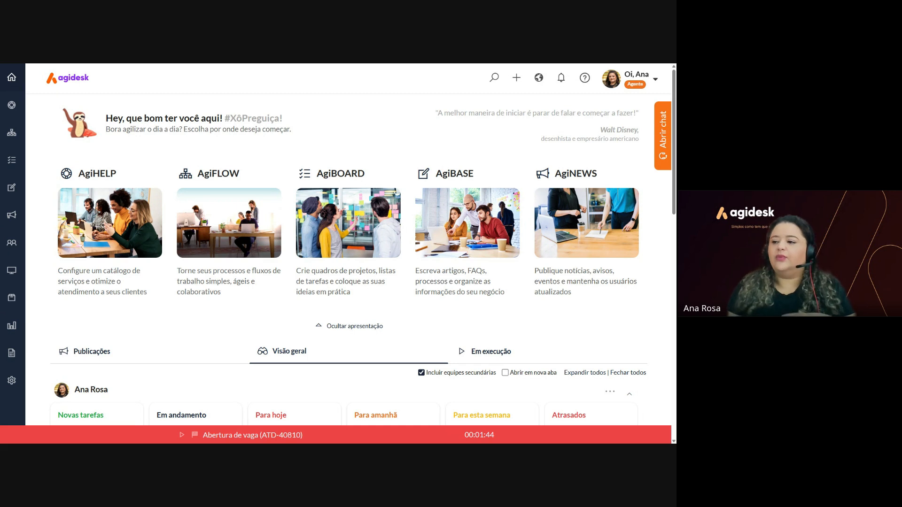
Open the agent's own Atrasados tasks from the Visão geral overview and look through the overdue list.
{"action": "scroll", "coordinate": [459, 158], "scroll_direction": "down", "scroll_amount": 3}
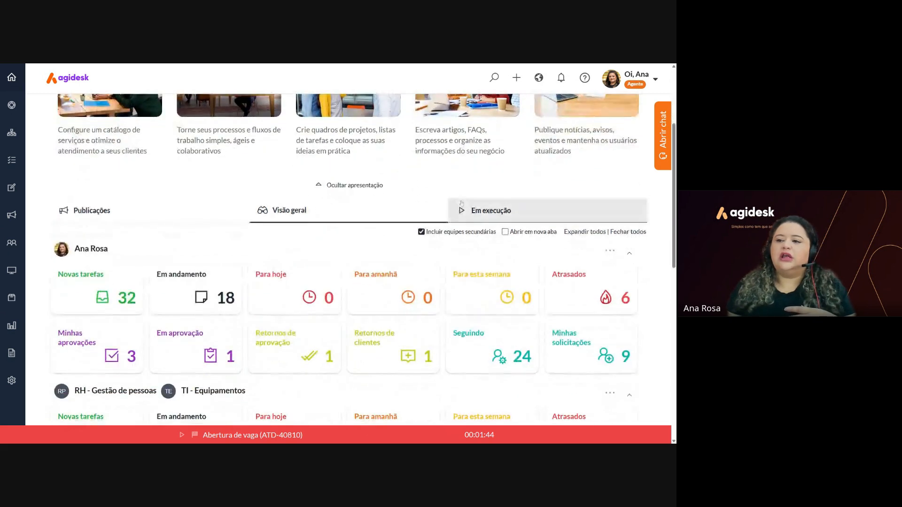
{"action": "scroll", "coordinate": [281, 207], "scroll_direction": "down", "scroll_amount": 2}
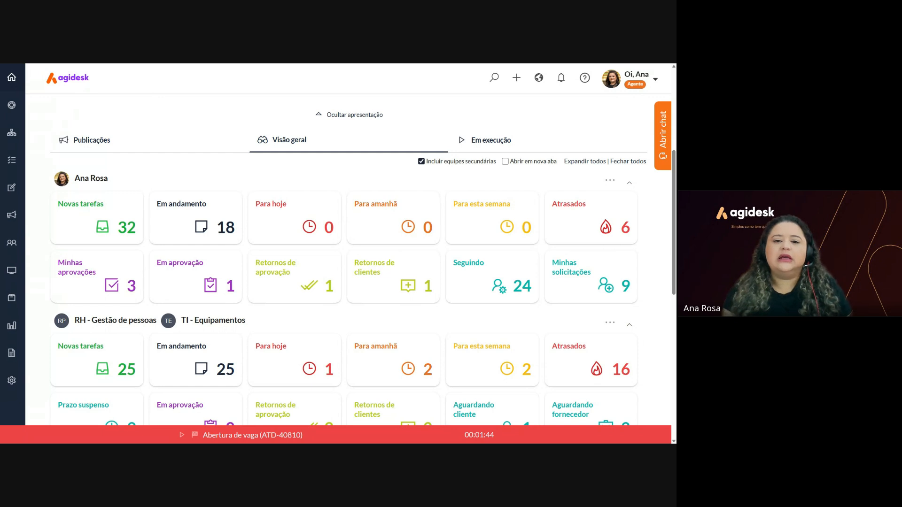
{"action": "left_click", "coordinate": [611, 236]}
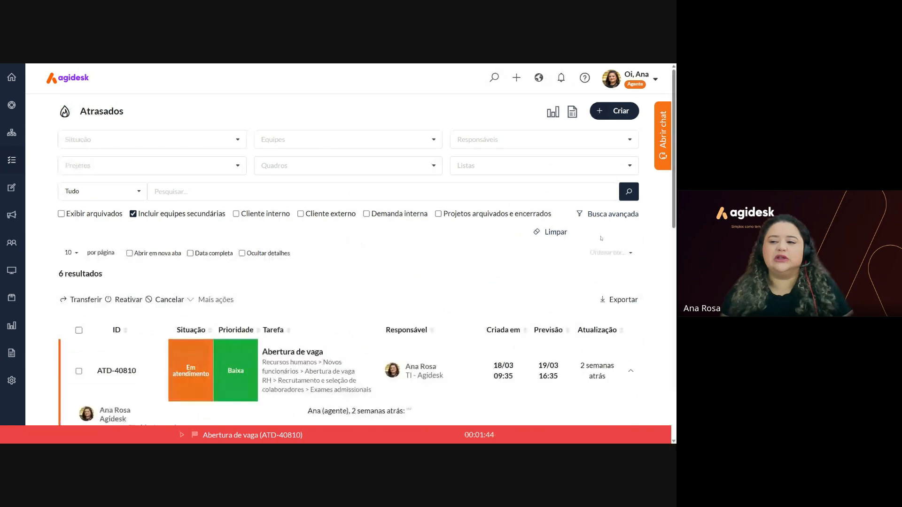
{"action": "scroll", "coordinate": [510, 263], "scroll_direction": "down", "scroll_amount": 9}
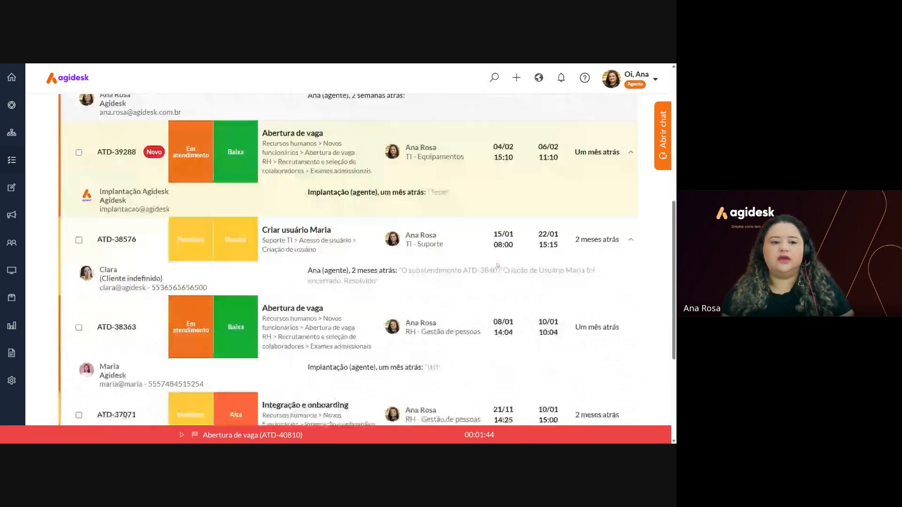
{"action": "scroll", "coordinate": [497, 265], "scroll_direction": "down", "scroll_amount": 1}
{"action": "scroll", "coordinate": [497, 265], "scroll_direction": "up", "scroll_amount": 10}
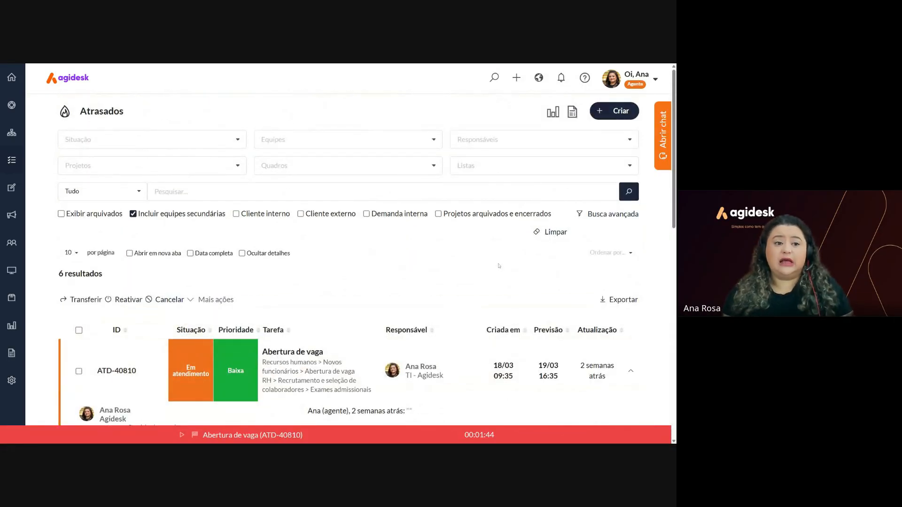
Return to the home page and review the Visão geral task indicators for the agent and the teams.
{"action": "left_click", "coordinate": [12, 81]}
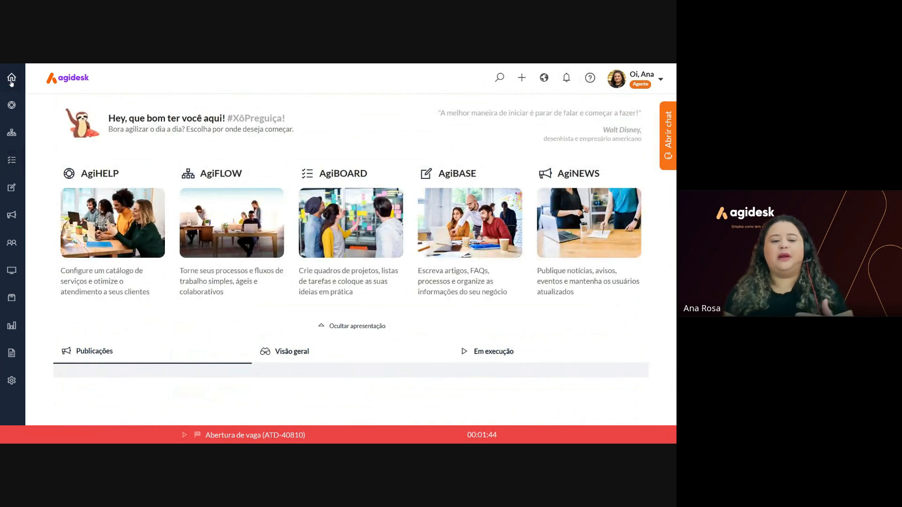
{"action": "left_click", "coordinate": [287, 351]}
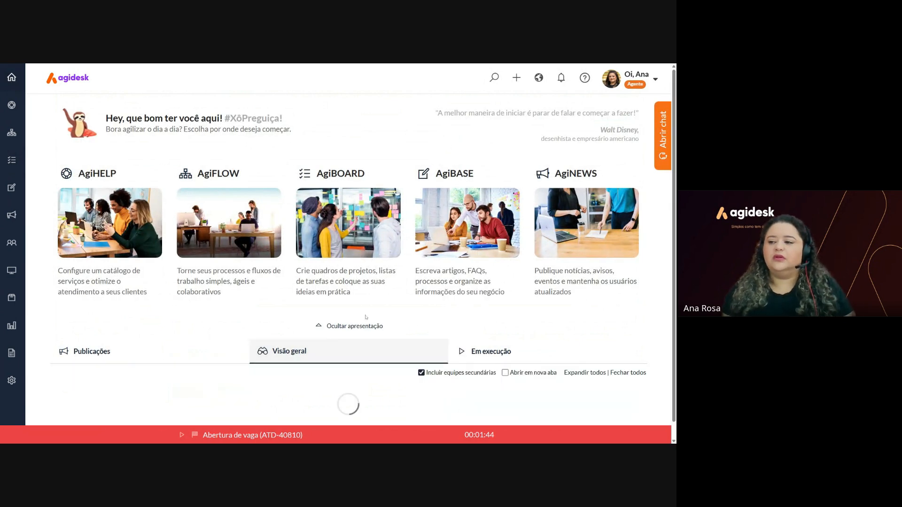
{"action": "scroll", "coordinate": [390, 304], "scroll_direction": "down", "scroll_amount": 5}
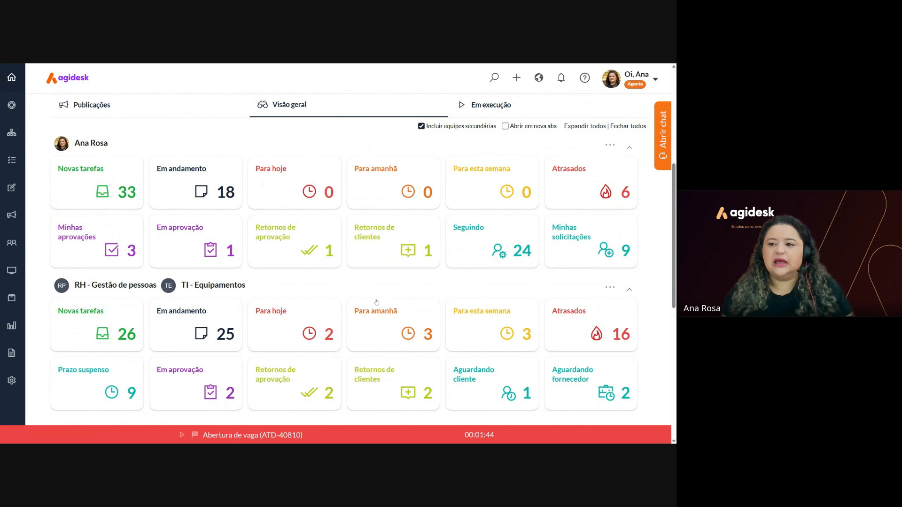
{"action": "scroll", "coordinate": [374, 302], "scroll_direction": "down", "scroll_amount": 2}
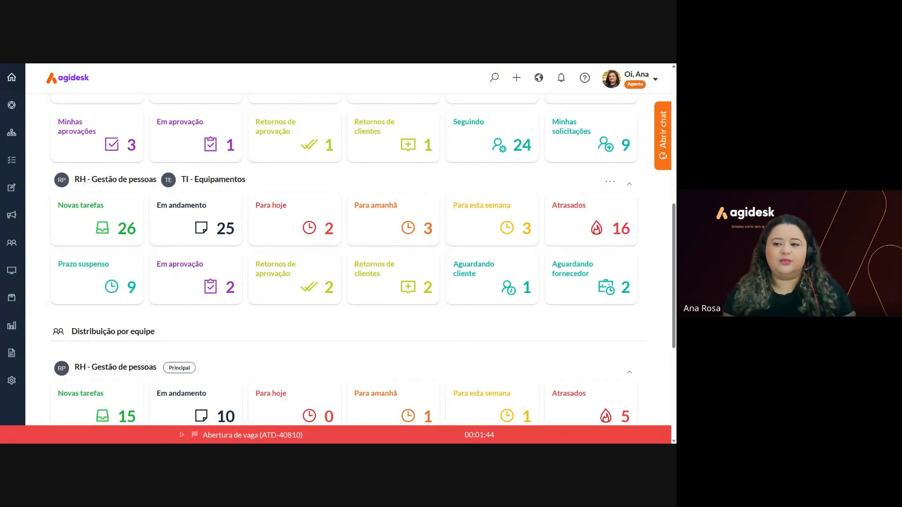
Review the Distribuição por equipe indicators and exclude the secondary teams from the Visão geral counts.
{"action": "scroll", "coordinate": [388, 347], "scroll_direction": "down", "scroll_amount": 4}
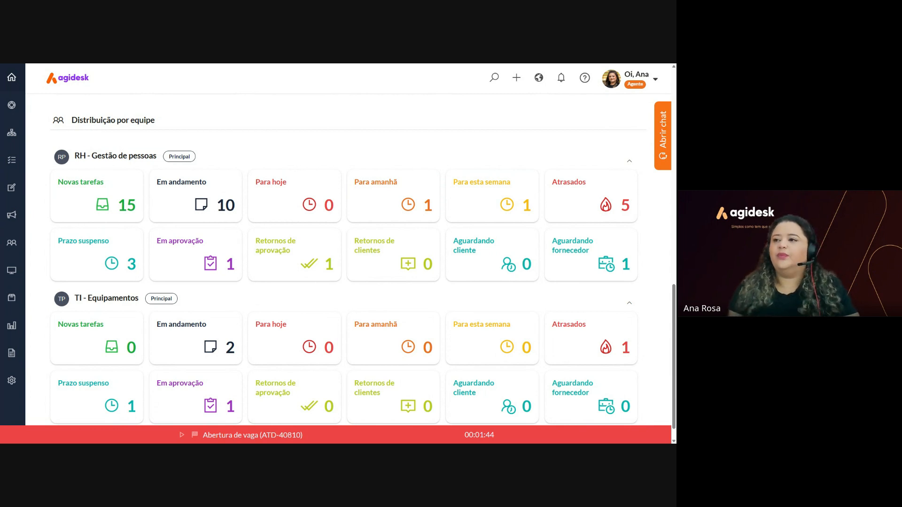
{"action": "scroll", "coordinate": [273, 167], "scroll_direction": "up", "scroll_amount": 6}
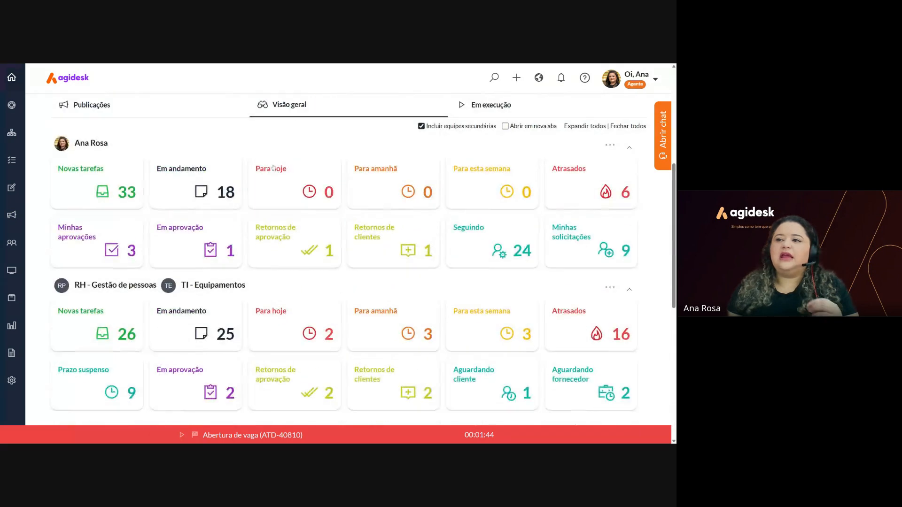
{"action": "scroll", "coordinate": [268, 165], "scroll_direction": "up", "scroll_amount": 3}
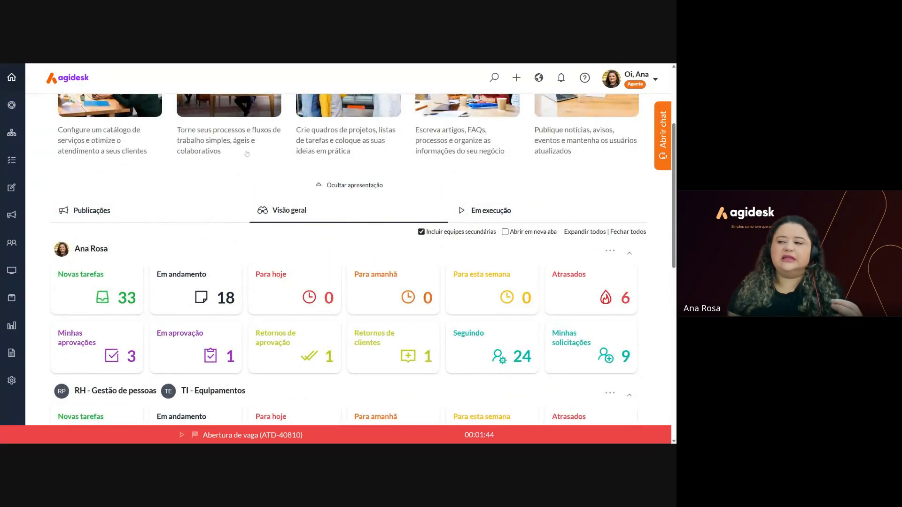
{"action": "left_click", "coordinate": [422, 232]}
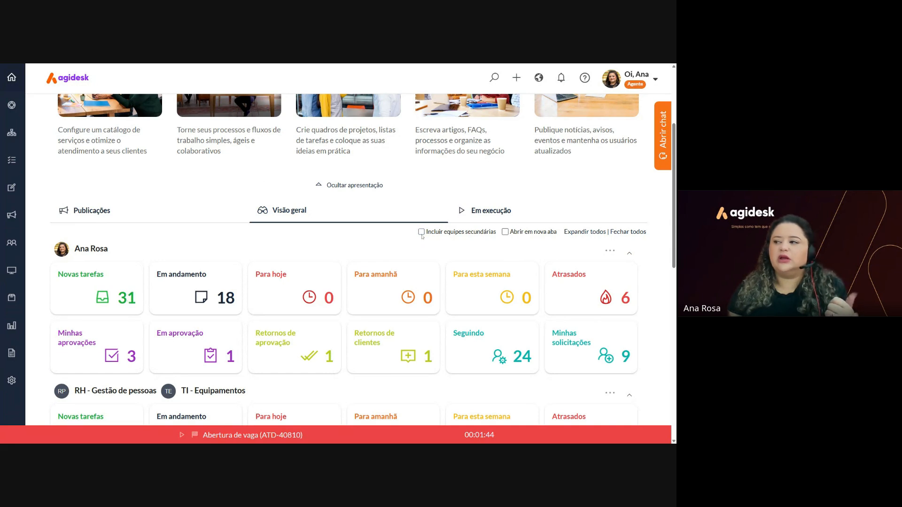
{"action": "left_click", "coordinate": [422, 235]}
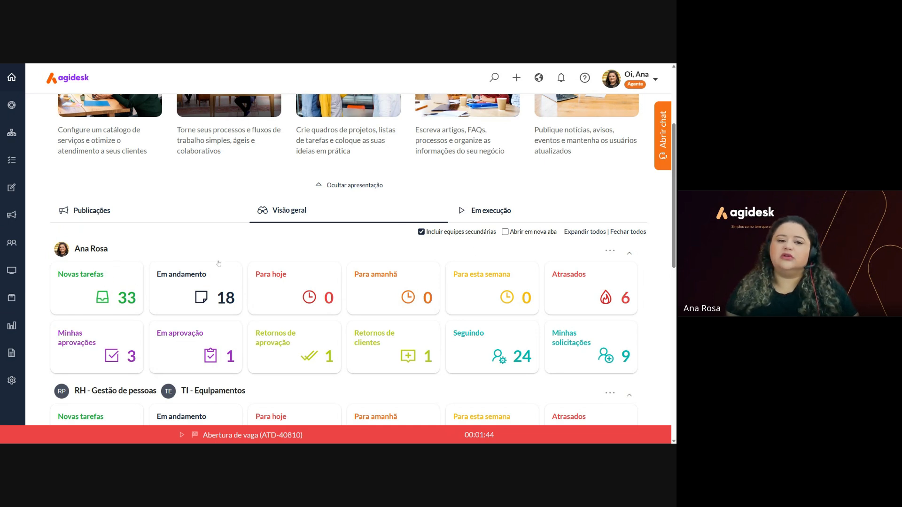
{"action": "left_click", "coordinate": [421, 233]}
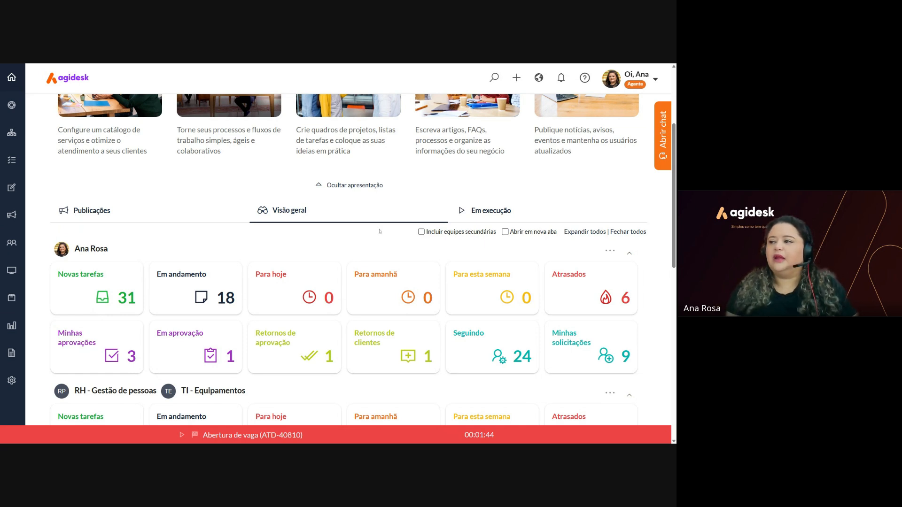
View the teams' activity under Em execução, expanding TI - Agidesk, then collapse the RH - Gestão de pessoas and TI - Agidesk groups.
{"action": "left_click", "coordinate": [491, 212]}
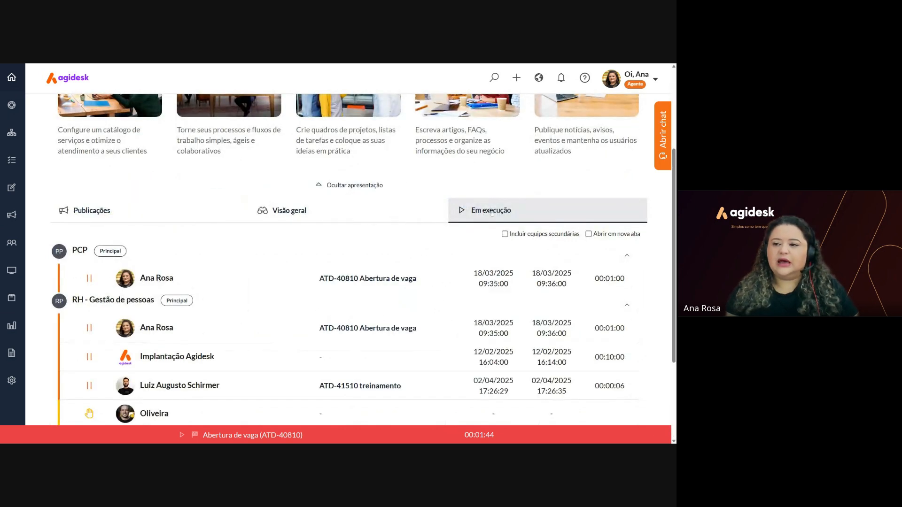
{"action": "scroll", "coordinate": [491, 212], "scroll_direction": "down", "scroll_amount": 3}
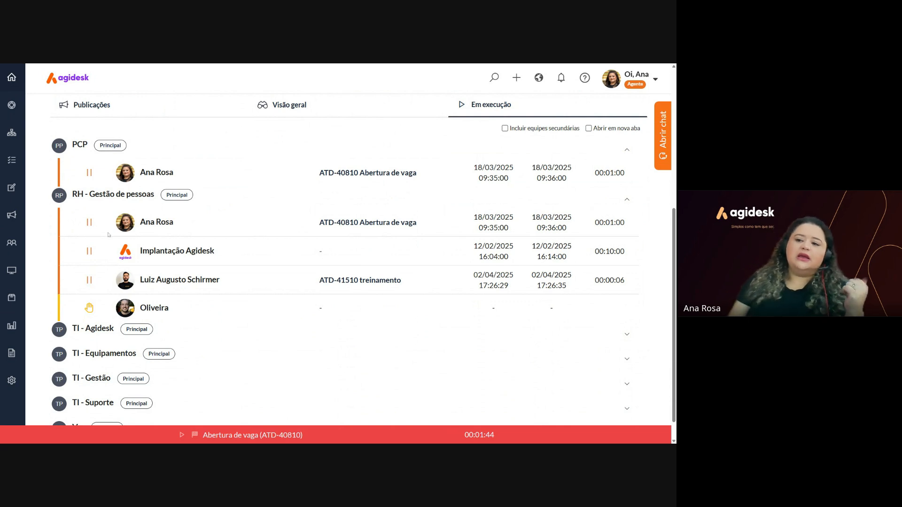
{"action": "left_click", "coordinate": [92, 337]}
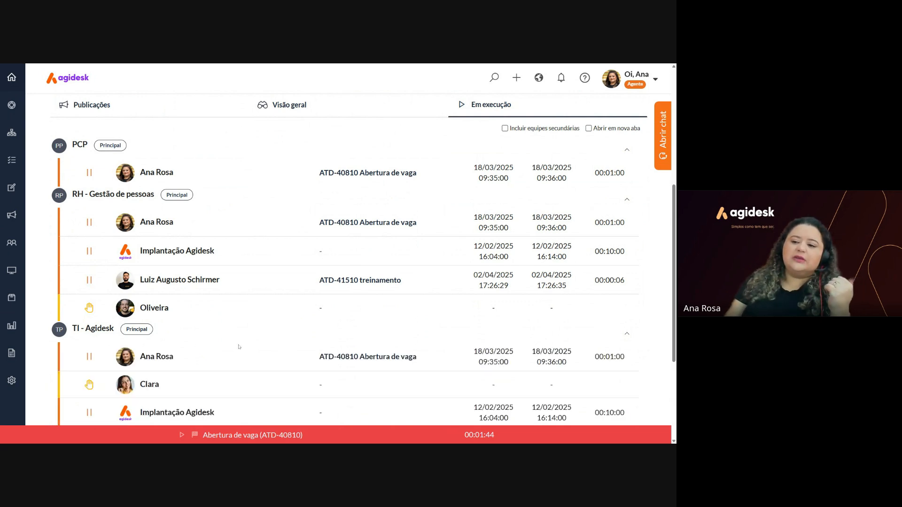
{"action": "scroll", "coordinate": [238, 347], "scroll_direction": "down", "scroll_amount": 2}
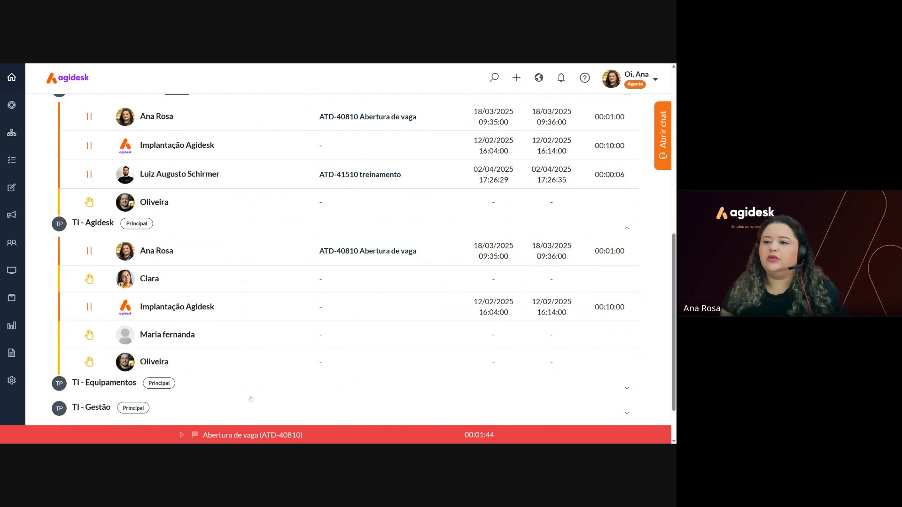
{"action": "scroll", "coordinate": [251, 405], "scroll_direction": "up", "scroll_amount": 3}
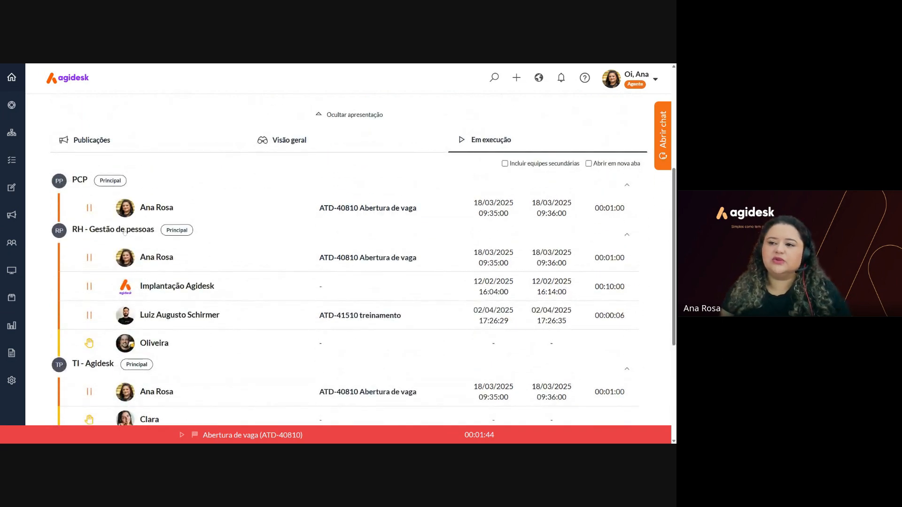
{"action": "left_click", "coordinate": [125, 230]}
{"action": "left_click", "coordinate": [101, 254]}
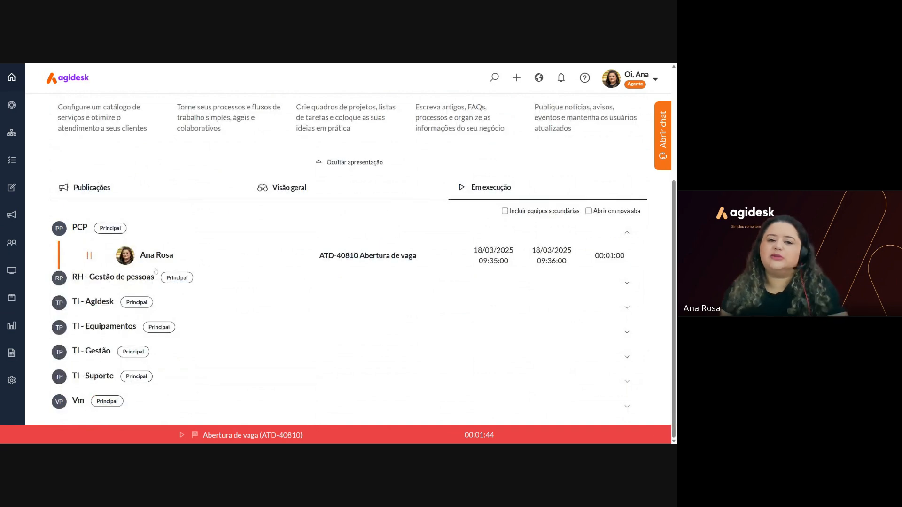
Open the AgiHELP module from the home page, then hide its list sidebar and show it again.
{"action": "scroll", "coordinate": [252, 322], "scroll_direction": "up", "scroll_amount": 3}
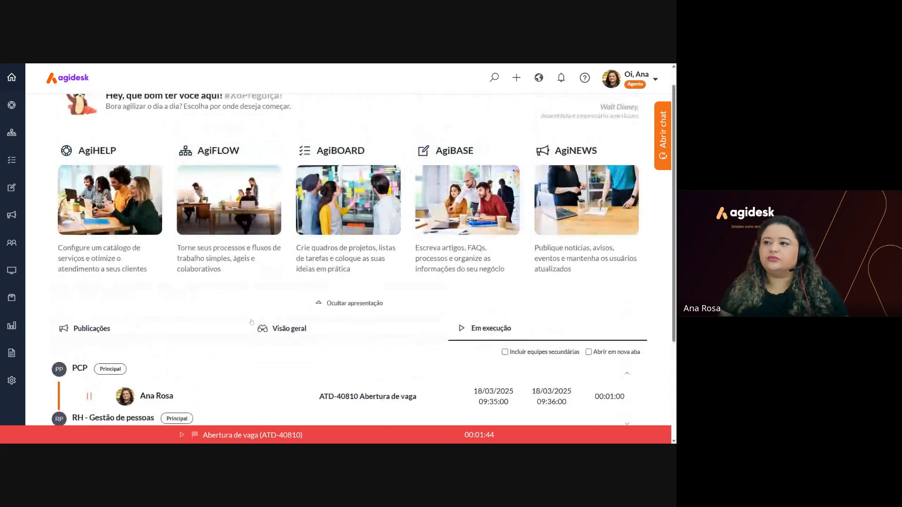
{"action": "scroll", "coordinate": [252, 322], "scroll_direction": "up", "scroll_amount": 1}
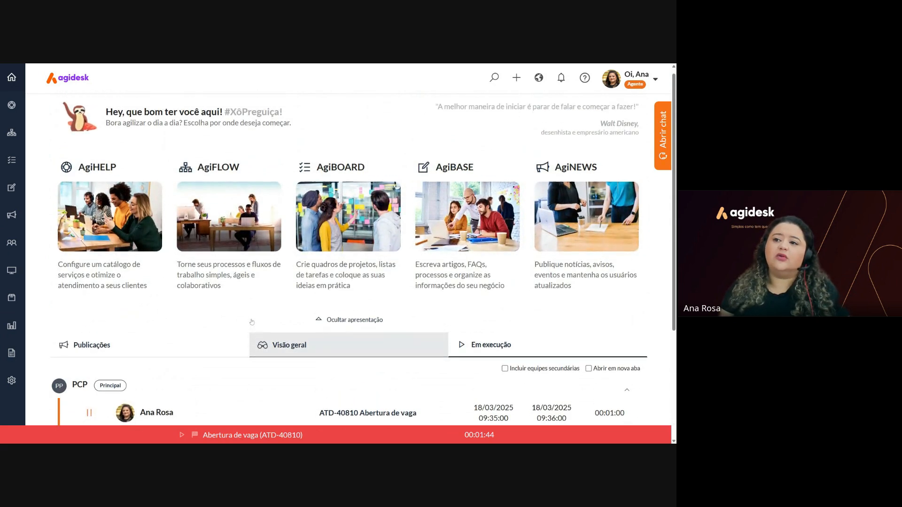
{"action": "left_click", "coordinate": [93, 230]}
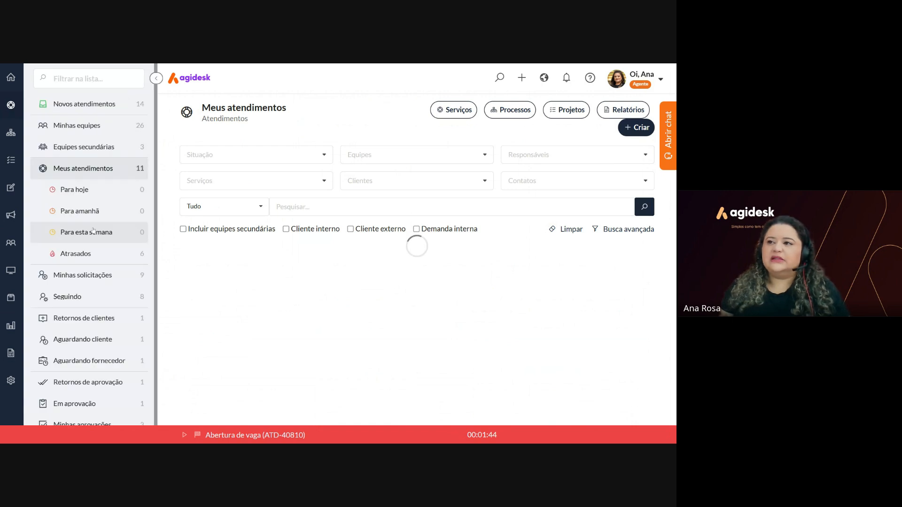
{"action": "left_click", "coordinate": [156, 78]}
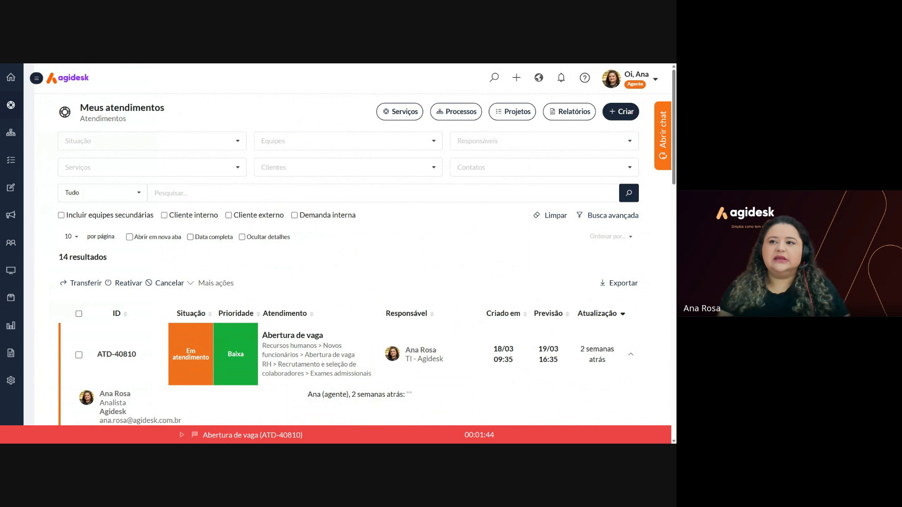
{"action": "left_click", "coordinate": [37, 78]}
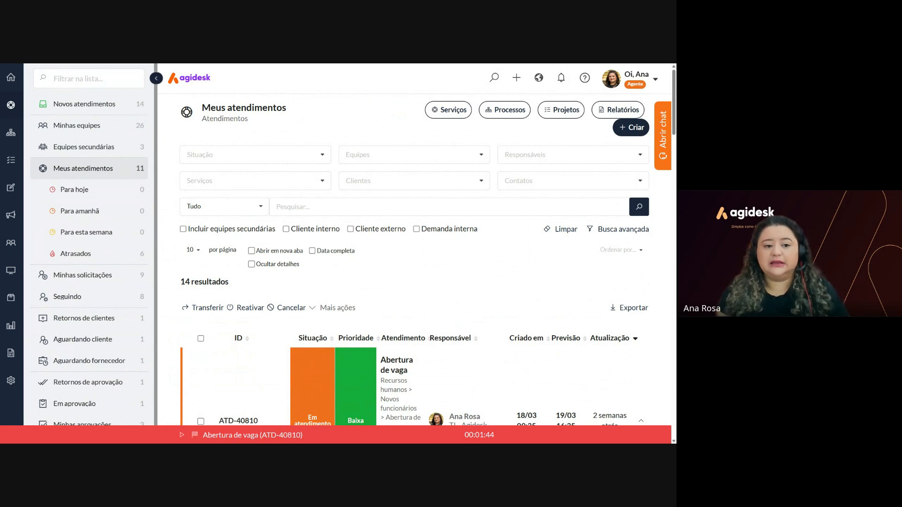
Open the Novos atendimentos list and look through its unassigned requests.
{"action": "left_click", "coordinate": [66, 106]}
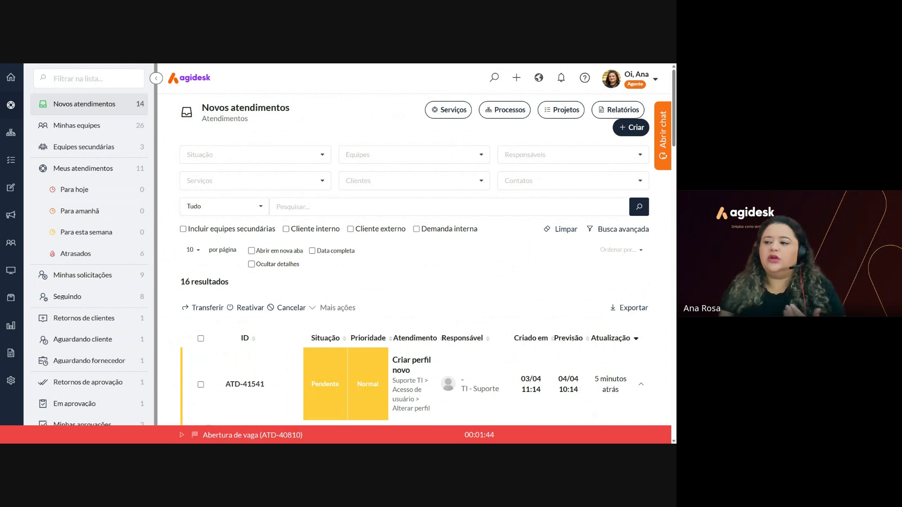
{"action": "scroll", "coordinate": [410, 337], "scroll_direction": "down", "scroll_amount": 1}
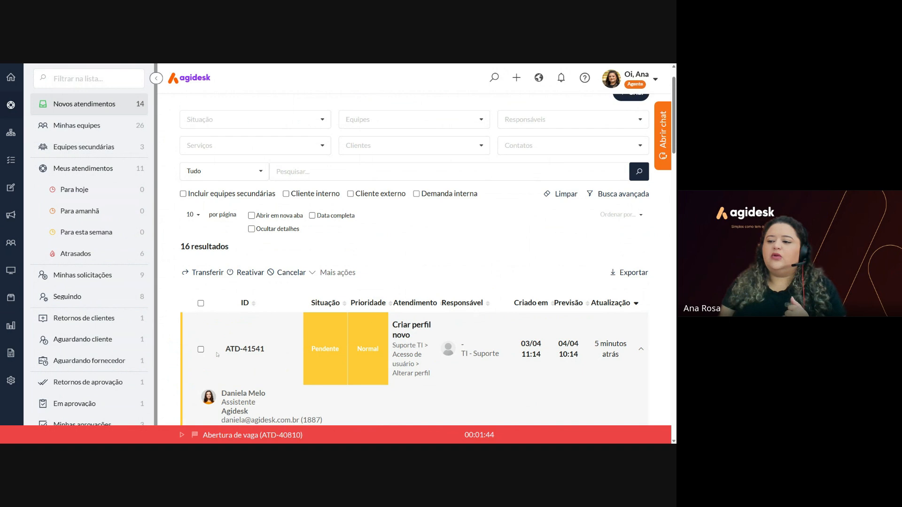
{"action": "scroll", "coordinate": [217, 354], "scroll_direction": "down", "scroll_amount": 2}
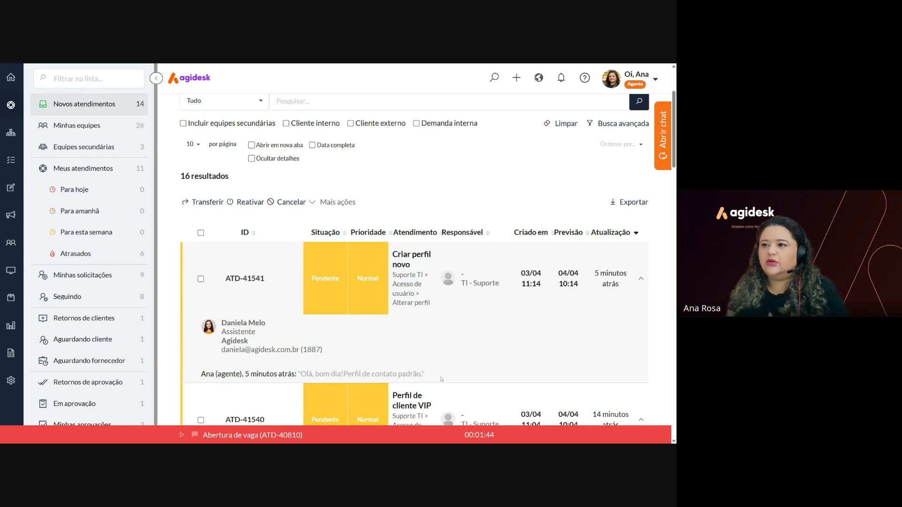
{"action": "scroll", "coordinate": [442, 379], "scroll_direction": "down", "scroll_amount": 2}
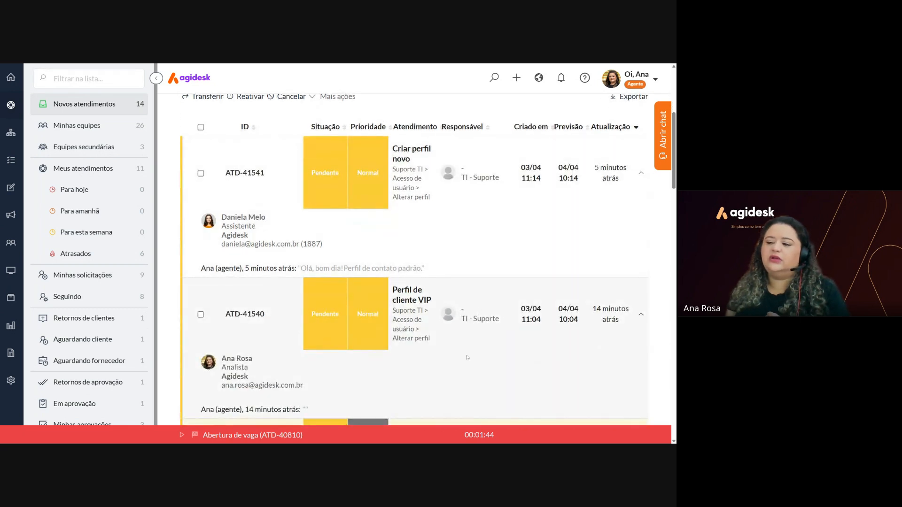
{"action": "scroll", "coordinate": [468, 358], "scroll_direction": "down", "scroll_amount": 3}
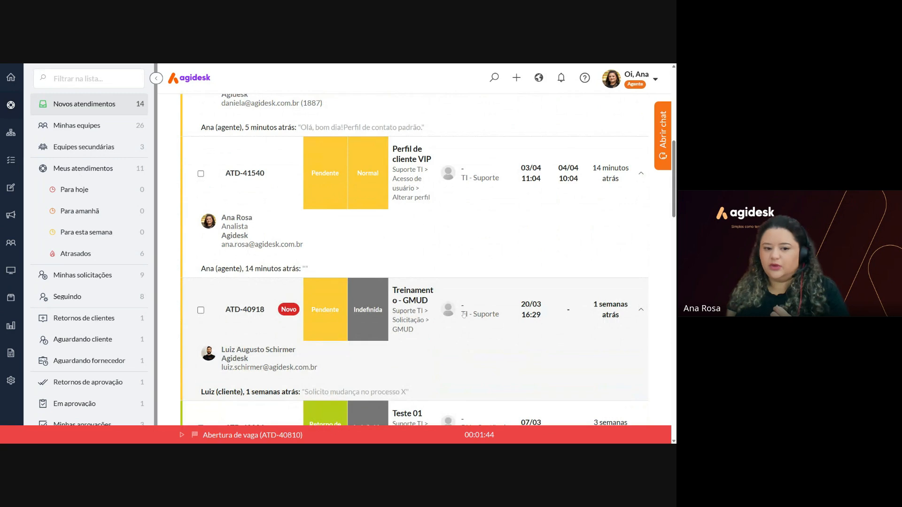
{"action": "scroll", "coordinate": [464, 315], "scroll_direction": "up", "scroll_amount": 5}
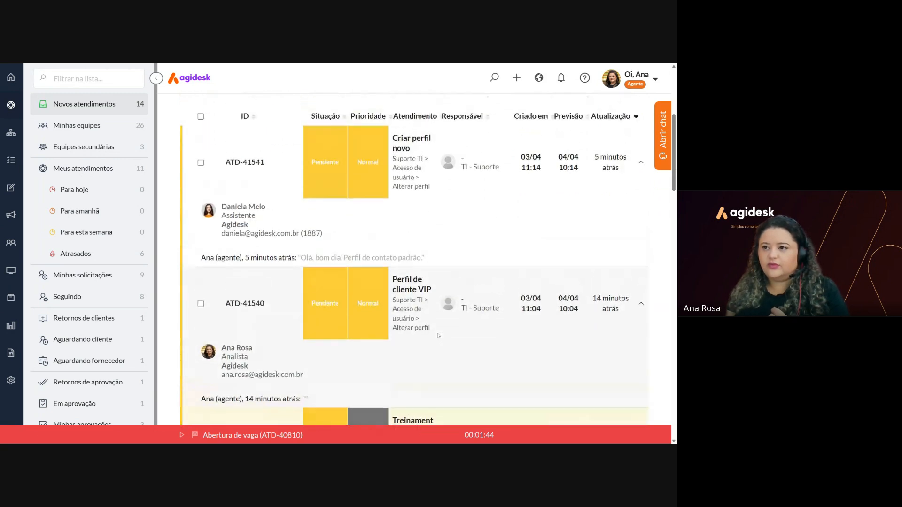
Look through the requests under Minhas equipes, and view the Equipes secundárias list.
{"action": "left_click", "coordinate": [108, 130]}
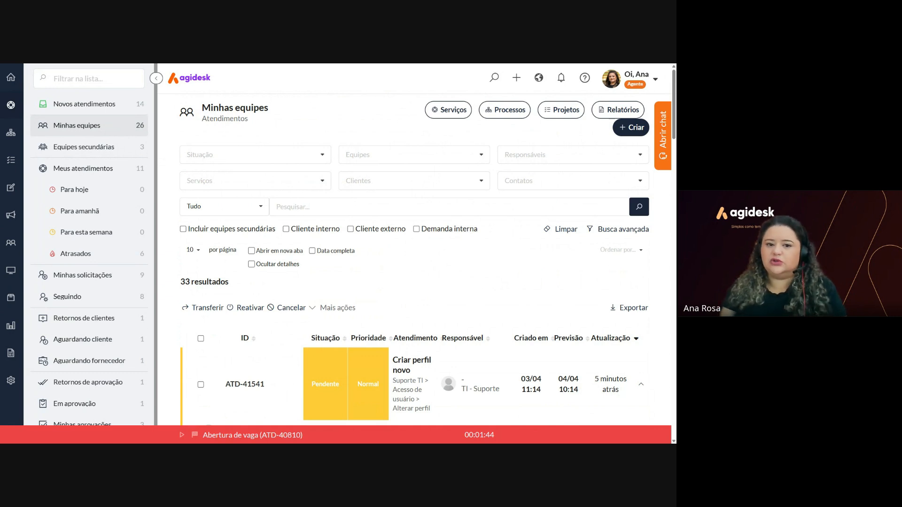
{"action": "scroll", "coordinate": [401, 221], "scroll_direction": "down", "scroll_amount": 10}
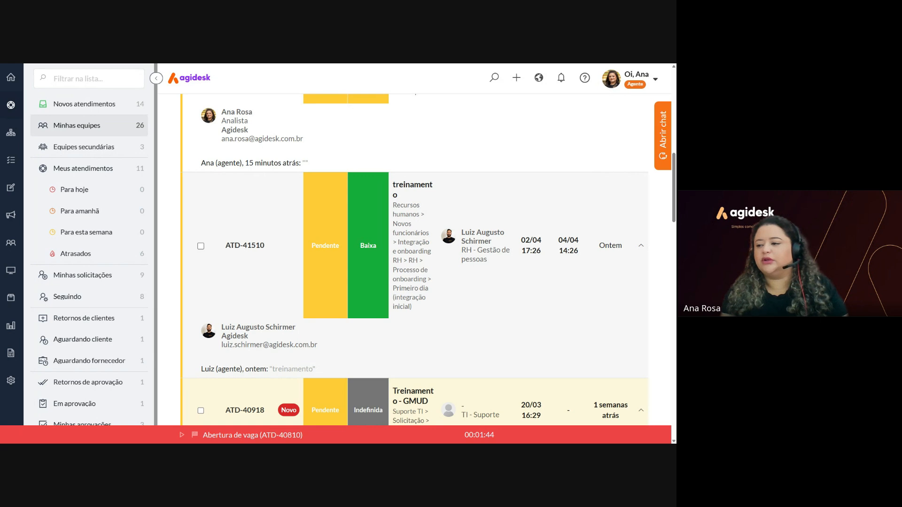
{"action": "left_click", "coordinate": [92, 155]}
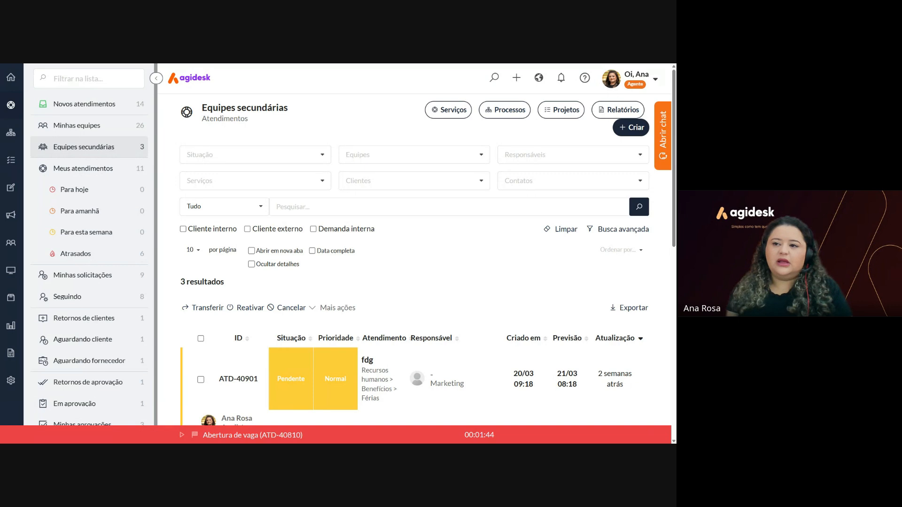
Look through the Meus atendimentos list and narrow it to the Atrasados requests.
{"action": "left_click", "coordinate": [93, 174]}
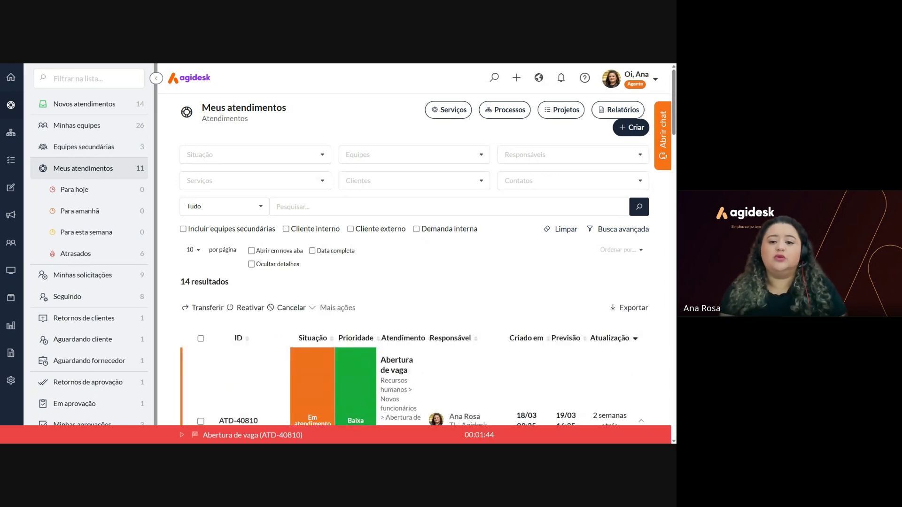
{"action": "scroll", "coordinate": [285, 254], "scroll_direction": "down", "scroll_amount": 3}
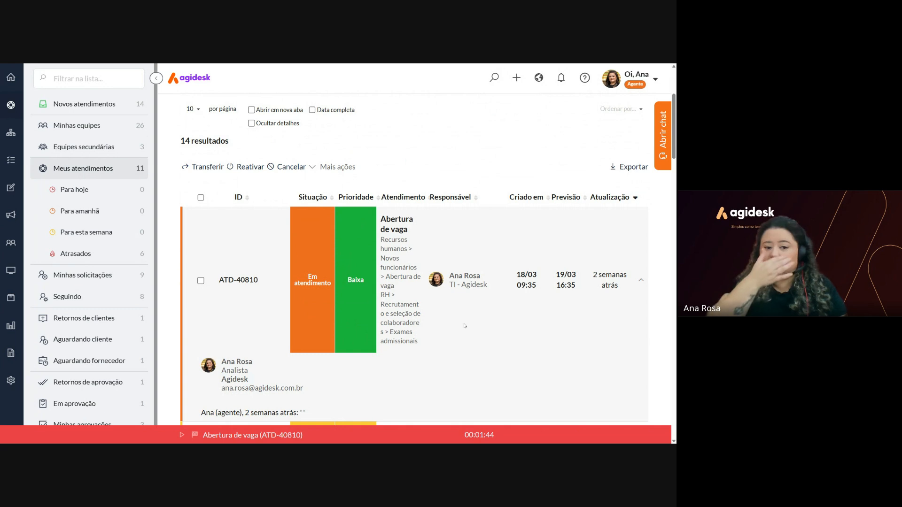
{"action": "scroll", "coordinate": [464, 326], "scroll_direction": "down", "scroll_amount": 5}
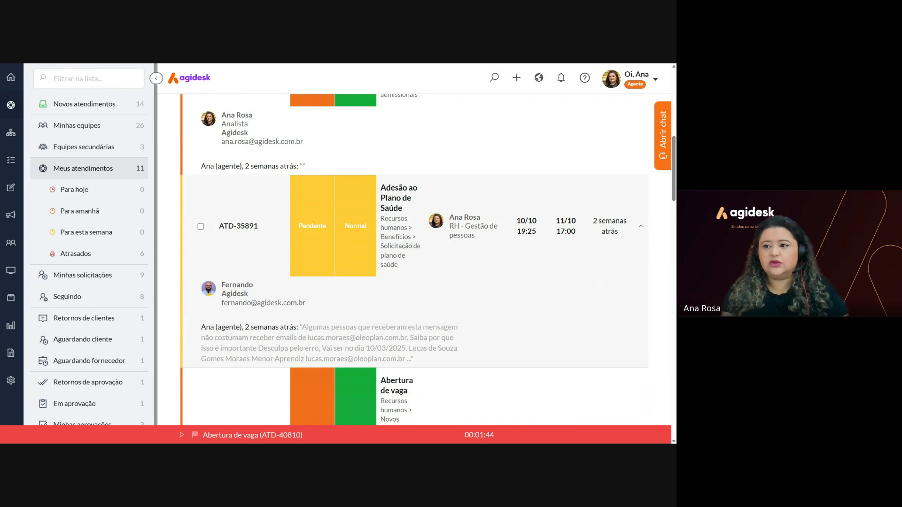
{"action": "left_click", "coordinate": [121, 260]}
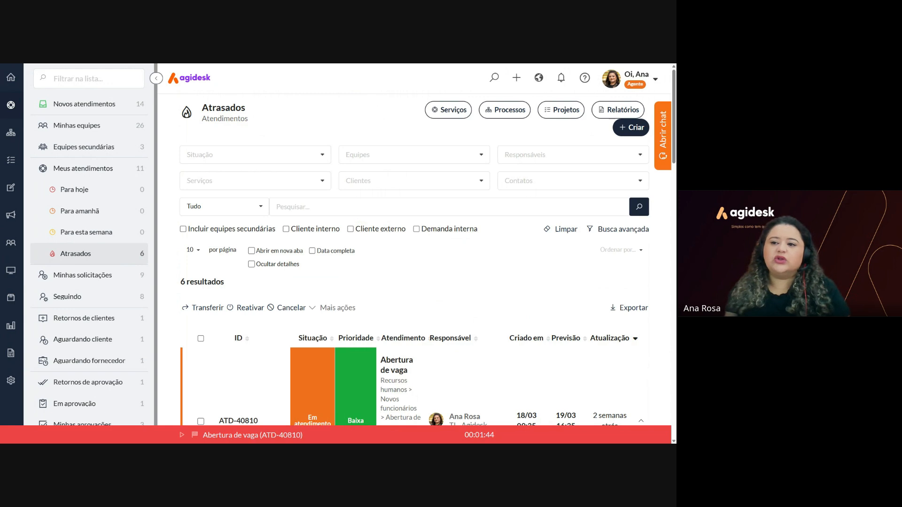
Open the Seguindo list, view the details of the closed user-creation request, and close them.
{"action": "left_click", "coordinate": [104, 301]}
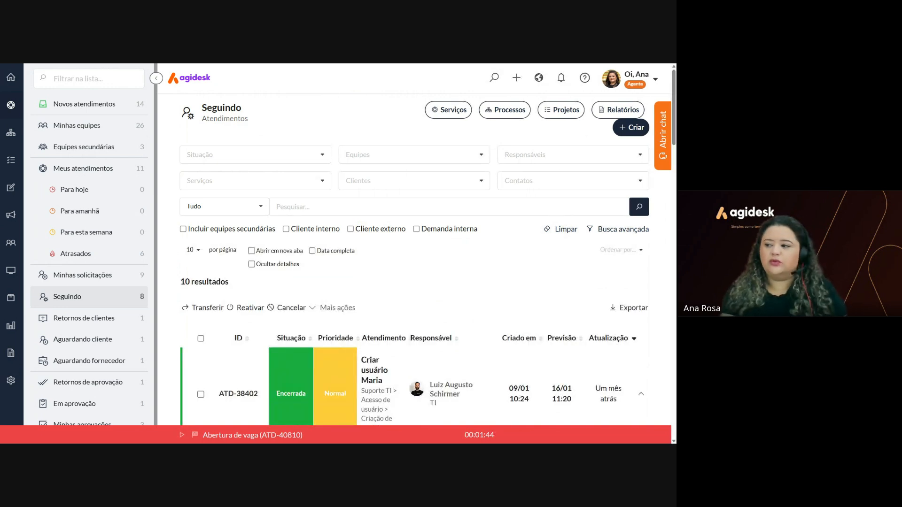
{"action": "scroll", "coordinate": [255, 340], "scroll_direction": "down", "scroll_amount": 3}
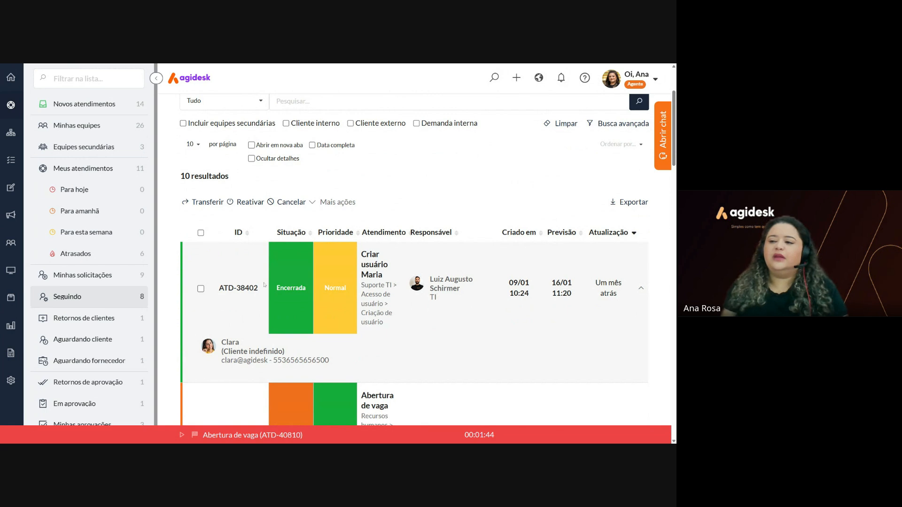
{"action": "left_click", "coordinate": [244, 288]}
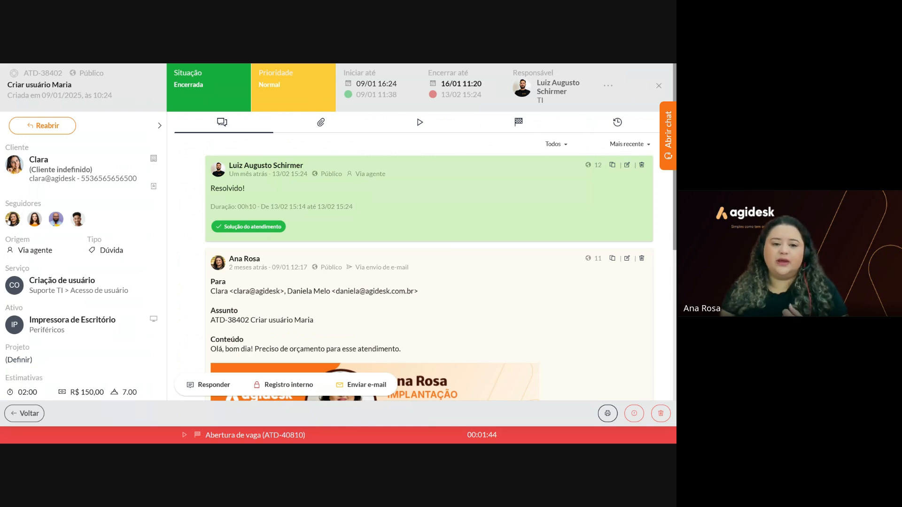
{"action": "left_click", "coordinate": [659, 86]}
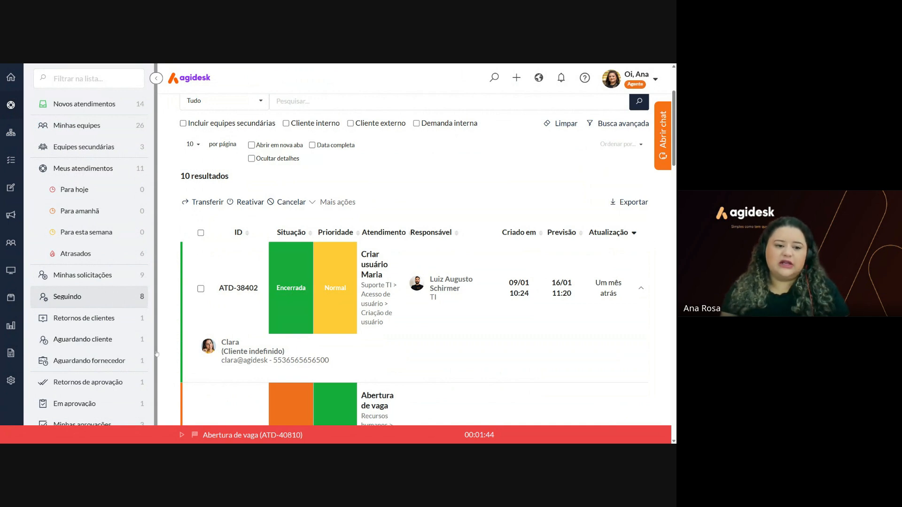
View the Aguardando cliente list and the Minhas aprovações list of requests.
{"action": "left_click", "coordinate": [130, 340]}
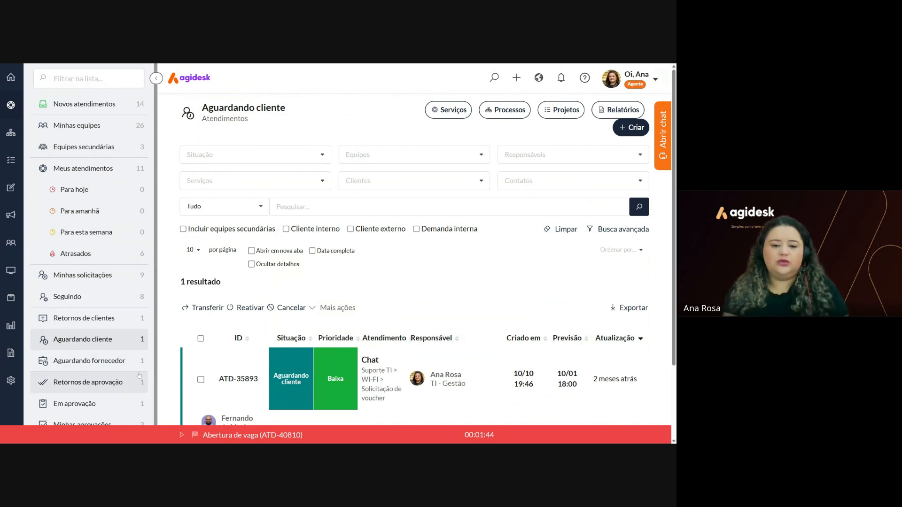
{"action": "scroll", "coordinate": [139, 376], "scroll_direction": "down", "scroll_amount": 1}
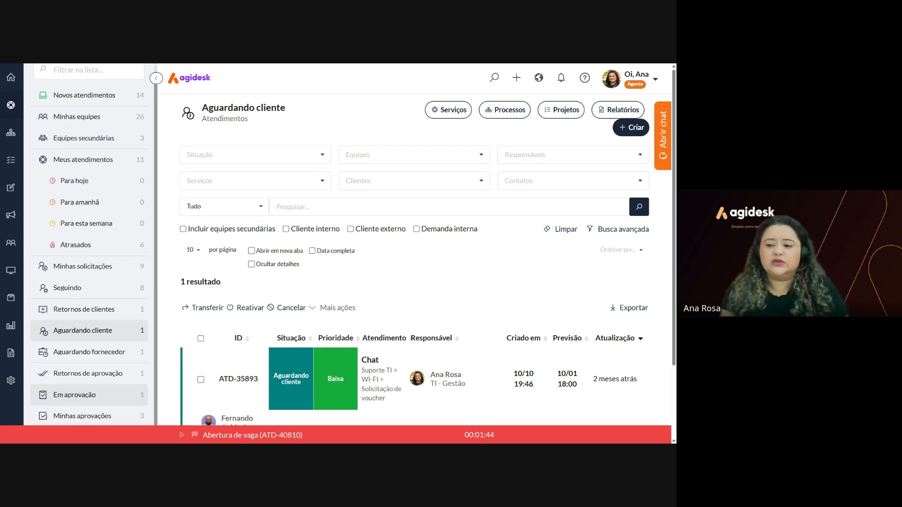
{"action": "left_click", "coordinate": [113, 416]}
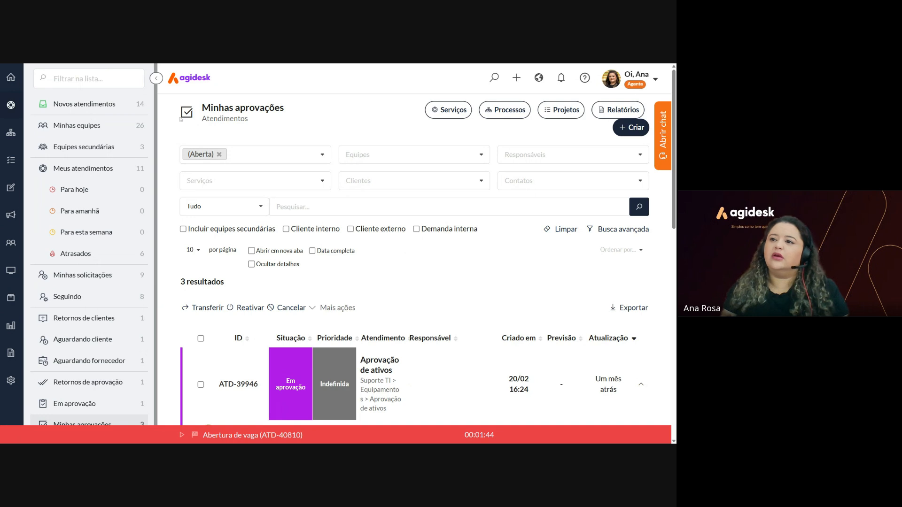
Return to the Novos atendimentos list and open the pending request "Criar perfil novo".
{"action": "left_click", "coordinate": [107, 107]}
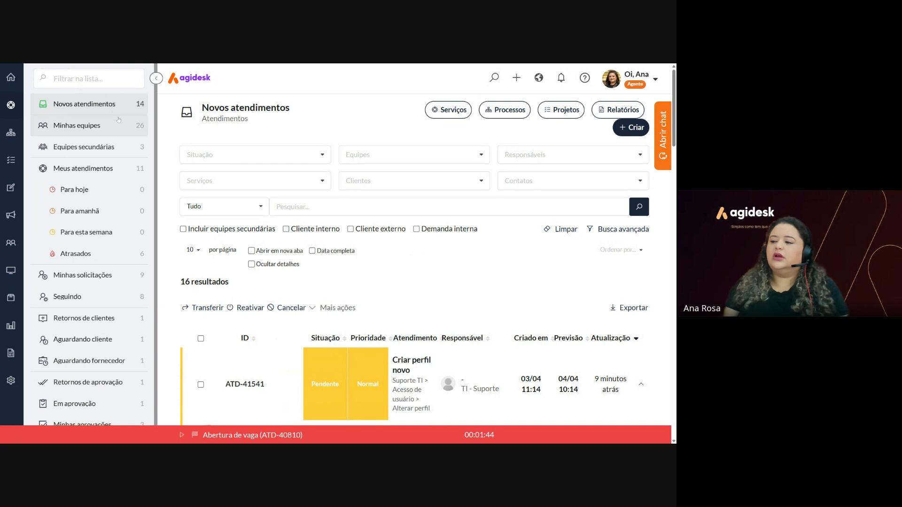
{"action": "scroll", "coordinate": [378, 166], "scroll_direction": "down", "scroll_amount": 5}
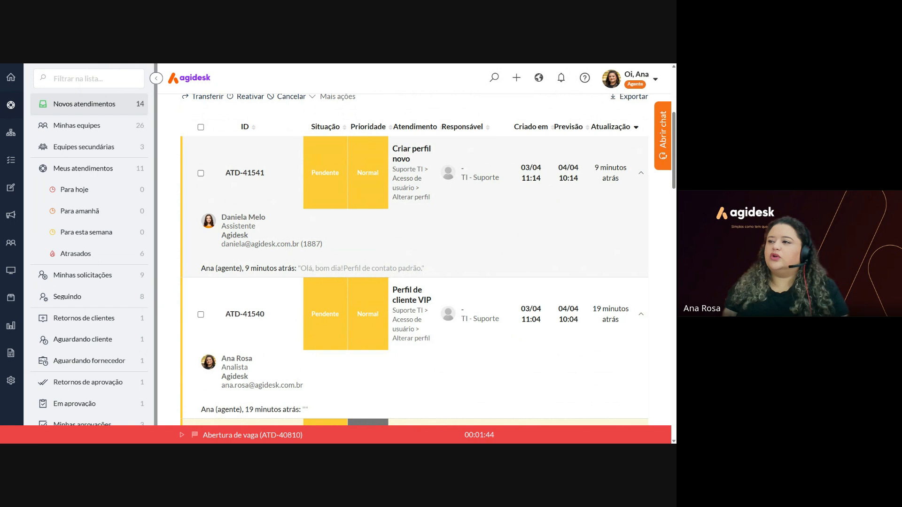
{"action": "left_click", "coordinate": [245, 174]}
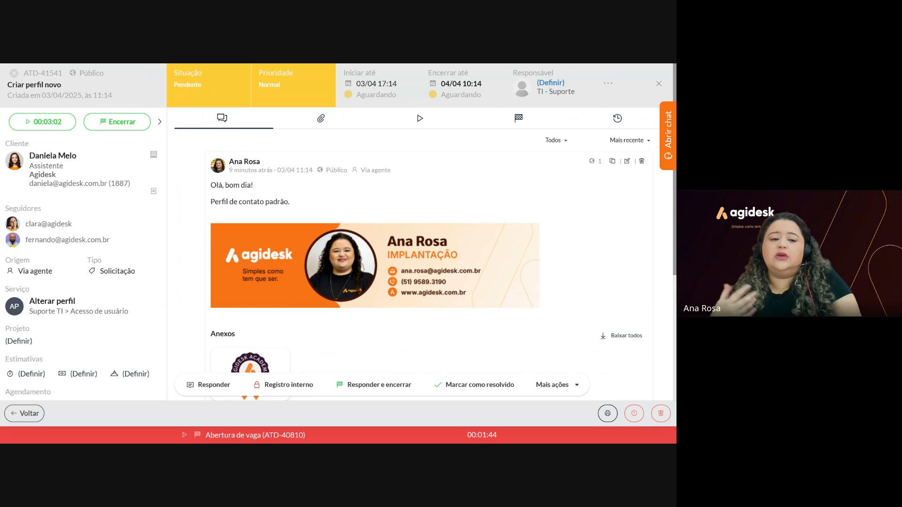
Look through the statuses available for the request, and close the status dialog without saving.
{"action": "left_click", "coordinate": [207, 104]}
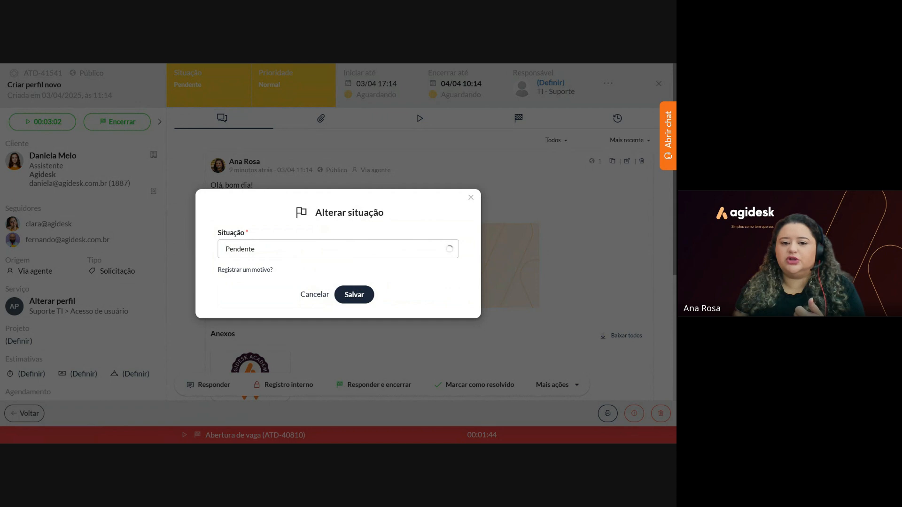
{"action": "left_click", "coordinate": [296, 249]}
{"action": "scroll", "coordinate": [300, 281], "scroll_direction": "down", "scroll_amount": 8}
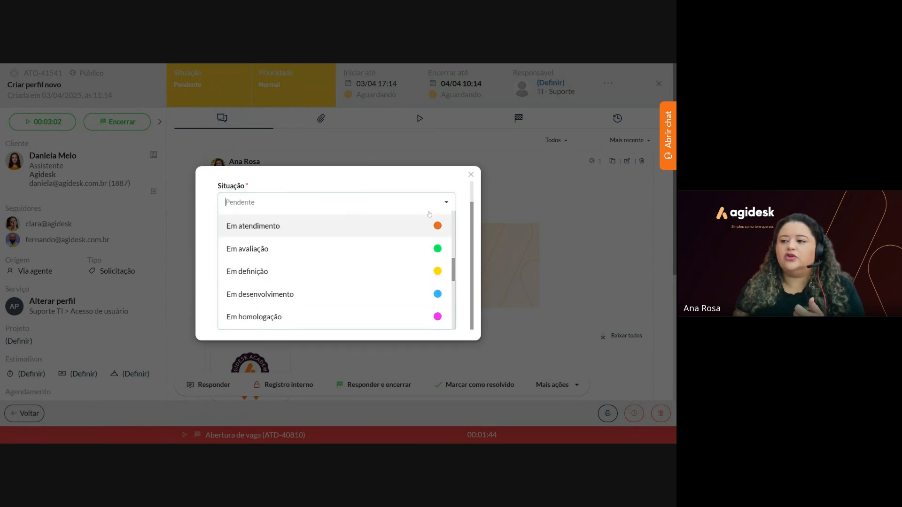
{"action": "left_click", "coordinate": [470, 180]}
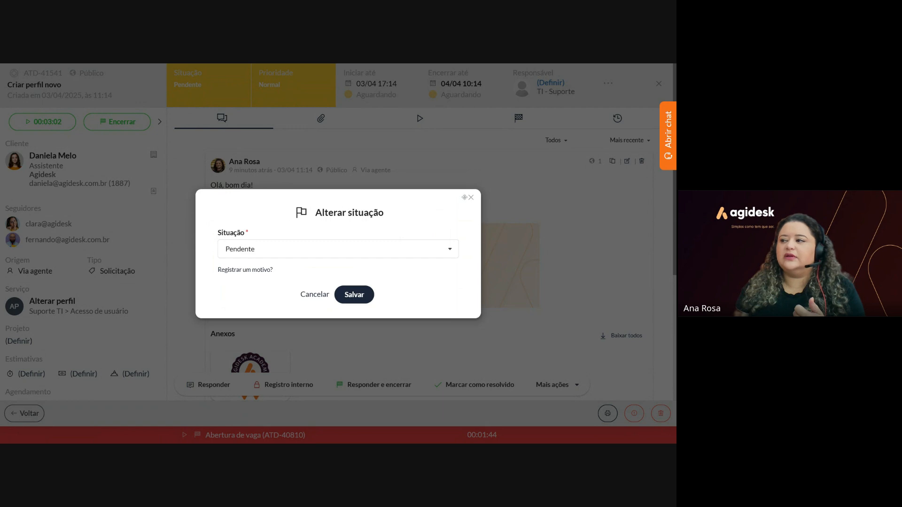
{"action": "left_click", "coordinate": [470, 198]}
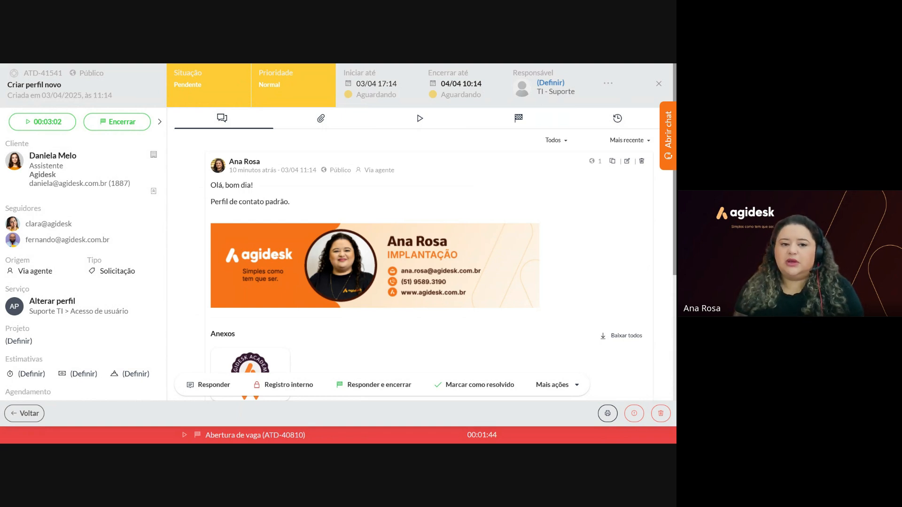
{"action": "left_click", "coordinate": [550, 83]}
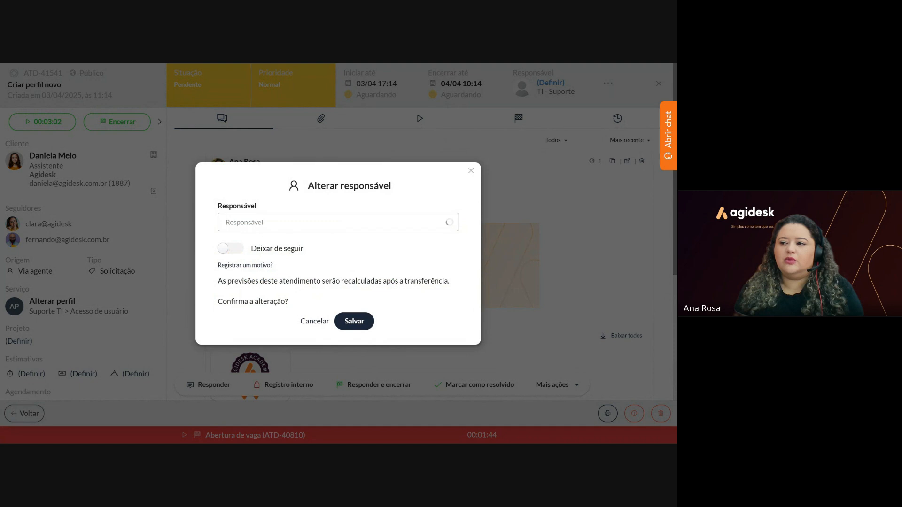
{"action": "left_click", "coordinate": [312, 244]}
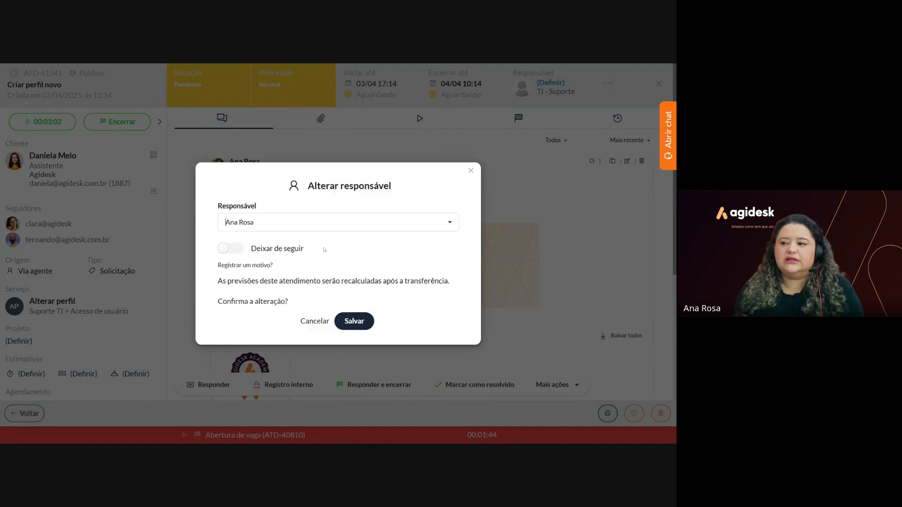
{"action": "left_click", "coordinate": [471, 170]}
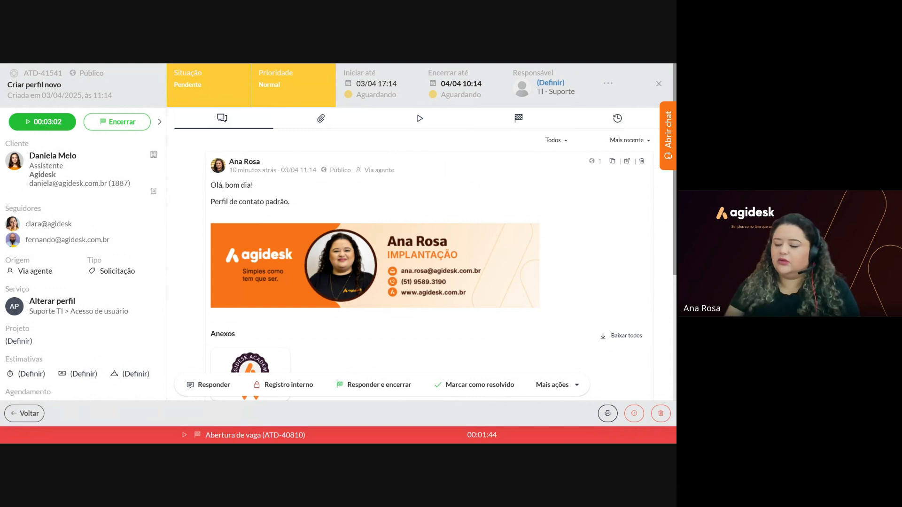
Start the service timer on the request "Criar perfil novo" and look through its detail fields.
{"action": "left_click", "coordinate": [44, 128]}
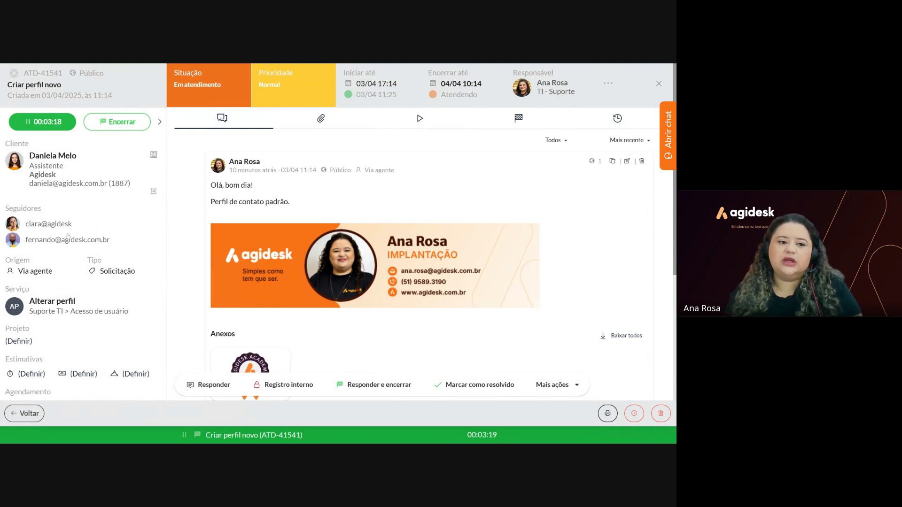
{"action": "scroll", "coordinate": [68, 236], "scroll_direction": "down", "scroll_amount": 2}
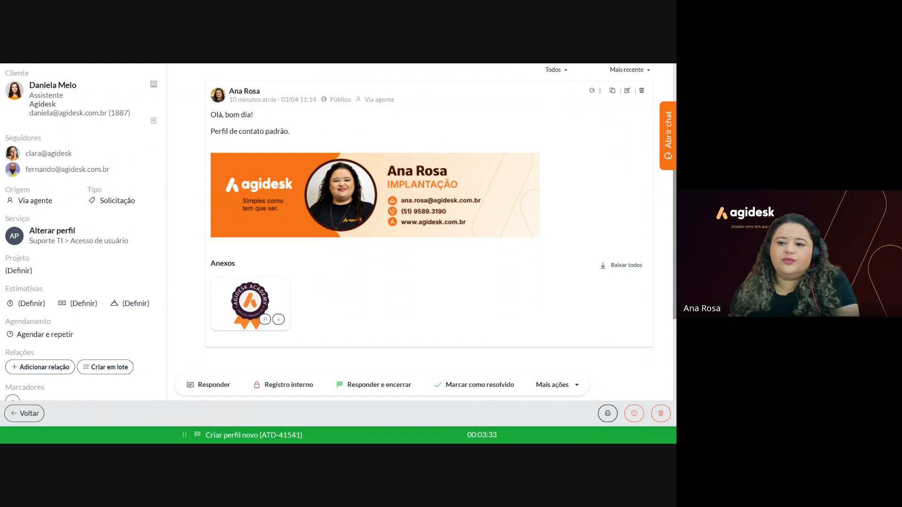
{"action": "scroll", "coordinate": [39, 266], "scroll_direction": "down", "scroll_amount": 1}
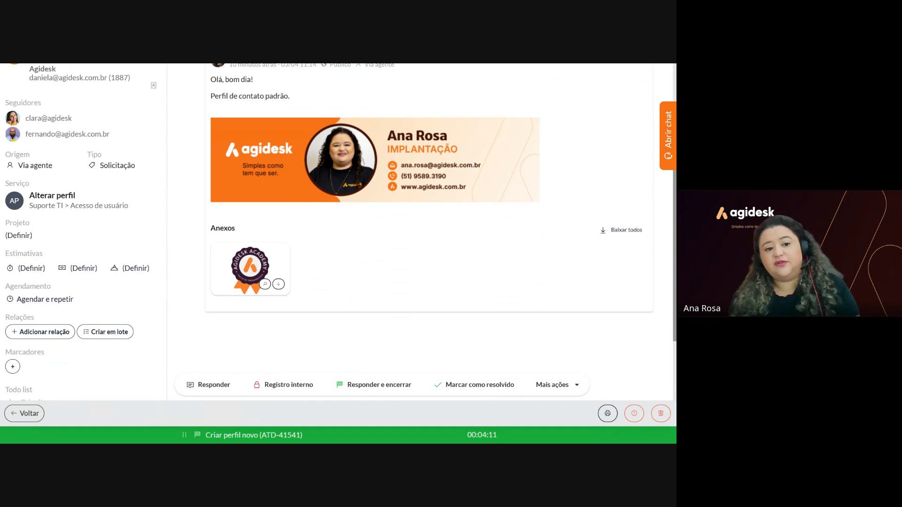
Schedule the request with Diária repetition, repeating every 1 day at 15:00.
{"action": "left_click", "coordinate": [52, 302]}
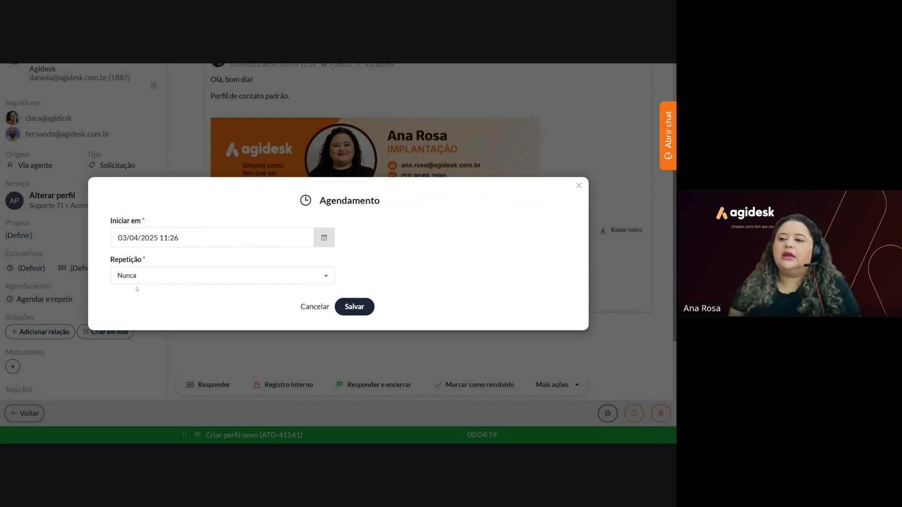
{"action": "left_click", "coordinate": [180, 272]}
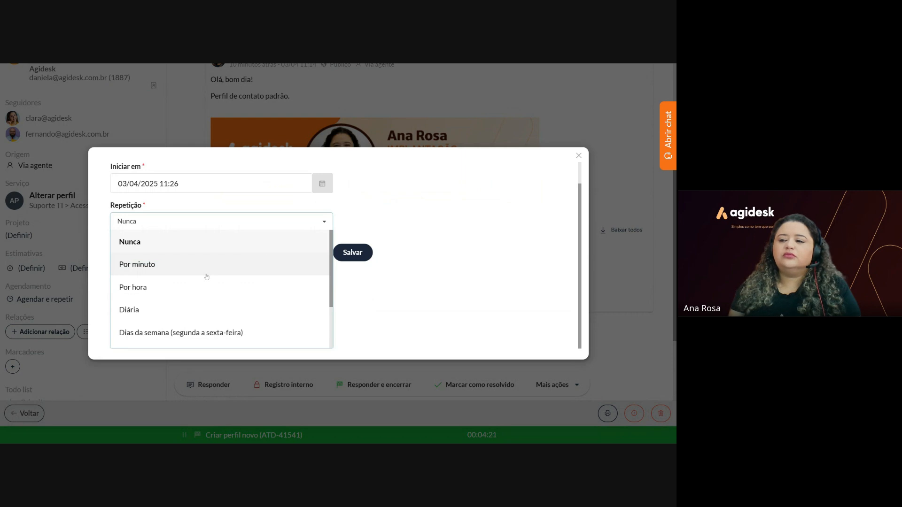
{"action": "left_click", "coordinate": [190, 317]}
{"action": "left_click", "coordinate": [126, 240]}
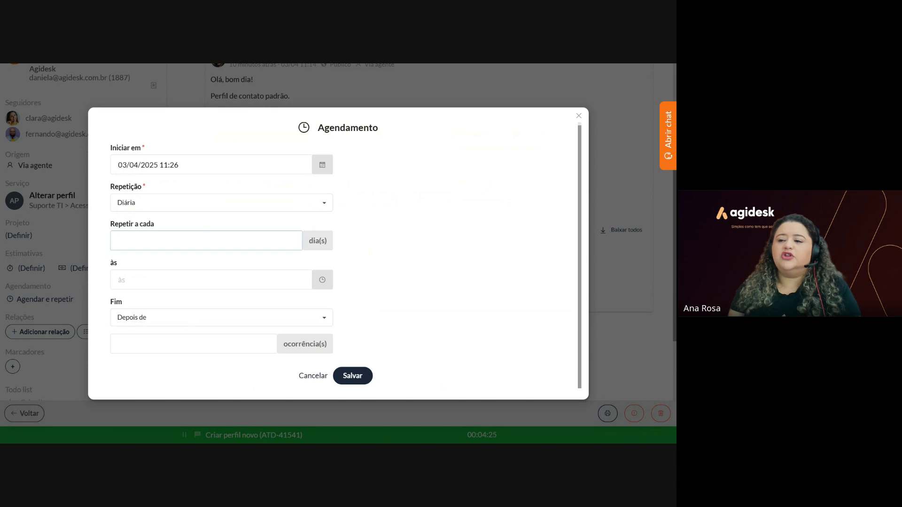
{"action": "type", "text": "1"}
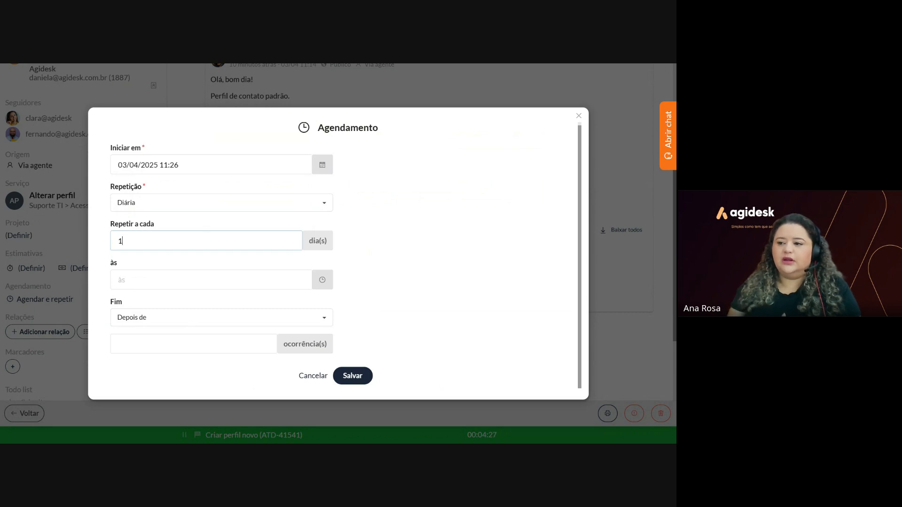
{"action": "left_click", "coordinate": [126, 280]}
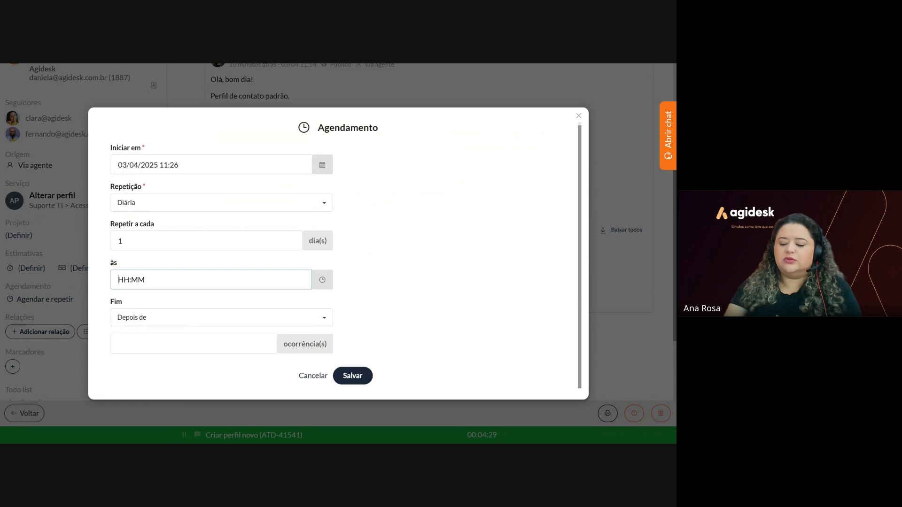
{"action": "type", "text": "1500"}
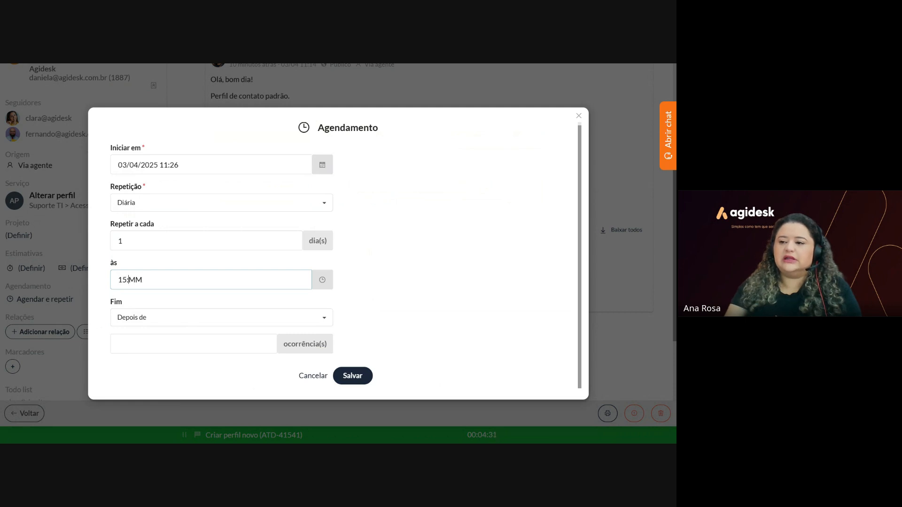
Try ending the schedule's repetition on the date 05/04/2026, and switch its end option to Nunca.
{"action": "left_click", "coordinate": [142, 324]}
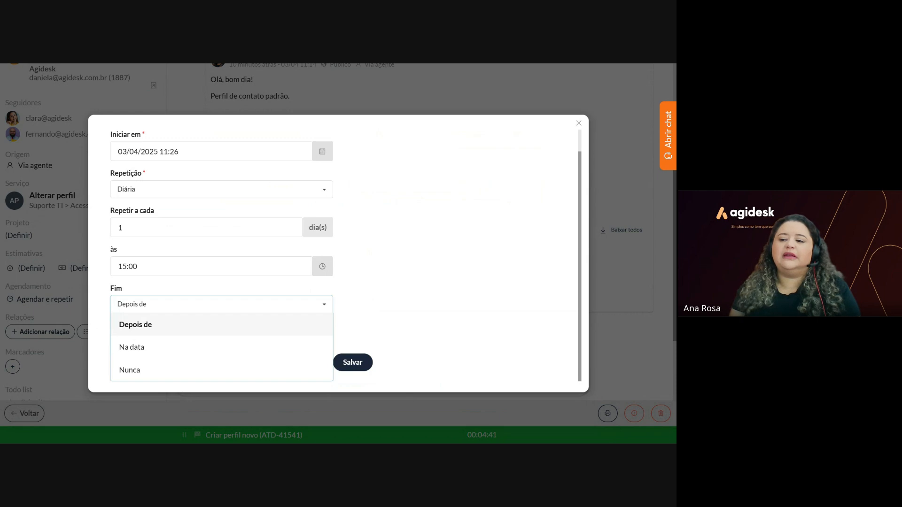
{"action": "left_click", "coordinate": [143, 348]}
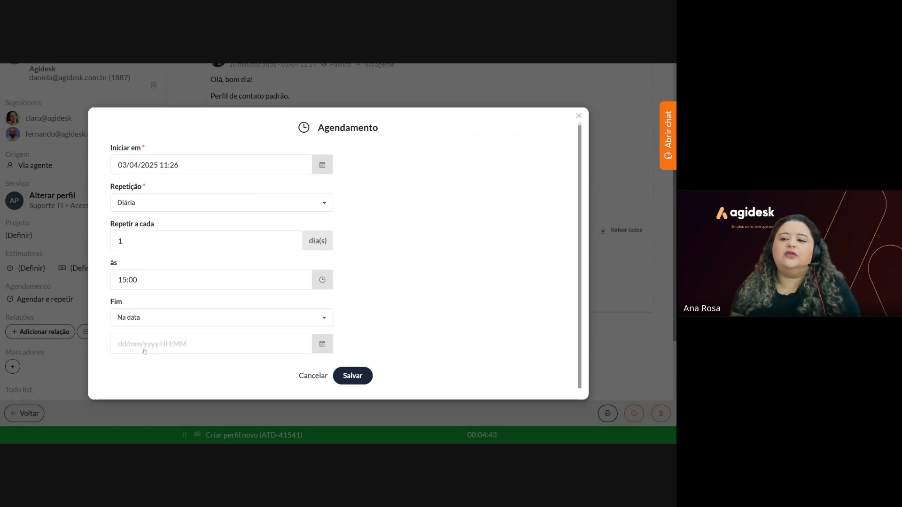
{"action": "left_click", "coordinate": [145, 351]}
{"action": "type", "text": "05/"}
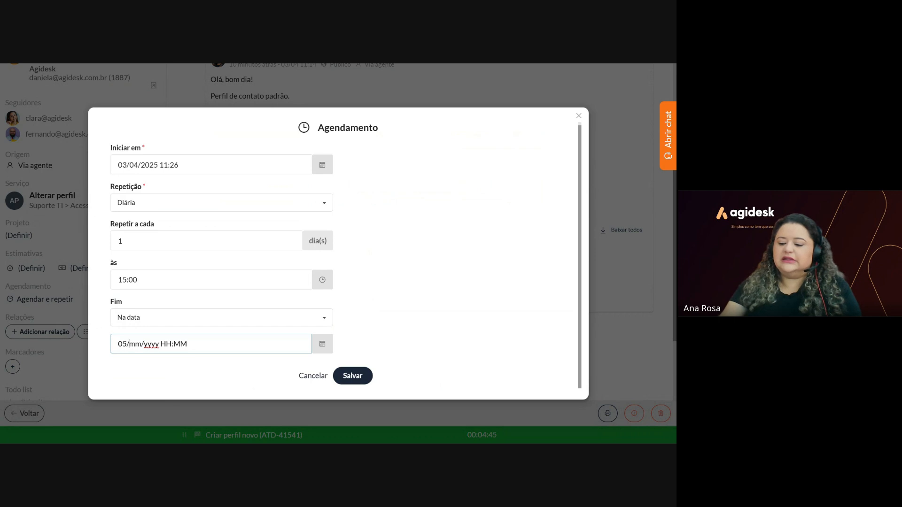
{"action": "type", "text": "04/202"}
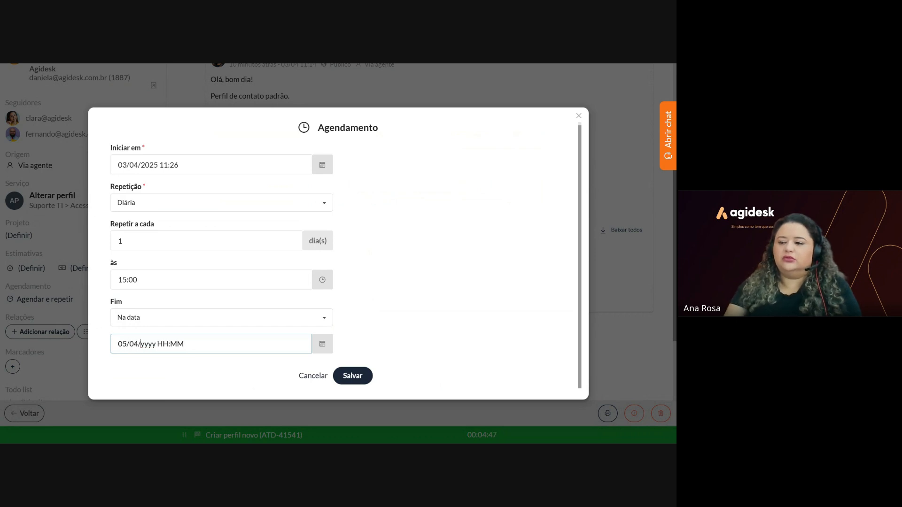
{"action": "type", "text": "6"}
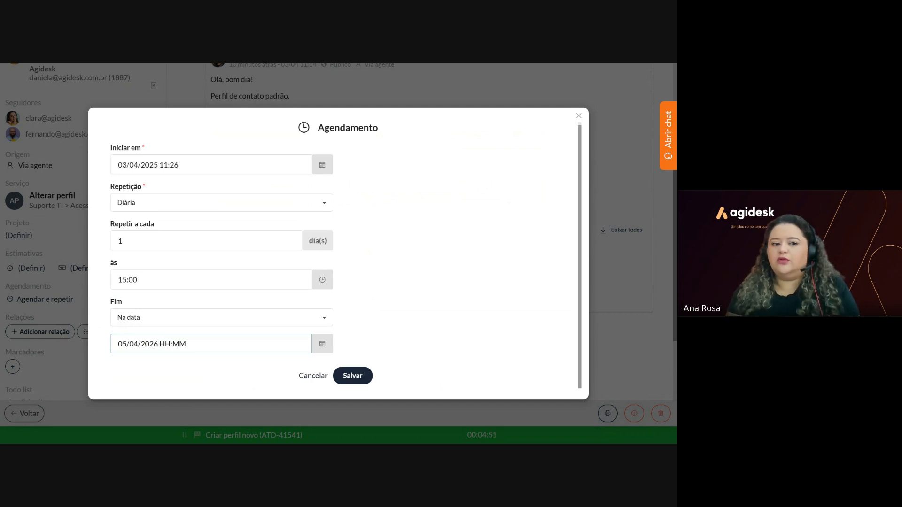
{"action": "left_click", "coordinate": [139, 324]}
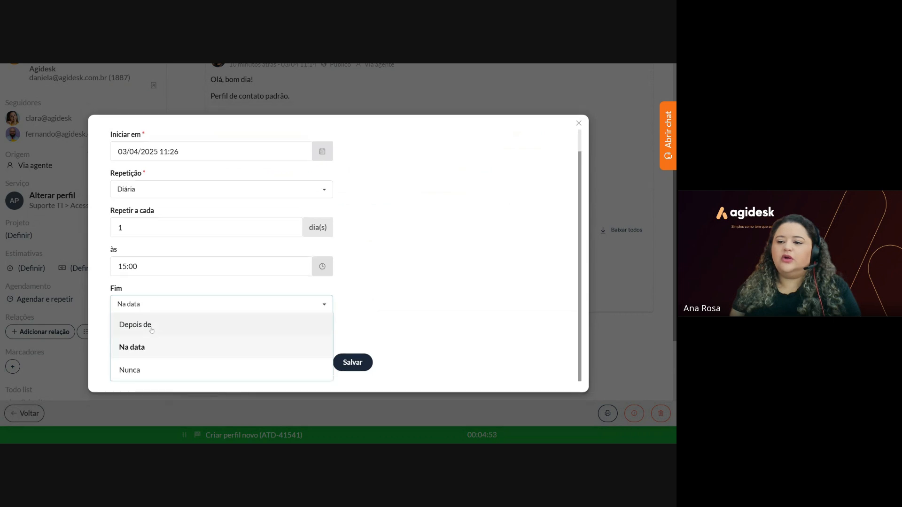
{"action": "left_click", "coordinate": [157, 376]}
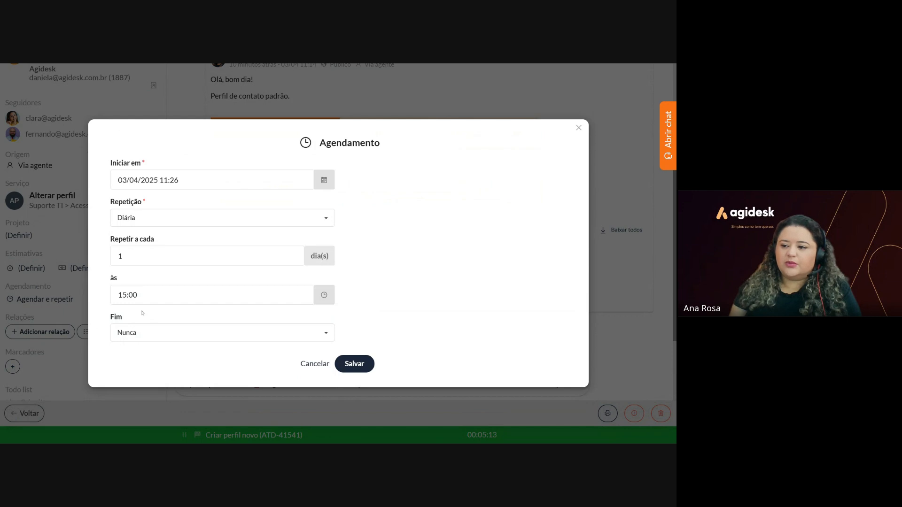
Set the schedule to end after 2 occurrences (Depois de) and save it.
{"action": "left_click", "coordinate": [142, 332]}
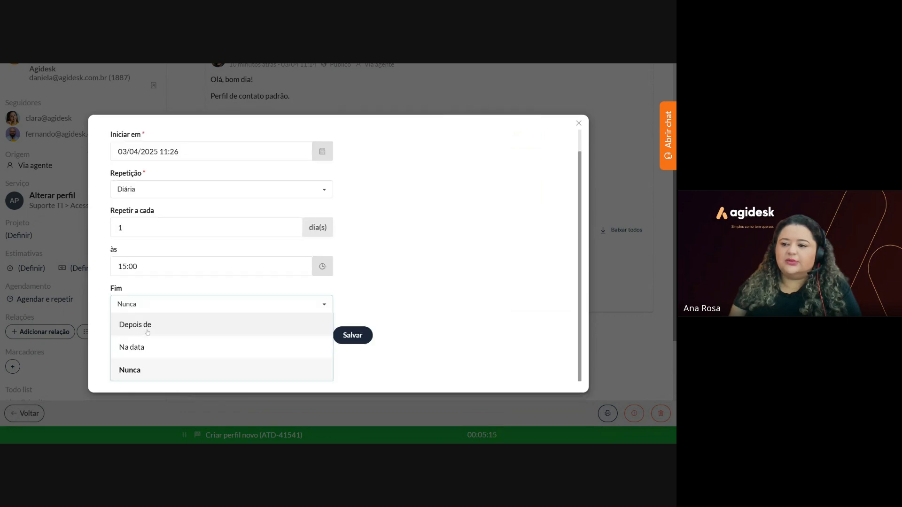
{"action": "left_click", "coordinate": [147, 333]}
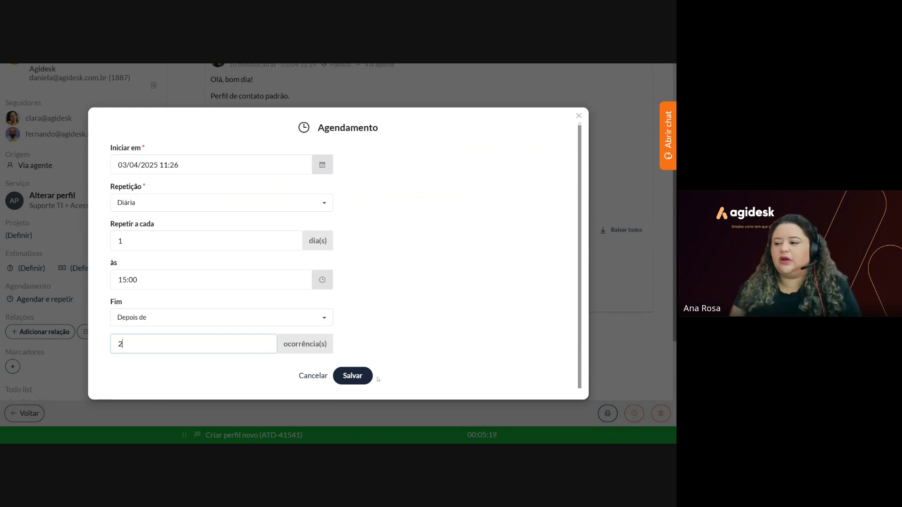
{"action": "left_click", "coordinate": [360, 379]}
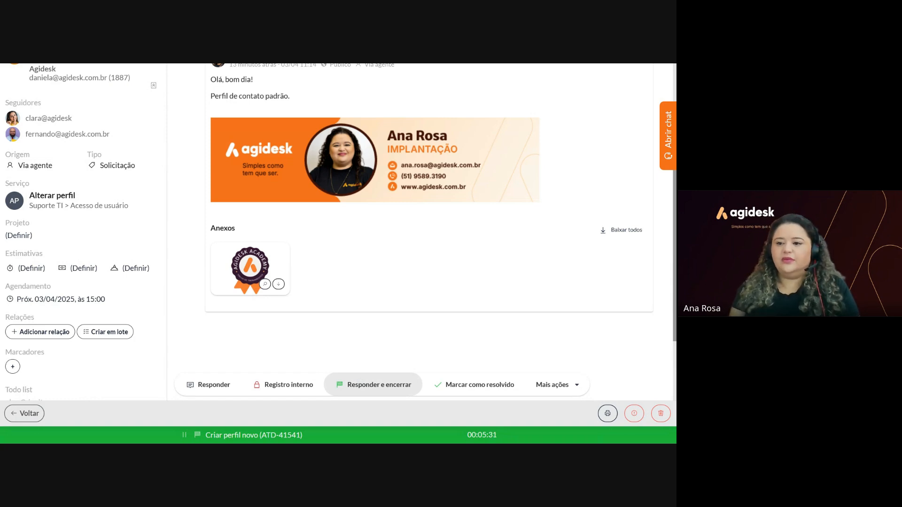
Start a Subatendimento opened by responsible party, assigning it to the team TI - Suporte and selecting its responsible agent.
{"action": "left_click", "coordinate": [38, 334]}
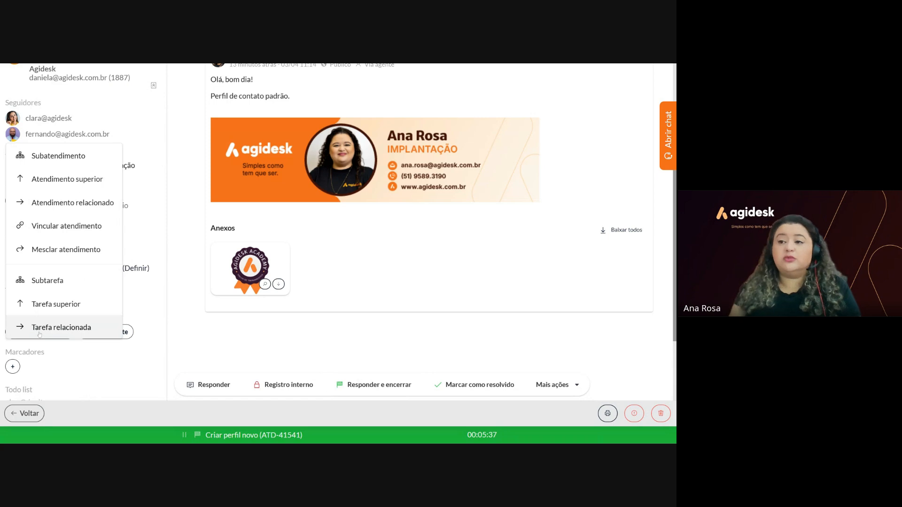
{"action": "left_click", "coordinate": [80, 159]}
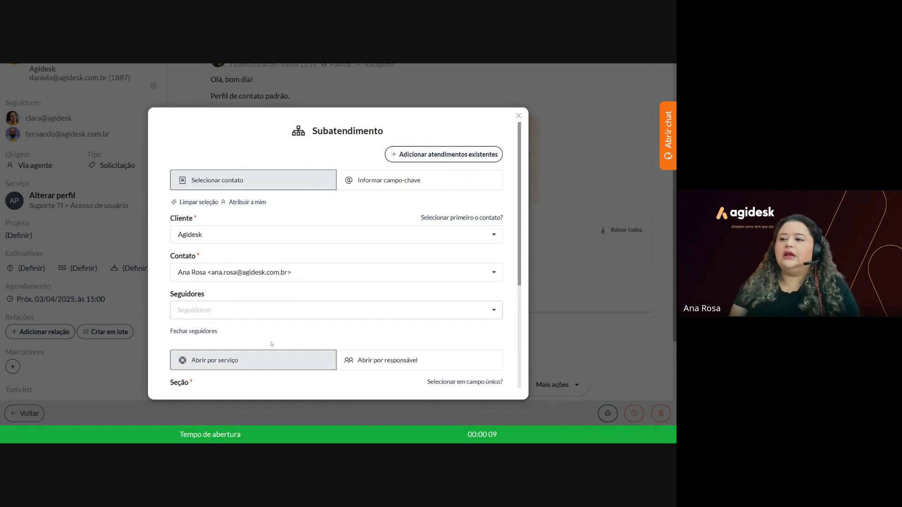
{"action": "scroll", "coordinate": [379, 282], "scroll_direction": "down", "scroll_amount": 3}
{"action": "left_click", "coordinate": [379, 225]}
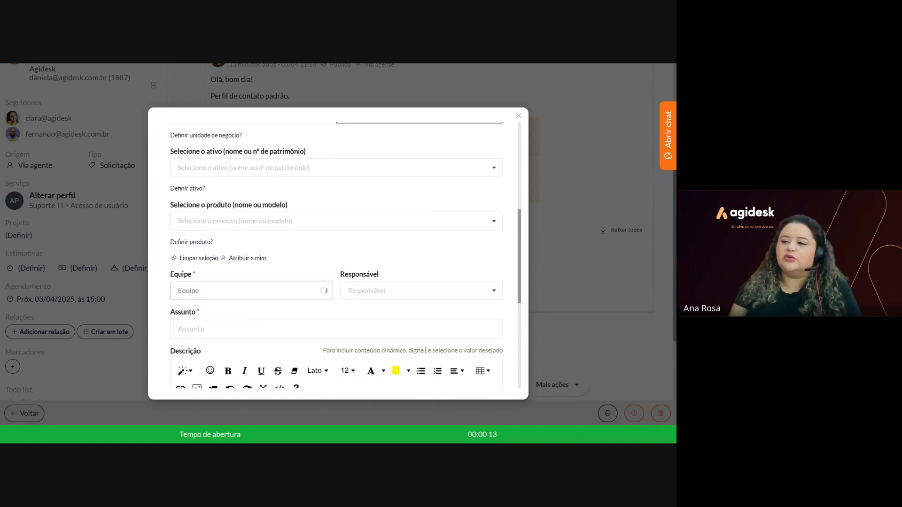
{"action": "scroll", "coordinate": [296, 346], "scroll_direction": "down", "scroll_amount": 3}
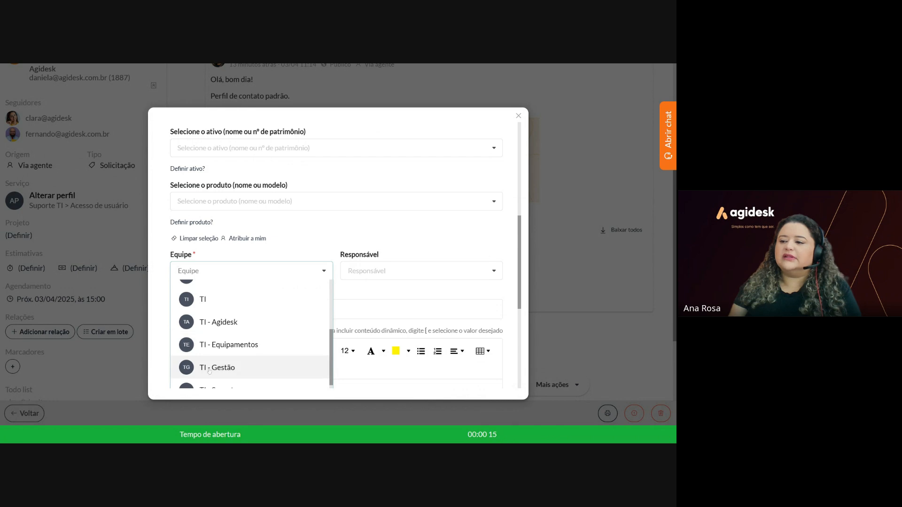
{"action": "scroll", "coordinate": [209, 371], "scroll_direction": "down", "scroll_amount": 1}
{"action": "left_click", "coordinate": [240, 365]}
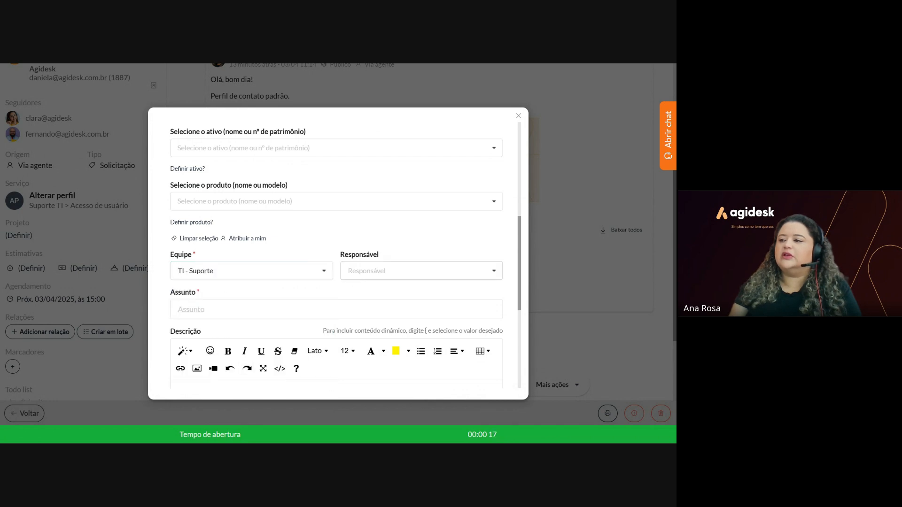
{"action": "left_click", "coordinate": [421, 271]}
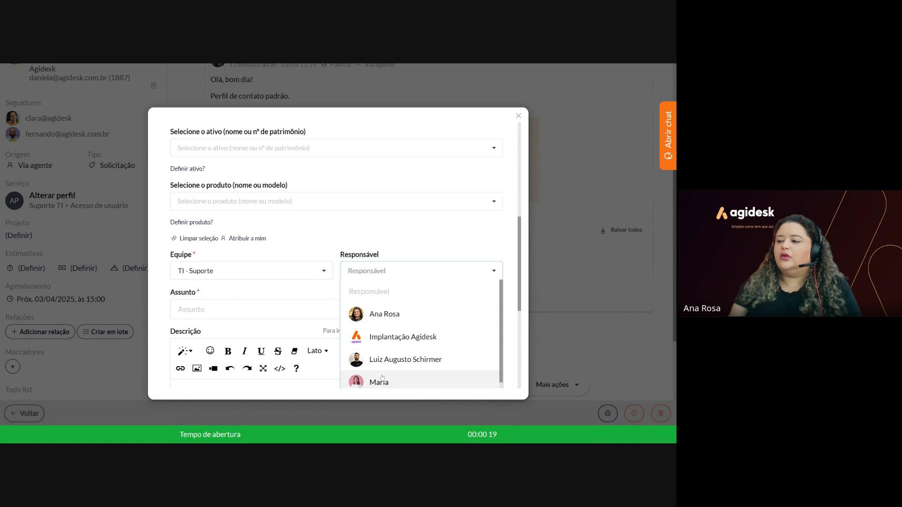
{"action": "left_click", "coordinate": [382, 381]}
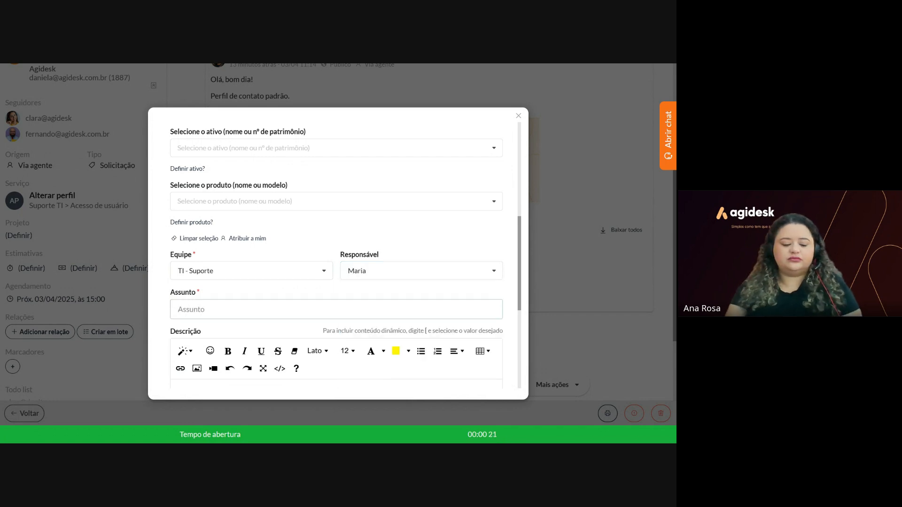
Set the sub-request's subject to "Atendimento de suporte" and save the new sub-request.
{"action": "type", "text": "aTENDIMENTO"}
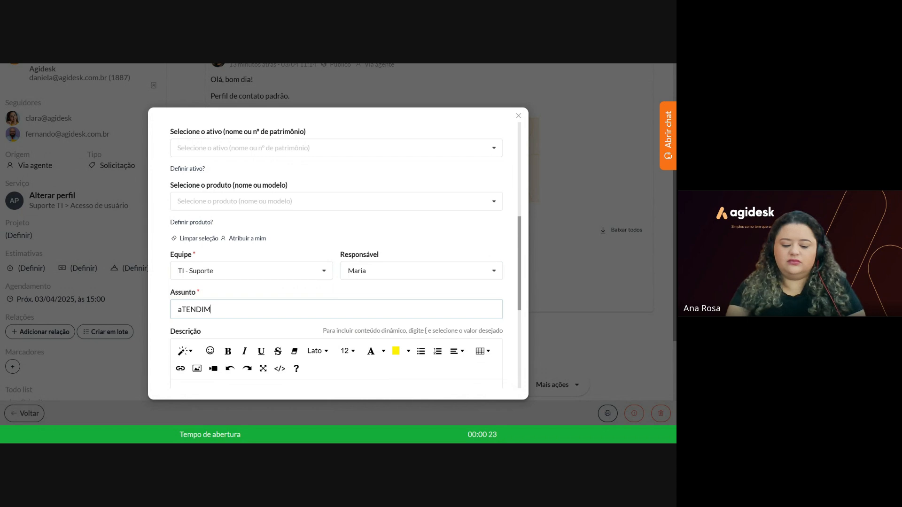
{"action": "key", "text": "BackSpace"}
{"action": "key", "text": "BackSpace"}
{"action": "key", "text": "BackSpace"}
{"action": "key", "text": "BackSpace"}
{"action": "key", "text": "BackSpace"}
{"action": "key", "text": "BackSpace"}
{"action": "key", "text": "BackSpace"}
{"action": "key", "text": "BackSpace"}
{"action": "key", "text": "BackSpace"}
{"action": "key", "text": "BackSpace"}
{"action": "key", "text": "BackSpace"}
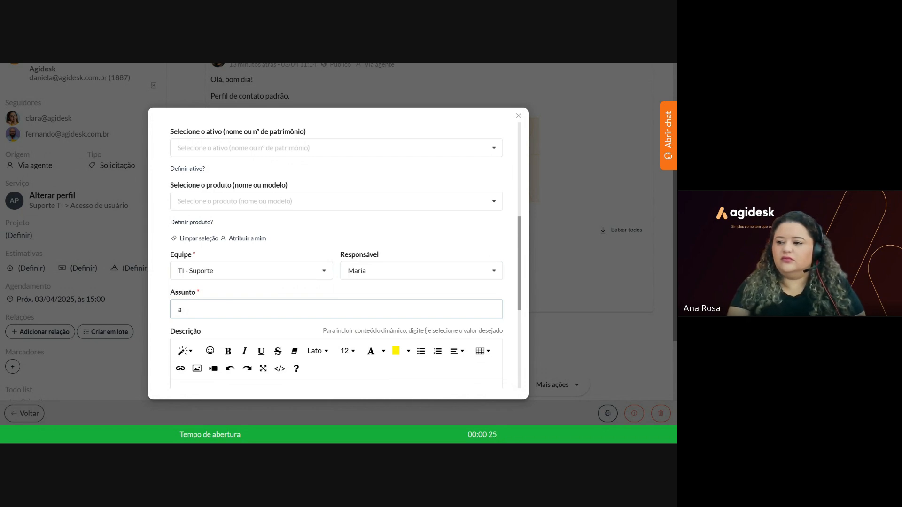
{"action": "type", "text": "Atendime"}
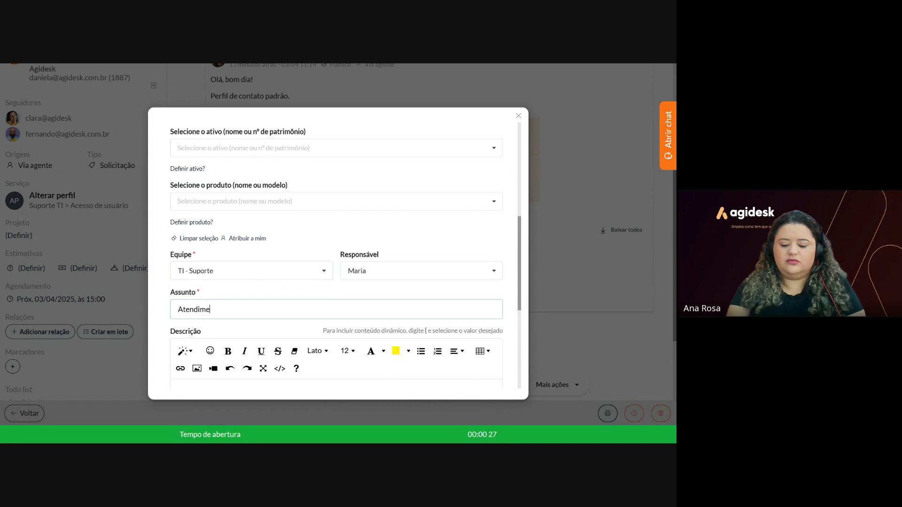
{"action": "type", "text": "nto de suporte"}
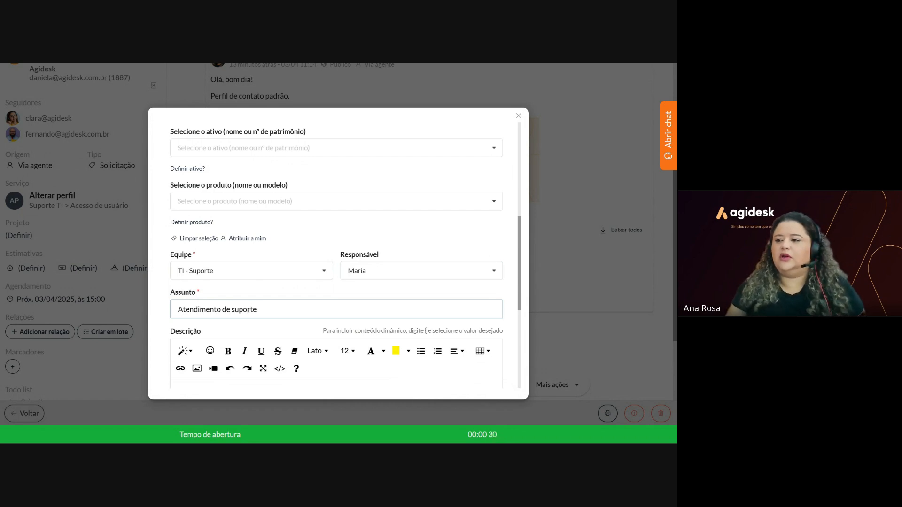
{"action": "scroll", "coordinate": [375, 371], "scroll_direction": "down", "scroll_amount": 5}
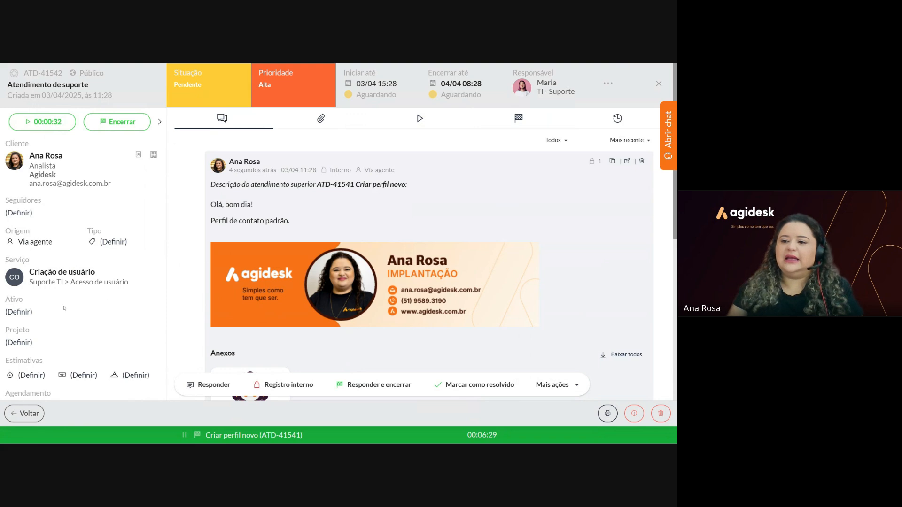
Open the superior request "Criar perfil novo" from the sub-request's relations and review its linked Subatendimentos.
{"action": "scroll", "coordinate": [64, 308], "scroll_direction": "down", "scroll_amount": 3}
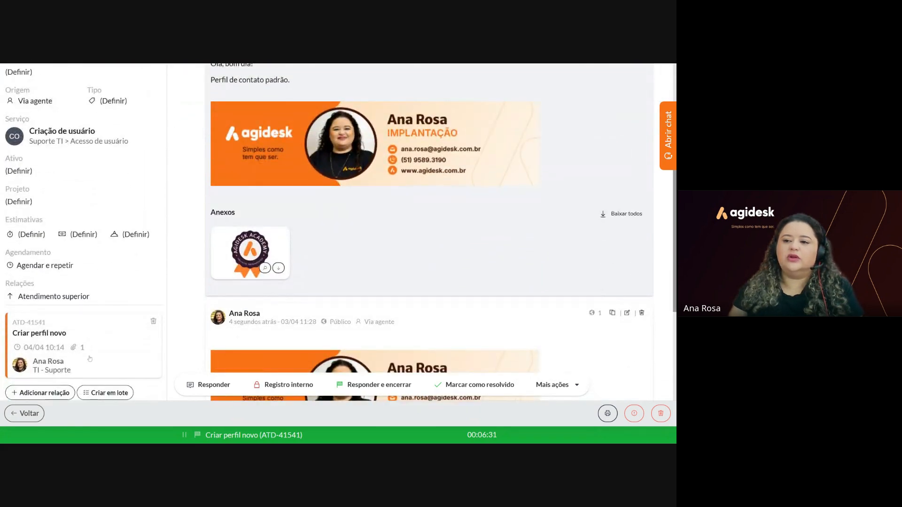
{"action": "left_click", "coordinate": [51, 349]}
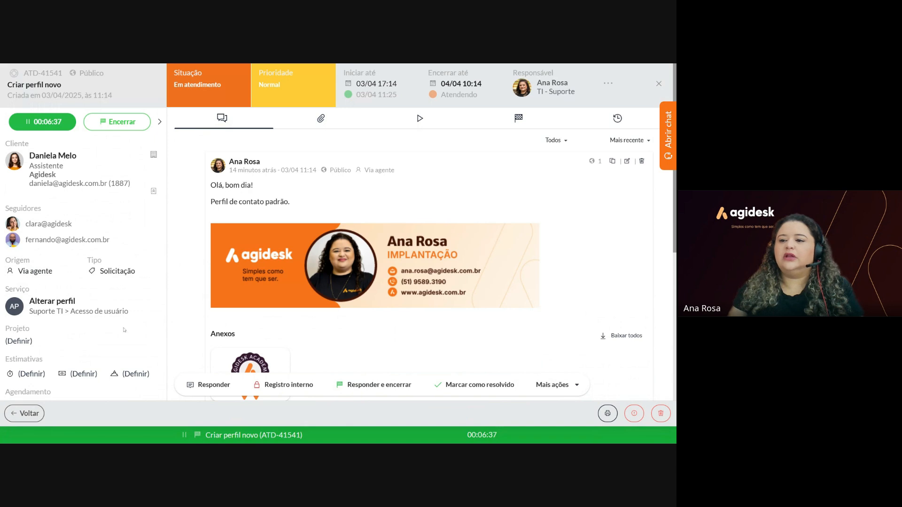
{"action": "scroll", "coordinate": [124, 329], "scroll_direction": "down", "scroll_amount": 3}
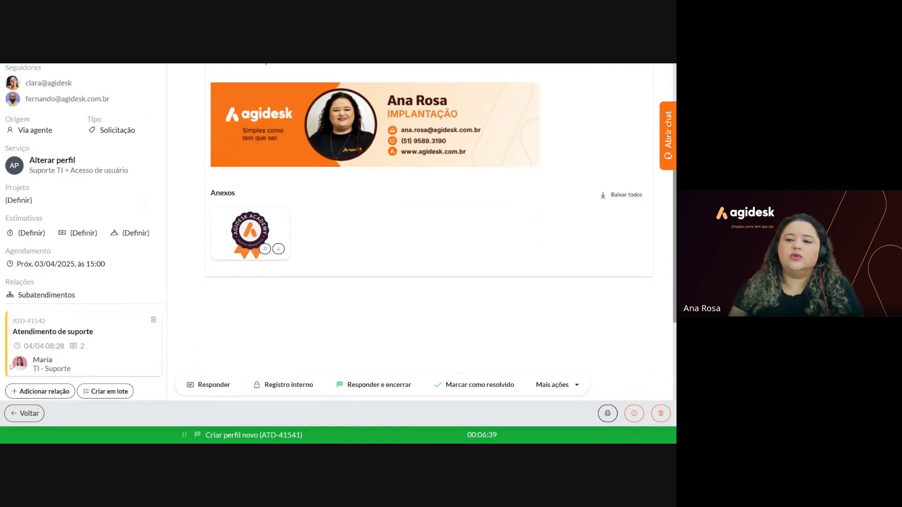
{"action": "scroll", "coordinate": [258, 374], "scroll_direction": "up", "scroll_amount": 2}
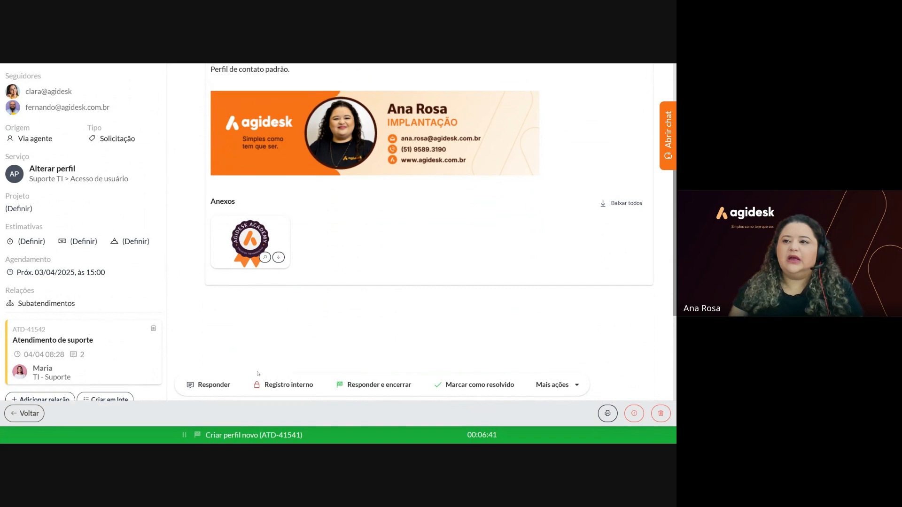
{"action": "scroll", "coordinate": [258, 374], "scroll_direction": "up", "scroll_amount": 1}
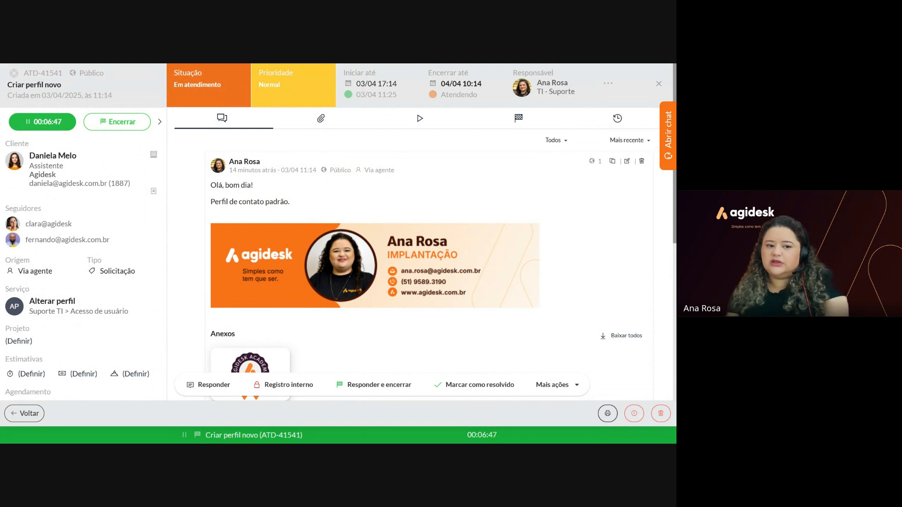
{"action": "scroll", "coordinate": [272, 286], "scroll_direction": "down", "scroll_amount": 3}
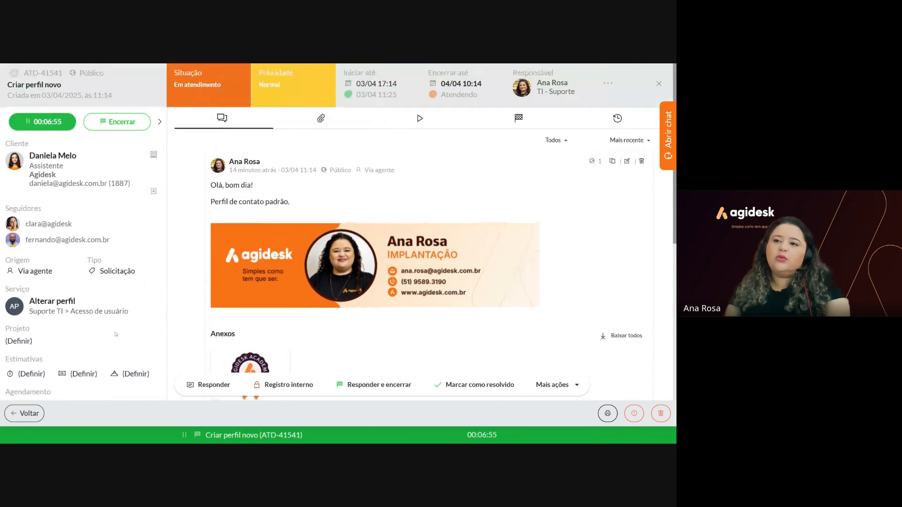
{"action": "scroll", "coordinate": [122, 235], "scroll_direction": "up", "scroll_amount": 3}
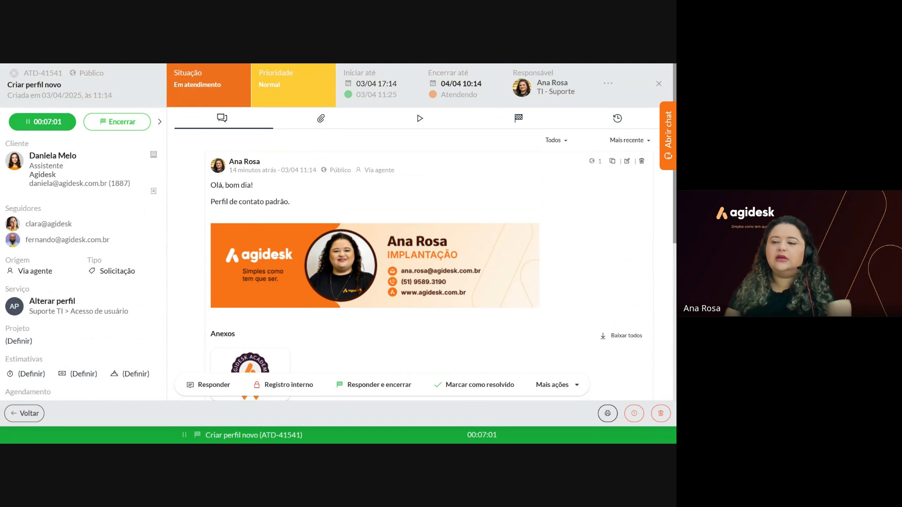
Unlink the sub-request "Atendimento de suporte" from the request "Criar perfil novo" and confirm the removal.
{"action": "scroll", "coordinate": [109, 287], "scroll_direction": "down", "scroll_amount": 3}
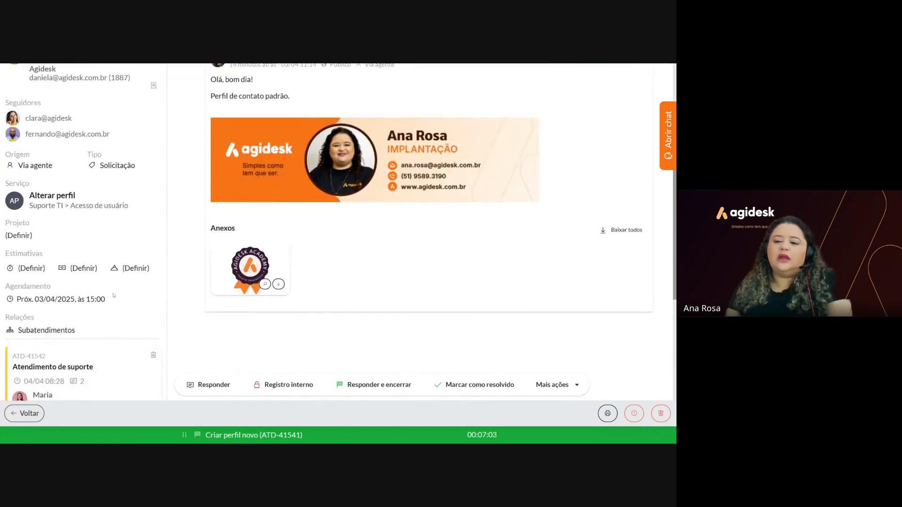
{"action": "left_click", "coordinate": [153, 321]}
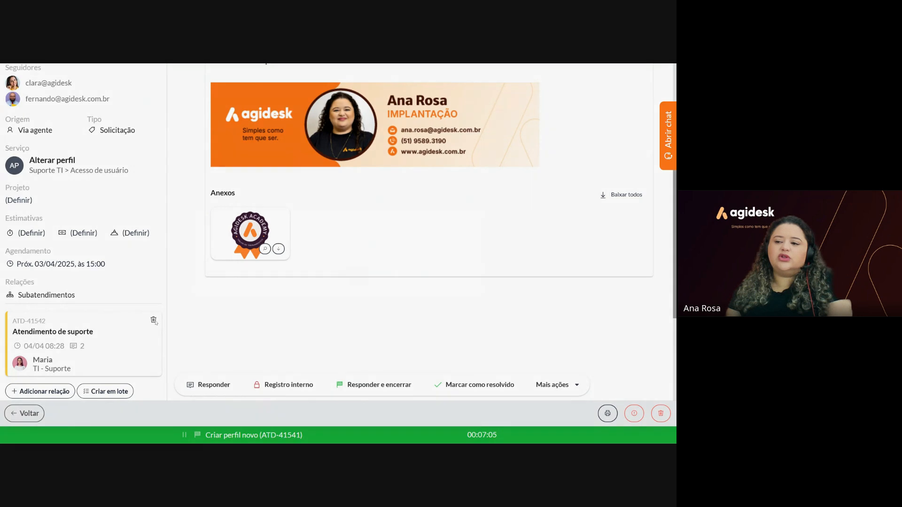
{"action": "left_click", "coordinate": [368, 275]}
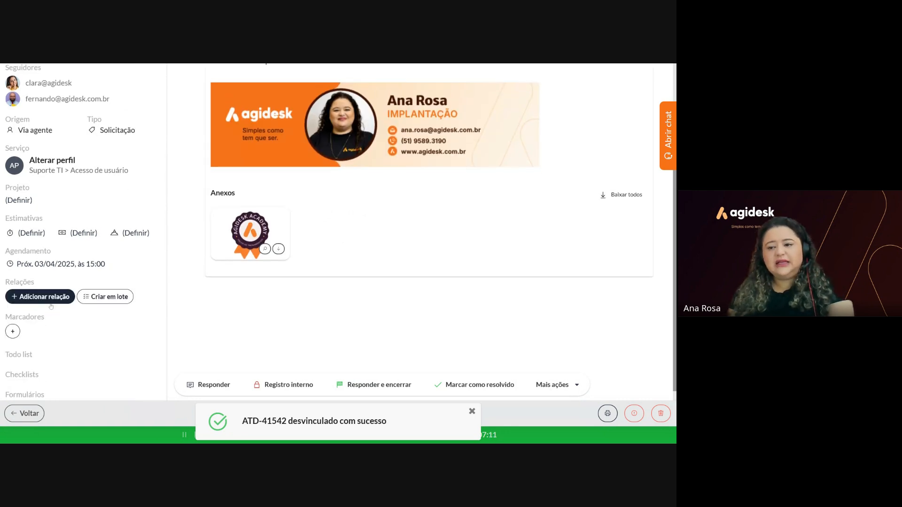
Look through the existing requests offered for an Atendimento superior relation and close the dialog without saving.
{"action": "left_click", "coordinate": [47, 304]}
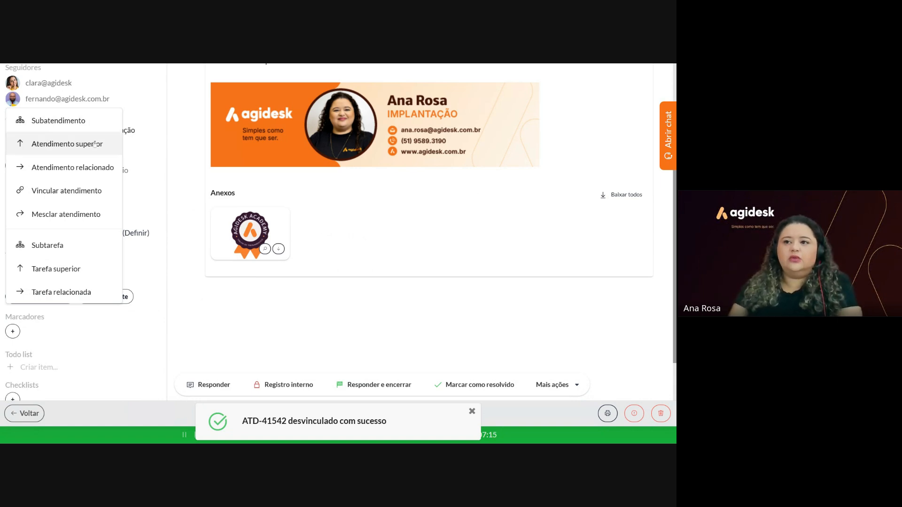
{"action": "left_click", "coordinate": [95, 145]}
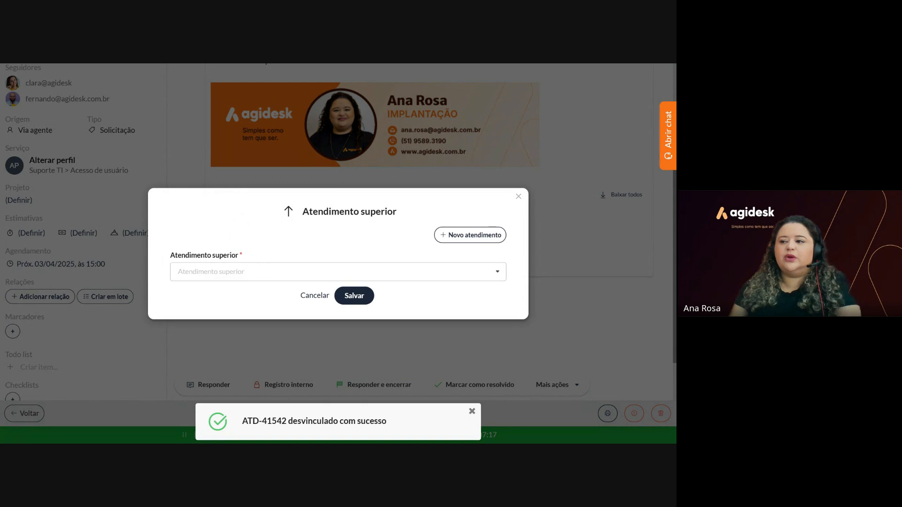
{"action": "left_click", "coordinate": [225, 275]}
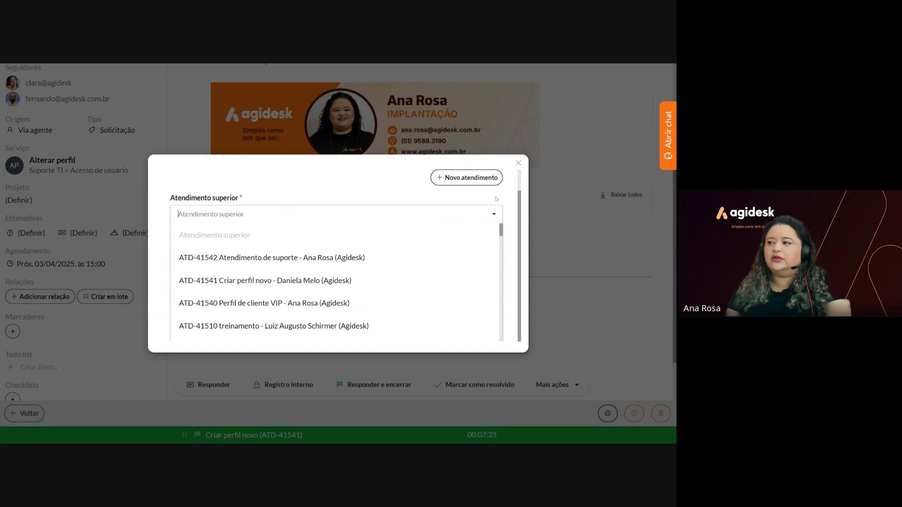
{"action": "left_click", "coordinate": [520, 161]}
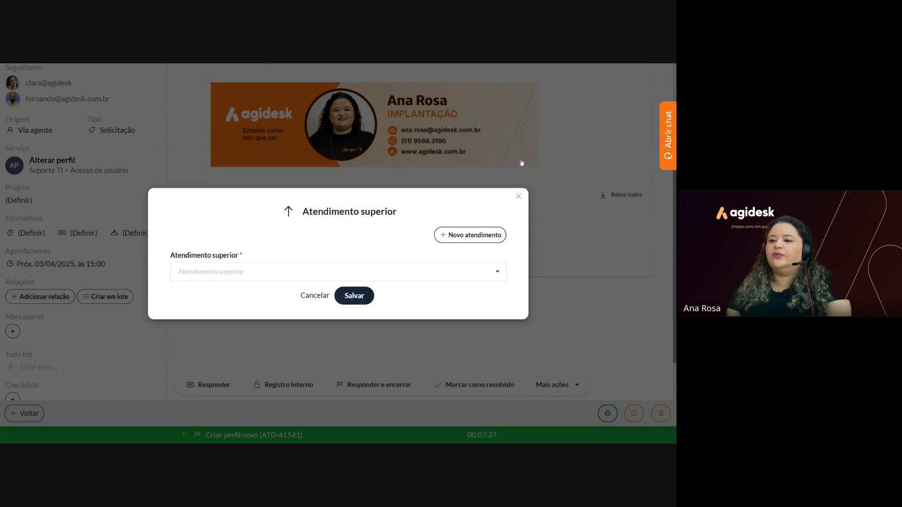
{"action": "left_click", "coordinate": [518, 194]}
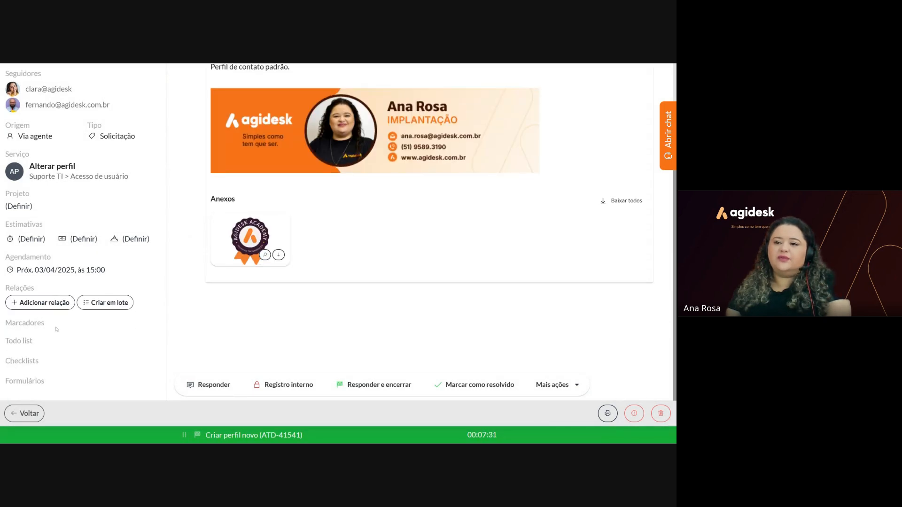
Link the existing request "Perfil de cliente VIP" to "Criar perfil novo" as an Atendimento relacionado.
{"action": "left_click", "coordinate": [30, 303]}
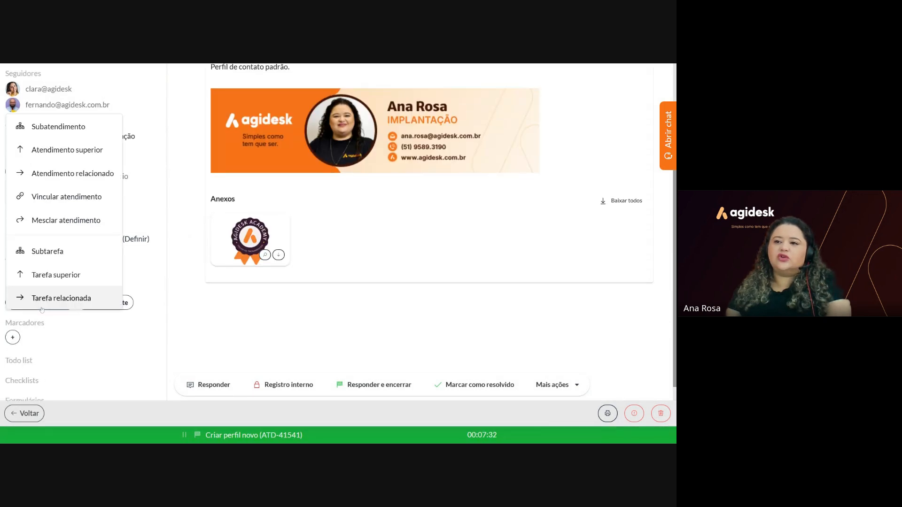
{"action": "left_click", "coordinate": [111, 179]}
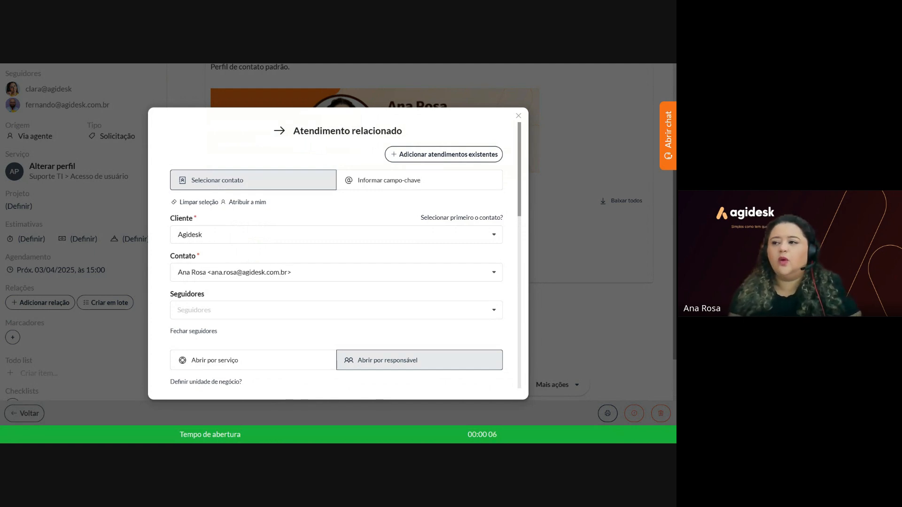
{"action": "left_click", "coordinate": [474, 151]}
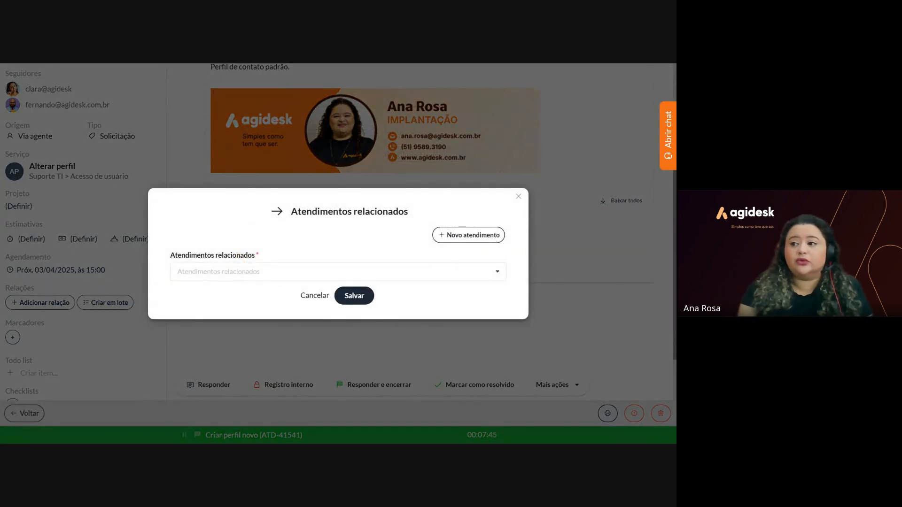
{"action": "left_click", "coordinate": [249, 265]}
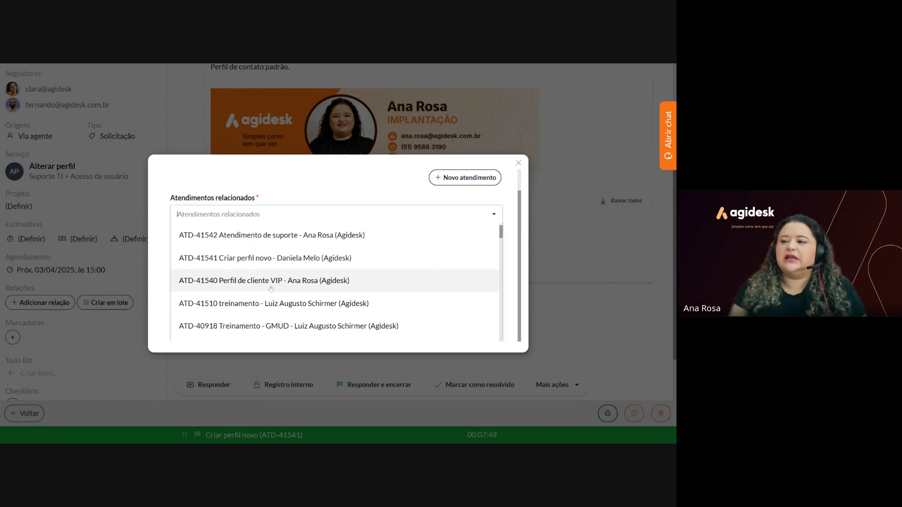
{"action": "left_click", "coordinate": [353, 280]}
{"action": "left_click", "coordinate": [513, 290]}
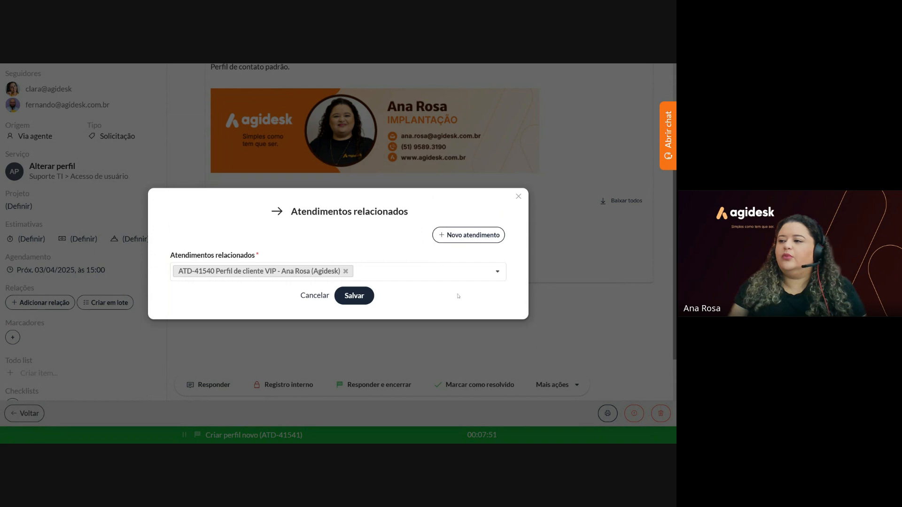
{"action": "left_click", "coordinate": [364, 298]}
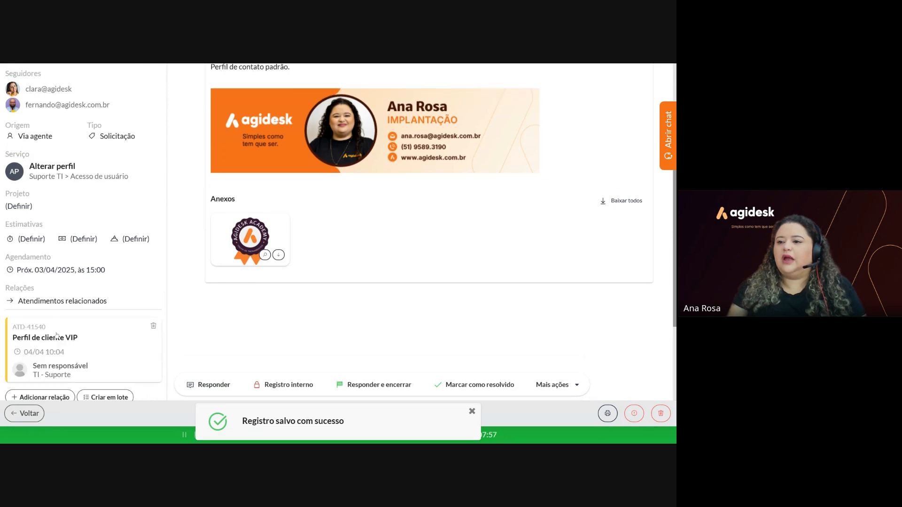
{"action": "scroll", "coordinate": [252, 338], "scroll_direction": "up", "scroll_amount": 3}
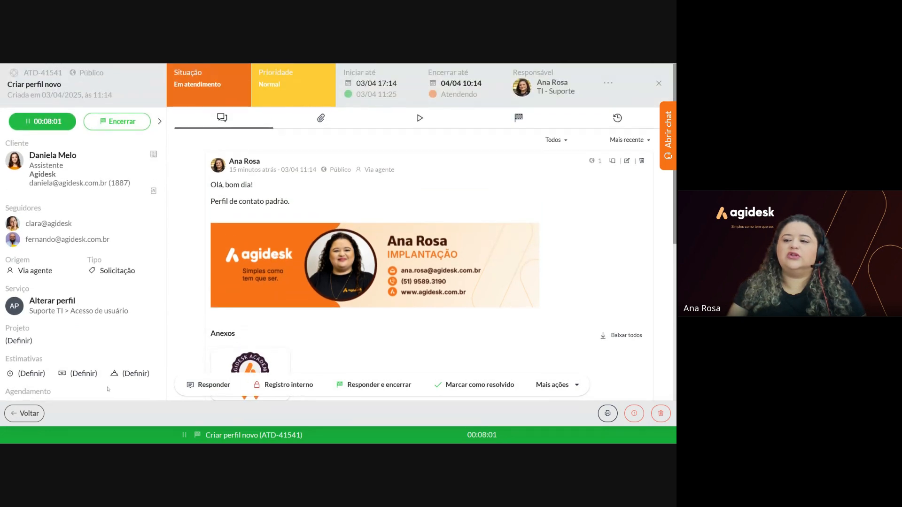
{"action": "scroll", "coordinate": [230, 345], "scroll_direction": "down", "scroll_amount": 5}
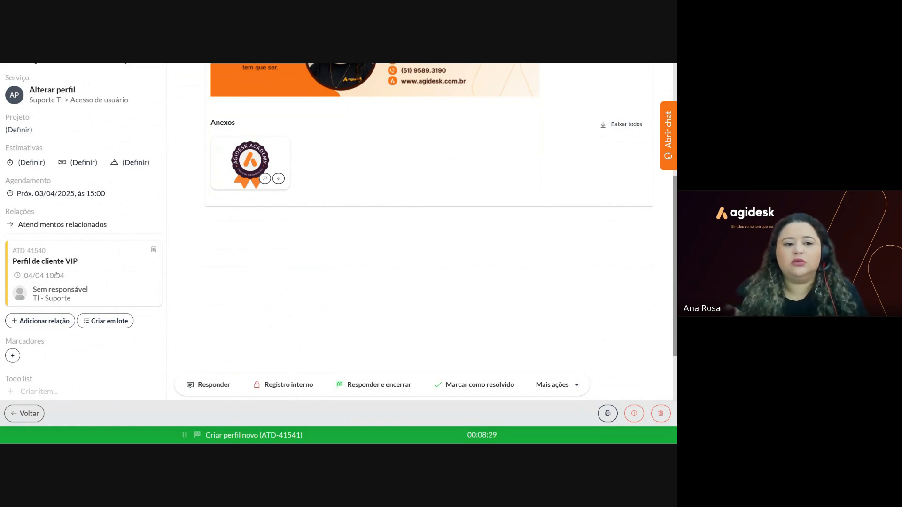
Unlink the related request "Perfil de cliente VIP" from "Criar perfil novo" and confirm the removal.
{"action": "scroll", "coordinate": [304, 171], "scroll_direction": "up", "scroll_amount": 5}
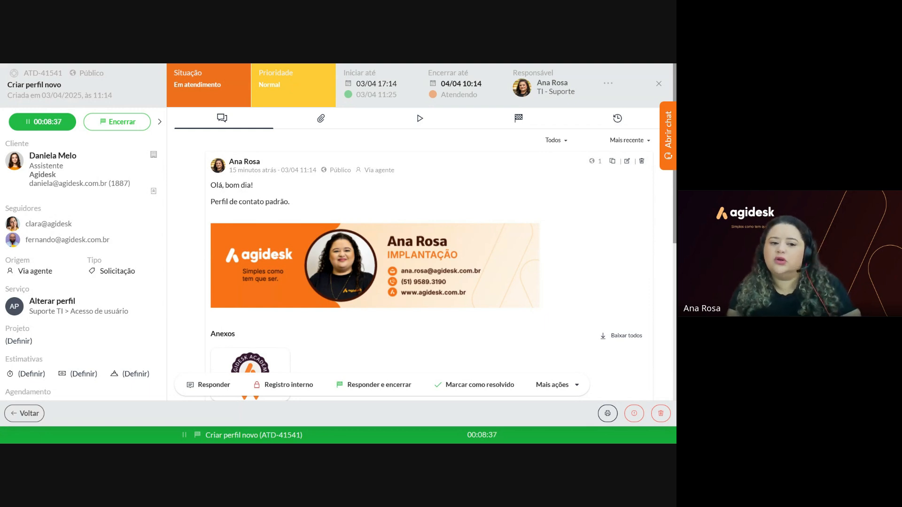
{"action": "scroll", "coordinate": [256, 158], "scroll_direction": "down", "scroll_amount": 4}
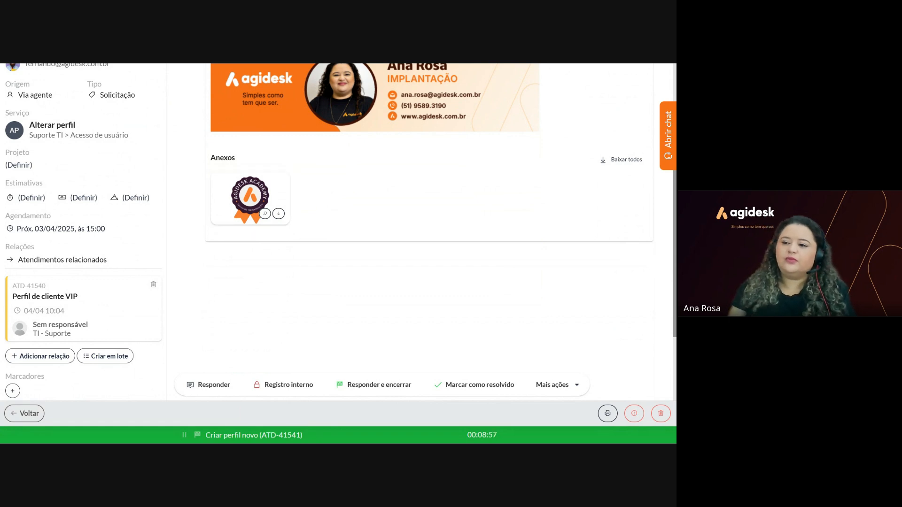
{"action": "left_click", "coordinate": [154, 286]}
{"action": "left_click", "coordinate": [366, 281]}
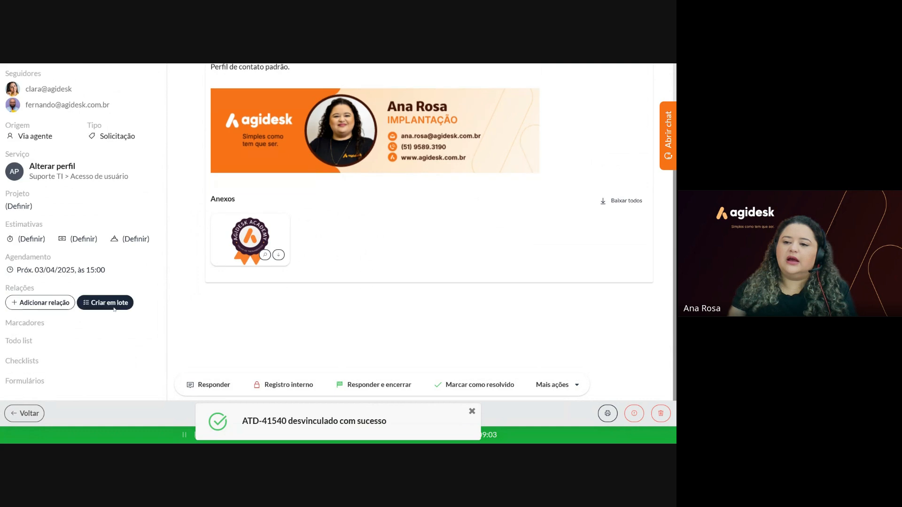
Fill in Vincular atendimento with "Criar perfil novo" and "Perfil de cliente VIP" under the main request "Nova vaga", and close it without saving.
{"action": "left_click", "coordinate": [42, 287]}
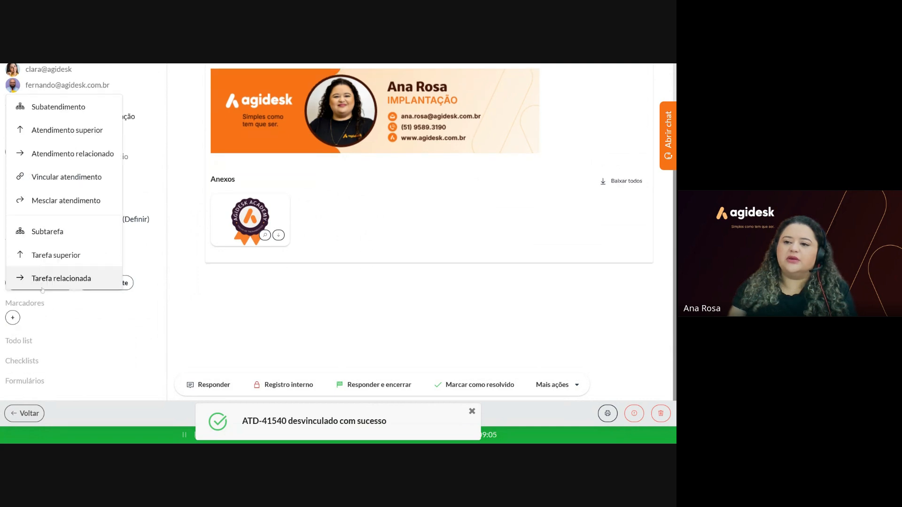
{"action": "left_click", "coordinate": [64, 181]}
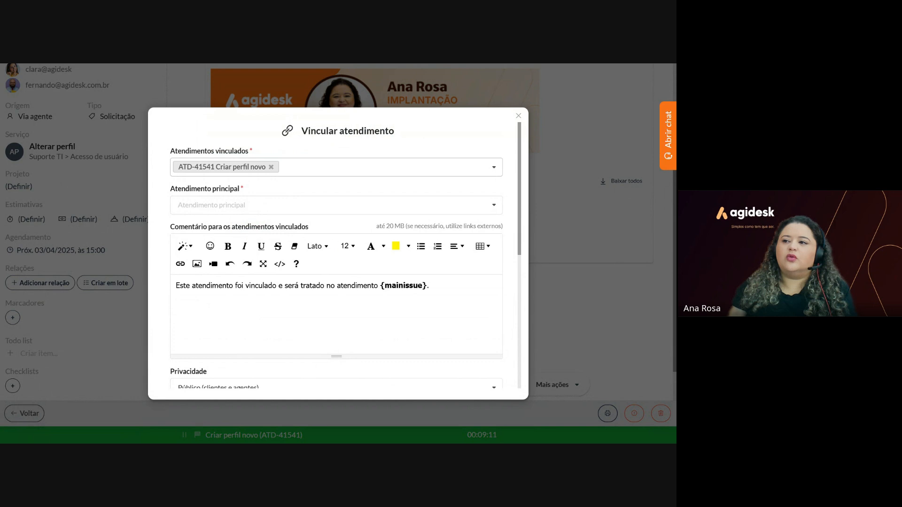
{"action": "left_click", "coordinate": [306, 167]}
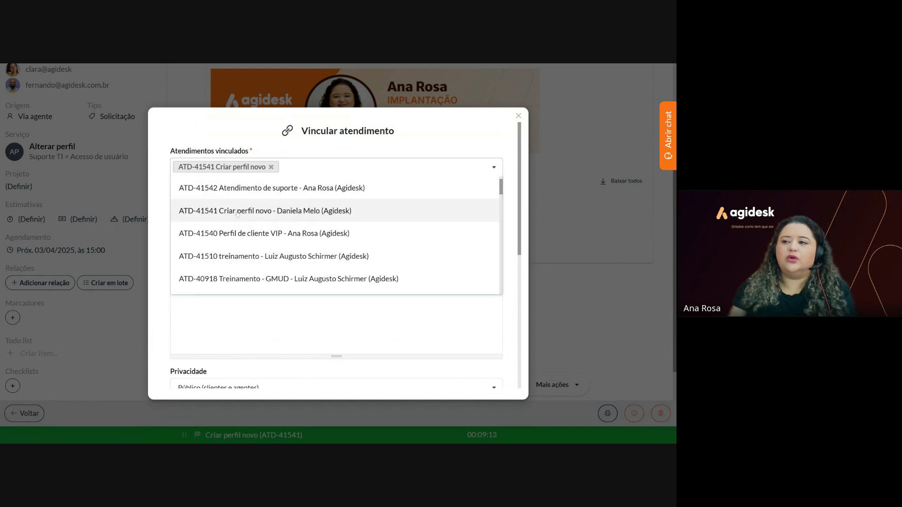
{"action": "left_click", "coordinate": [337, 211]}
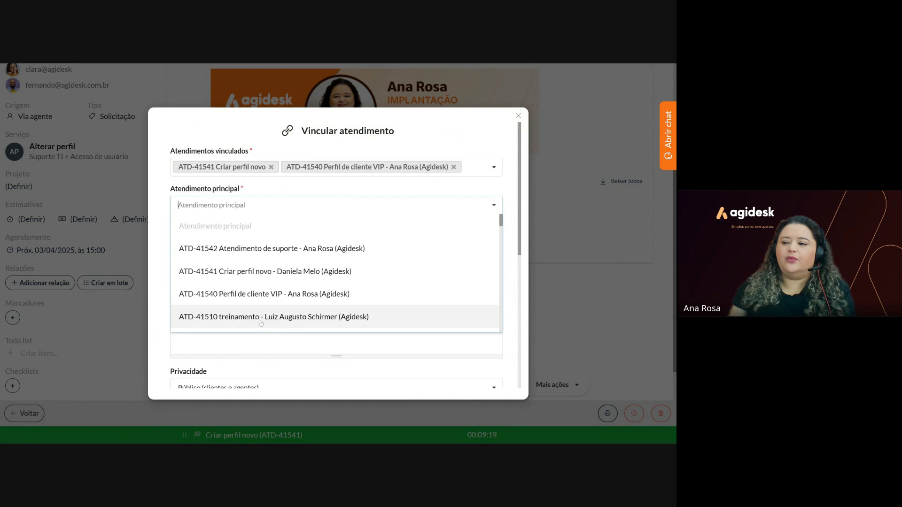
{"action": "scroll", "coordinate": [261, 308], "scroll_direction": "down", "scroll_amount": 5}
{"action": "left_click", "coordinate": [235, 255]}
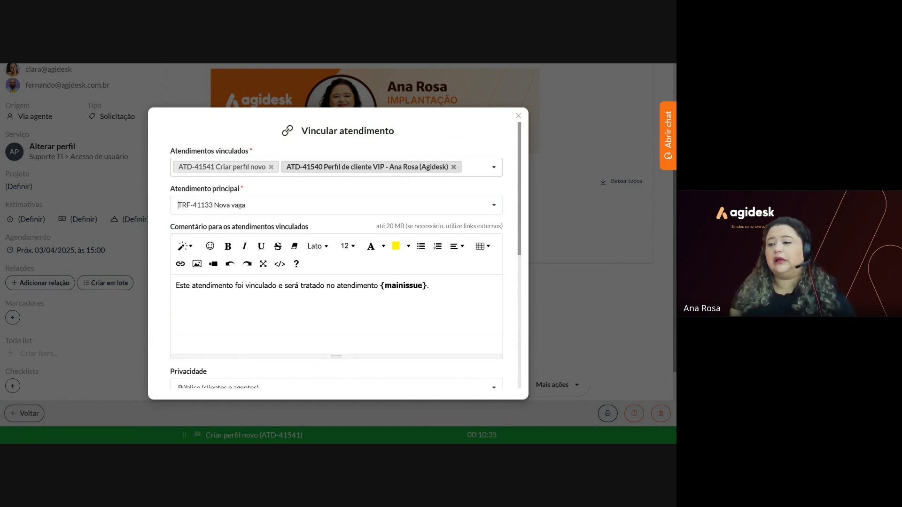
{"action": "left_click", "coordinate": [519, 116]}
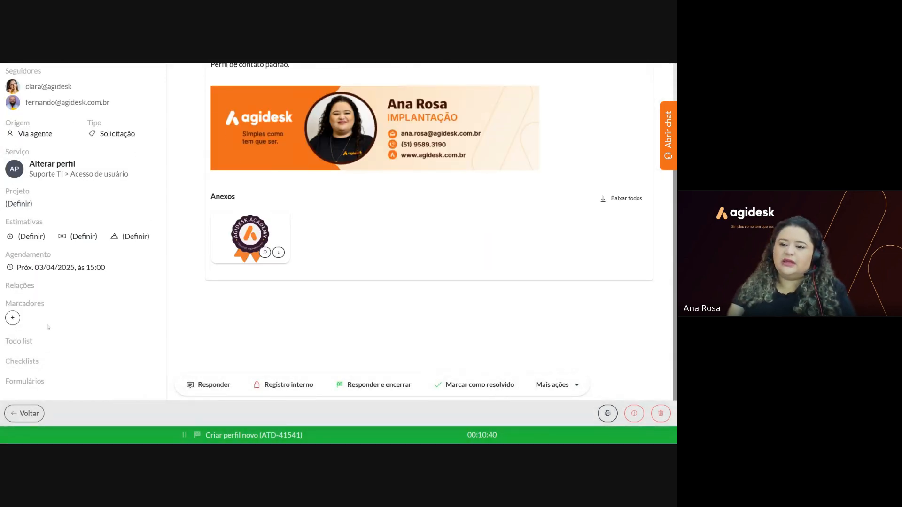
Fill in Mesclar atendimentos with "treinamento" and "Perfil de cliente VIP" added and an "Integração HML" main request, and close it without saving.
{"action": "scroll", "coordinate": [48, 328], "scroll_direction": "down", "scroll_amount": 1}
{"action": "left_click", "coordinate": [41, 284]}
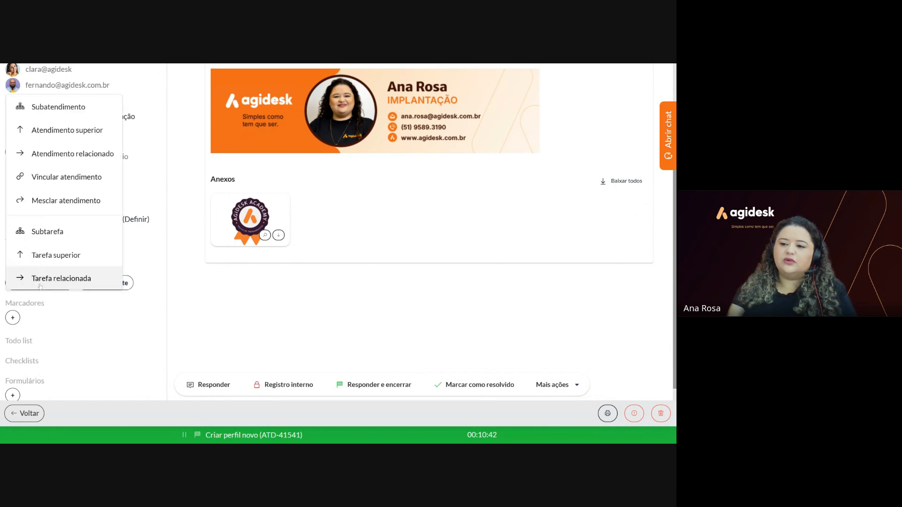
{"action": "left_click", "coordinate": [66, 201]}
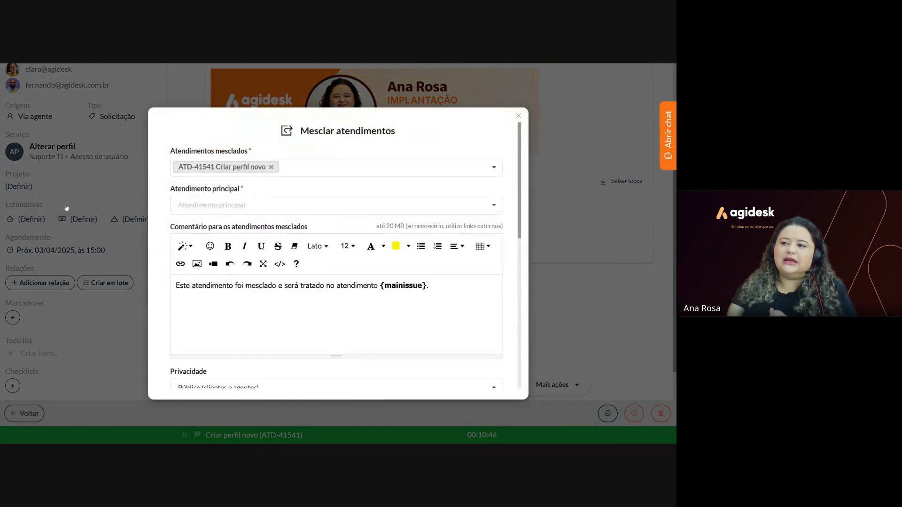
{"action": "left_click", "coordinate": [329, 167]}
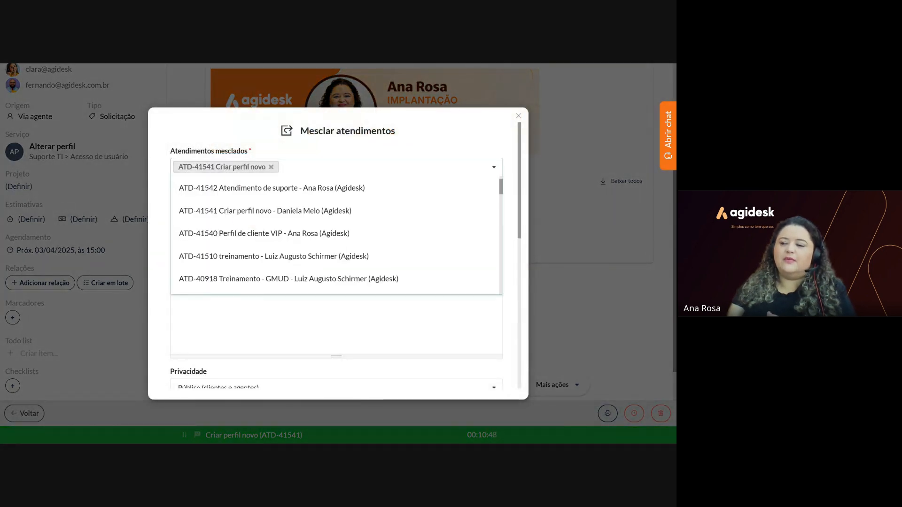
{"action": "left_click", "coordinate": [311, 256]}
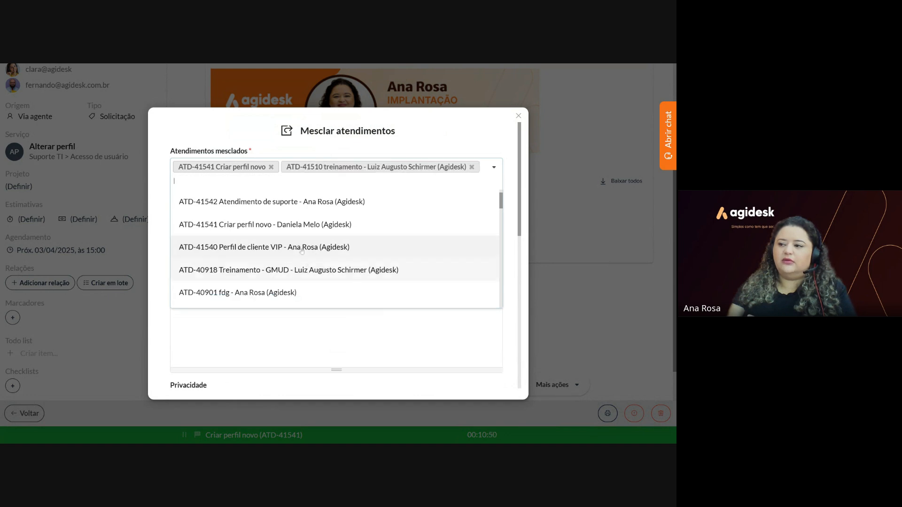
{"action": "left_click", "coordinate": [301, 247]}
{"action": "key", "text": "Tab"}
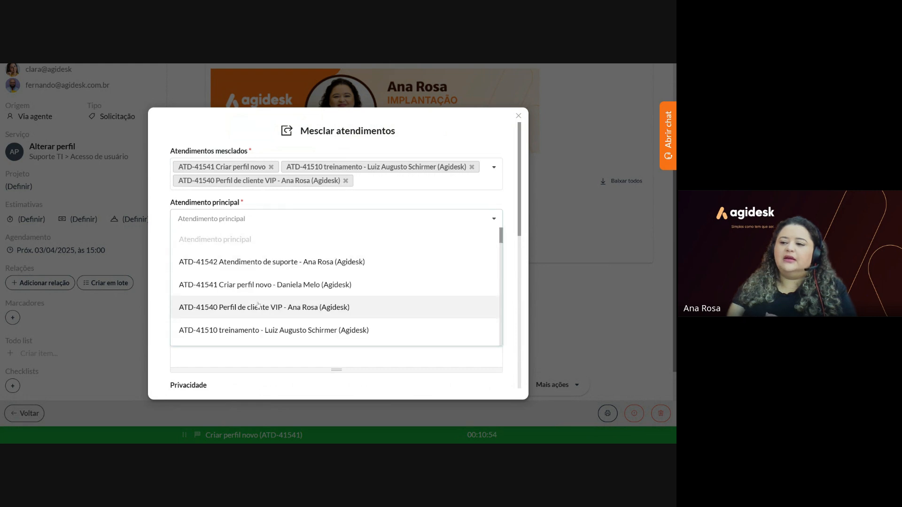
{"action": "scroll", "coordinate": [261, 306], "scroll_direction": "down", "scroll_amount": 5}
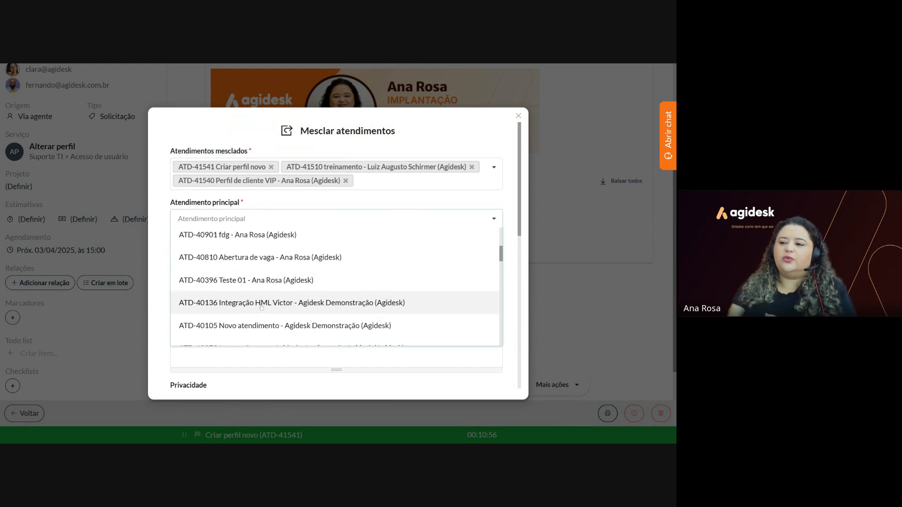
{"action": "left_click", "coordinate": [261, 303]}
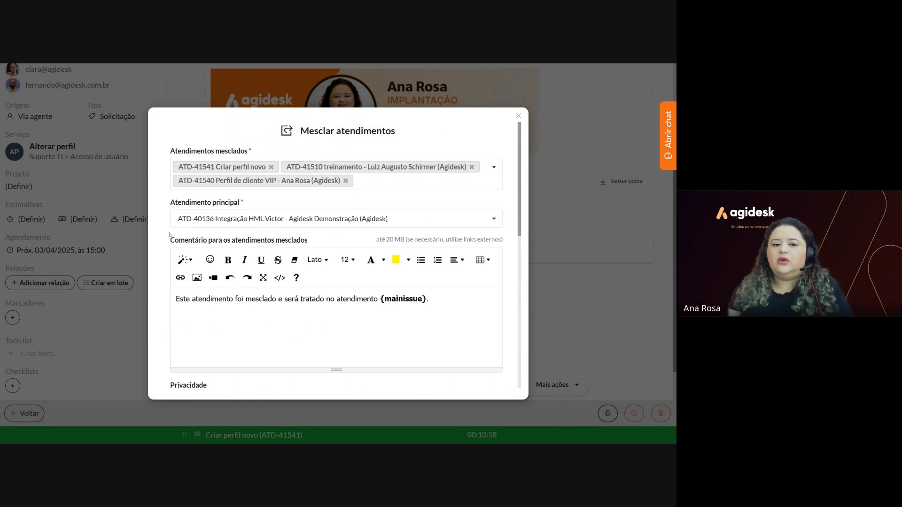
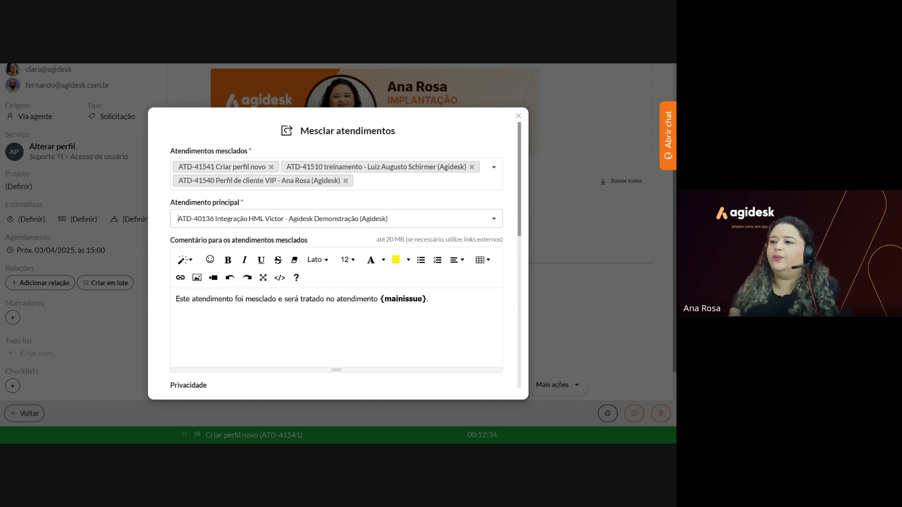
{"action": "left_click", "coordinate": [519, 116]}
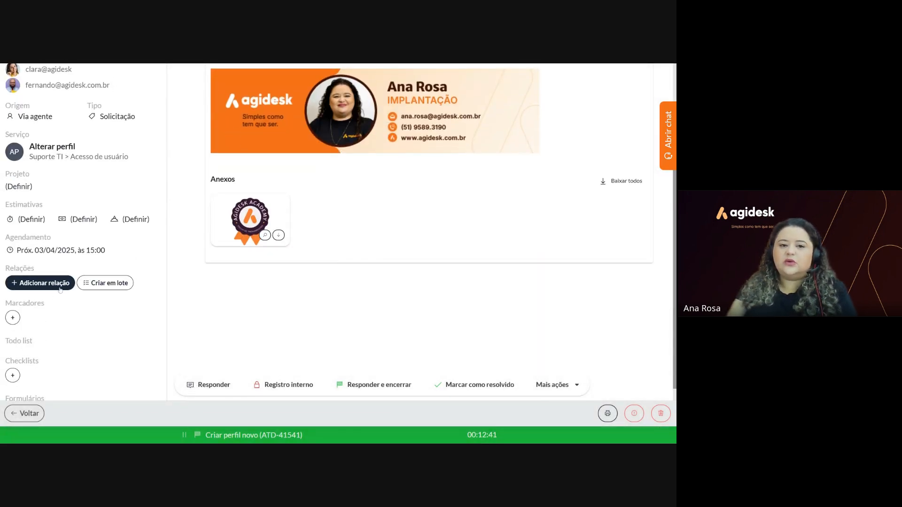
Start creating Subatendimentos in batch for "Criar perfil novo", opened by service (Abrir por serviço).
{"action": "left_click", "coordinate": [60, 287]}
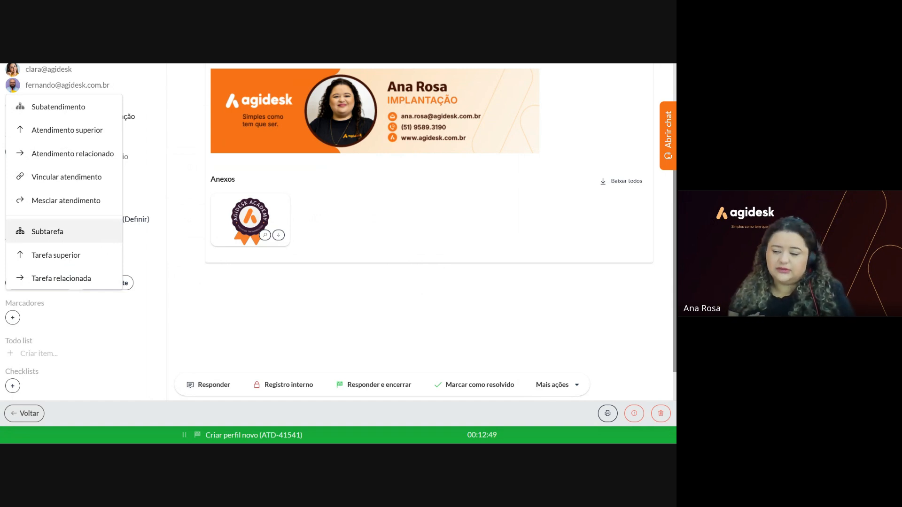
{"action": "left_click", "coordinate": [118, 311]}
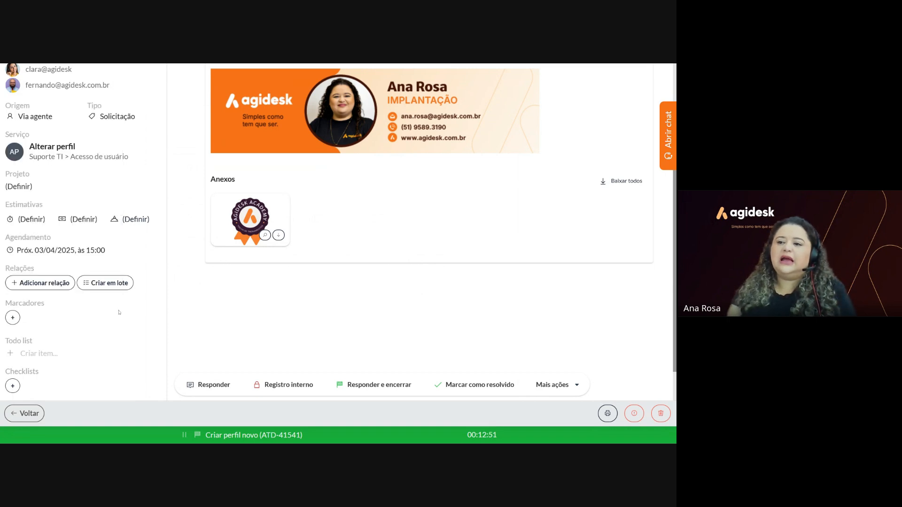
{"action": "left_click", "coordinate": [115, 289]}
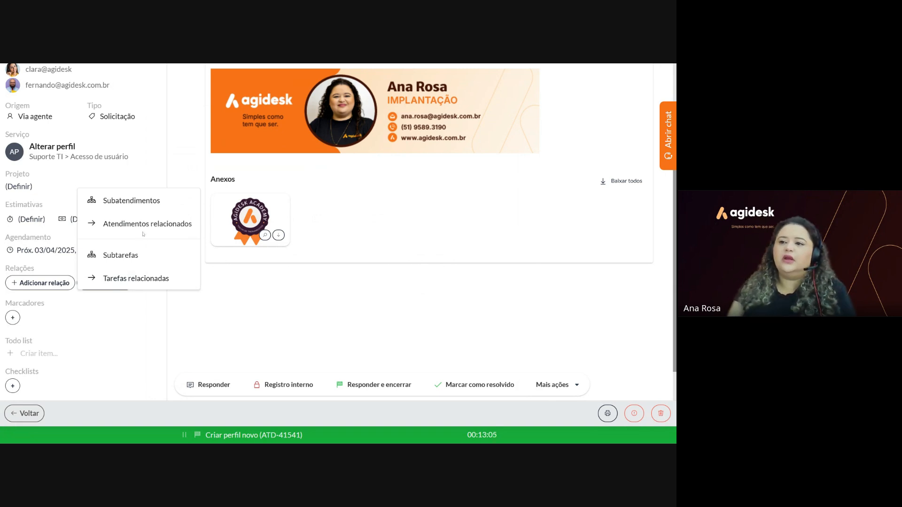
{"action": "left_click", "coordinate": [143, 202]}
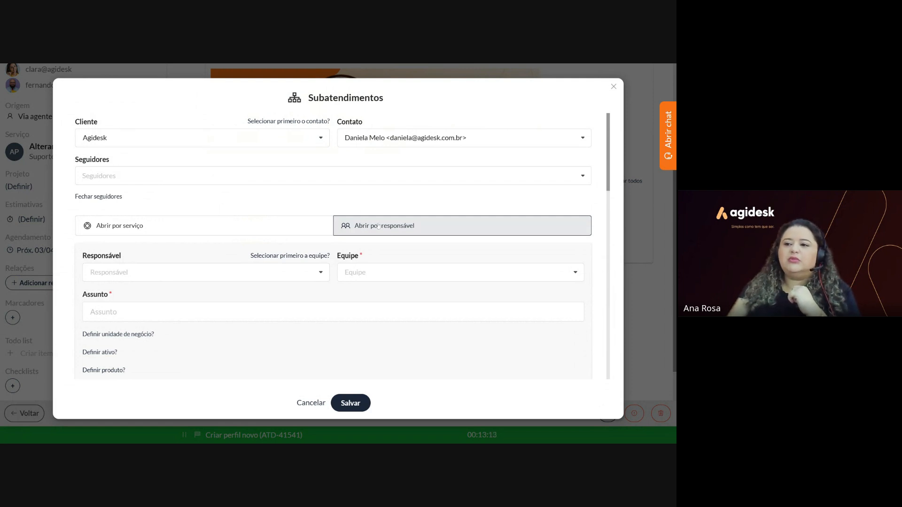
{"action": "left_click", "coordinate": [214, 230]}
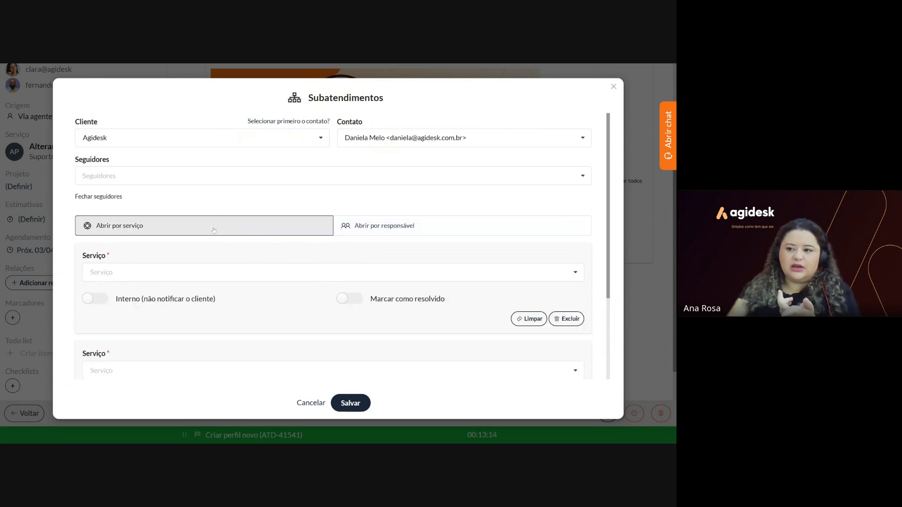
Set the first sub-request's service to "Aprovação de ativos (Suporte TI > Equipamentos)" and its subject to "Ativos 02".
{"action": "left_click", "coordinate": [197, 272]}
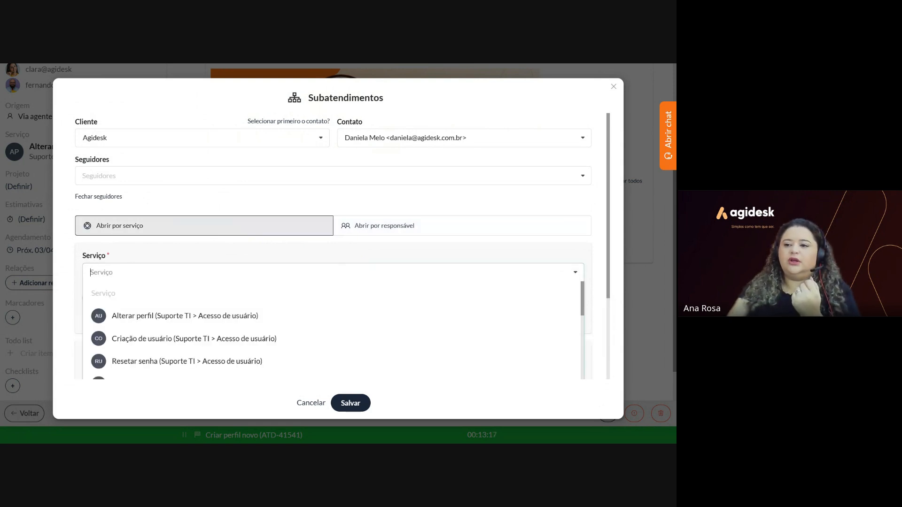
{"action": "scroll", "coordinate": [193, 348], "scroll_direction": "down", "scroll_amount": 3}
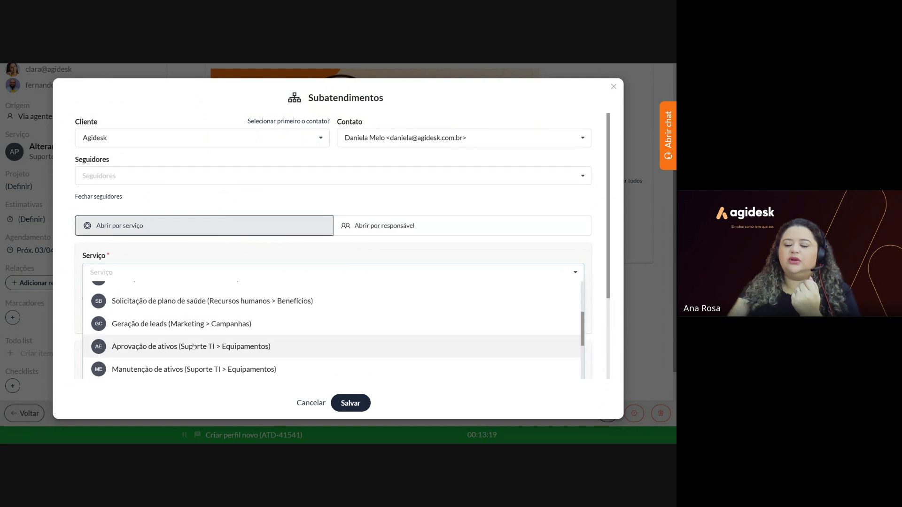
{"action": "left_click", "coordinate": [194, 346]}
{"action": "left_click", "coordinate": [194, 312]}
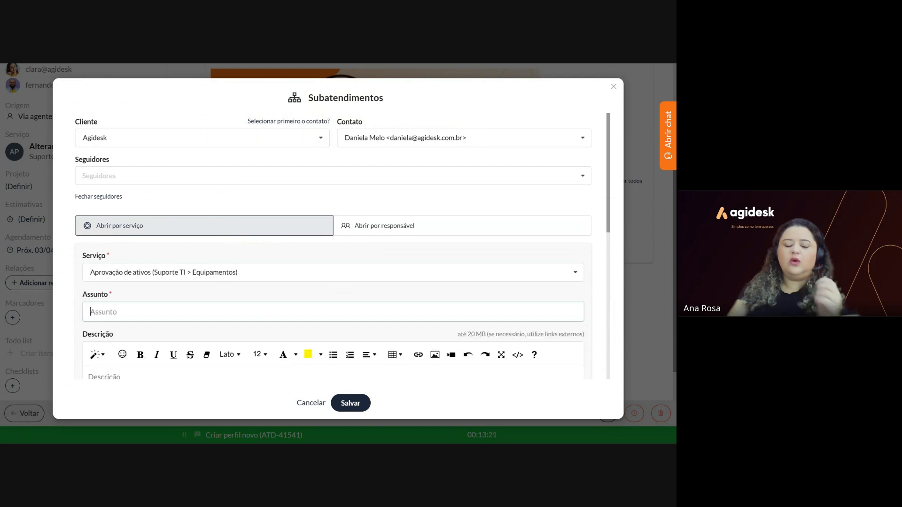
{"action": "type", "text": "Ativo"}
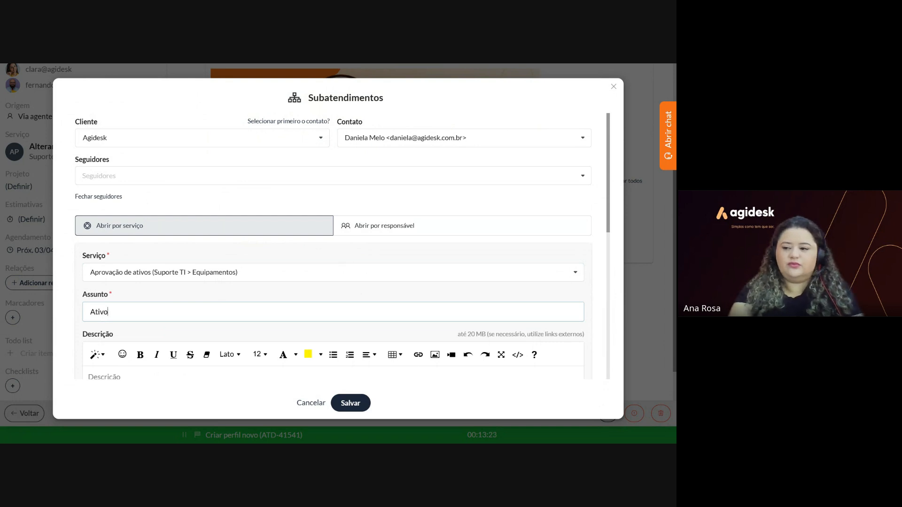
{"action": "type", "text": "s 02"}
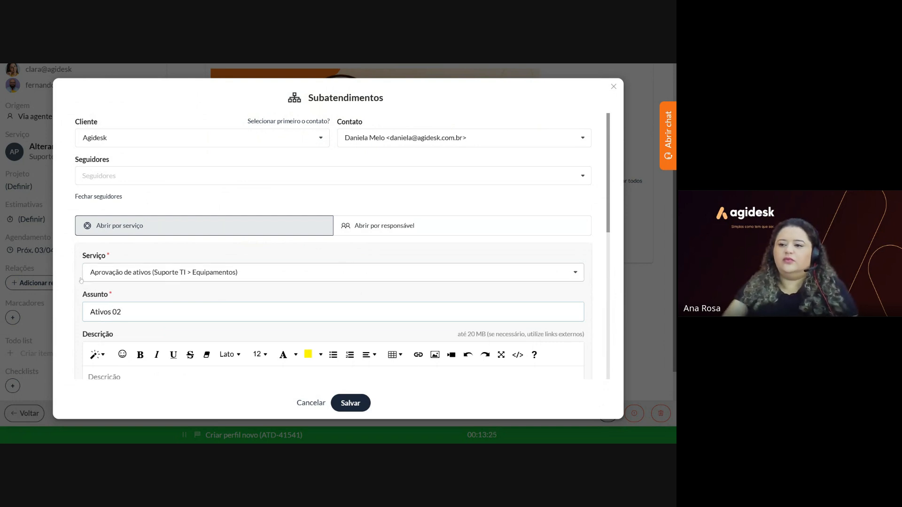
Set the second sub-request's service to "Férias (Recursos humanos > Benefícios)".
{"action": "scroll", "coordinate": [73, 285], "scroll_direction": "down", "scroll_amount": 4}
{"action": "scroll", "coordinate": [73, 285], "scroll_direction": "down", "scroll_amount": 3}
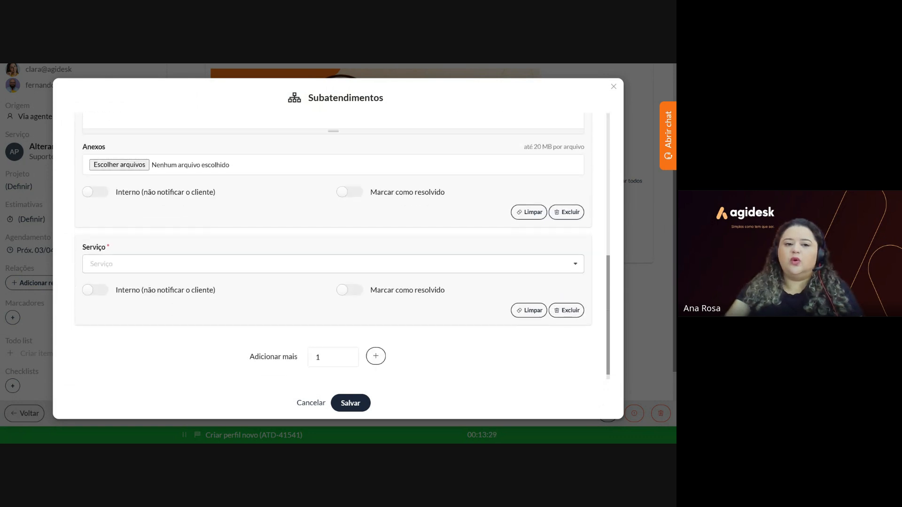
{"action": "left_click", "coordinate": [236, 265]}
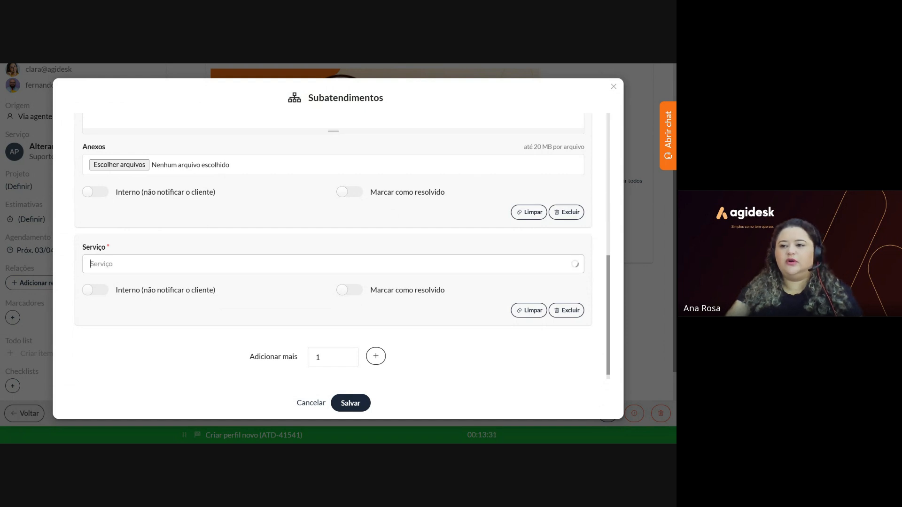
{"action": "scroll", "coordinate": [236, 329], "scroll_direction": "down", "scroll_amount": 1}
{"action": "scroll", "coordinate": [236, 329], "scroll_direction": "down", "scroll_amount": 1}
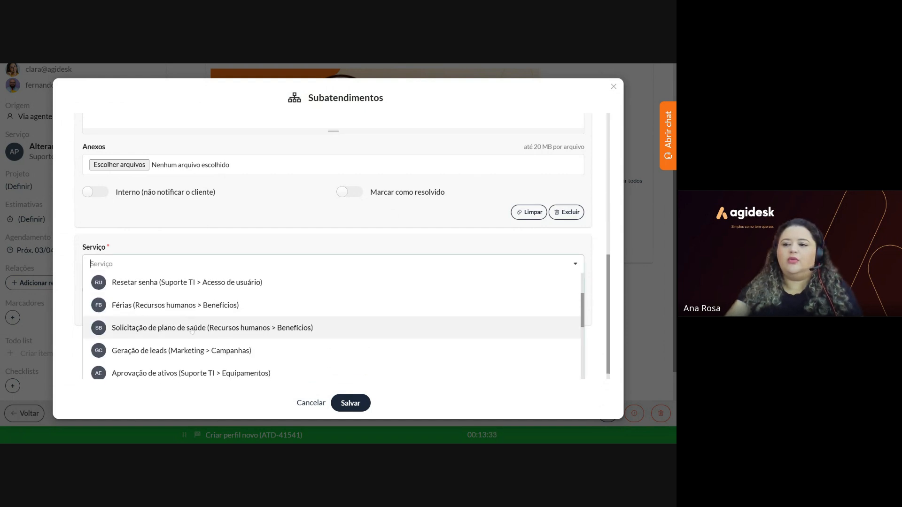
{"action": "left_click", "coordinate": [147, 310]}
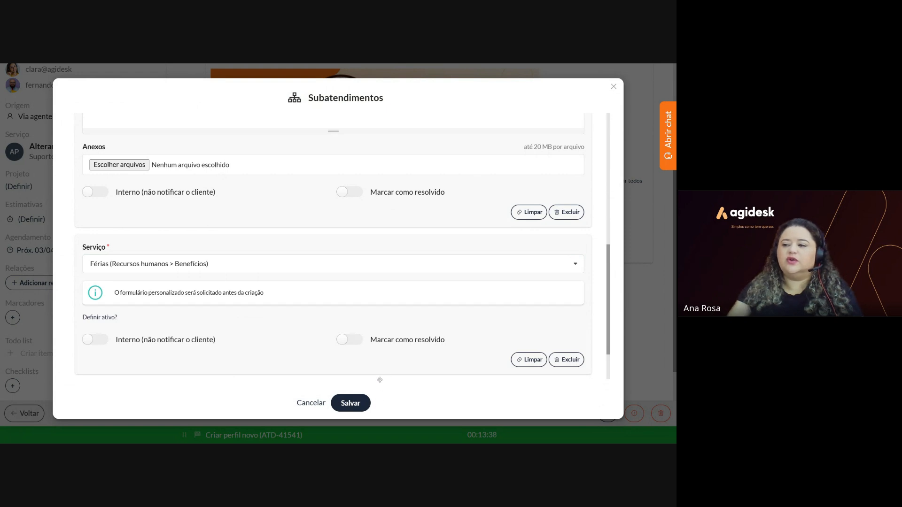
Set the second sub-request's service to "Resetar senha (Suporte TI > Acesso de usuário)" and its subject to "Senha 03".
{"action": "left_click", "coordinate": [90, 263]}
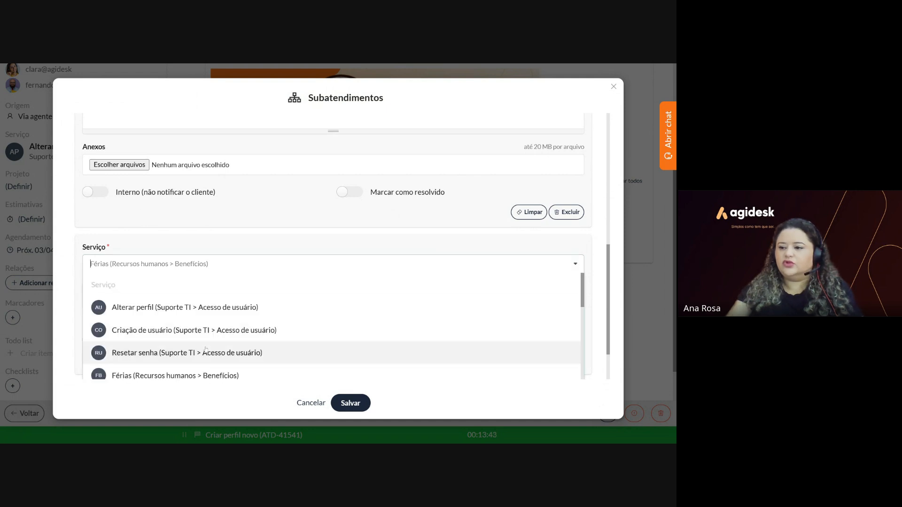
{"action": "left_click", "coordinate": [208, 358]}
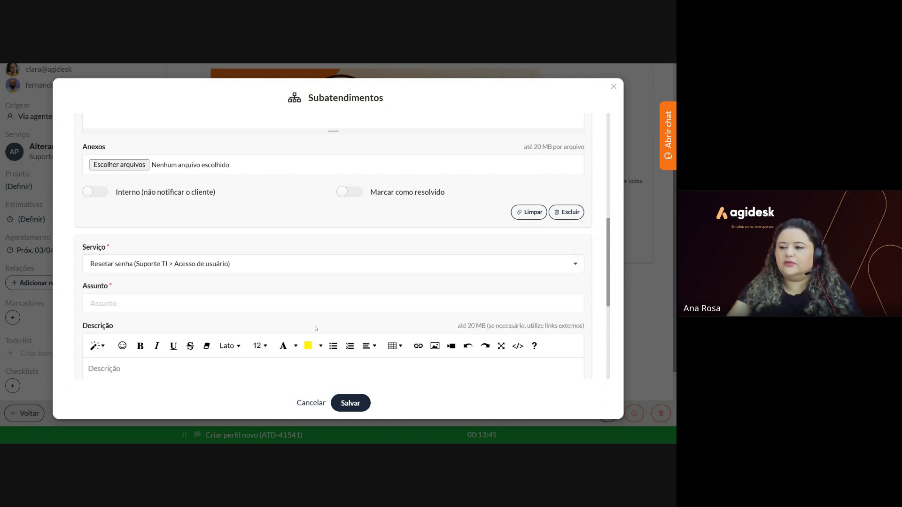
{"action": "key", "text": "Tab"}
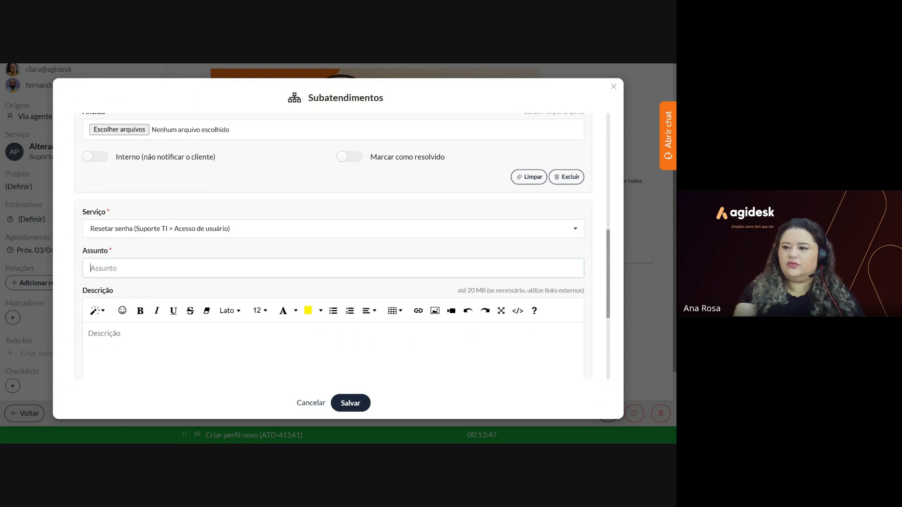
{"action": "type", "text": "Senha 03"}
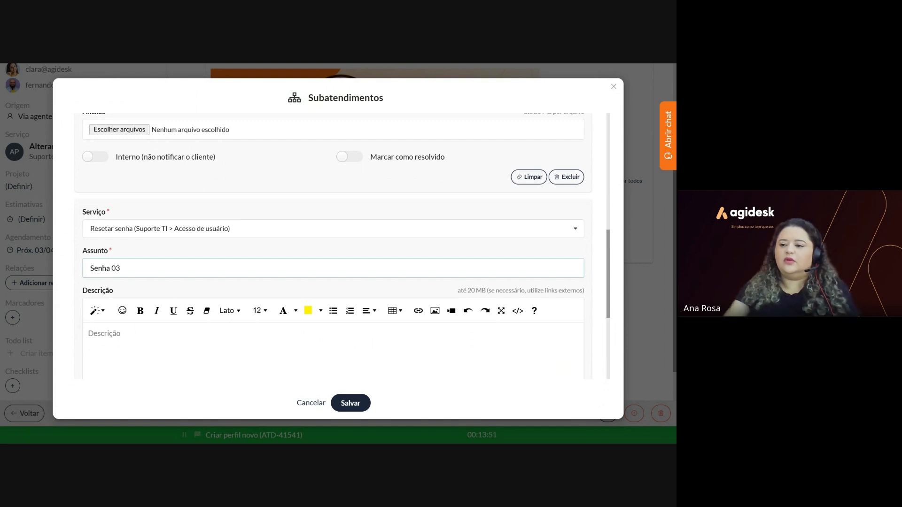
Add one more sub-request to the batch with the service "Solicitação de plano de saúde (Recursos humanos > Benefícios)".
{"action": "scroll", "coordinate": [371, 350], "scroll_direction": "down", "scroll_amount": 4}
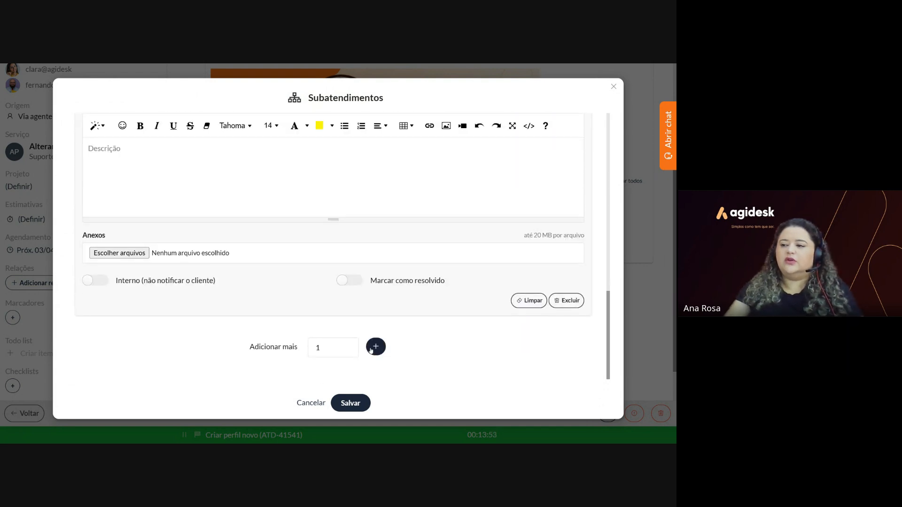
{"action": "left_click", "coordinate": [371, 350]}
{"action": "scroll", "coordinate": [238, 308], "scroll_direction": "down", "scroll_amount": 2}
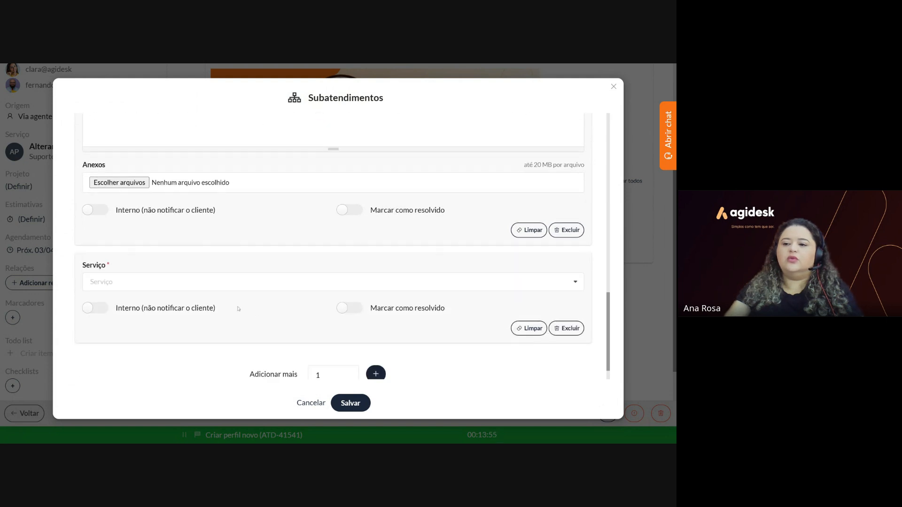
{"action": "left_click", "coordinate": [153, 283]}
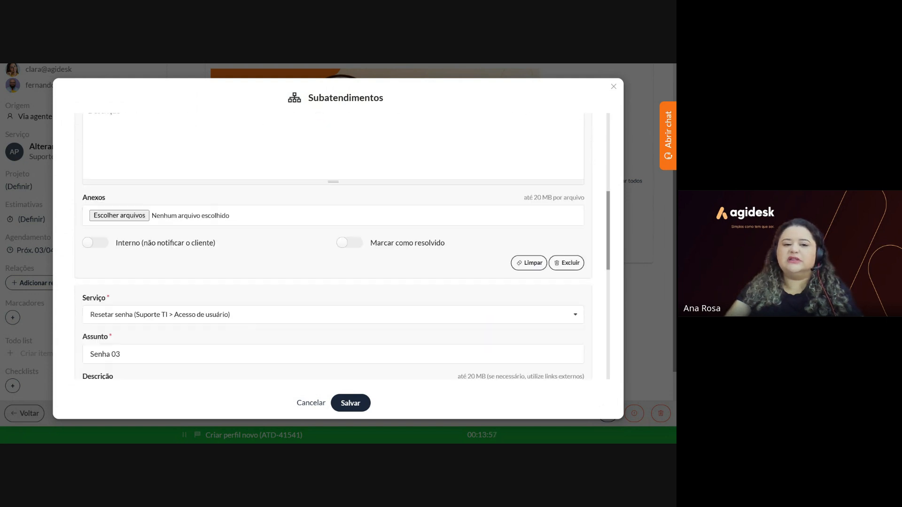
{"action": "scroll", "coordinate": [248, 336], "scroll_direction": "down", "scroll_amount": 7}
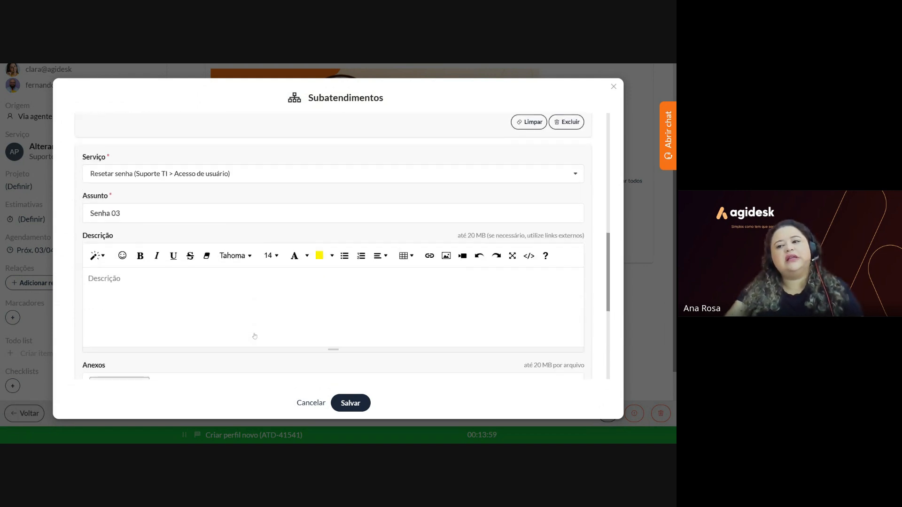
{"action": "scroll", "coordinate": [255, 335], "scroll_direction": "down", "scroll_amount": 2}
{"action": "left_click", "coordinate": [254, 336]}
{"action": "scroll", "coordinate": [164, 339], "scroll_direction": "down", "scroll_amount": 3}
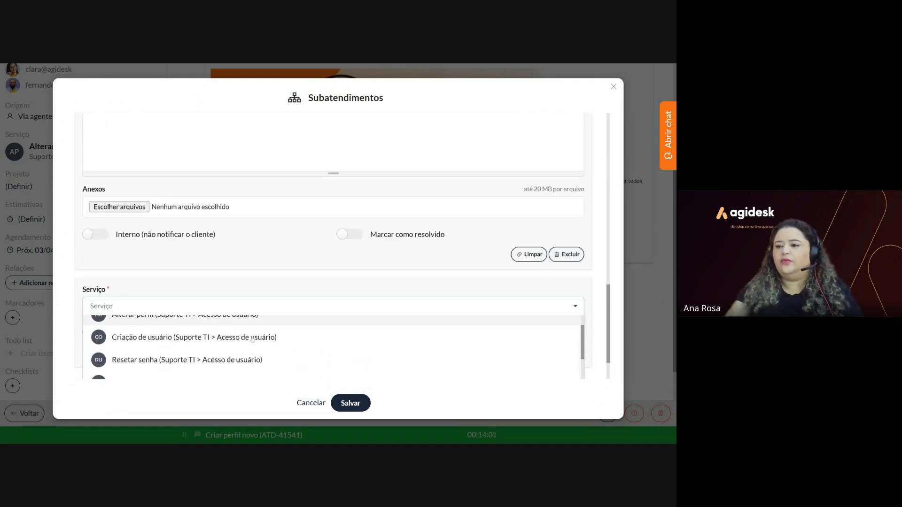
{"action": "left_click", "coordinate": [164, 336]}
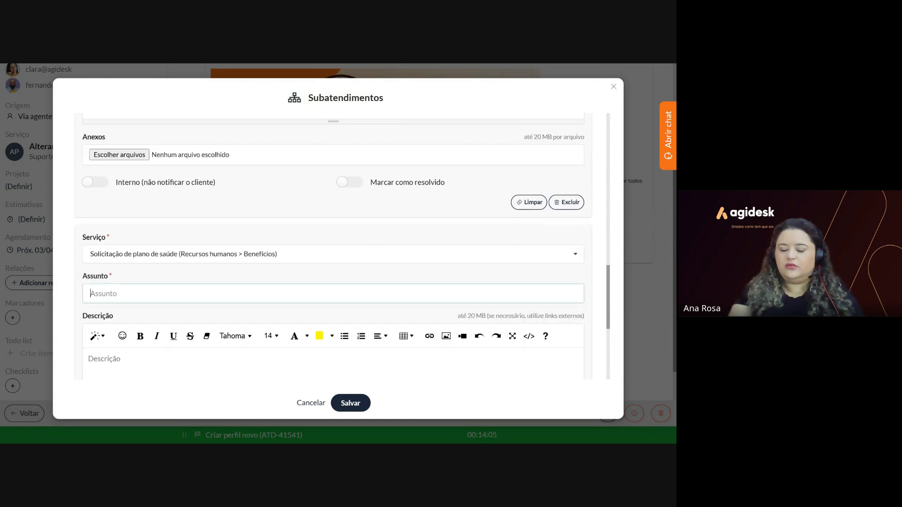
Enter "Plano de saúde" as the third sub-request's subject and save the batch of sub-requests.
{"action": "type", "text": "Plano de"}
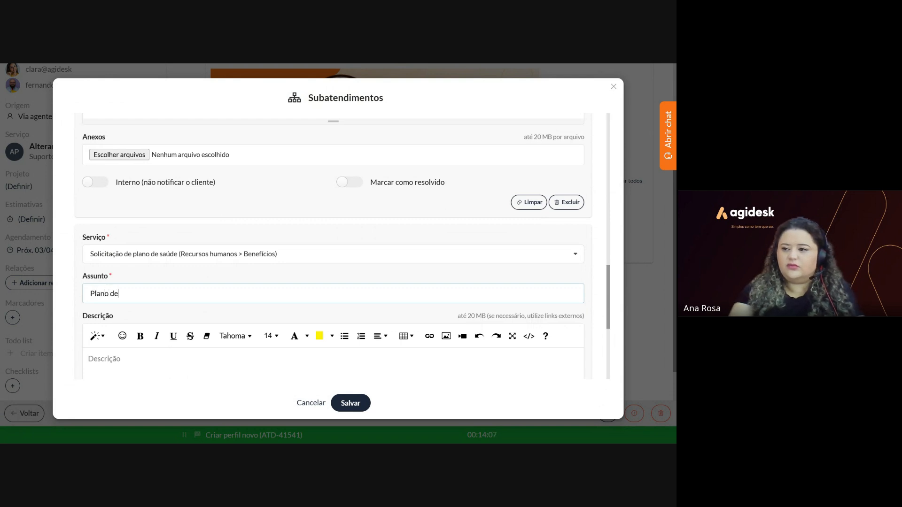
{"action": "type", "text": " saúde"}
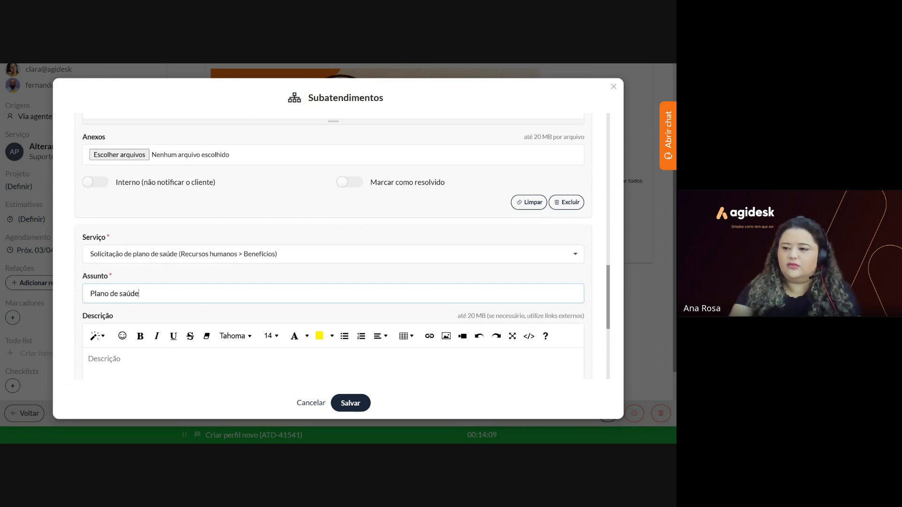
{"action": "scroll", "coordinate": [348, 392], "scroll_direction": "down", "scroll_amount": 5}
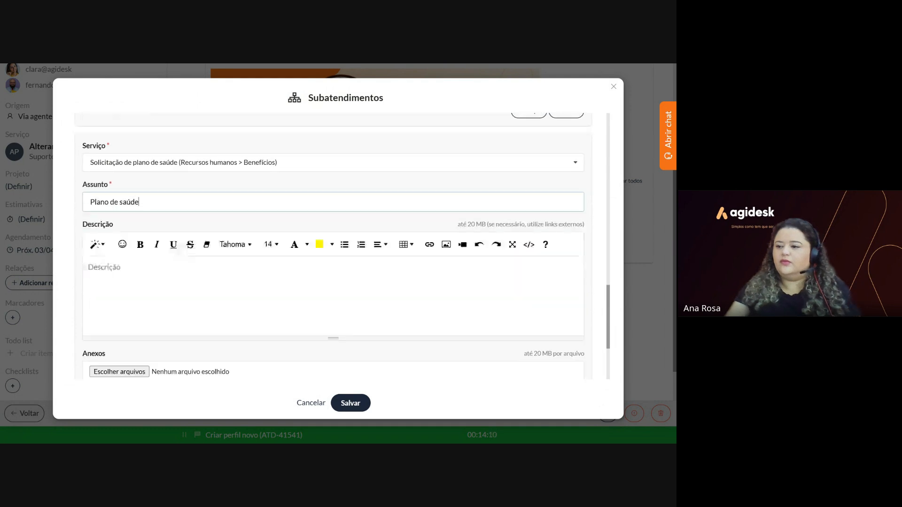
{"action": "left_click", "coordinate": [351, 405]}
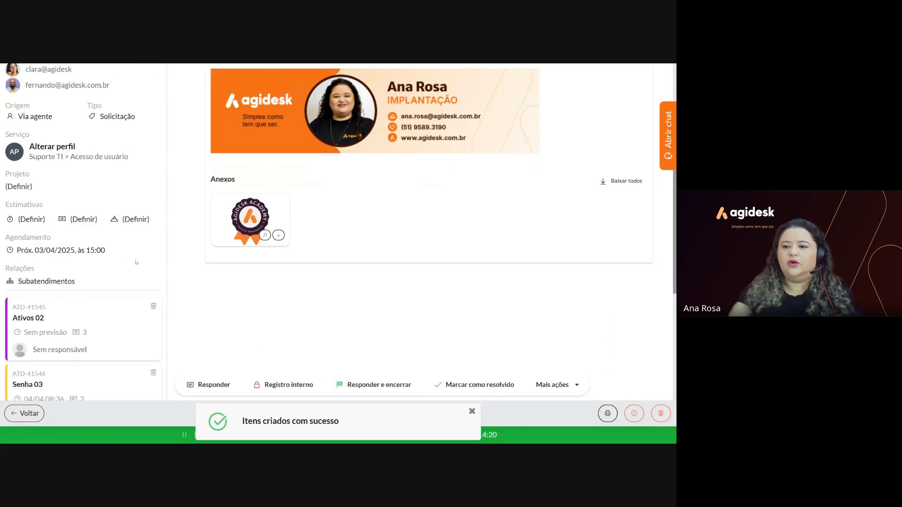
Unlink the sub-requests "Plano de saúde" and "Senha 03" from "Criar perfil novo", confirming each removal.
{"action": "scroll", "coordinate": [137, 262], "scroll_direction": "down", "scroll_amount": 2}
{"action": "scroll", "coordinate": [137, 261], "scroll_direction": "down", "scroll_amount": 2}
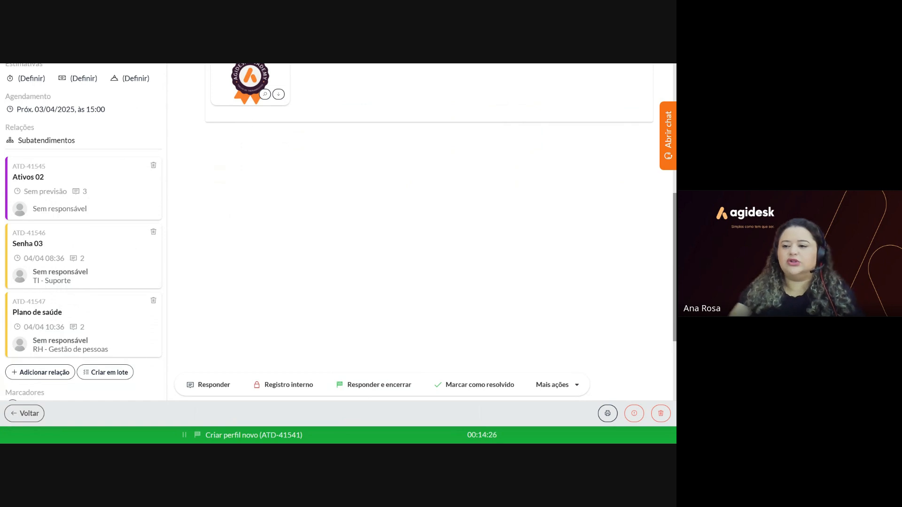
{"action": "left_click", "coordinate": [154, 300]}
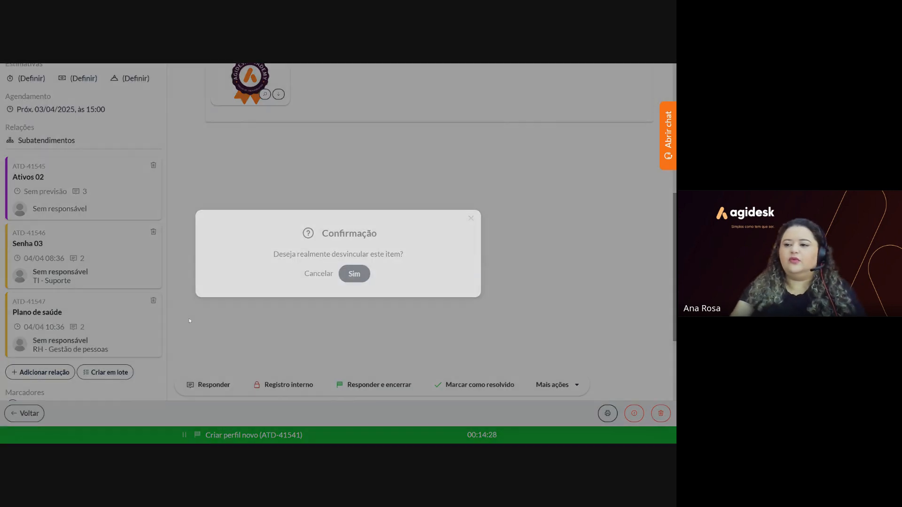
{"action": "left_click", "coordinate": [360, 275]}
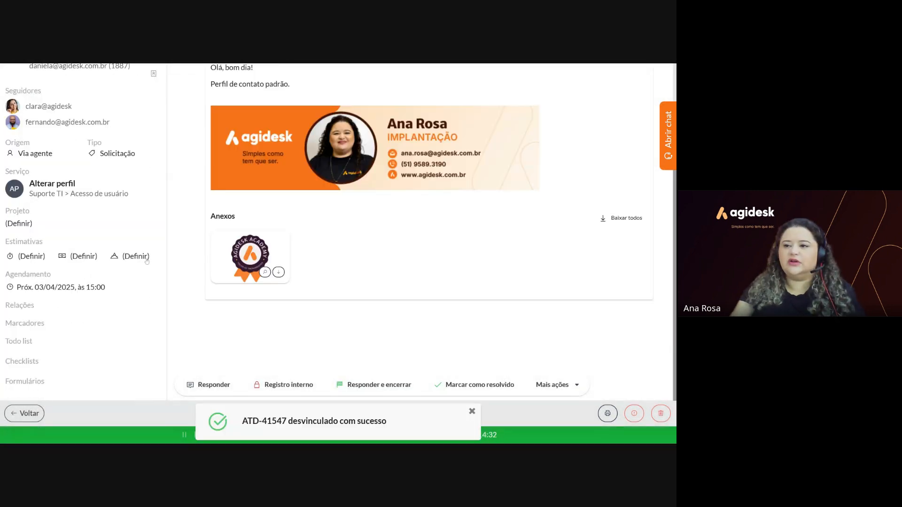
{"action": "left_click", "coordinate": [153, 232]}
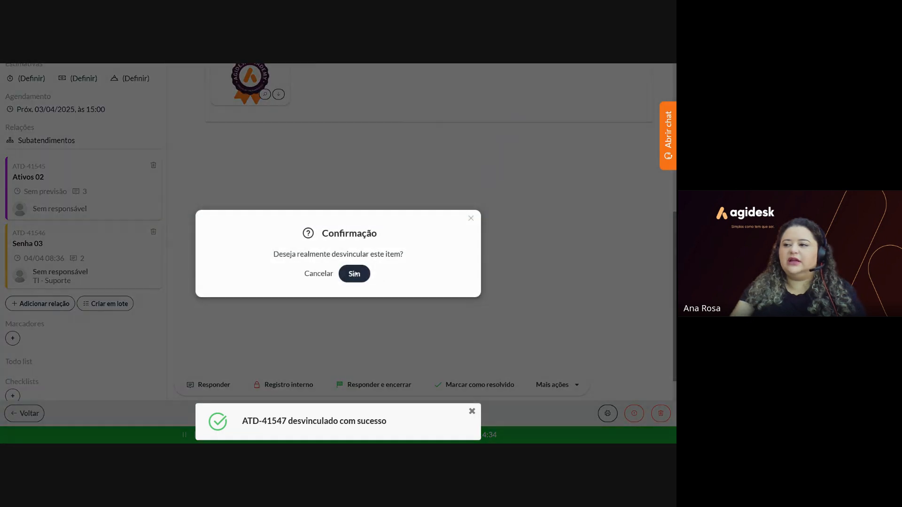
{"action": "left_click", "coordinate": [369, 274]}
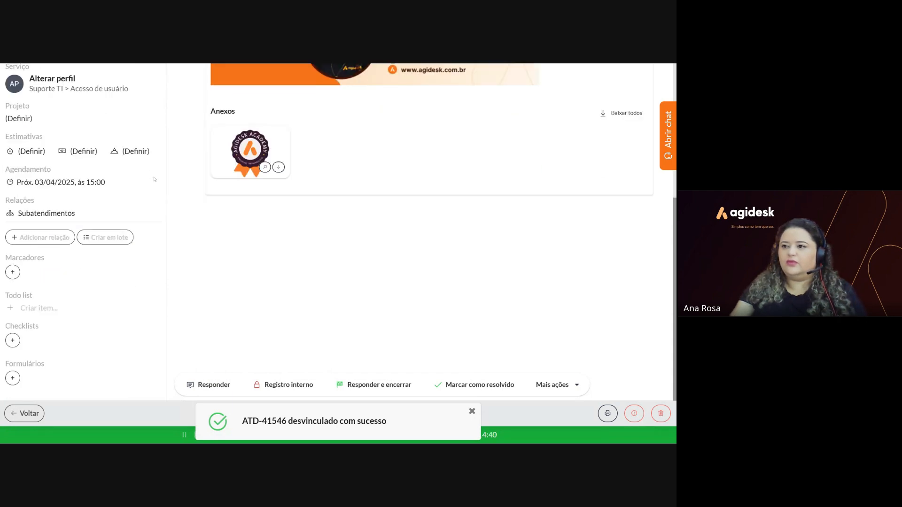
Unlink the related sub-ticket "Ativos 02" from the ticket "Criar perfil novo" and confirm the removal.
{"action": "key", "text": "ctrl+Tab"}
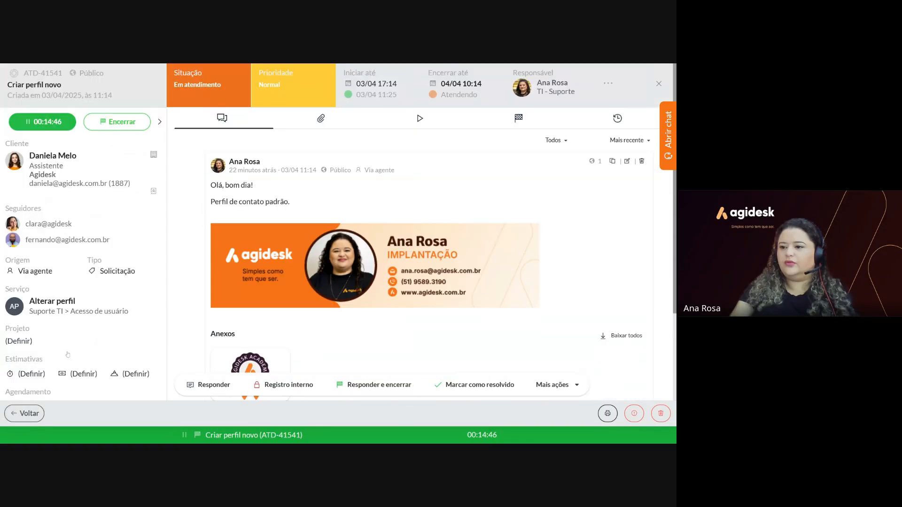
{"action": "scroll", "coordinate": [117, 343], "scroll_direction": "down", "scroll_amount": 3}
{"action": "scroll", "coordinate": [117, 343], "scroll_direction": "down", "scroll_amount": 2}
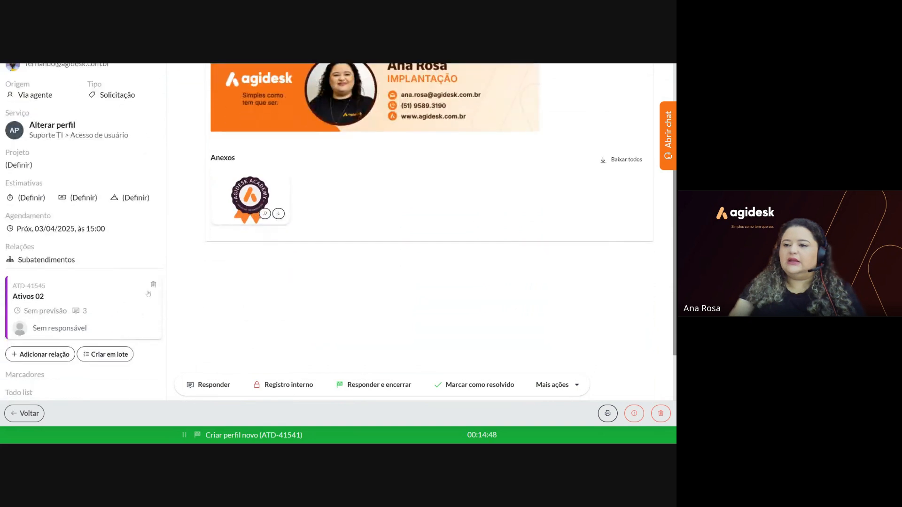
{"action": "left_click", "coordinate": [153, 284]}
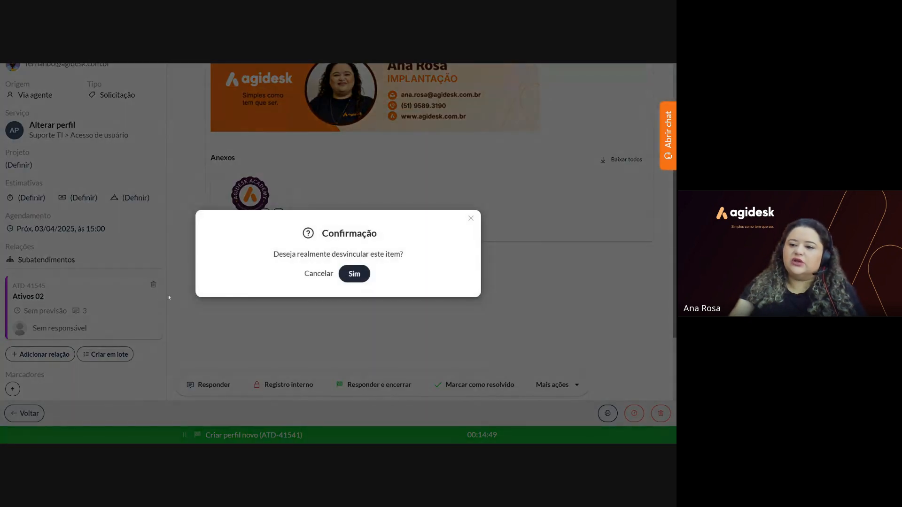
{"action": "left_click", "coordinate": [351, 278]}
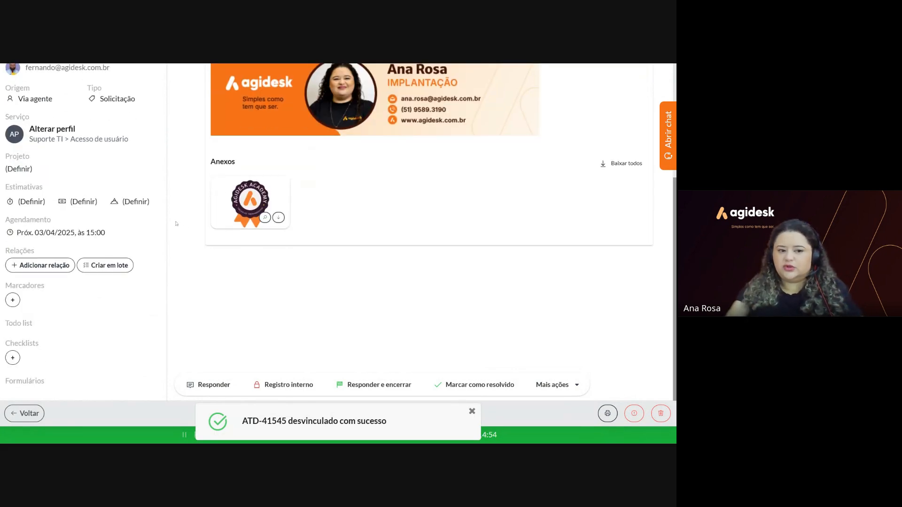
Add the markers Cliente Vip, Recorrente and Treinamento de equipe to the ticket.
{"action": "left_click", "coordinate": [14, 296]}
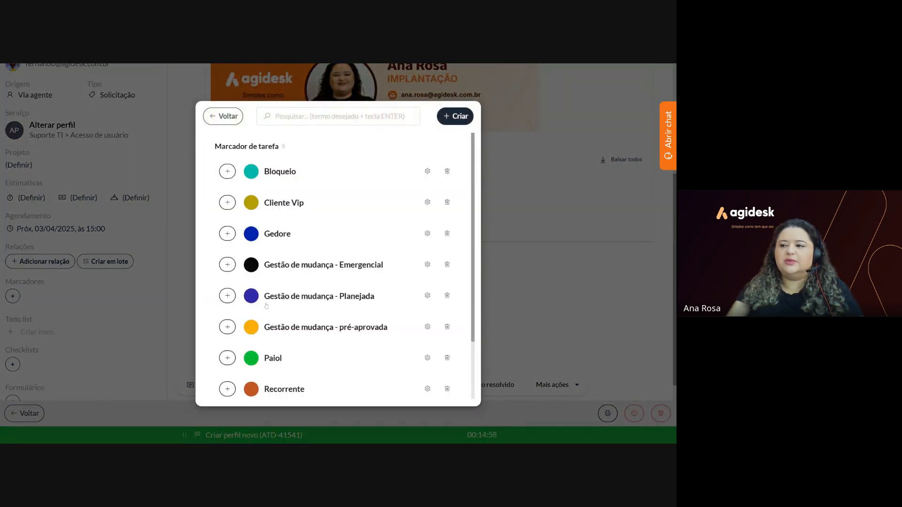
{"action": "left_click", "coordinate": [228, 206]}
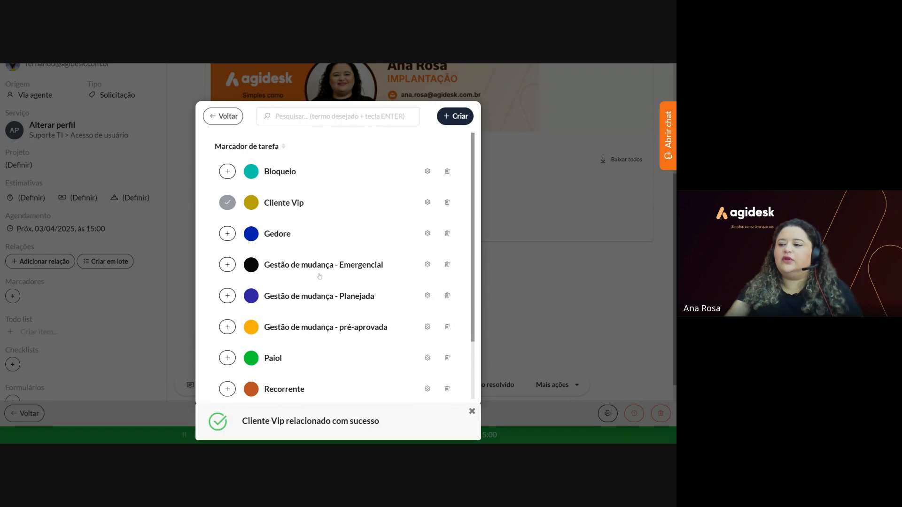
{"action": "scroll", "coordinate": [308, 330], "scroll_direction": "down", "scroll_amount": 2}
{"action": "left_click", "coordinate": [228, 318]}
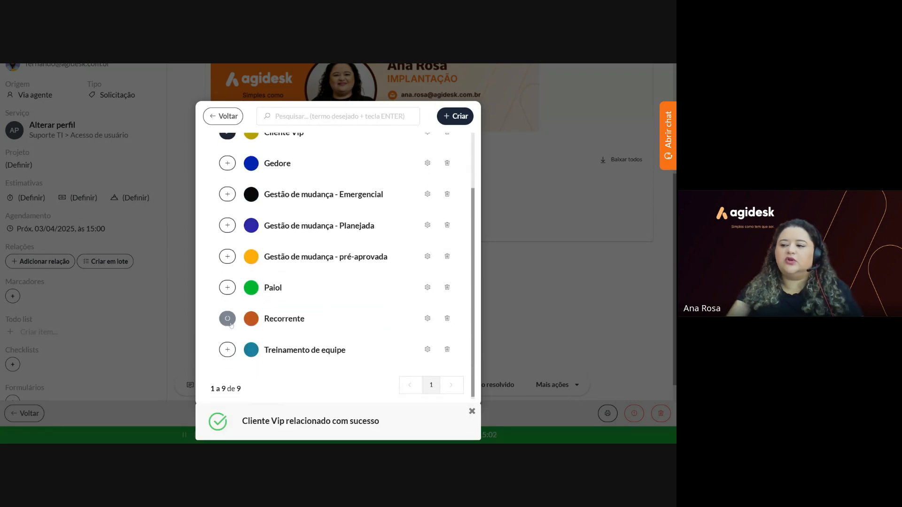
{"action": "left_click", "coordinate": [227, 350]}
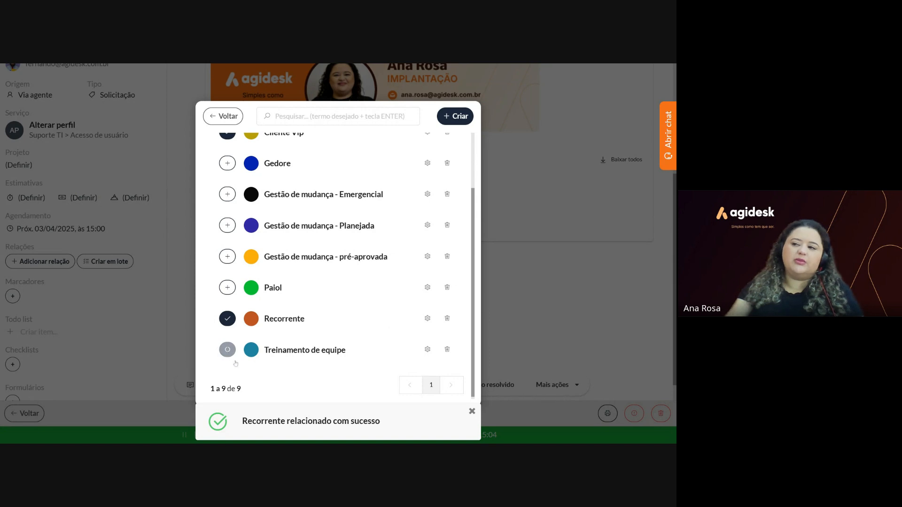
{"action": "left_click", "coordinate": [226, 121]}
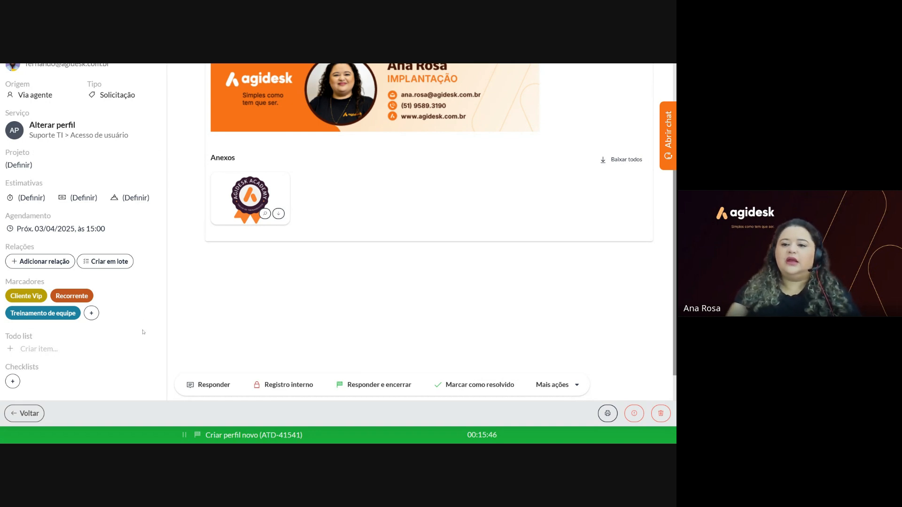
Create the item "Fazer uma ligação" in the ticket's to-do list.
{"action": "scroll", "coordinate": [144, 332], "scroll_direction": "down", "scroll_amount": 1}
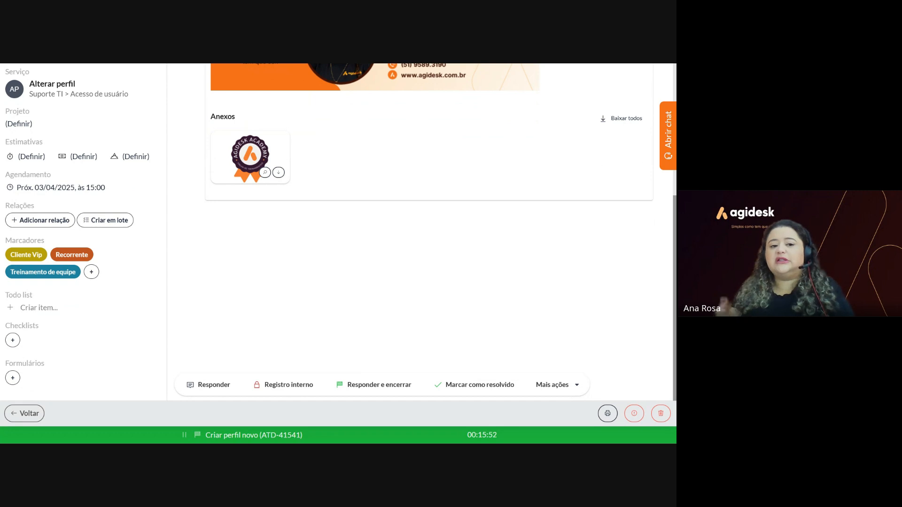
{"action": "left_click", "coordinate": [38, 307]}
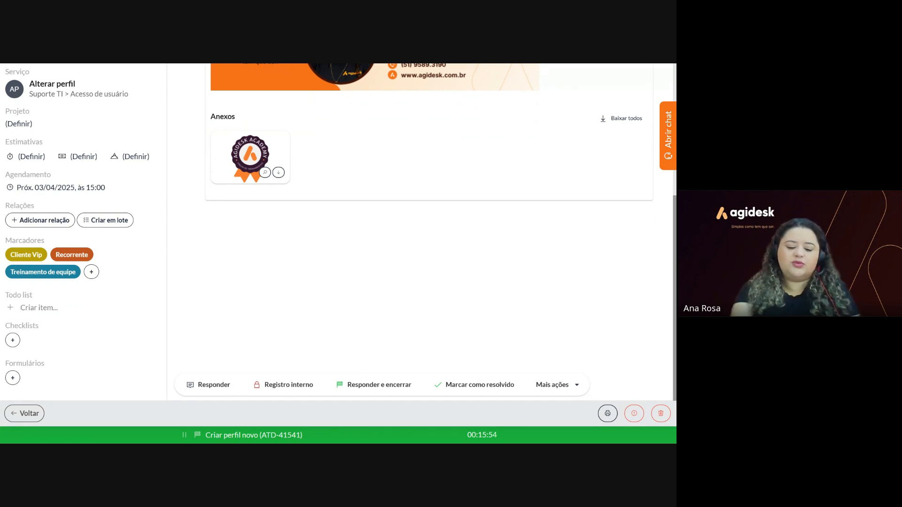
{"action": "type", "text": "Fa"}
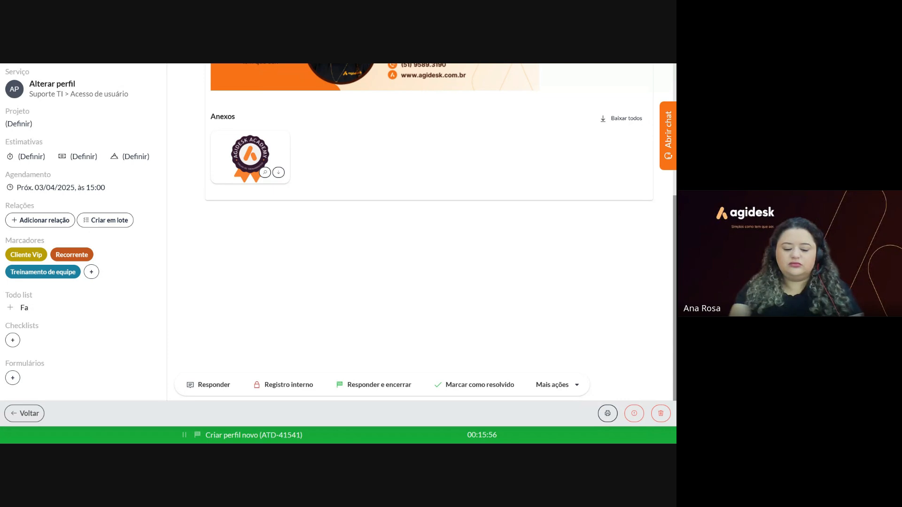
{"action": "type", "text": "zer uma"}
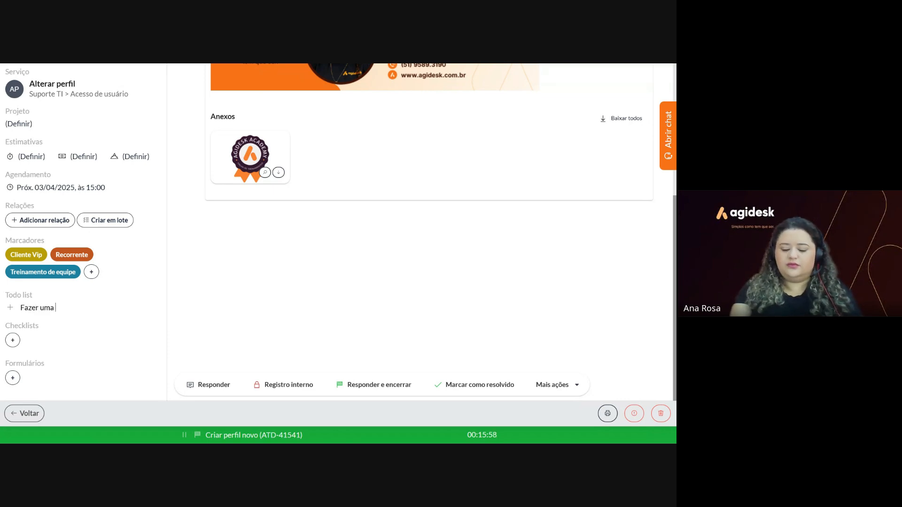
{"action": "type", "text": " ligação"}
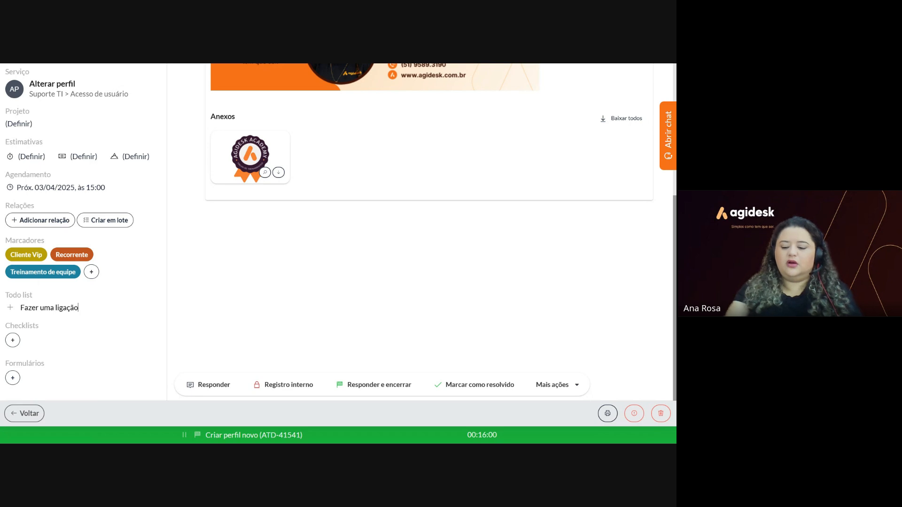
{"action": "key", "text": "Return"}
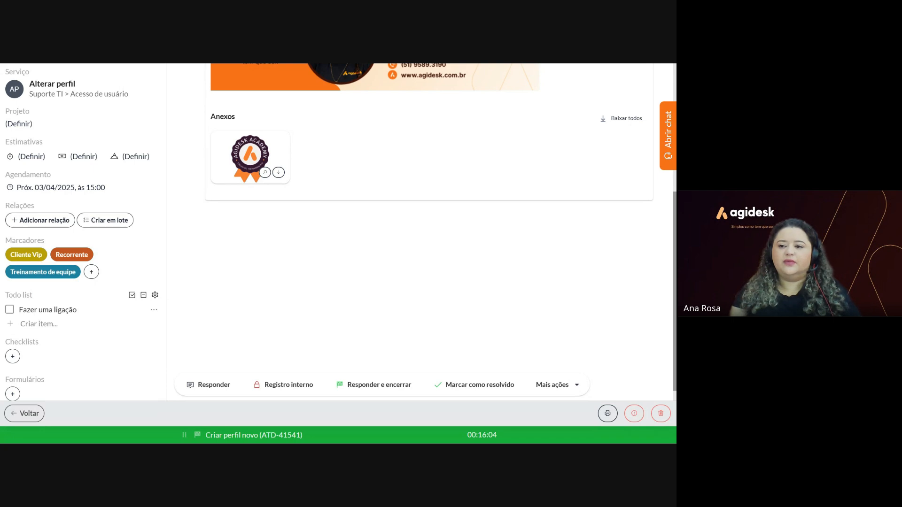
Add a second to-do item, "Enviar um documento", to the ticket.
{"action": "type", "text": "E"}
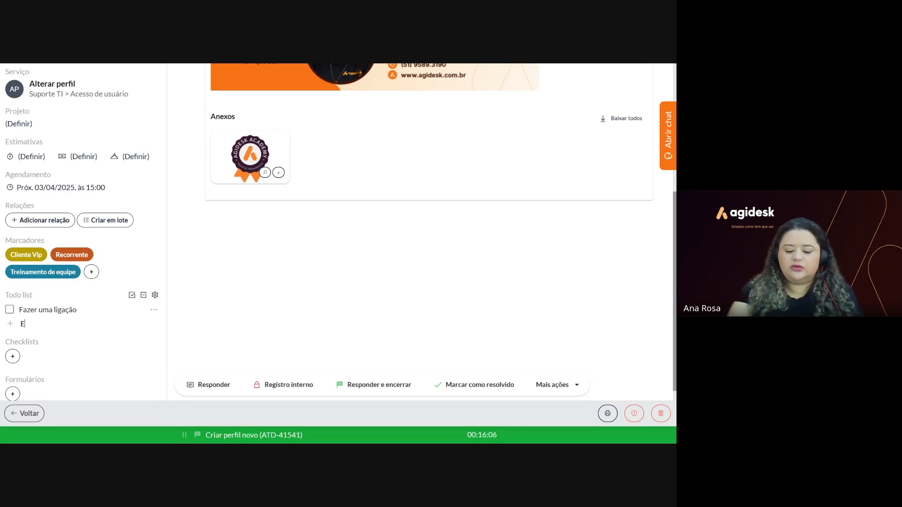
{"action": "type", "text": "nviar um docu"}
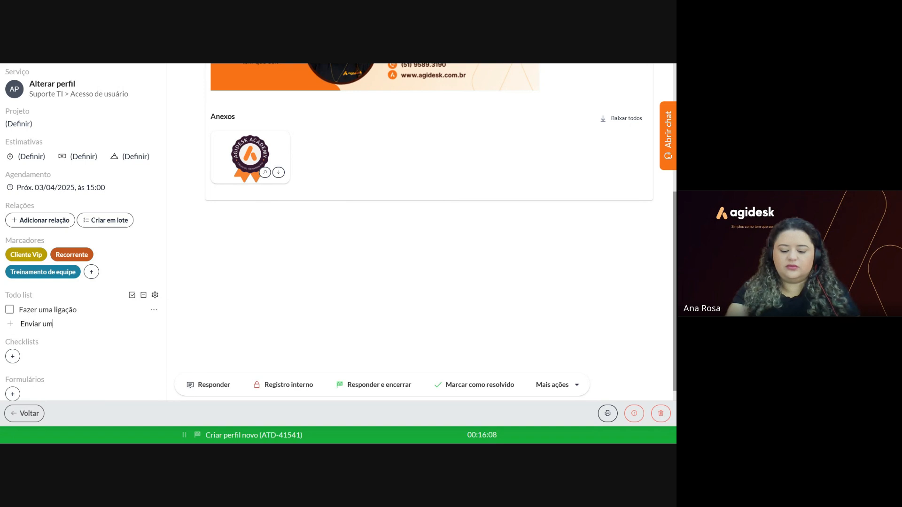
{"action": "type", "text": "ocumento"}
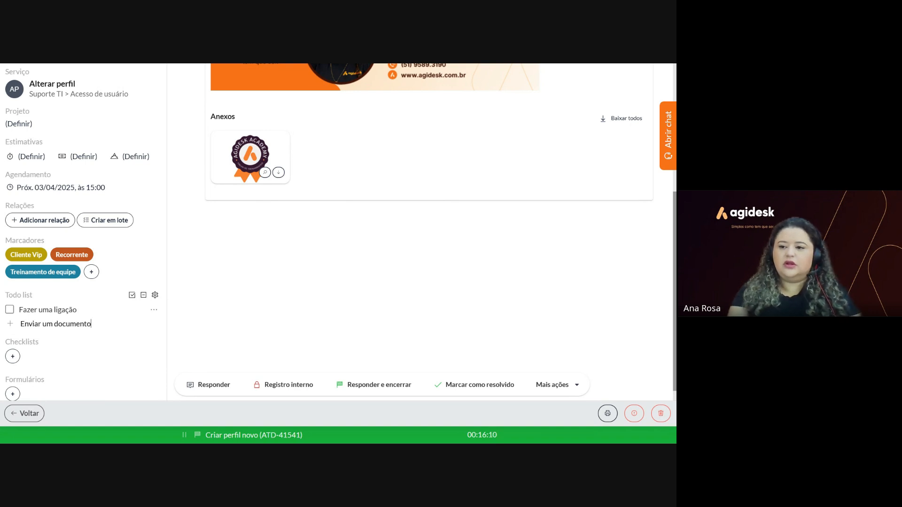
{"action": "key", "text": "Return"}
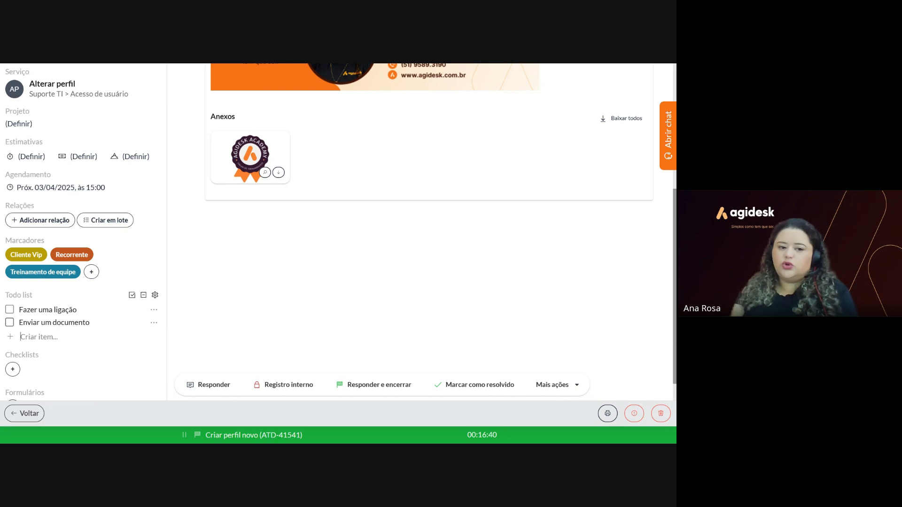
Make the to-do item "Fazer uma ligação" mandatory (Obrigatório) and mark both to-do items as done.
{"action": "left_click", "coordinate": [153, 311]}
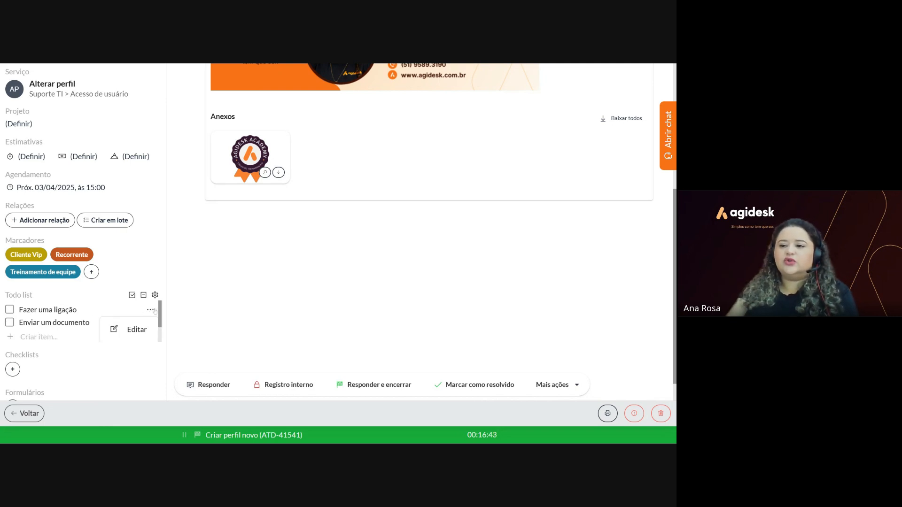
{"action": "left_click", "coordinate": [135, 330]}
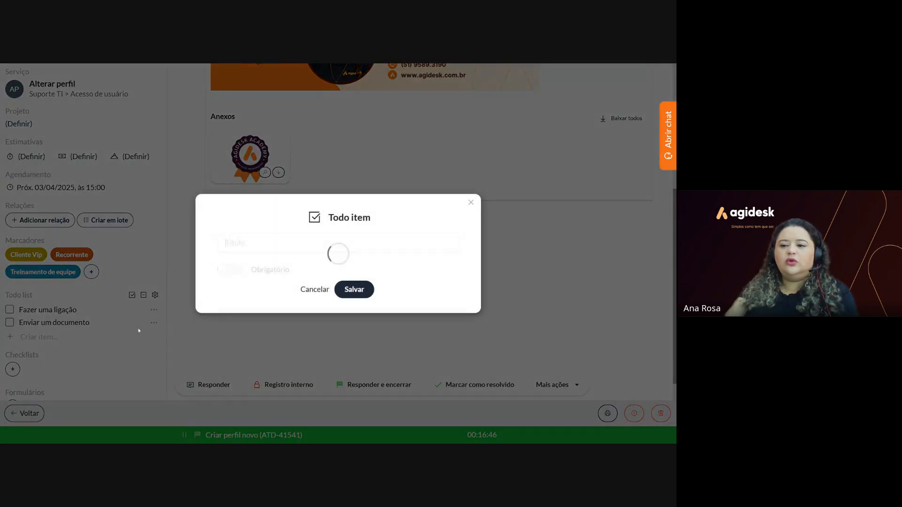
{"action": "left_click", "coordinate": [232, 270]}
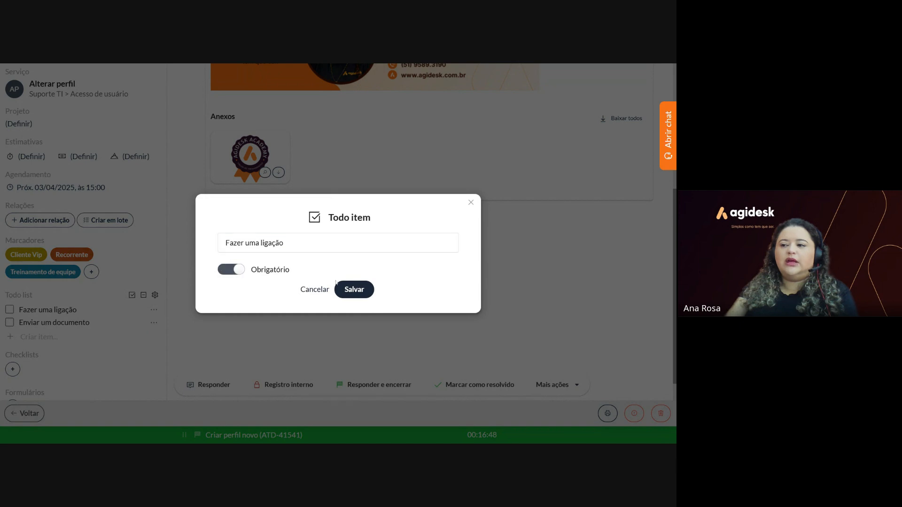
{"action": "left_click", "coordinate": [358, 292]}
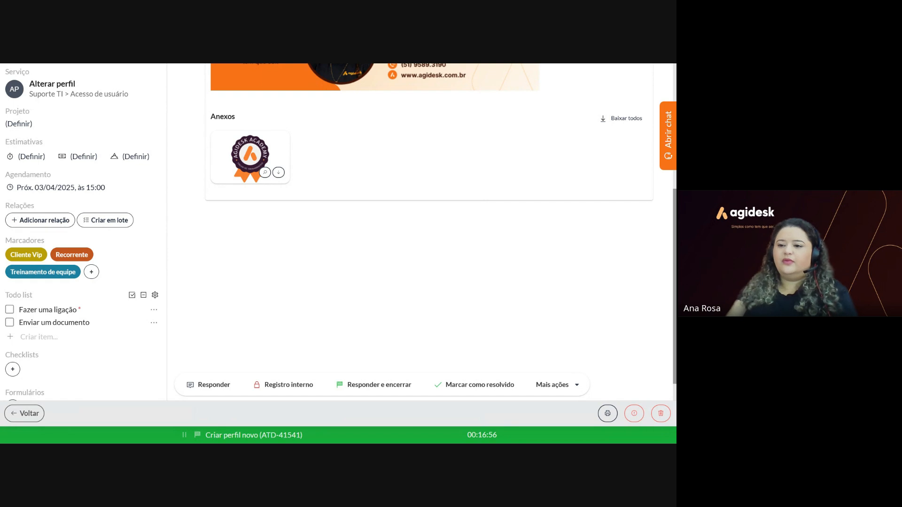
{"action": "left_click", "coordinate": [9, 309]}
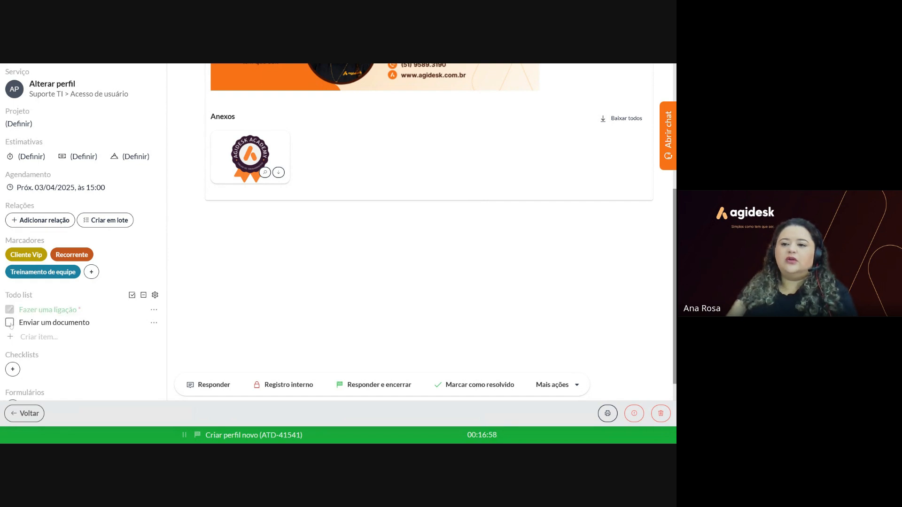
{"action": "left_click", "coordinate": [9, 323]}
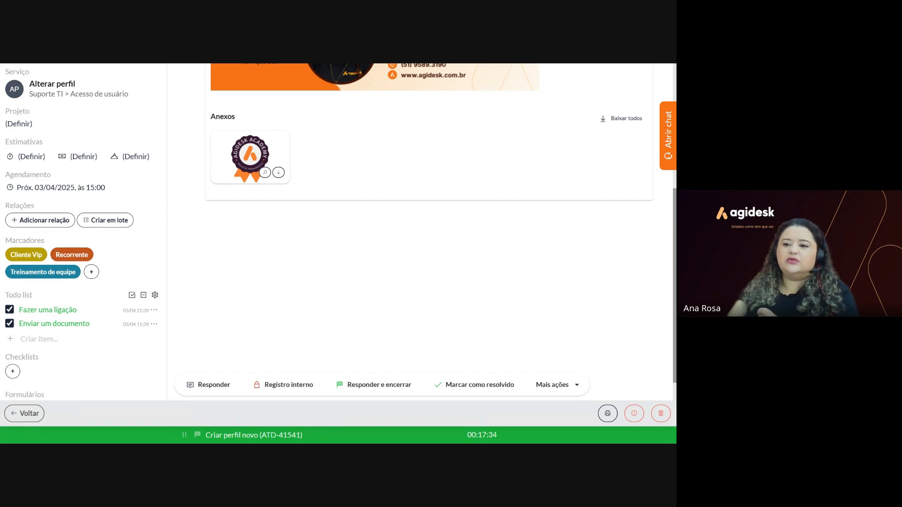
Add the Bloqueio marker to the ticket and return to its details.
{"action": "left_click", "coordinate": [92, 272]}
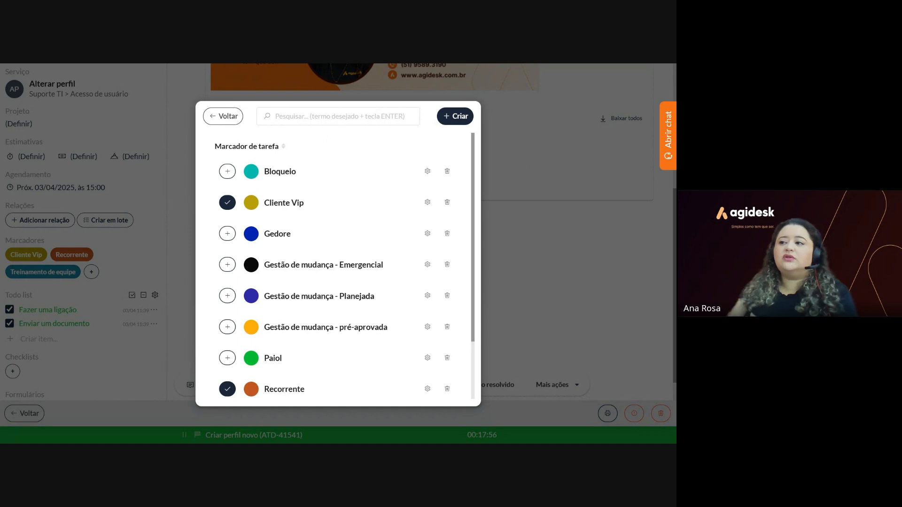
{"action": "left_click", "coordinate": [228, 171]}
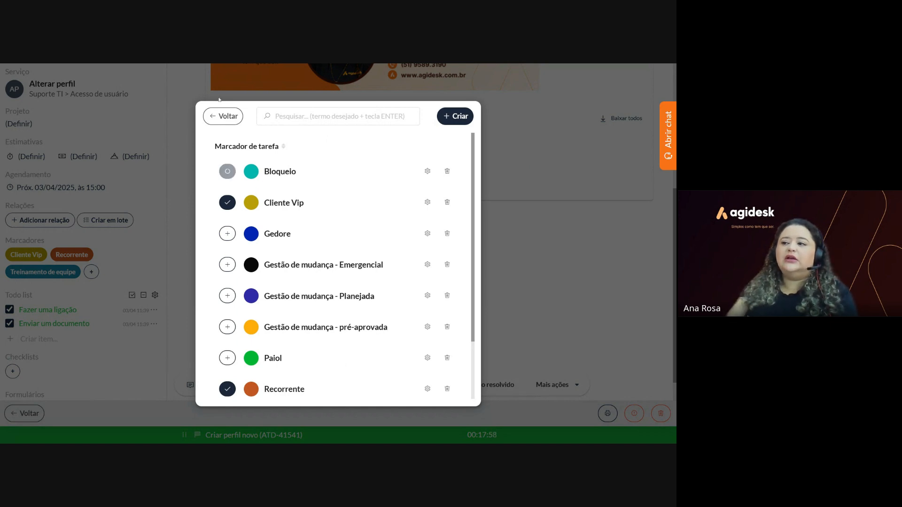
{"action": "left_click", "coordinate": [223, 116]}
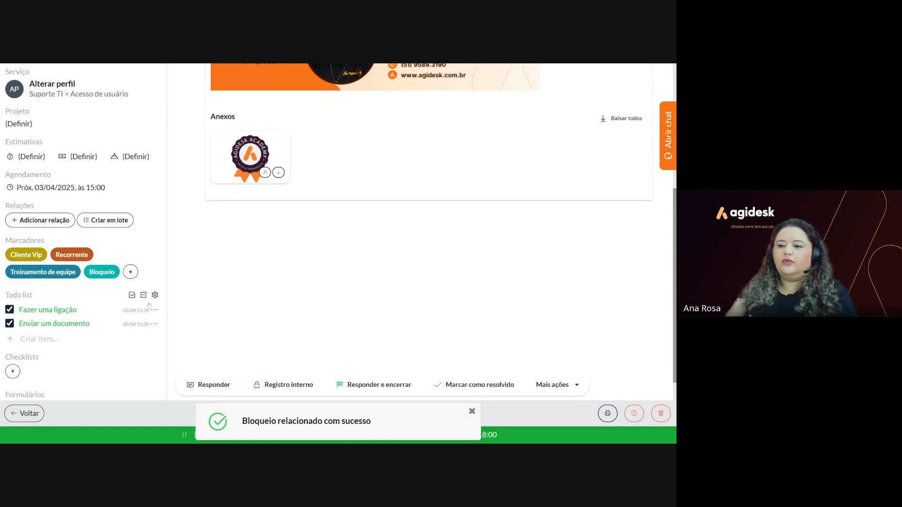
Attach the Férias checklist to the ticket and return to its details.
{"action": "scroll", "coordinate": [148, 305], "scroll_direction": "down", "scroll_amount": 1}
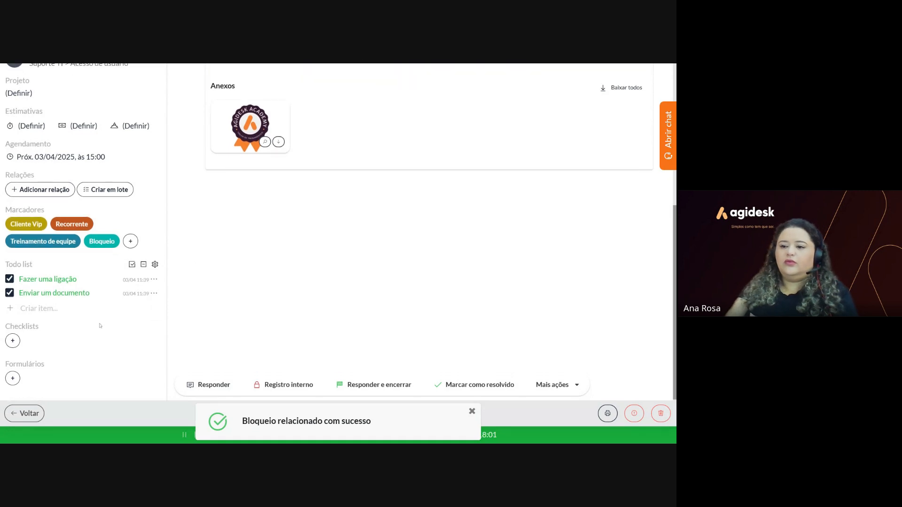
{"action": "left_click", "coordinate": [13, 341]}
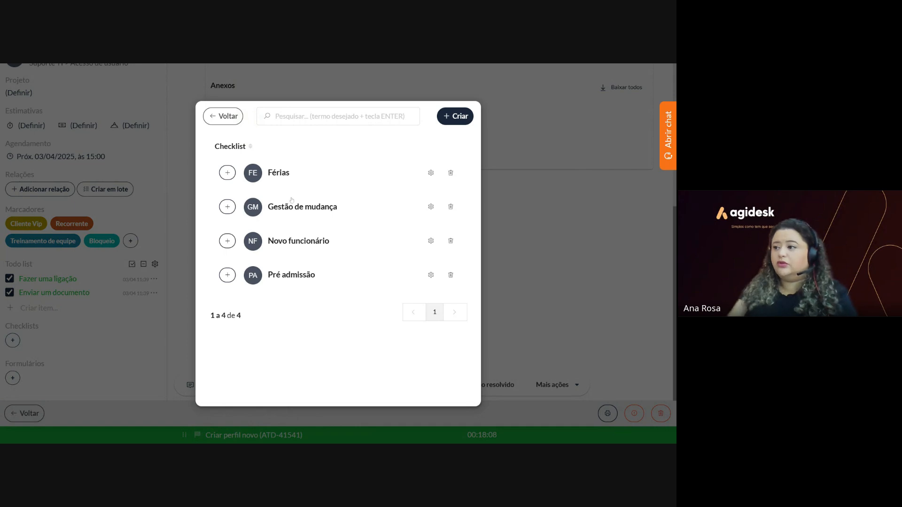
{"action": "left_click", "coordinate": [228, 173]}
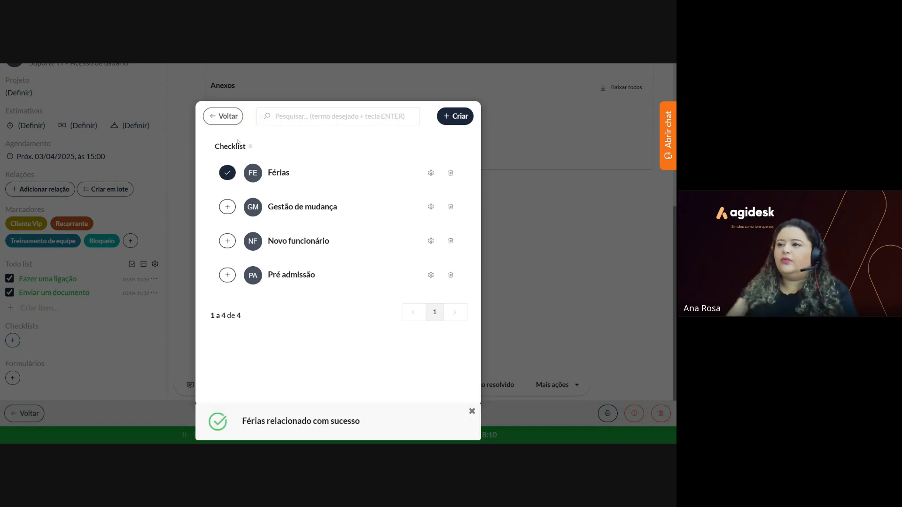
{"action": "left_click", "coordinate": [223, 117]}
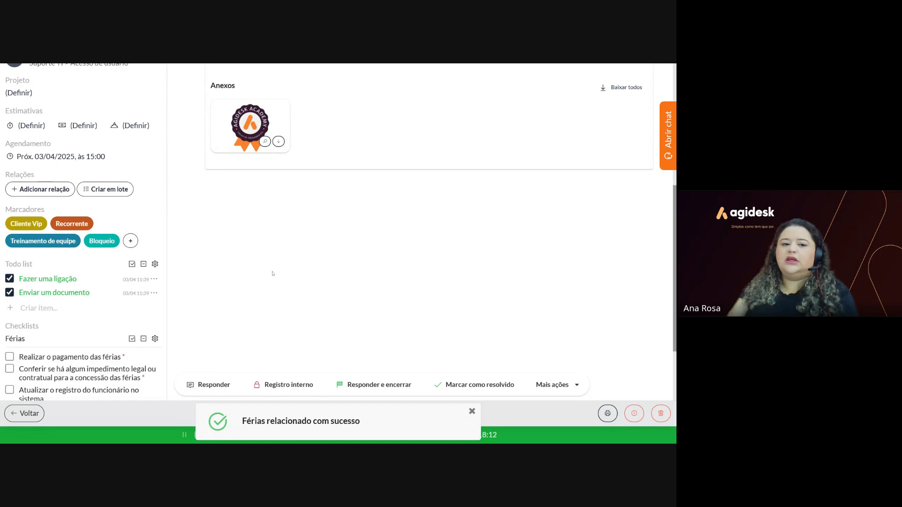
Mark all four items of the Férias checklist as done, from the vacation payment through the vacation balance check.
{"action": "scroll", "coordinate": [201, 273], "scroll_direction": "down", "scroll_amount": 2}
{"action": "left_click", "coordinate": [10, 258]}
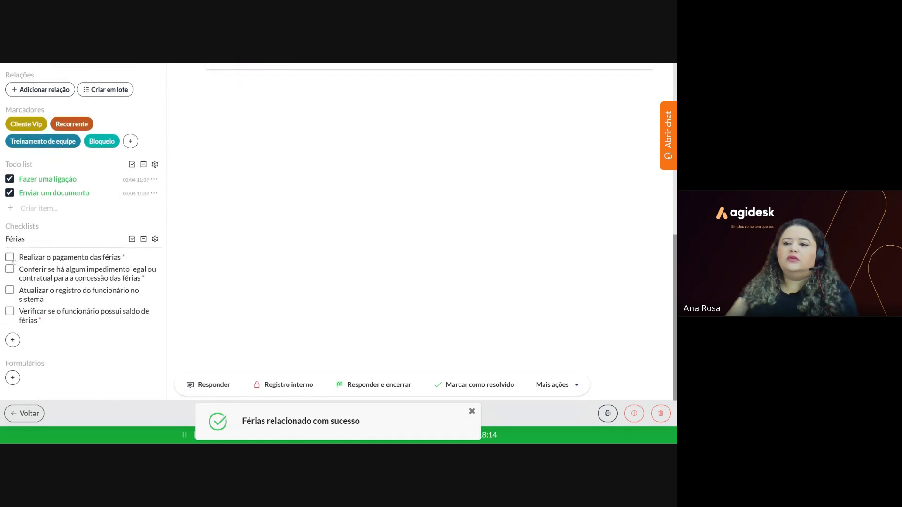
{"action": "left_click", "coordinate": [10, 277]}
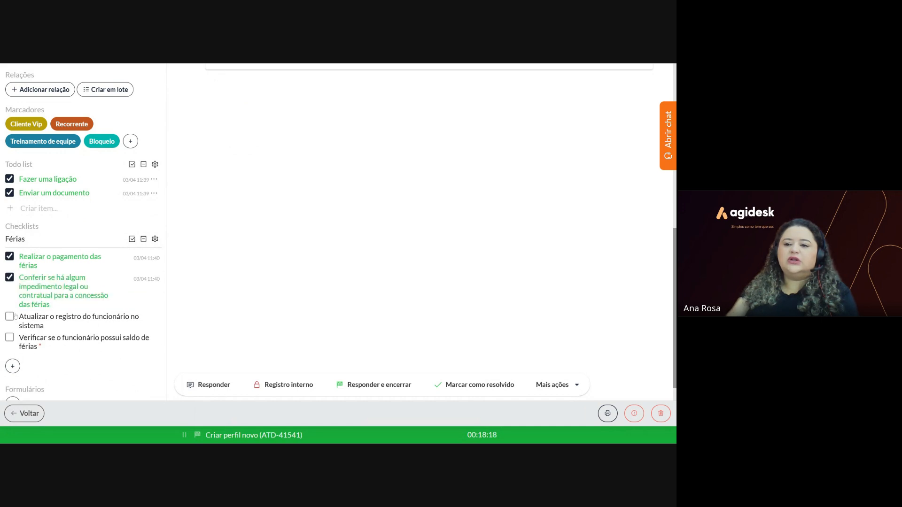
{"action": "left_click", "coordinate": [13, 317]}
{"action": "left_click", "coordinate": [9, 338]}
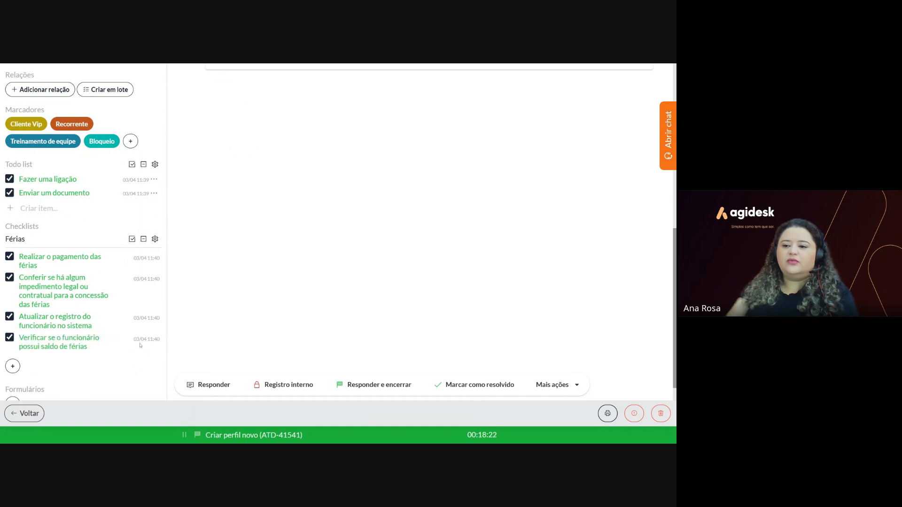
Start a reply (Responder) on the ticket and write the greeting "Olá, bom dia! Tudo bem?" above the signature.
{"action": "scroll", "coordinate": [140, 345], "scroll_direction": "down", "scroll_amount": 1}
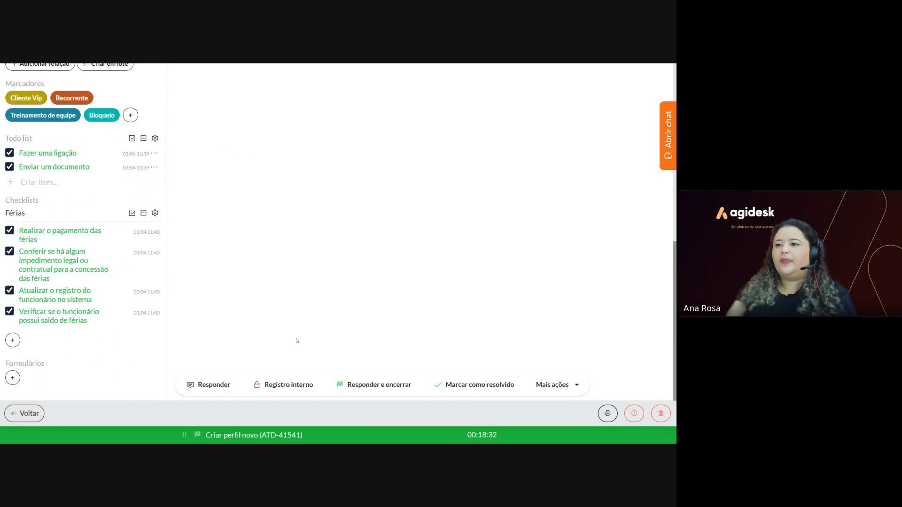
{"action": "scroll", "coordinate": [335, 332], "scroll_direction": "up", "scroll_amount": 10}
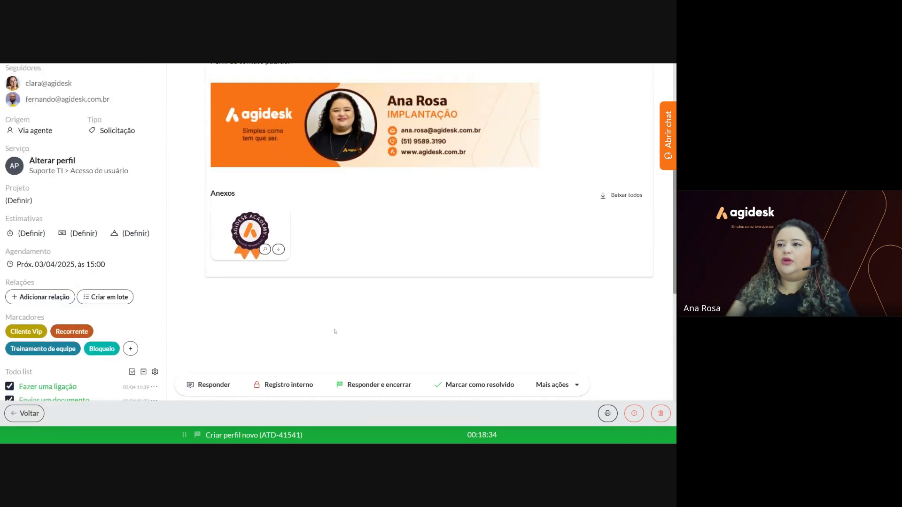
{"action": "scroll", "coordinate": [335, 332], "scroll_direction": "up", "scroll_amount": 1}
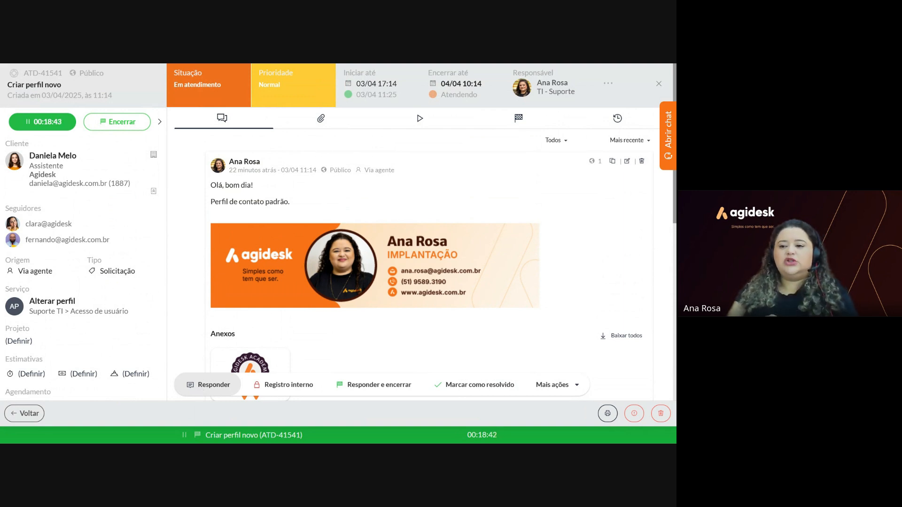
{"action": "left_click", "coordinate": [201, 385]}
{"action": "left_click_drag", "start_coordinate": [147, 112], "coordinate": [254, 123]}
{"action": "left_click", "coordinate": [198, 196]}
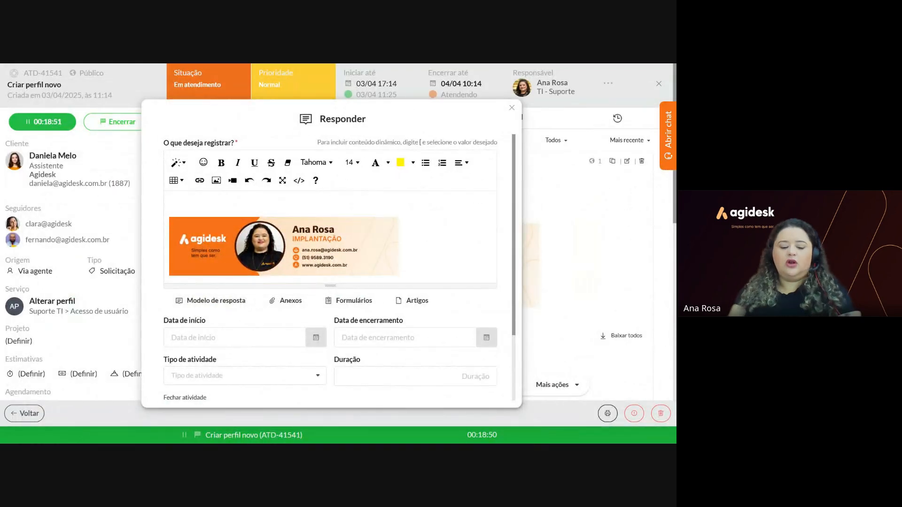
{"action": "type", "text": "Olá, bom dia"}
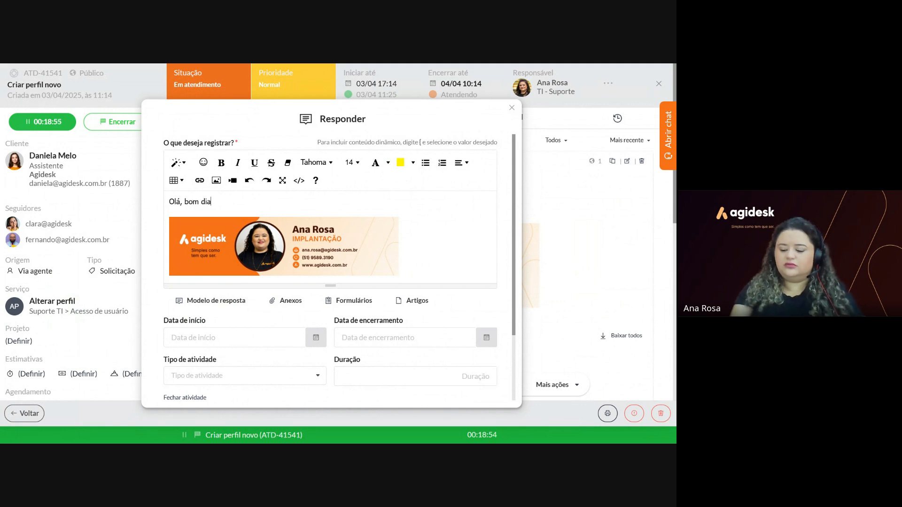
{"action": "type", "text": "! Tud"}
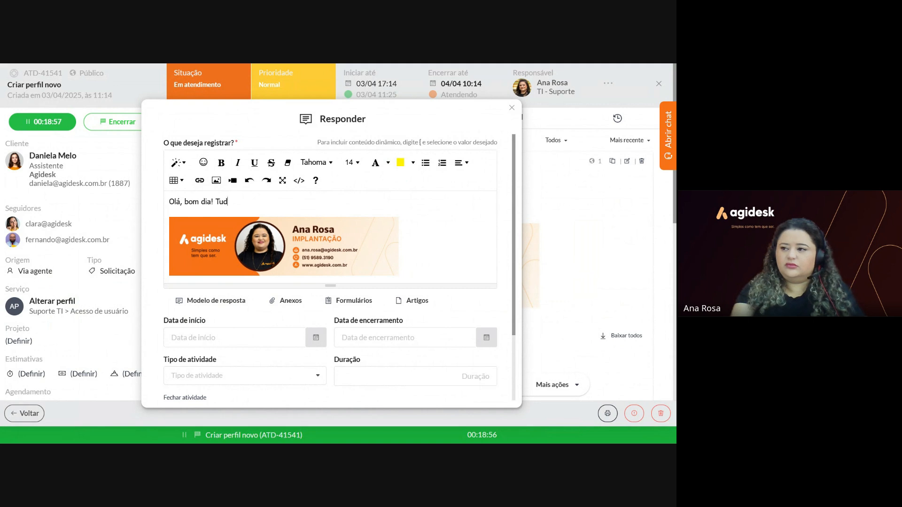
{"action": "type", "text": "o bem?"}
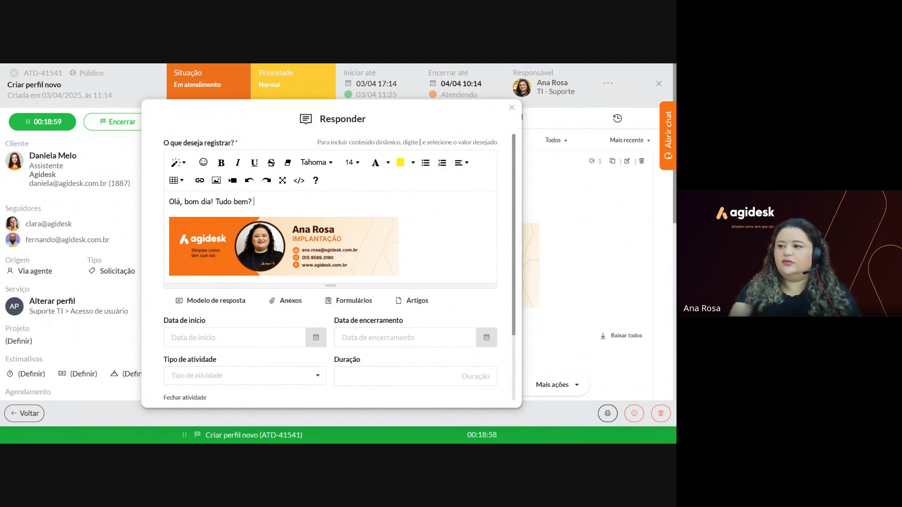
Add a second line to the reply reading "Favor enviar documentação extra.".
{"action": "key", "text": "Return"}
{"action": "type", "text": "Fav"}
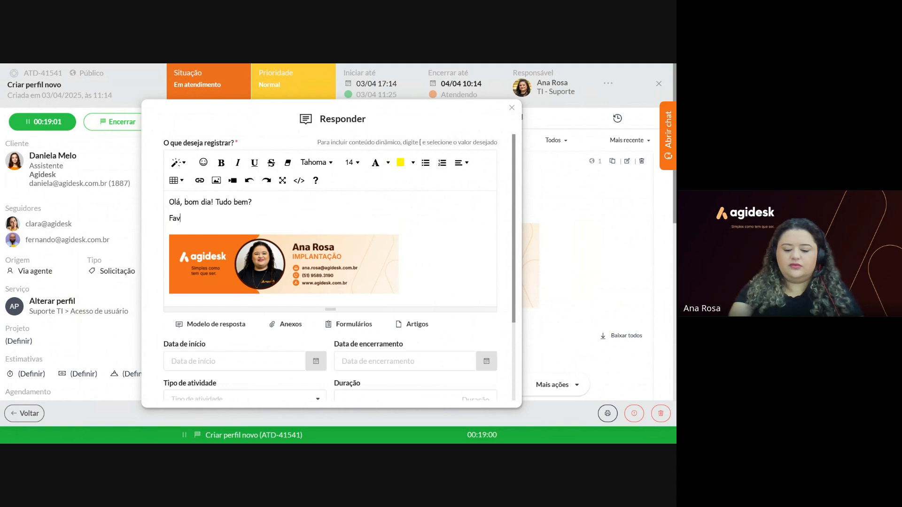
{"action": "type", "text": "or enviar d"}
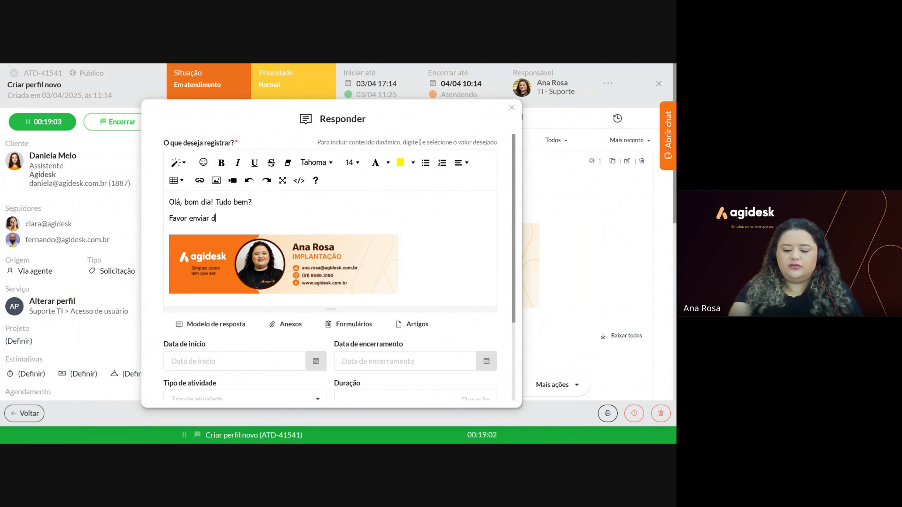
{"action": "type", "text": "ocumento"}
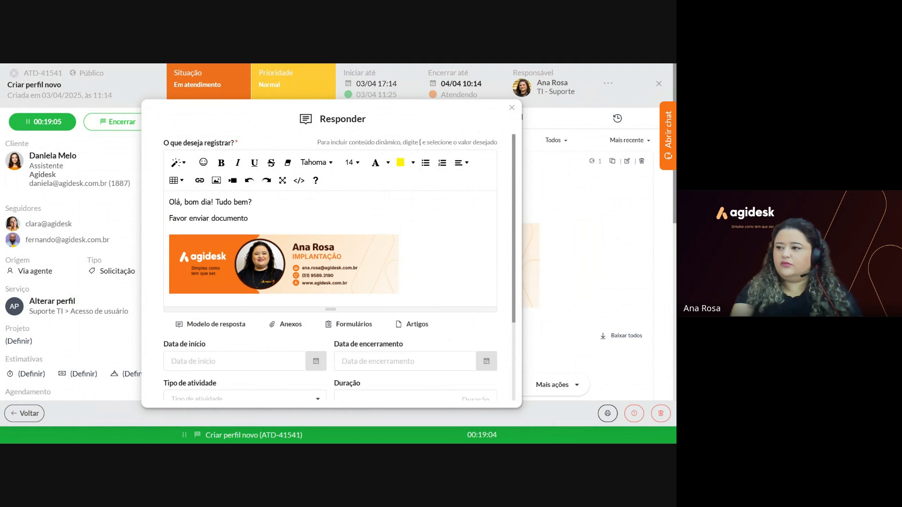
{"action": "key", "text": "BackSpace"}
{"action": "type", "text": "a"}
{"action": "type", "text": "ç~]ao"}
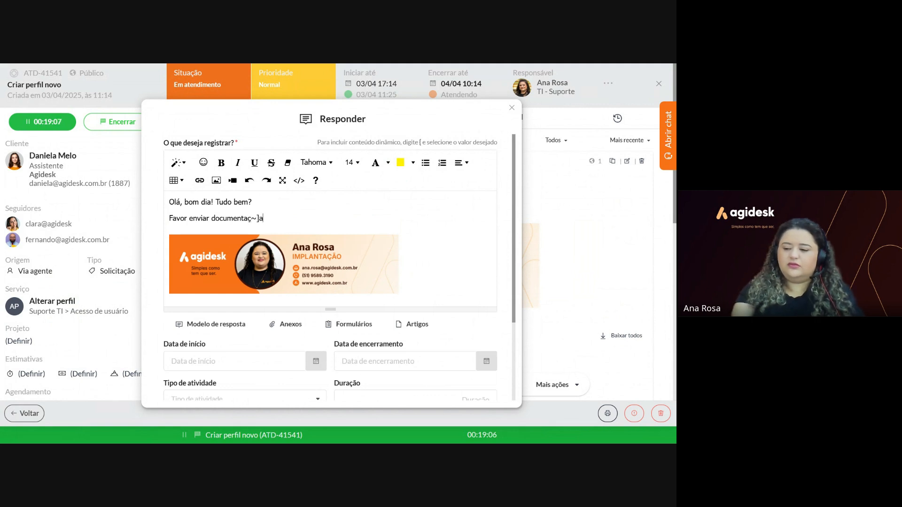
{"action": "key", "text": "BackSpace"}
{"action": "key", "text": "BackSpace"}
{"action": "key", "text": "BackSpace"}
{"action": "key", "text": "BackSpace"}
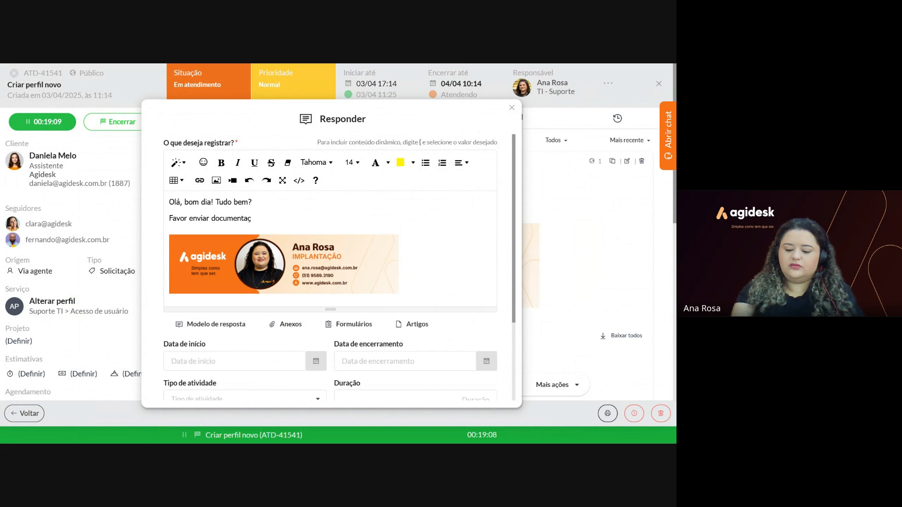
{"action": "type", "text": "ão extr"}
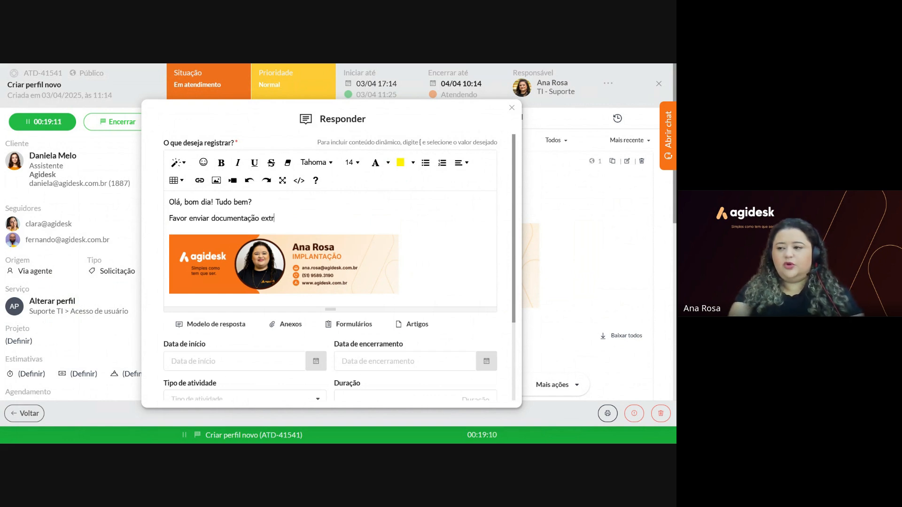
{"action": "type", "text": "a"}
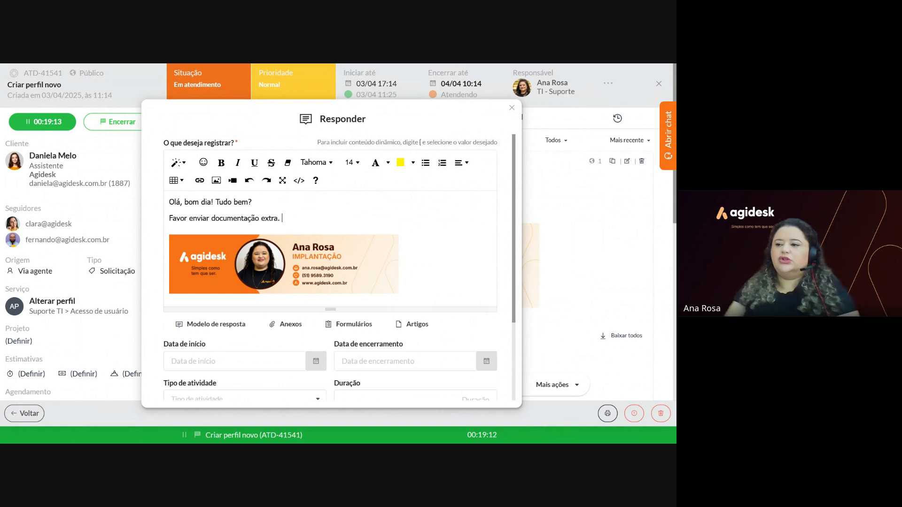
{"action": "type", "text": "."}
Attach the article "Alterar a cor principal da plataforma" to the reply.
{"action": "scroll", "coordinate": [217, 260], "scroll_direction": "down", "scroll_amount": 3}
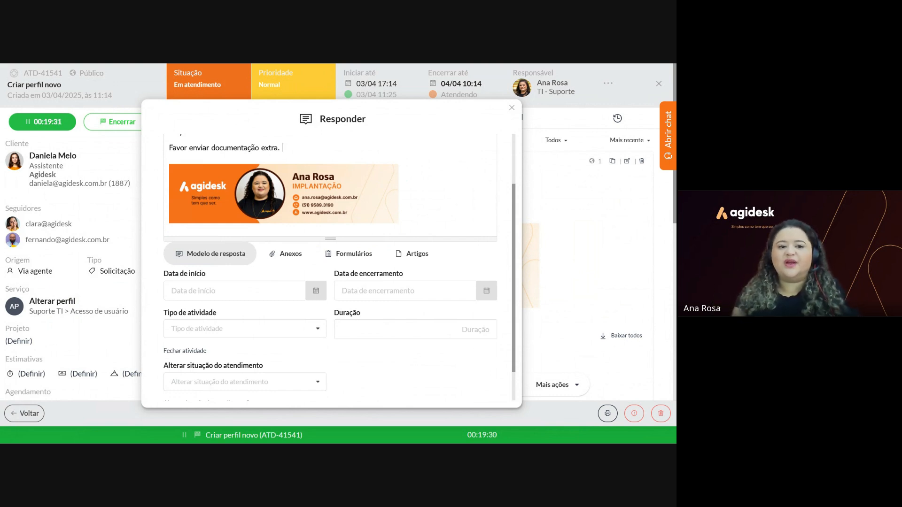
{"action": "left_click", "coordinate": [432, 256]}
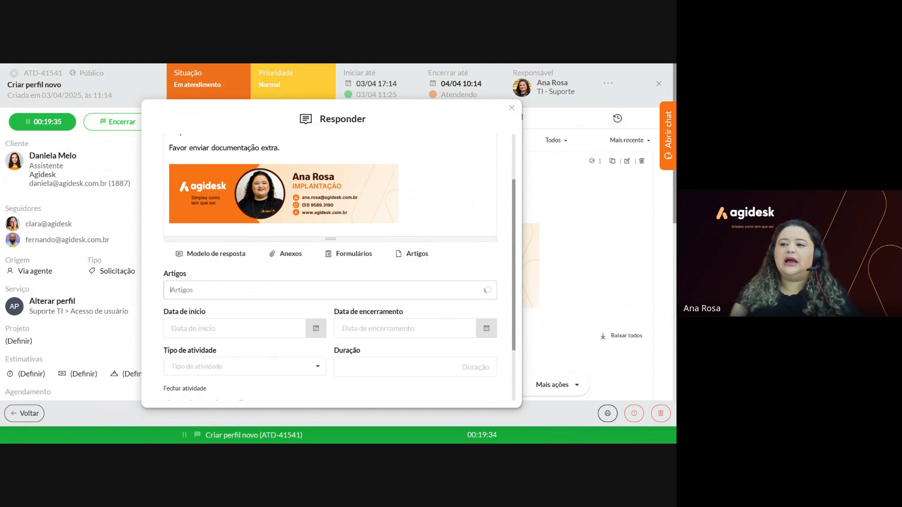
{"action": "left_click", "coordinate": [210, 290]}
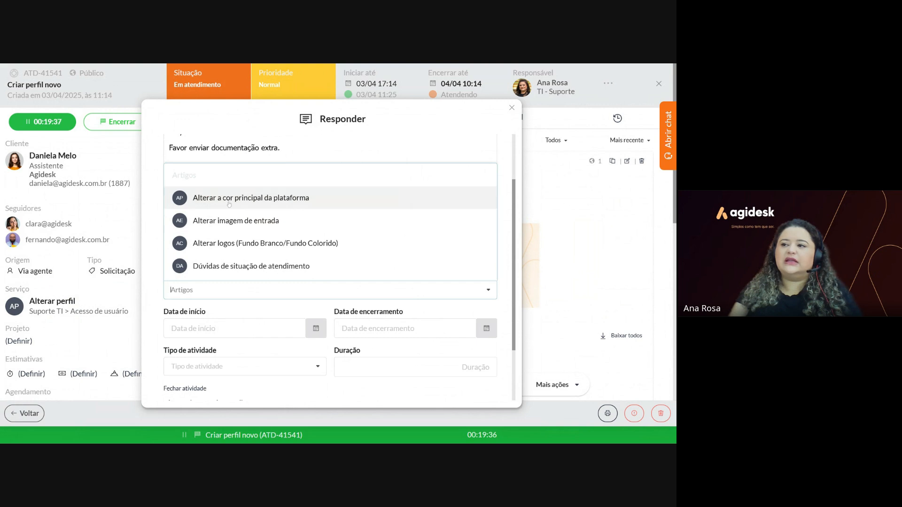
{"action": "left_click", "coordinate": [210, 198]}
{"action": "left_click", "coordinate": [155, 281]}
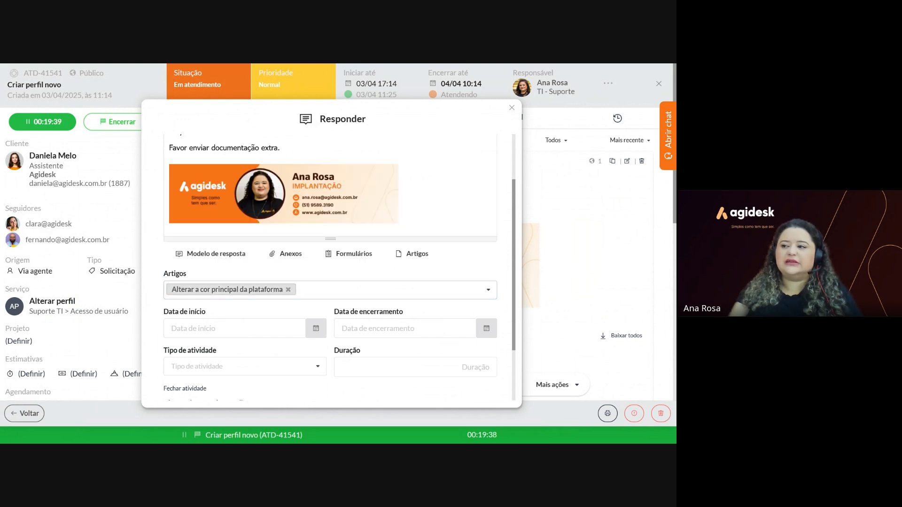
Collapse the activity and status-change sections of the reply form.
{"action": "scroll", "coordinate": [155, 281], "scroll_direction": "down", "scroll_amount": 2}
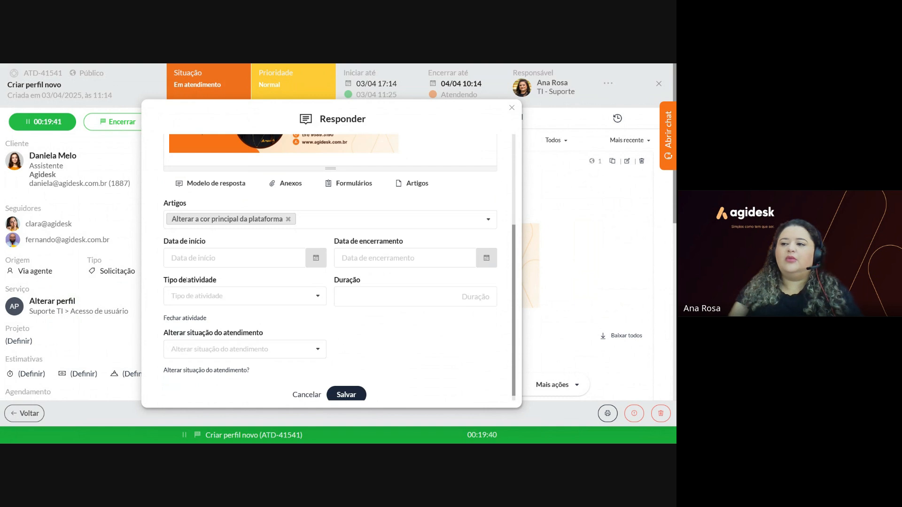
{"action": "left_click", "coordinate": [193, 318]}
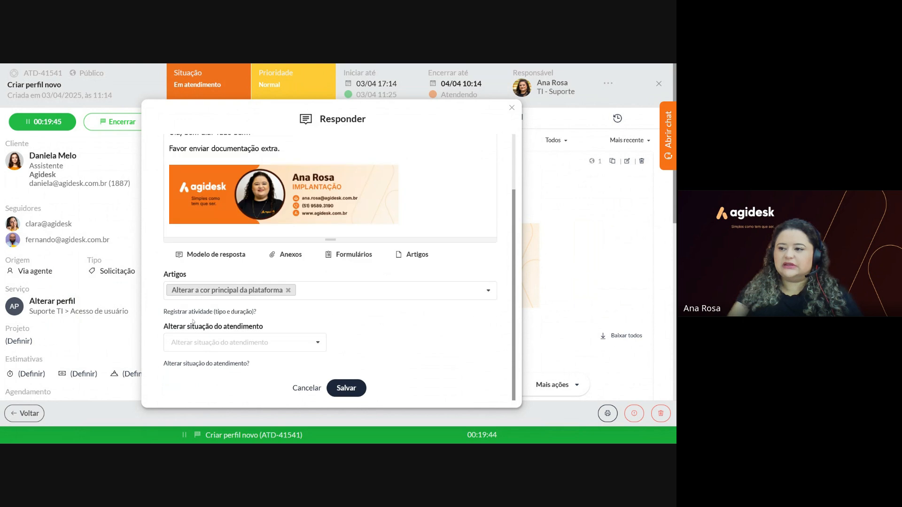
{"action": "left_click", "coordinate": [210, 364]}
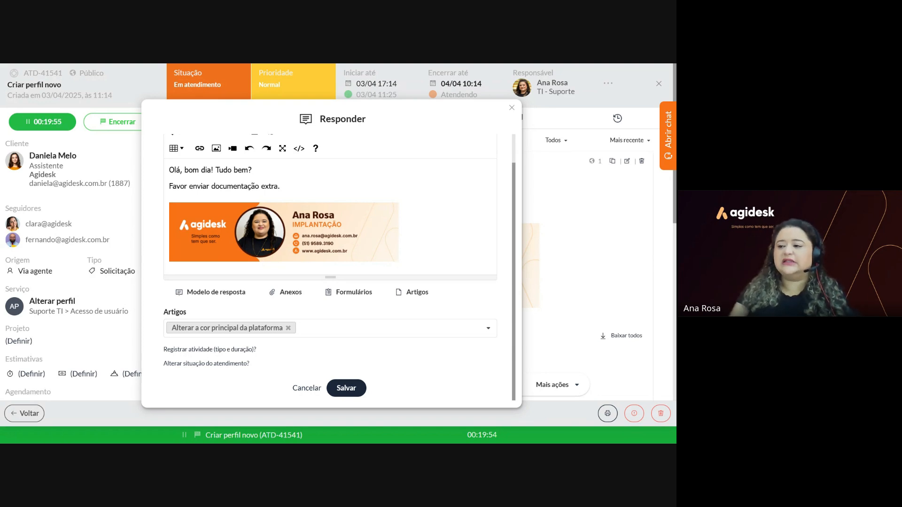
Register an activity in the reply with a duration of 00:10 and the activity type Reunião técnica.
{"action": "left_click", "coordinate": [244, 350]}
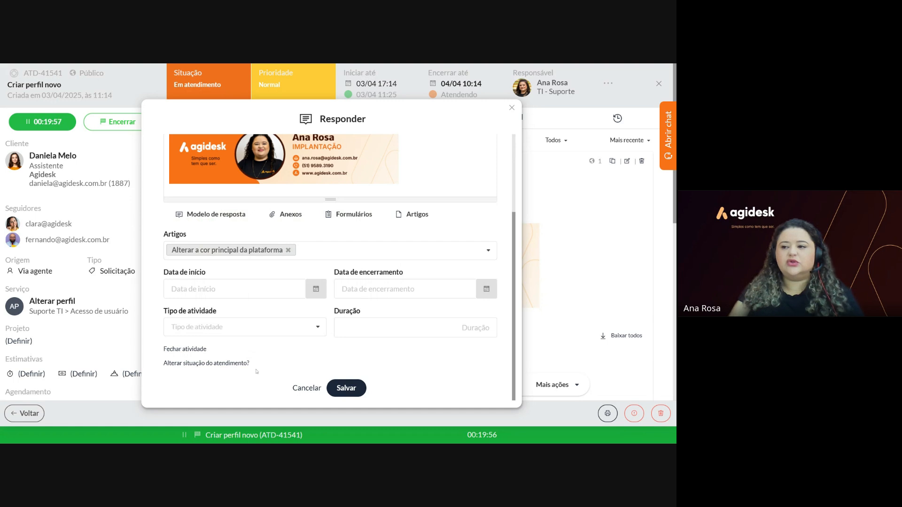
{"action": "left_click", "coordinate": [415, 328]}
{"action": "type", "text": "0010"}
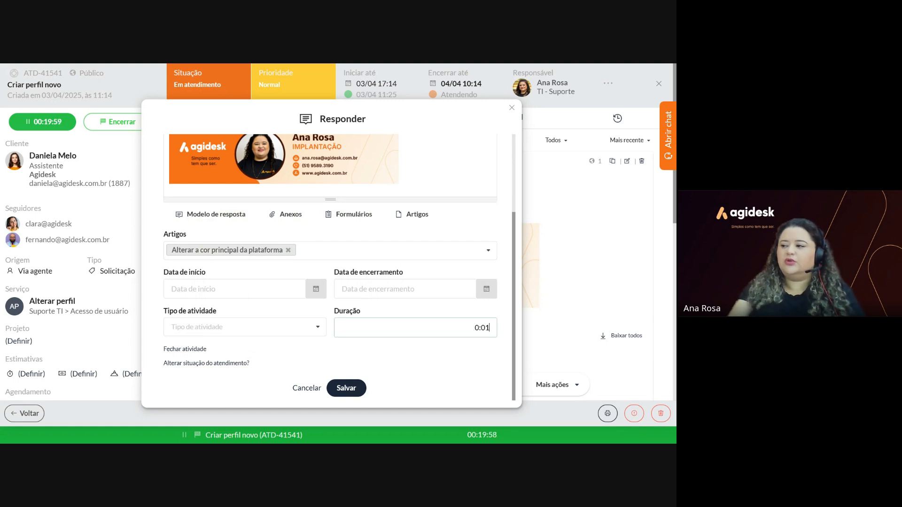
{"action": "left_click", "coordinate": [393, 358]}
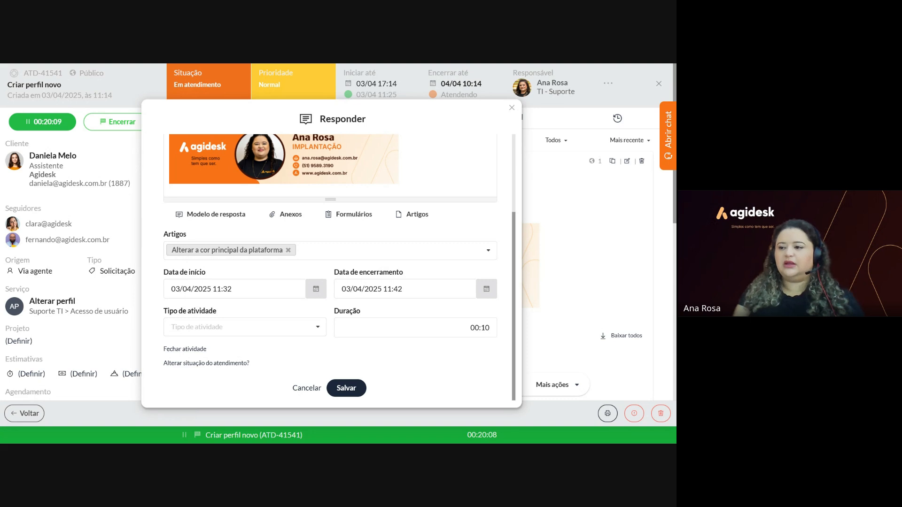
{"action": "left_click", "coordinate": [317, 327]}
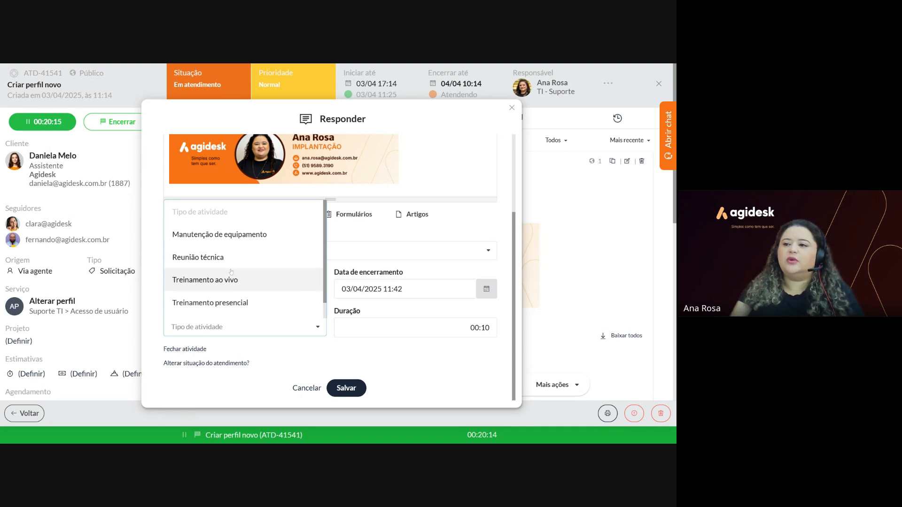
{"action": "left_click", "coordinate": [198, 257]}
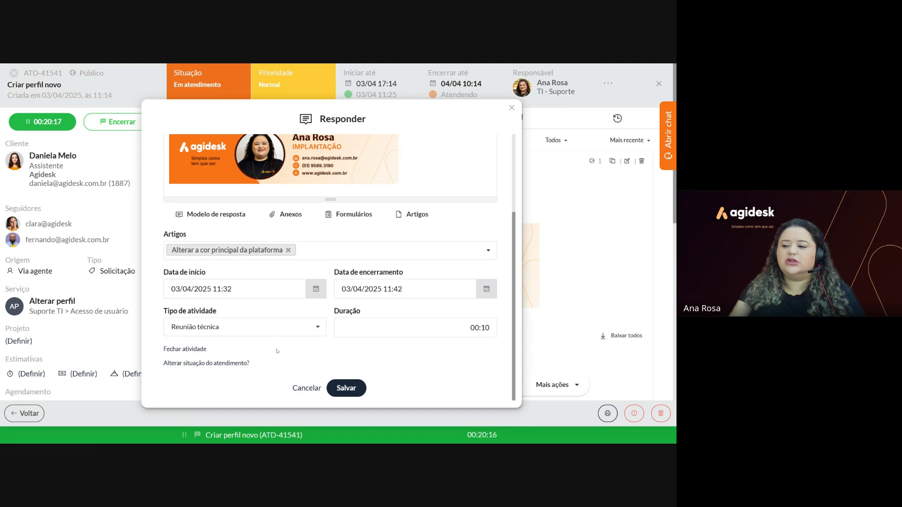
Set the reply to change the ticket status to Aguardando cliente and save it.
{"action": "left_click", "coordinate": [237, 363]}
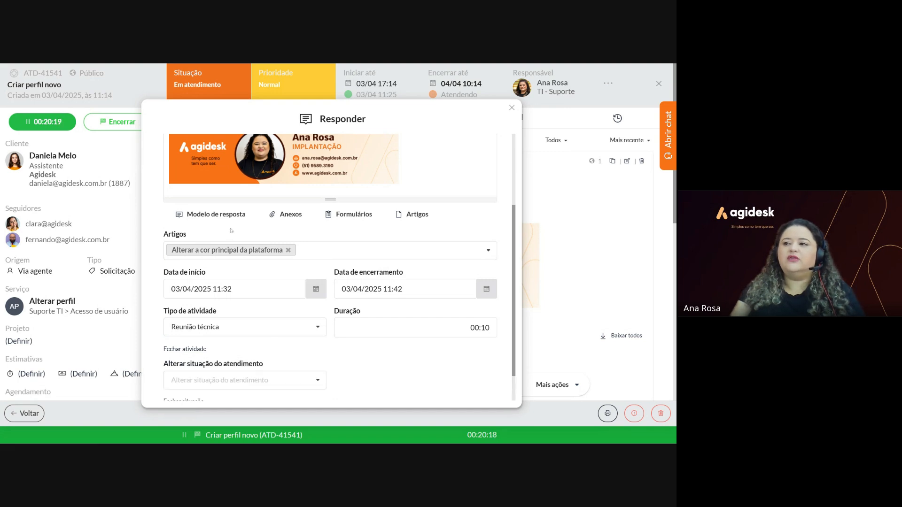
{"action": "scroll", "coordinate": [242, 210], "scroll_direction": "up", "scroll_amount": 3}
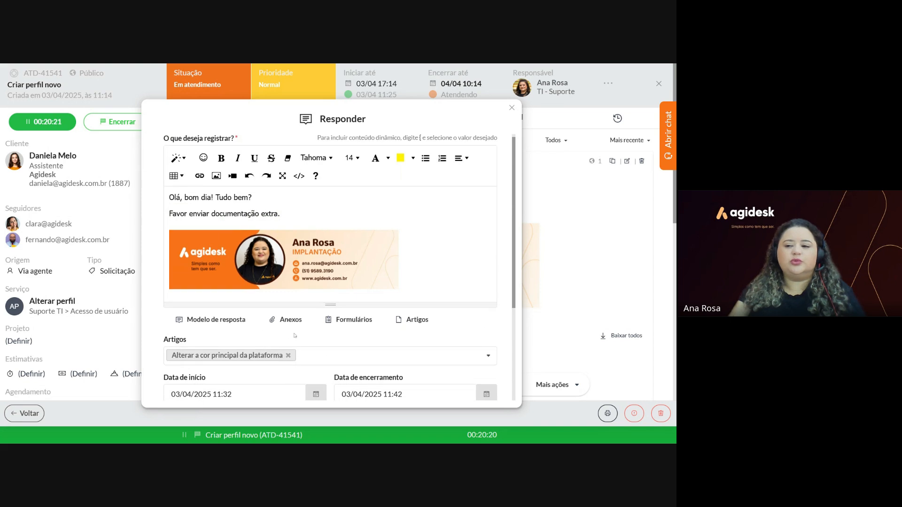
{"action": "scroll", "coordinate": [285, 323], "scroll_direction": "down", "scroll_amount": 3}
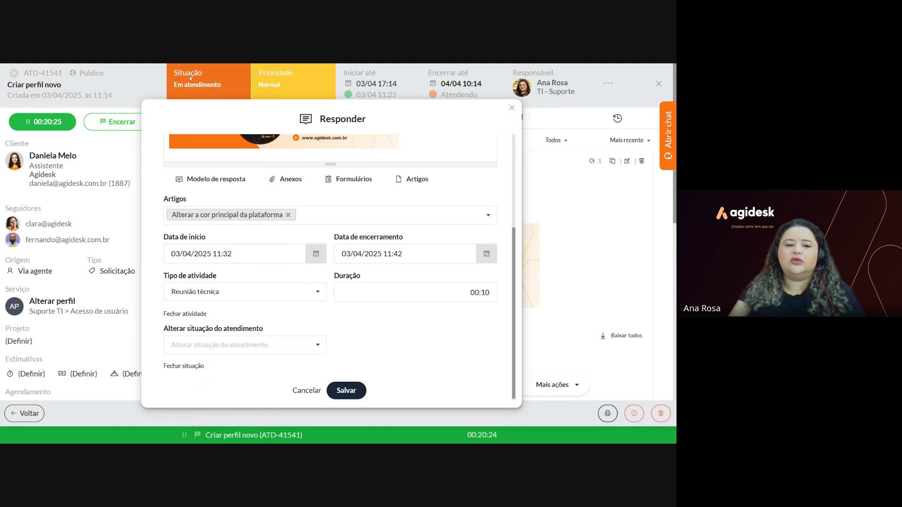
{"action": "left_click", "coordinate": [245, 345]}
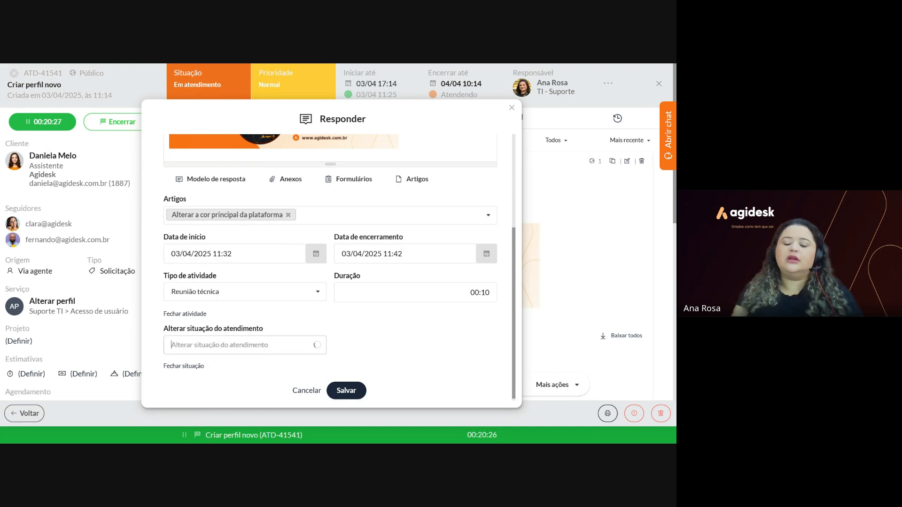
{"action": "type", "text": "agua"}
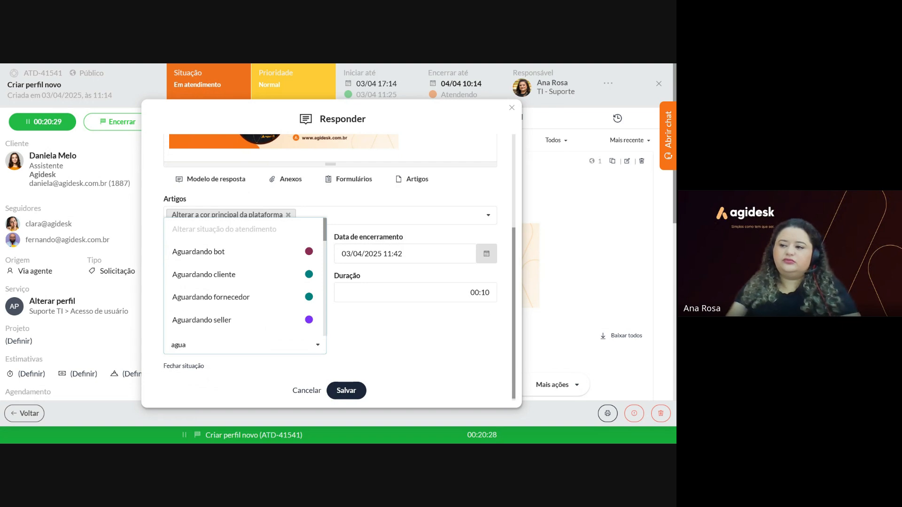
{"action": "left_click", "coordinate": [225, 280]}
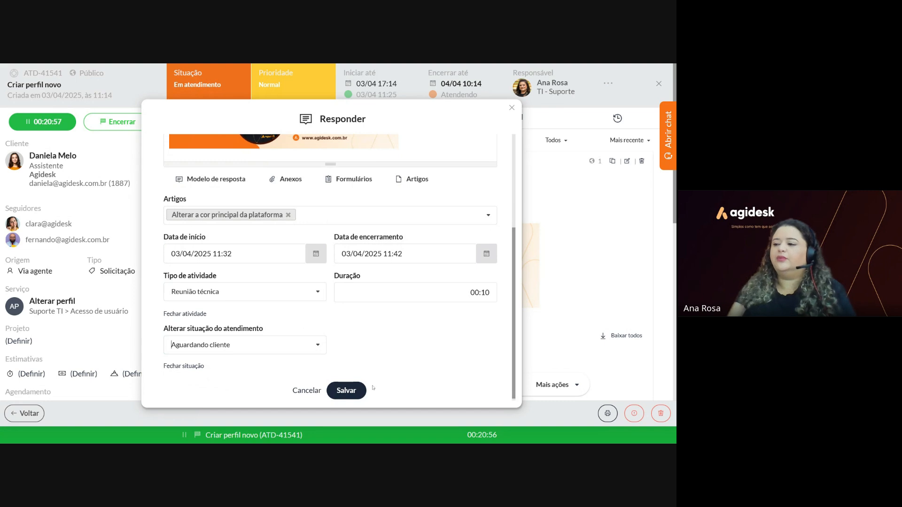
{"action": "left_click", "coordinate": [354, 397]}
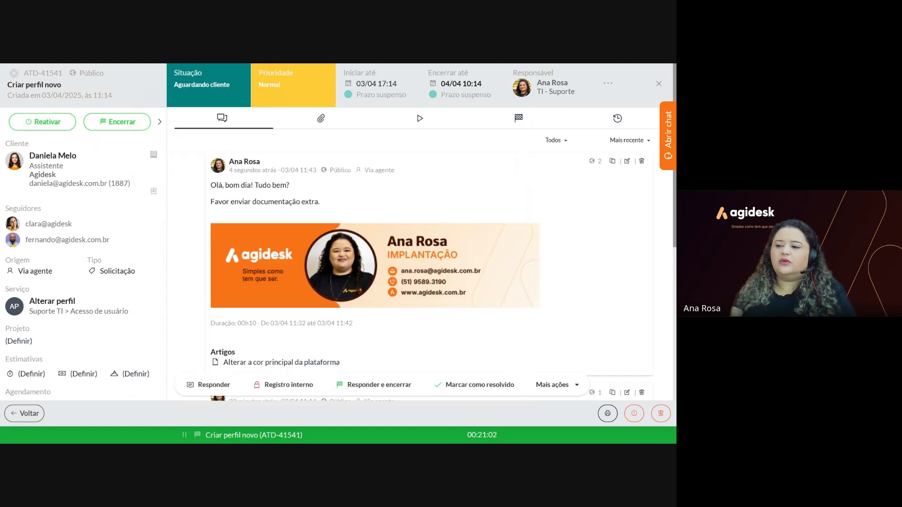
Review the posted reply with its linked article and the ticket's side details.
{"action": "scroll", "coordinate": [264, 300], "scroll_direction": "down", "scroll_amount": 5}
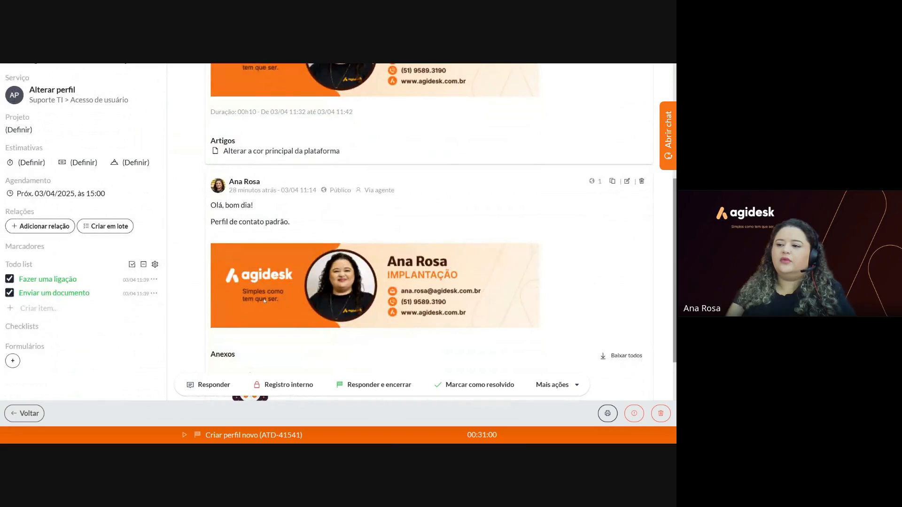
{"action": "scroll", "coordinate": [264, 300], "scroll_direction": "down", "scroll_amount": 2}
{"action": "scroll", "coordinate": [260, 315], "scroll_direction": "up", "scroll_amount": 5}
{"action": "scroll", "coordinate": [257, 331], "scroll_direction": "down", "scroll_amount": 2}
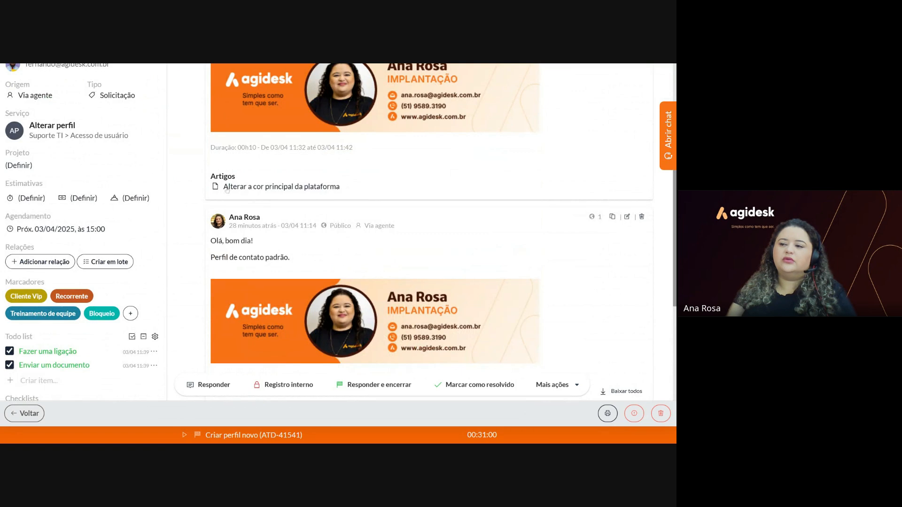
Change the ticket's status to Aguardando seller and save it.
{"action": "scroll", "coordinate": [289, 234], "scroll_direction": "up", "scroll_amount": 5}
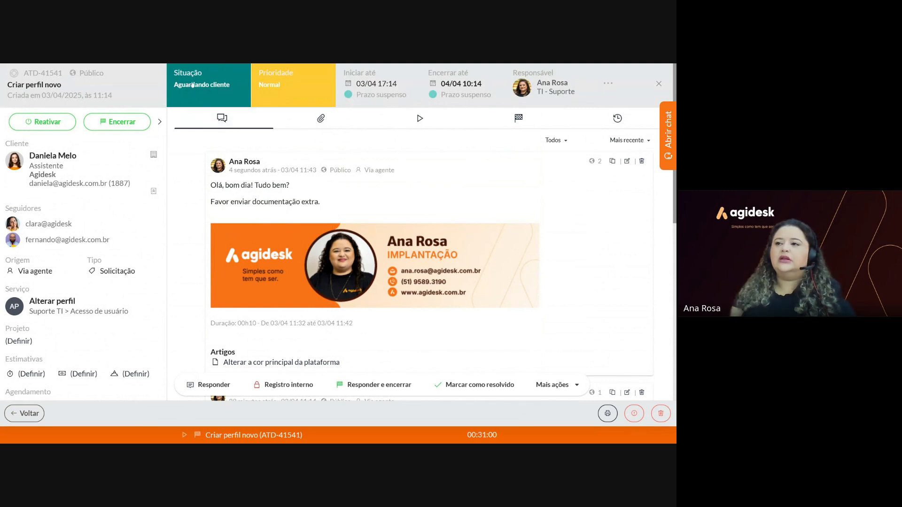
{"action": "left_click", "coordinate": [190, 87]}
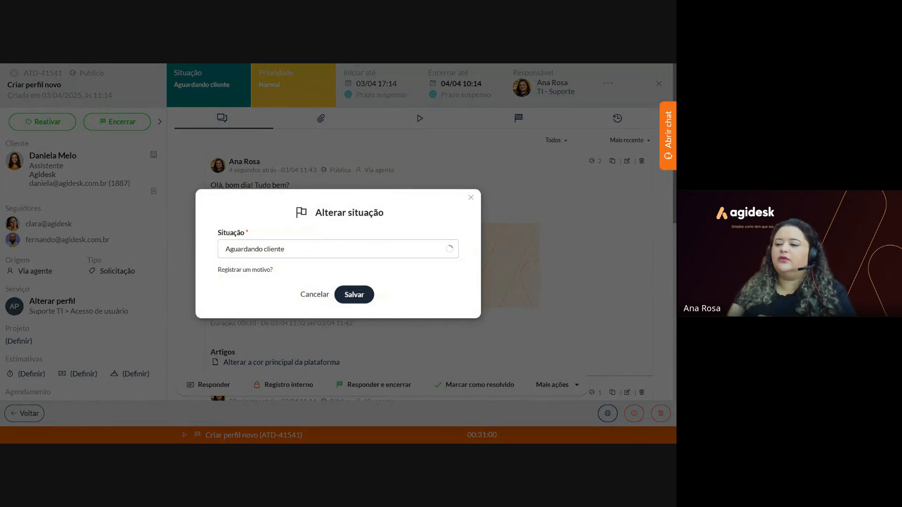
{"action": "scroll", "coordinate": [285, 284], "scroll_direction": "down", "scroll_amount": 2}
{"action": "left_click", "coordinate": [277, 243]}
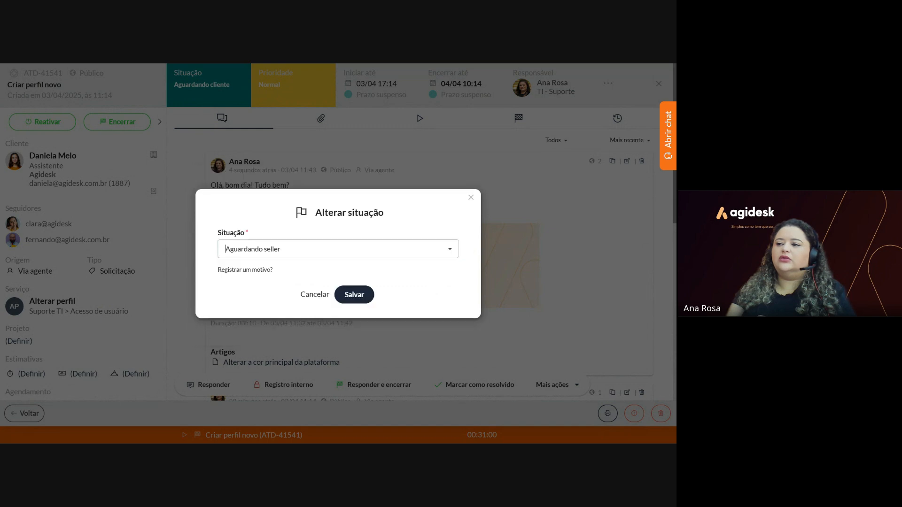
{"action": "left_click", "coordinate": [361, 290]}
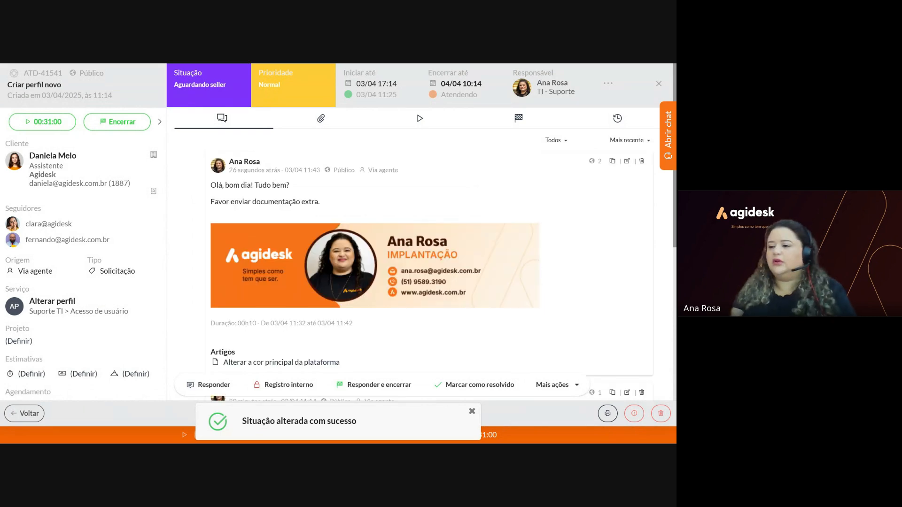
Start an internal record on the ticket with the text "Olá, esse atendimento falta documentação.".
{"action": "left_click", "coordinate": [288, 385]}
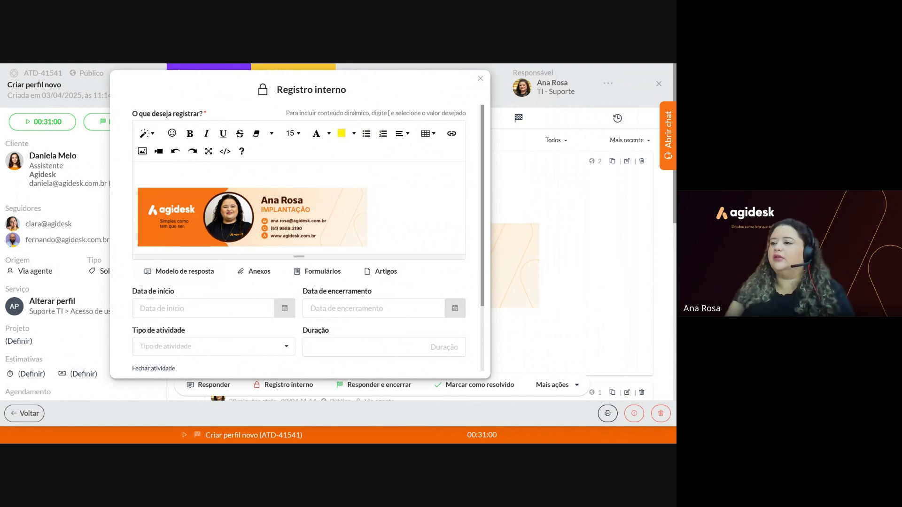
{"action": "type", "text": "O"}
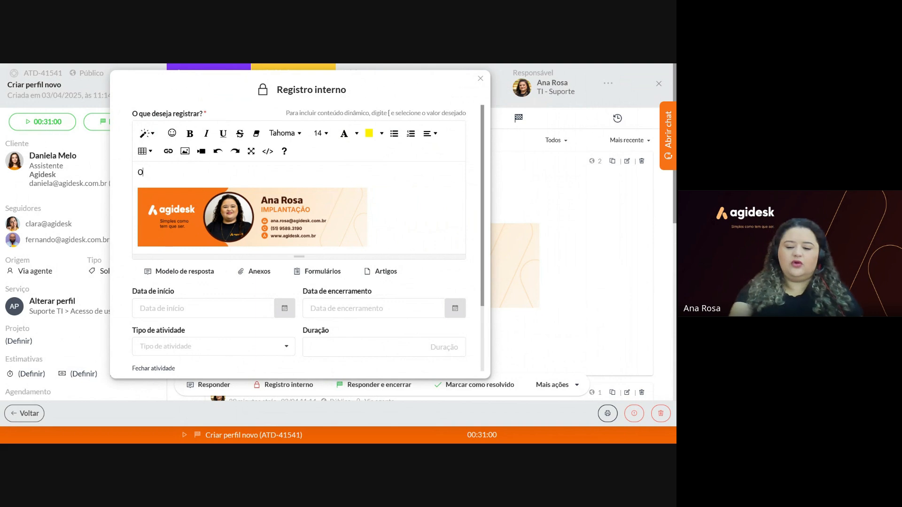
{"action": "type", "text": "lá, "}
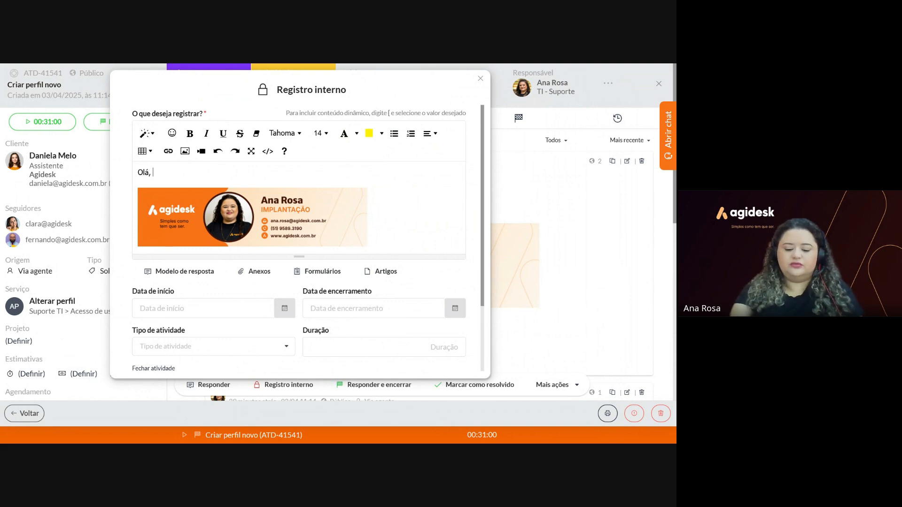
{"action": "type", "text": "esse aten"}
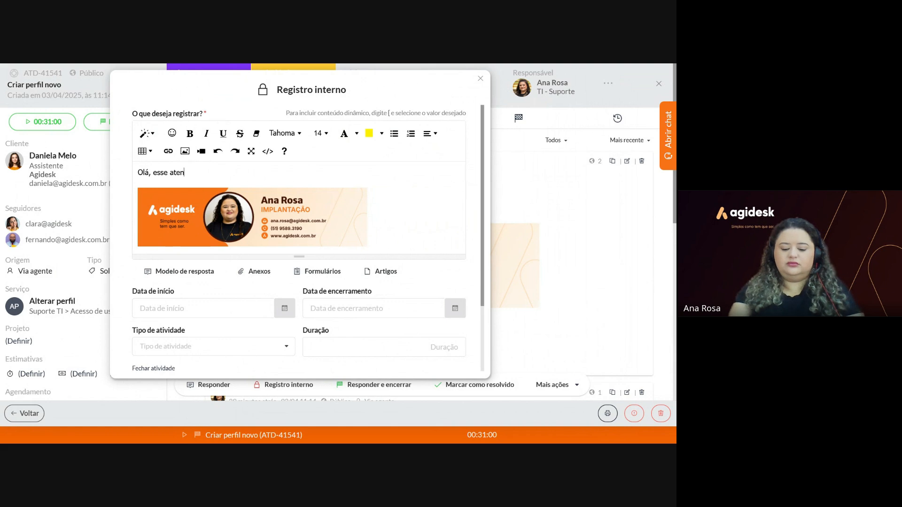
{"action": "type", "text": "dimento falta d"}
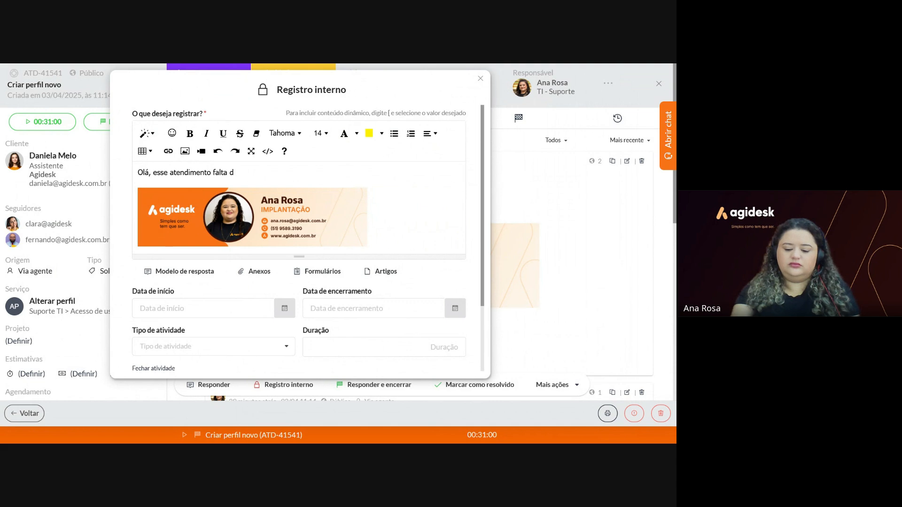
{"action": "type", "text": "ocument"}
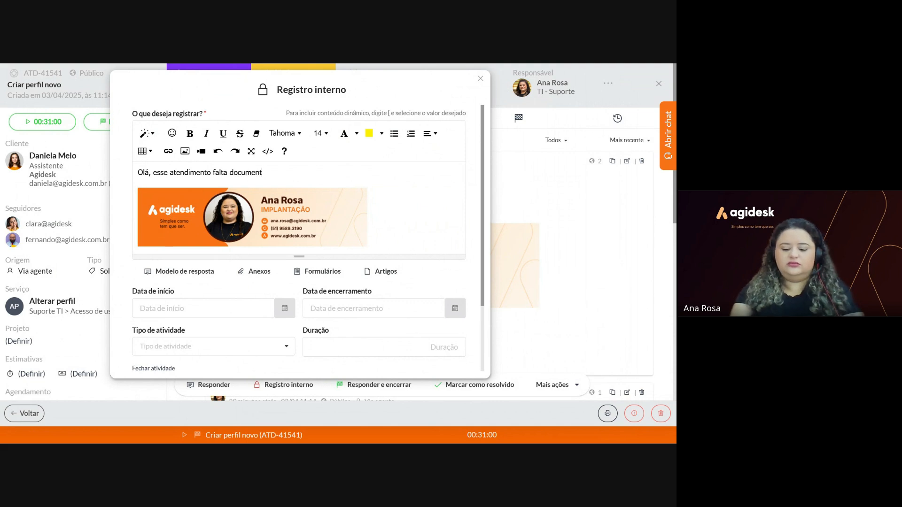
{"action": "type", "text": "ação"}
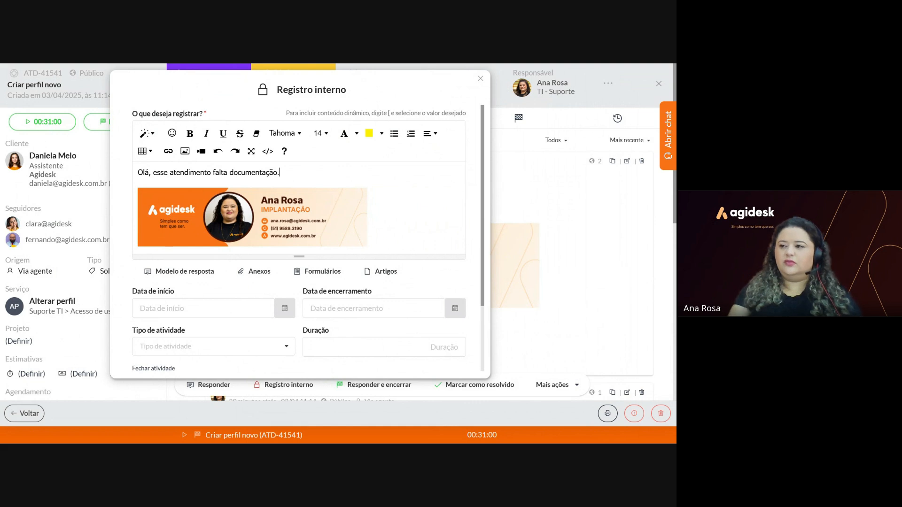
{"action": "type", "text": "."}
Set the internal record's duration to 00:01 and save the record.
{"action": "scroll", "coordinate": [307, 282], "scroll_direction": "down", "scroll_amount": 2}
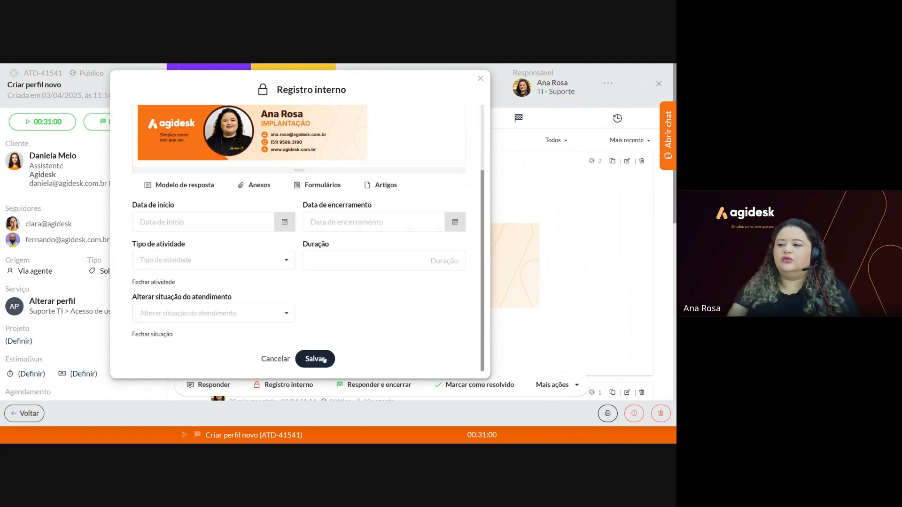
{"action": "left_click", "coordinate": [315, 359]}
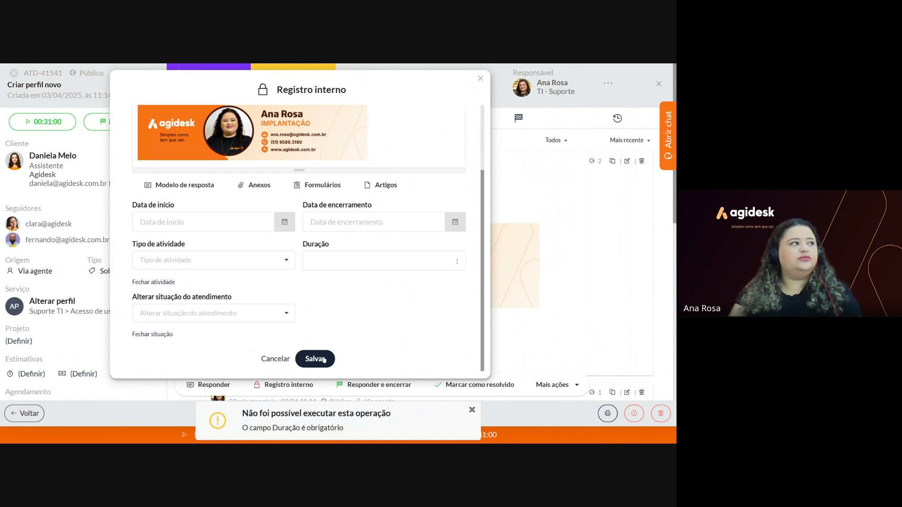
{"action": "left_click", "coordinate": [394, 262]}
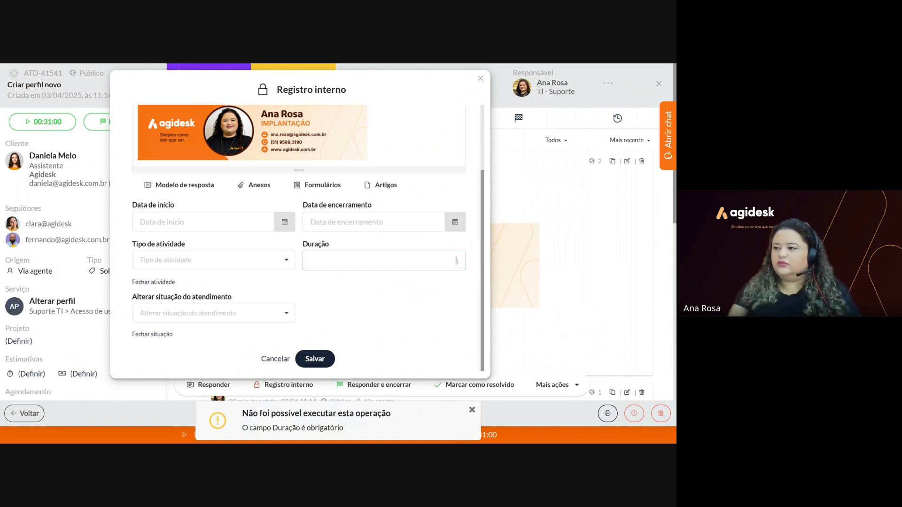
{"action": "type", "text": "01"}
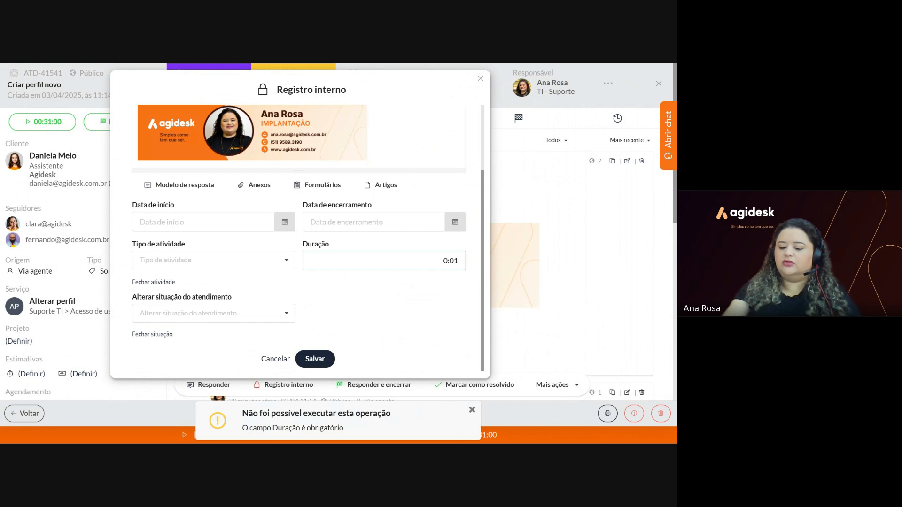
{"action": "key", "text": "BackSpace"}
{"action": "type", "text": "01"}
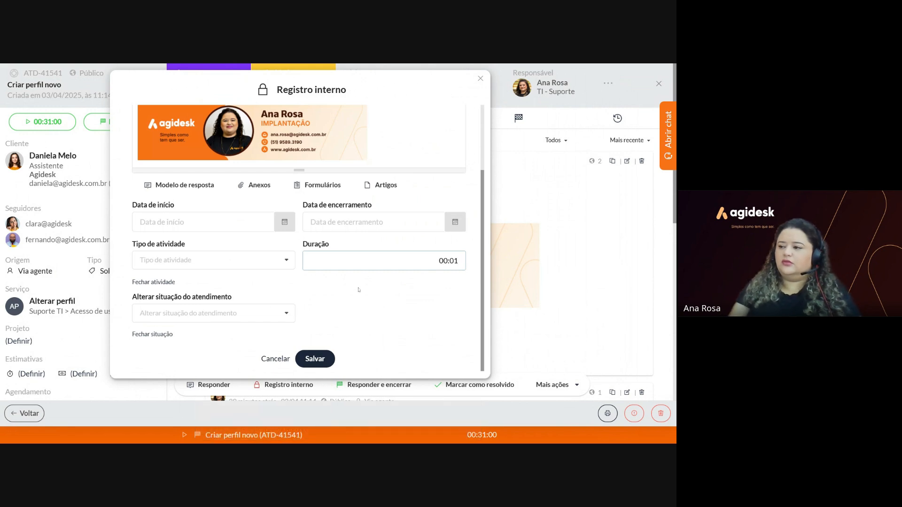
{"action": "left_click", "coordinate": [332, 362]}
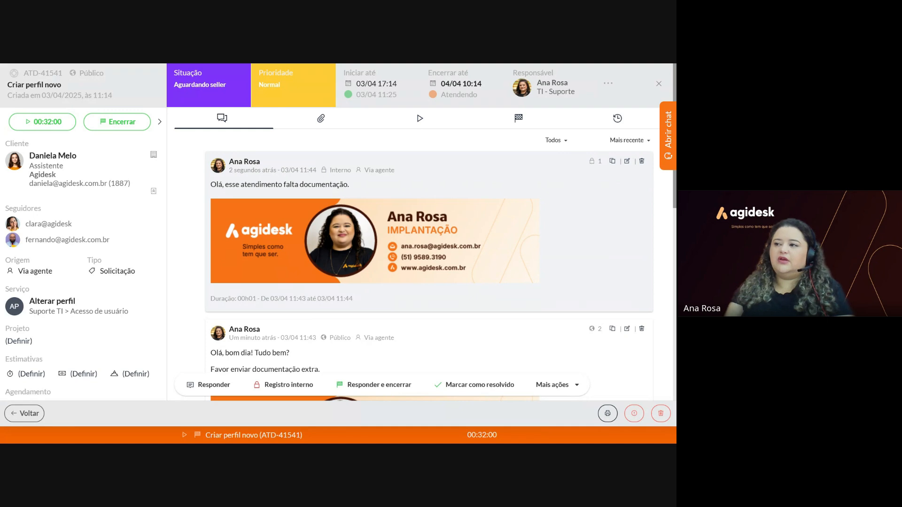
{"action": "left_click_drag", "start_coordinate": [324, 172], "coordinate": [352, 172]}
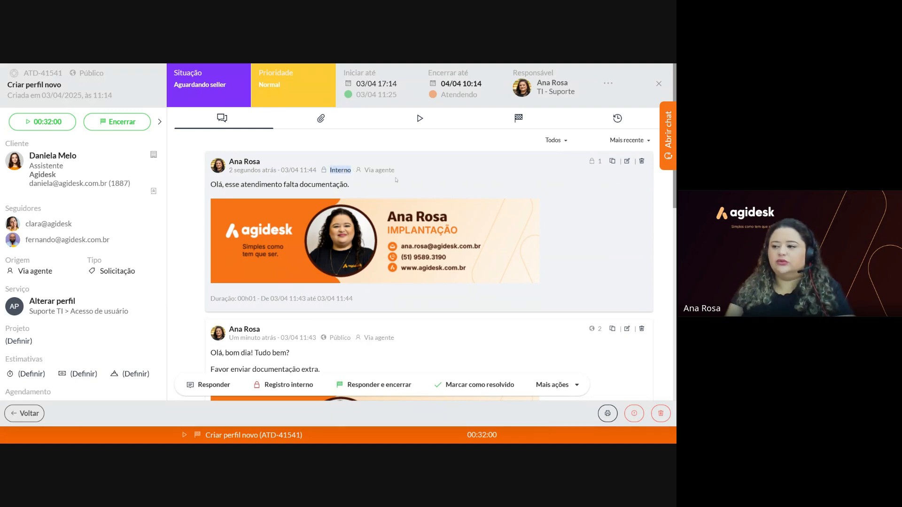
{"action": "scroll", "coordinate": [441, 276], "scroll_direction": "down", "scroll_amount": 1}
{"action": "scroll", "coordinate": [441, 277], "scroll_direction": "up", "scroll_amount": 1}
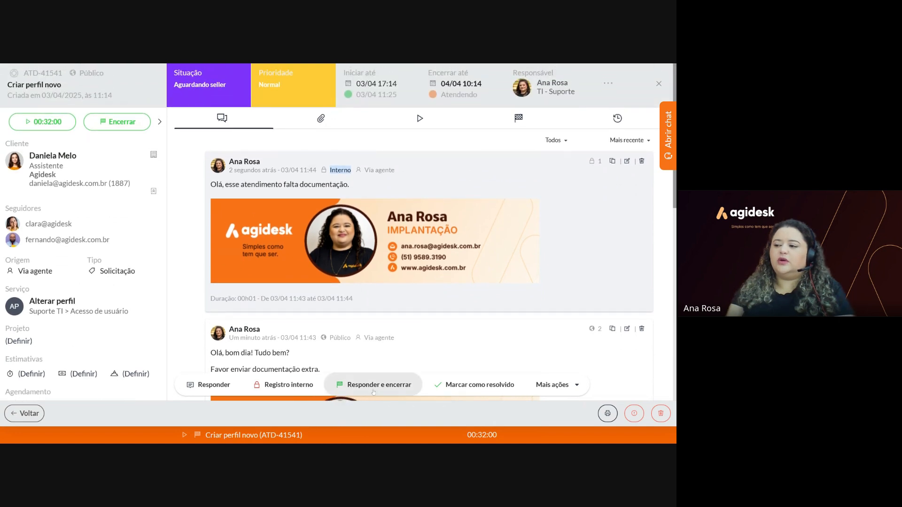
Start a closing reply for the ticket with the solution text "Olá, foi resolvido seu atendimento.".
{"action": "left_click", "coordinate": [376, 392]}
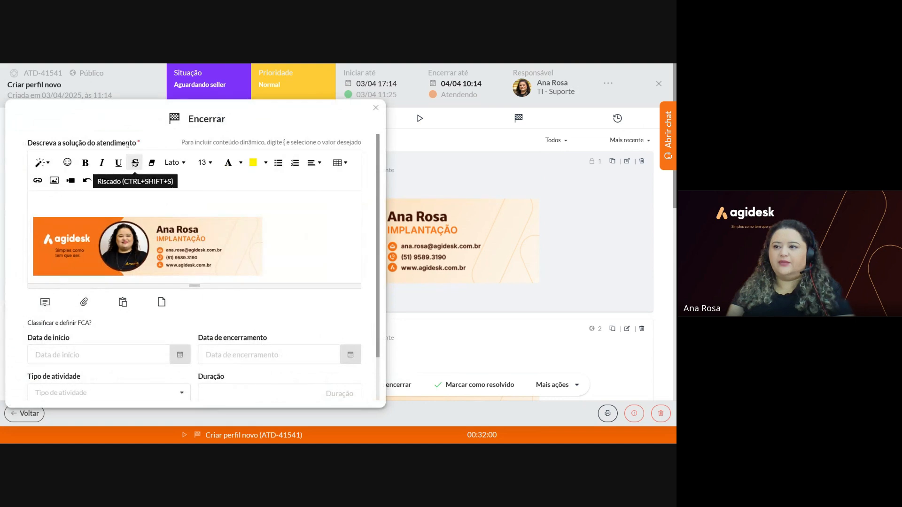
{"action": "left_click_drag", "start_coordinate": [128, 120], "coordinate": [304, 132]}
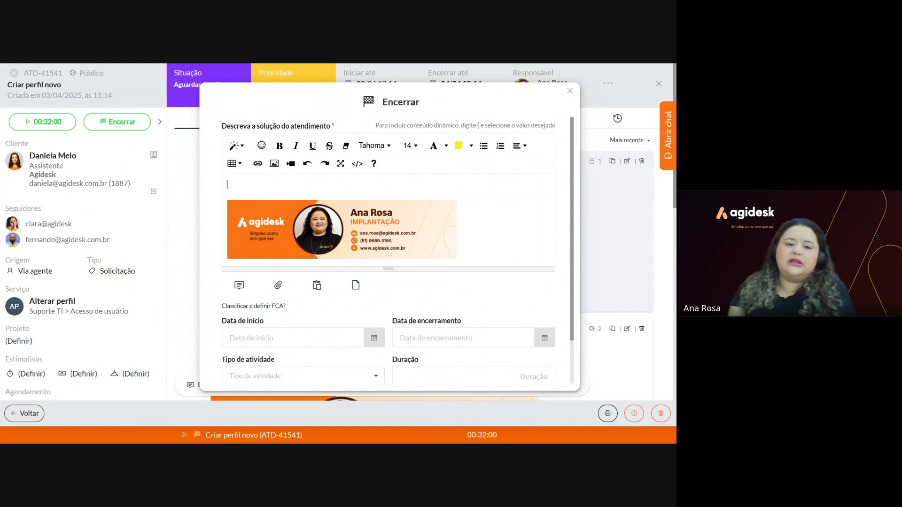
{"action": "type", "text": "Olá, "}
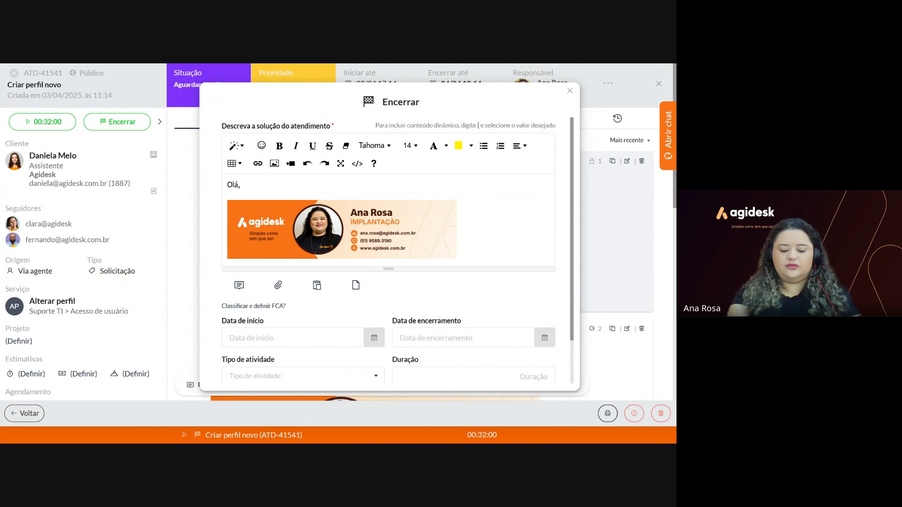
{"action": "type", "text": "foi"}
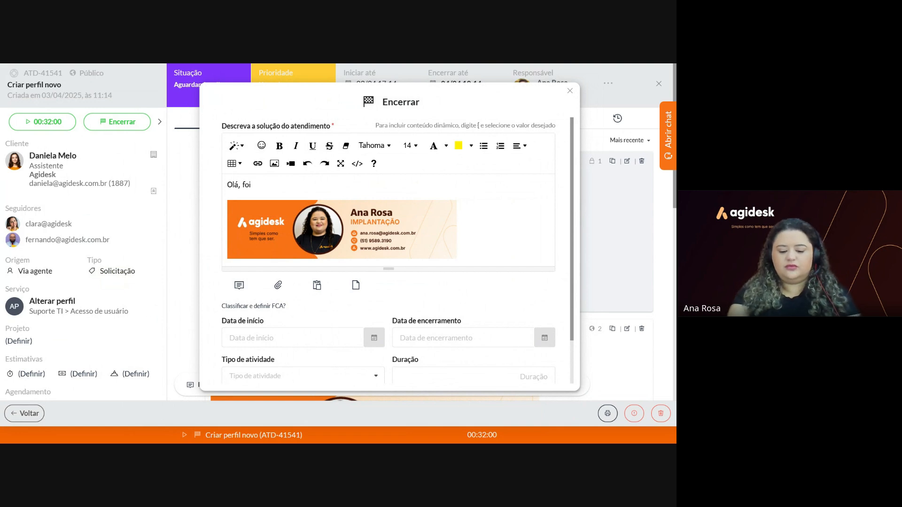
{"action": "type", "text": " resolvido"}
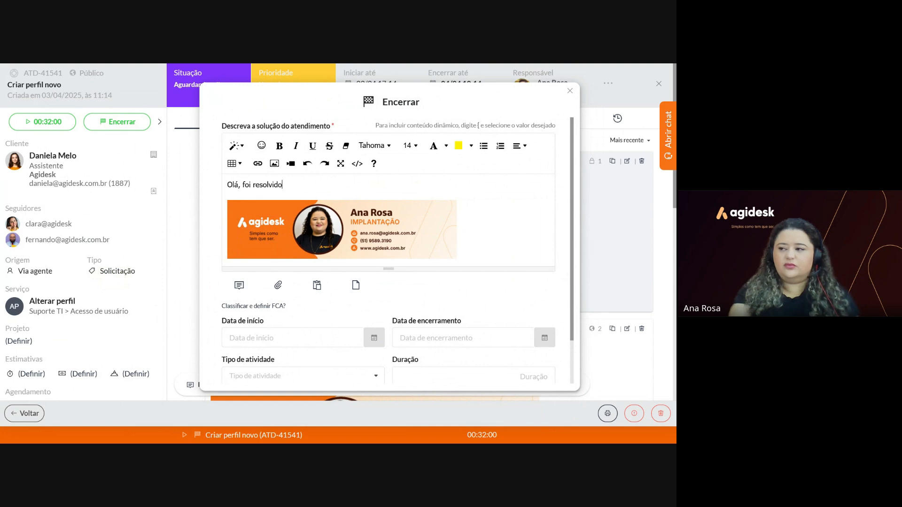
{"action": "type", "text": " seu ate"}
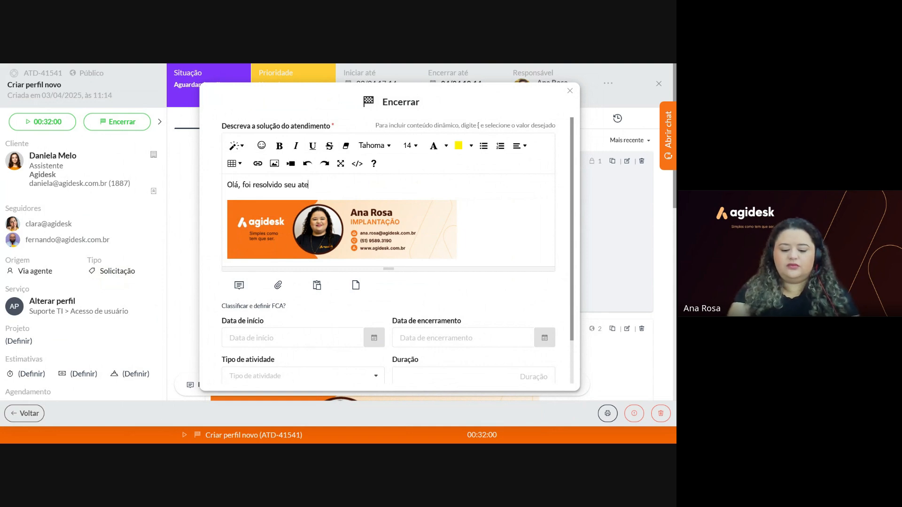
{"action": "type", "text": "ndi"}
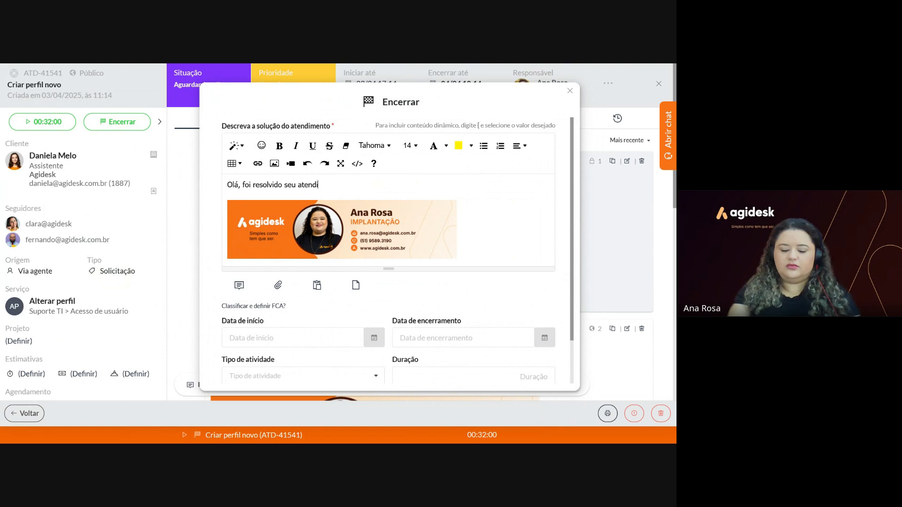
{"action": "type", "text": "mento."}
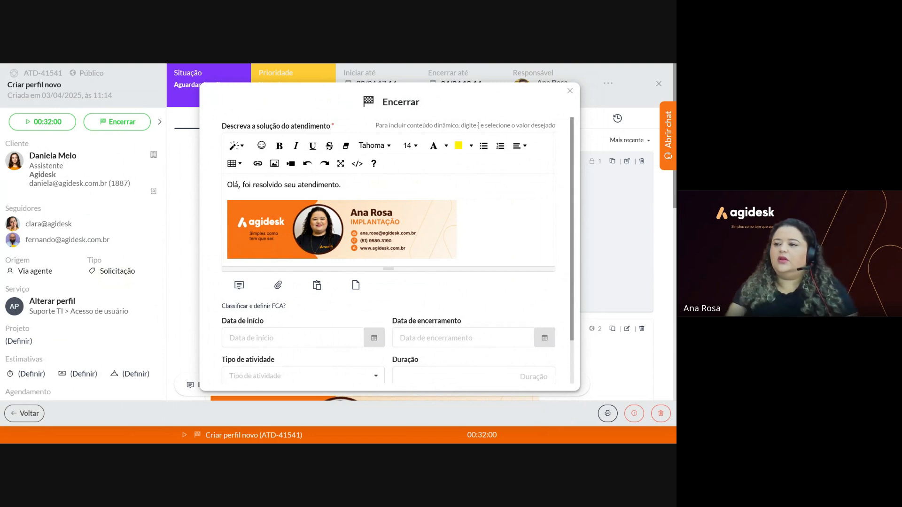
Set the closing reply's duration to 00:01 and save it to close the ticket.
{"action": "scroll", "coordinate": [388, 251], "scroll_direction": "down", "scroll_amount": 2}
{"action": "left_click", "coordinate": [473, 325]}
{"action": "type", "text": "01"}
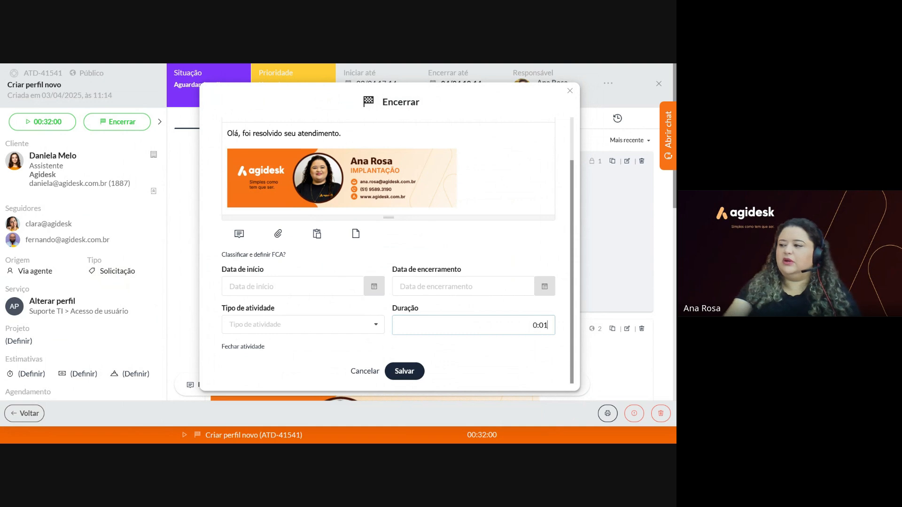
{"action": "left_click", "coordinate": [419, 369]}
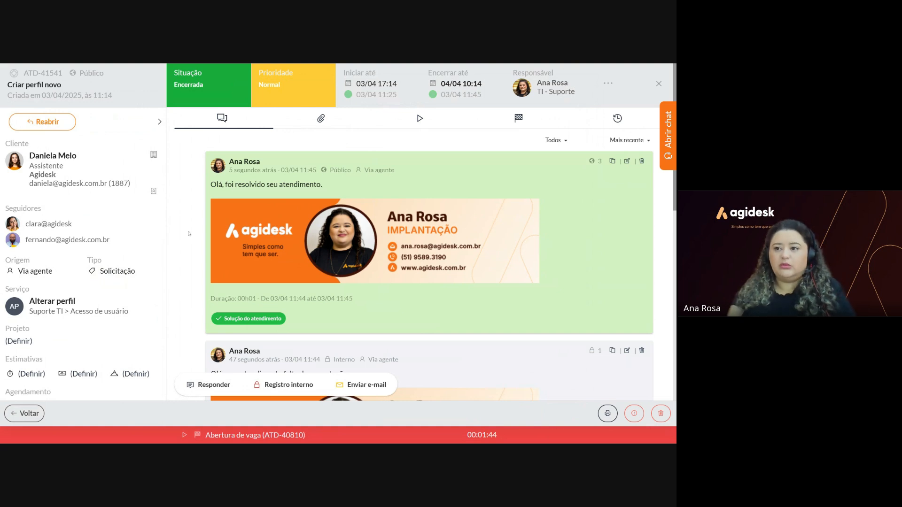
Reopen the closed ticket with the comment "Treinamento".
{"action": "left_click", "coordinate": [43, 124]}
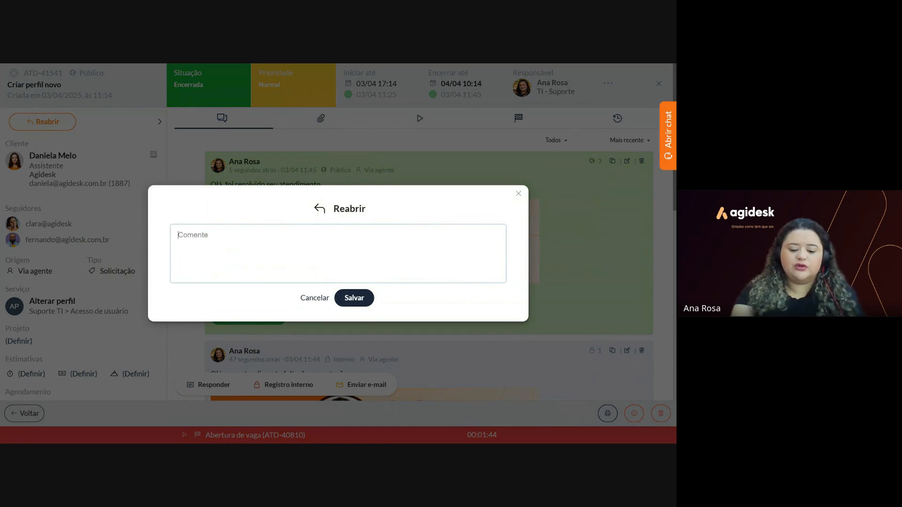
{"action": "type", "text": "Treinamento"}
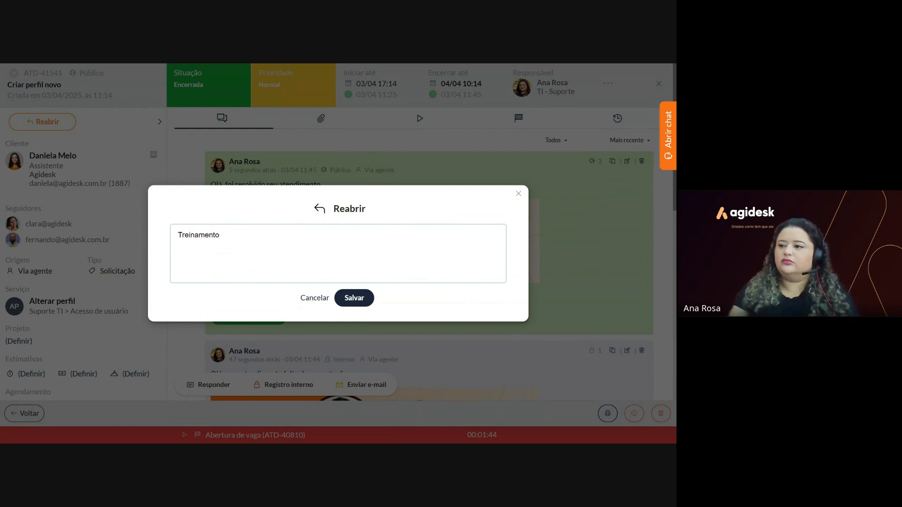
{"action": "left_click", "coordinate": [349, 305]}
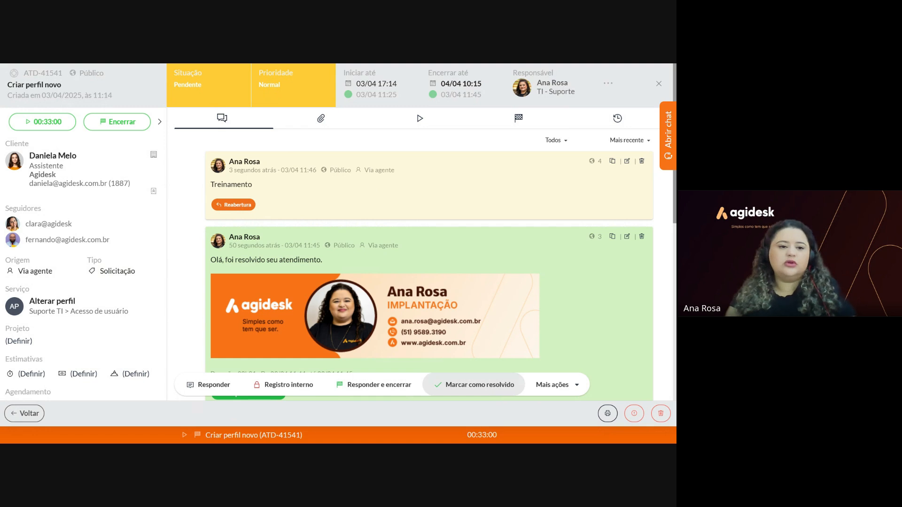
Mark the reopened ticket as resolved and confirm its closure.
{"action": "left_click", "coordinate": [474, 385]}
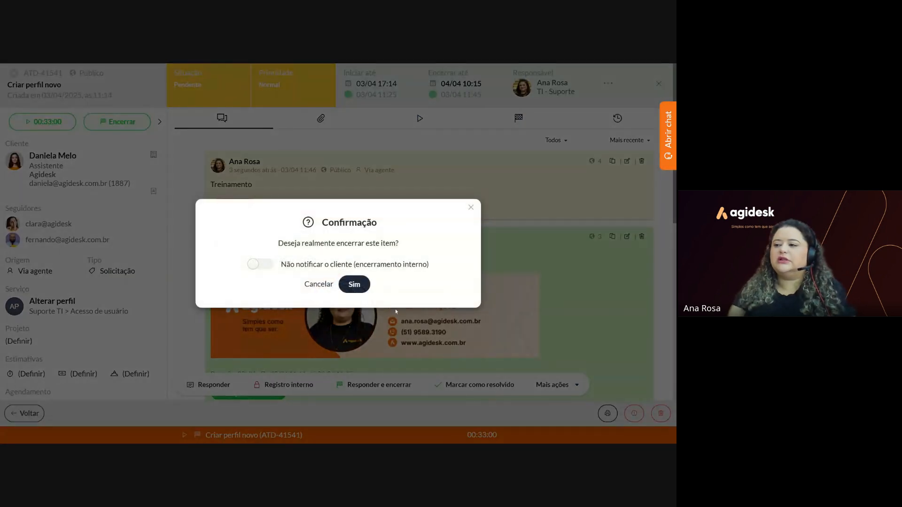
{"action": "left_click", "coordinate": [363, 291]}
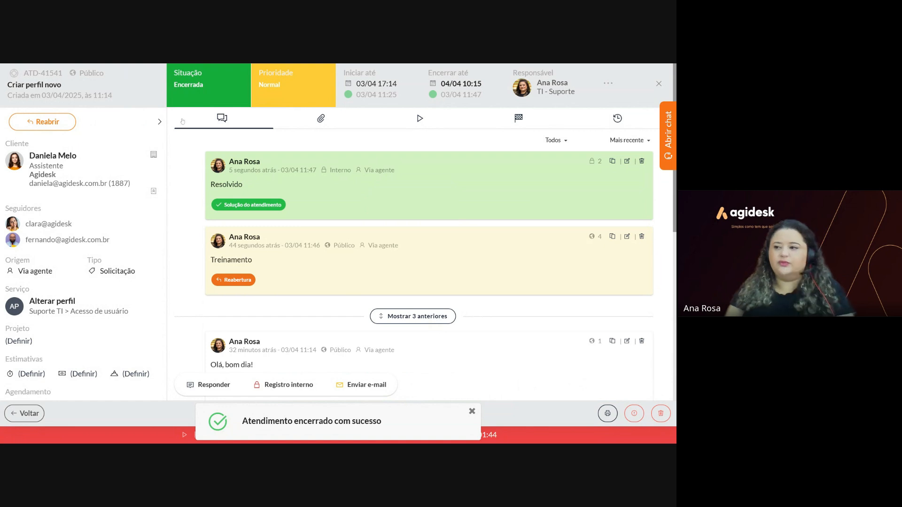
Reopen the resolved ticket with the comment "Treinamento".
{"action": "left_click", "coordinate": [57, 123]}
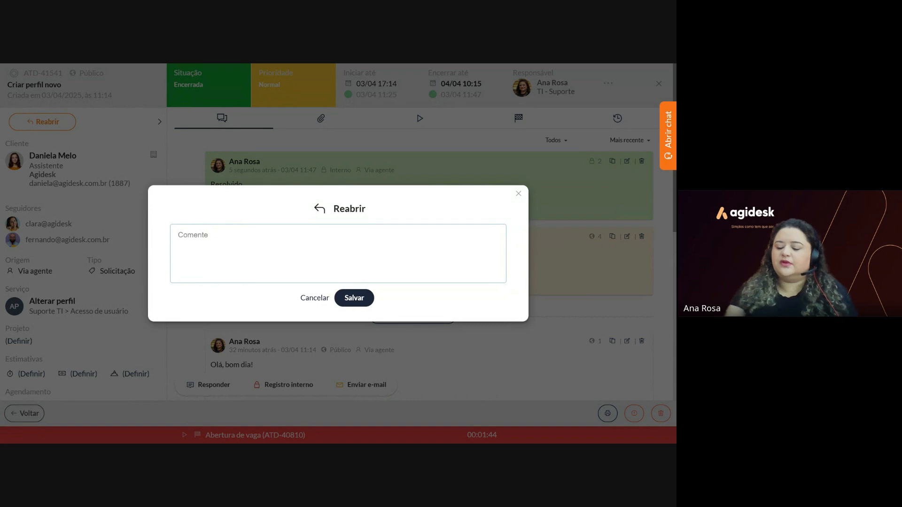
{"action": "type", "text": "Treinamento"}
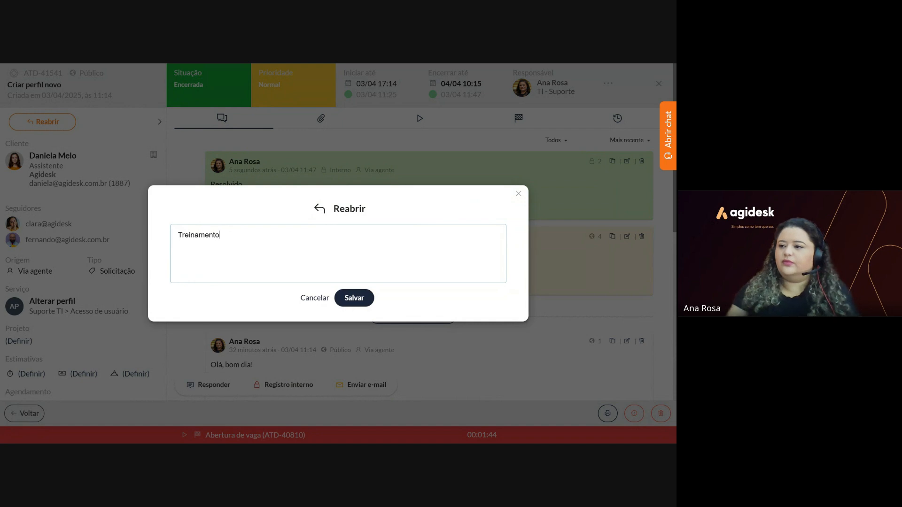
{"action": "left_click", "coordinate": [356, 298]}
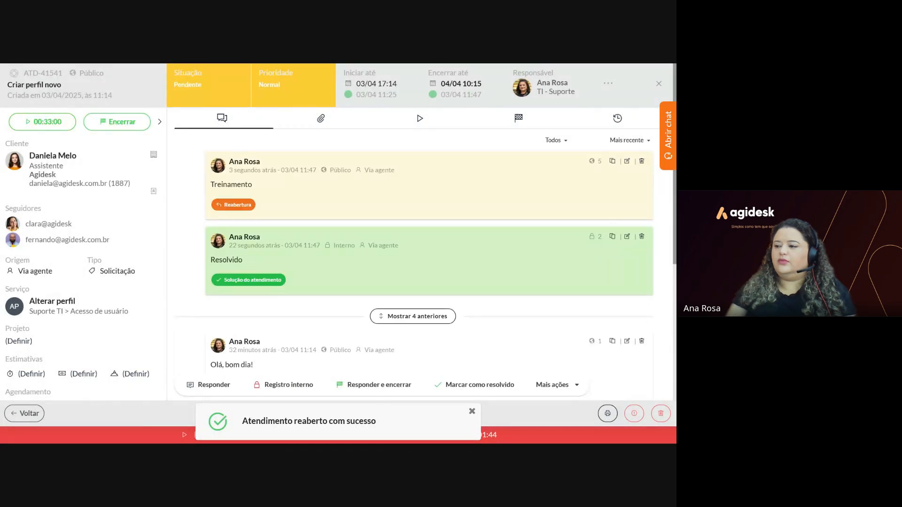
Start an approval request for the ticket and view the available approval flows without choosing one.
{"action": "left_click", "coordinate": [574, 392]}
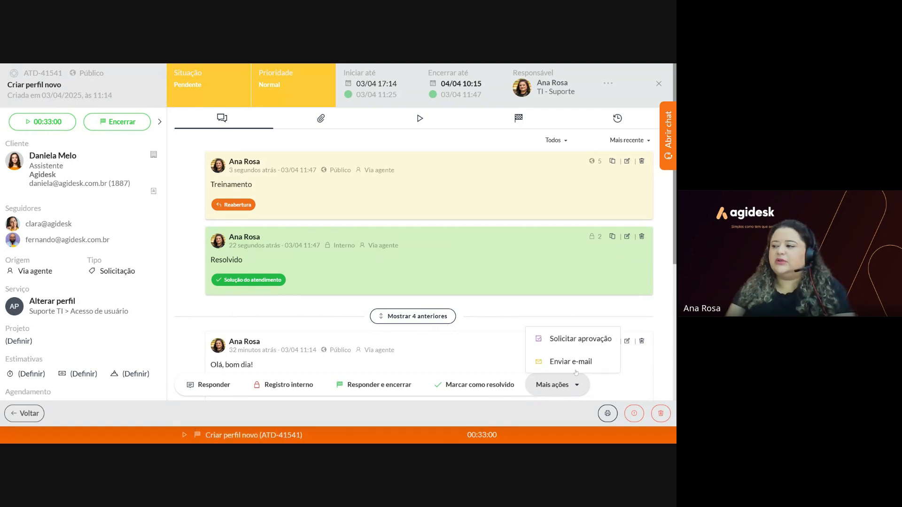
{"action": "left_click", "coordinate": [570, 340]}
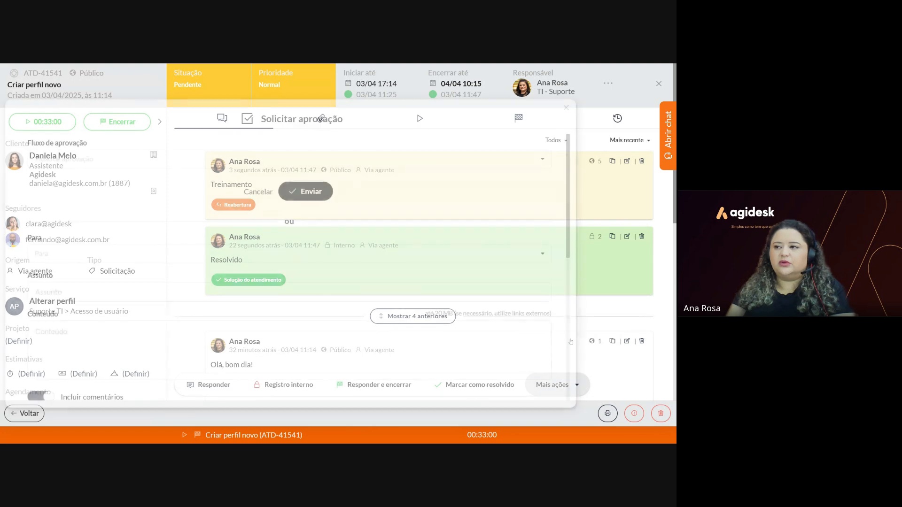
{"action": "left_click_drag", "start_coordinate": [178, 106], "coordinate": [249, 87]}
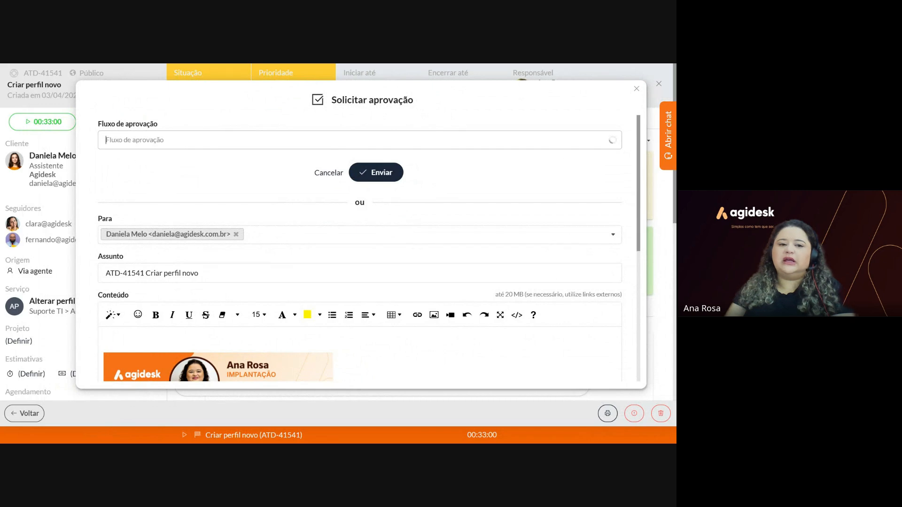
{"action": "left_click", "coordinate": [258, 140]}
{"action": "scroll", "coordinate": [262, 197], "scroll_direction": "down", "scroll_amount": 5}
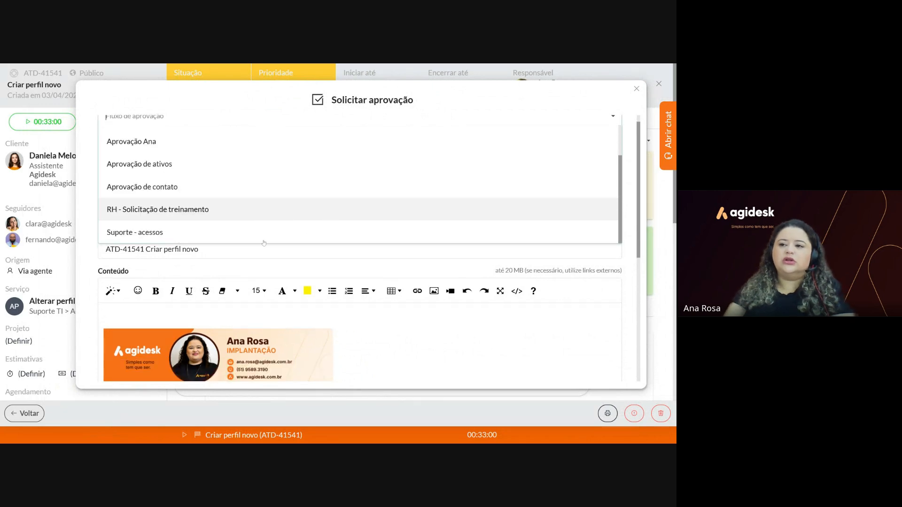
{"action": "scroll", "coordinate": [214, 240], "scroll_direction": "up", "scroll_amount": 3}
{"action": "left_click", "coordinate": [91, 165]}
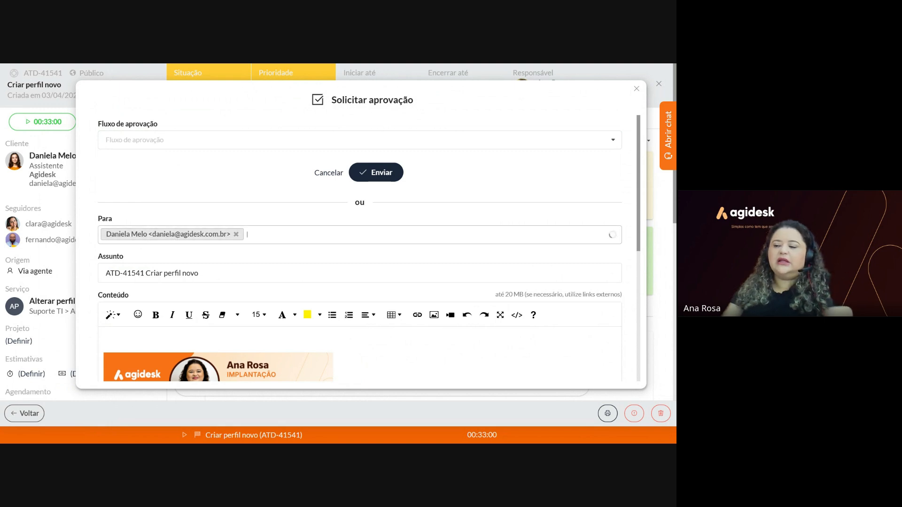
Add two more recipients to the approval request: the responsible agent and the second listed follower.
{"action": "left_click", "coordinate": [249, 235]}
{"action": "left_click", "coordinate": [226, 279]}
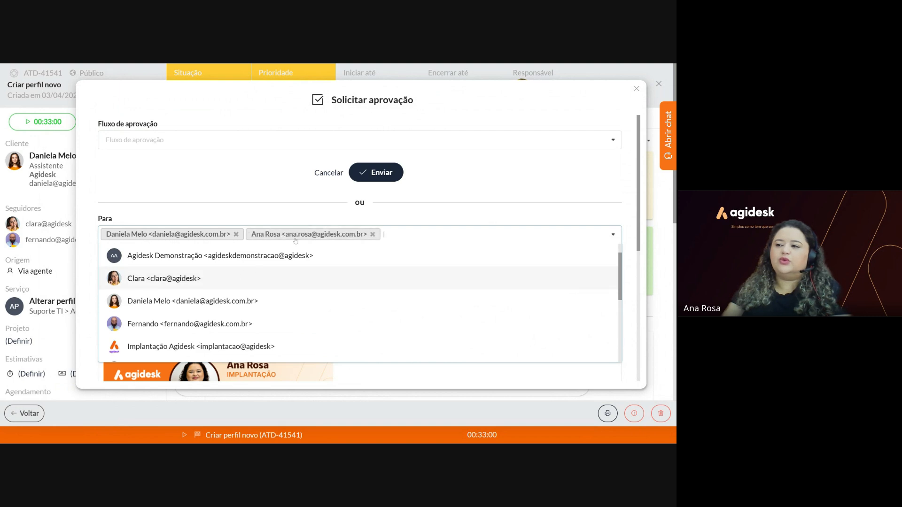
{"action": "left_click", "coordinate": [158, 325]}
{"action": "left_click", "coordinate": [94, 267]}
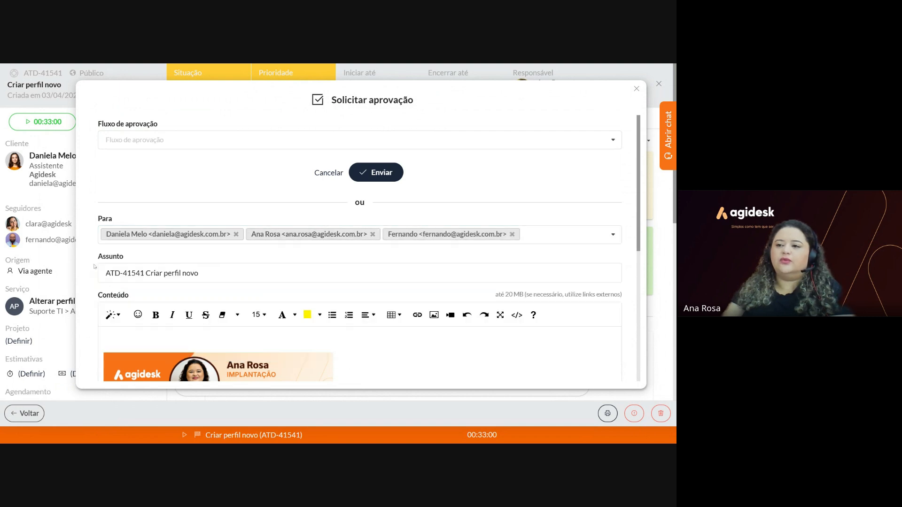
Write the approval message "Olá, preciso de aprovação do orçamento" above the signature.
{"action": "scroll", "coordinate": [360, 248], "scroll_direction": "down", "scroll_amount": 1}
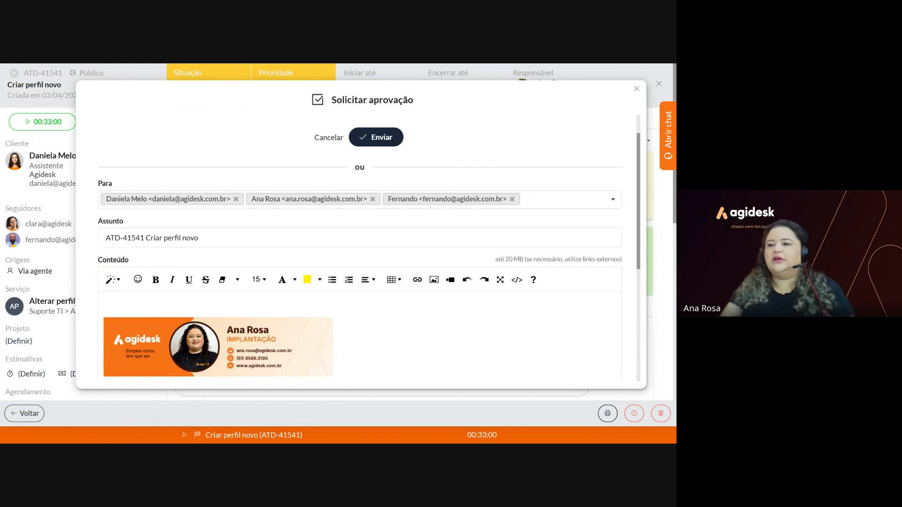
{"action": "left_click", "coordinate": [104, 303]}
{"action": "type", "text": "O"}
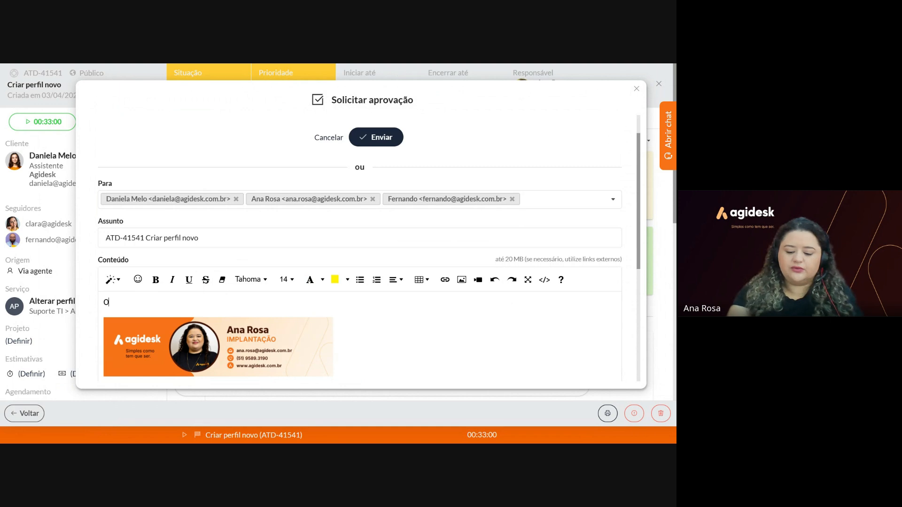
{"action": "type", "text": "lá, precis"}
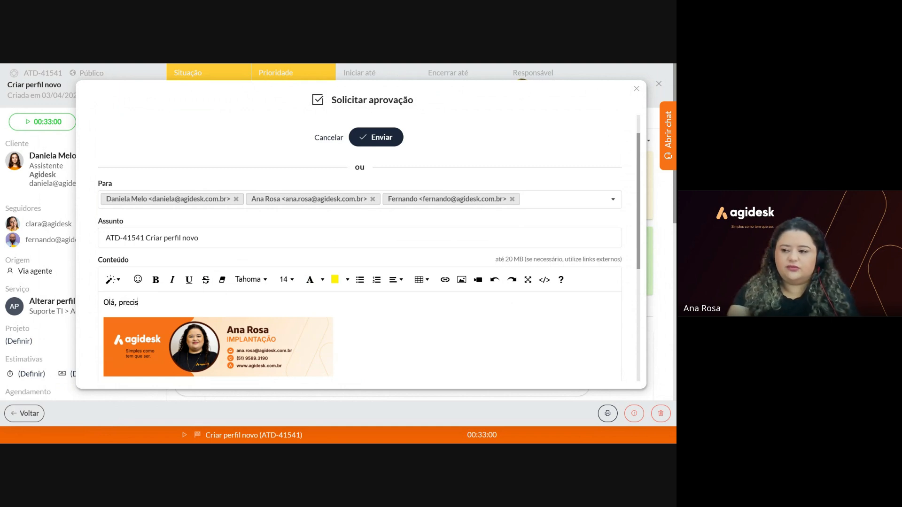
{"action": "type", "text": "o de apr"}
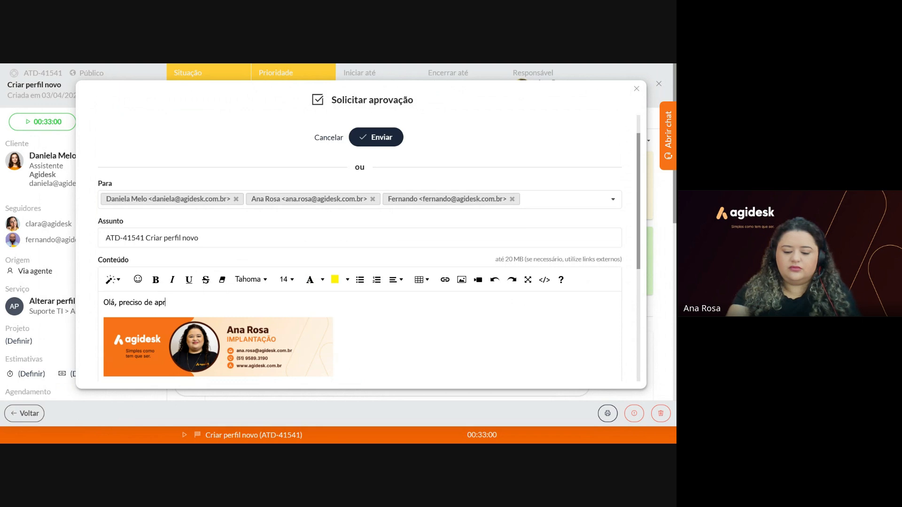
{"action": "type", "text": "ovação do"}
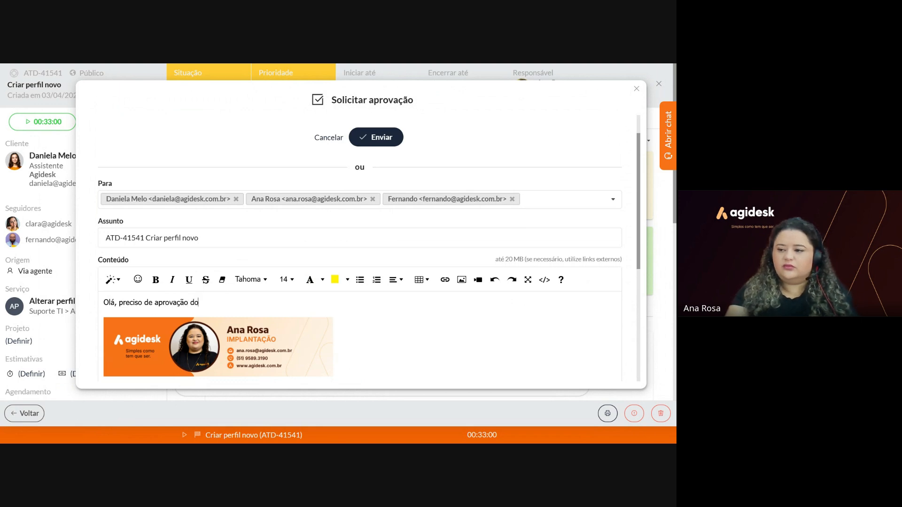
{"action": "type", "text": " orçamento"}
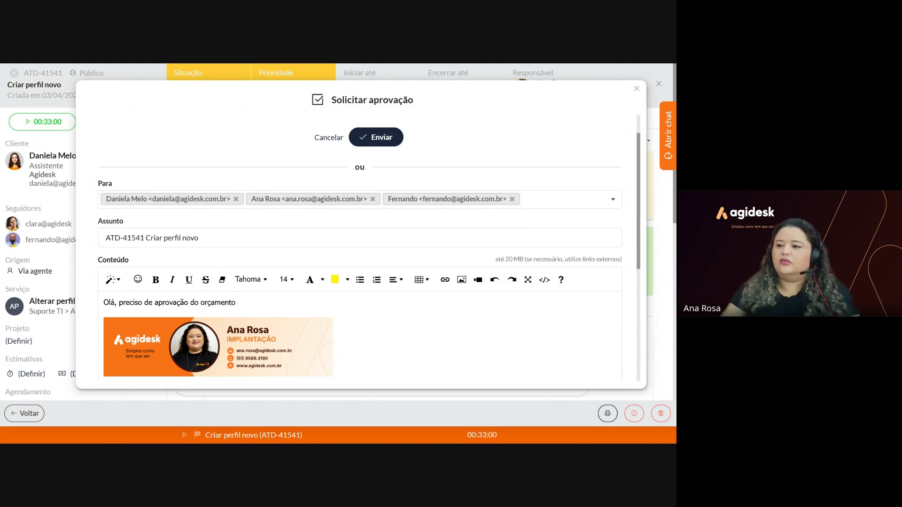
Check the options for included comments and attach the ticket's existing file Agidesk_Academy_selo1.png to the approval request.
{"action": "scroll", "coordinate": [284, 319], "scroll_direction": "down", "scroll_amount": 3}
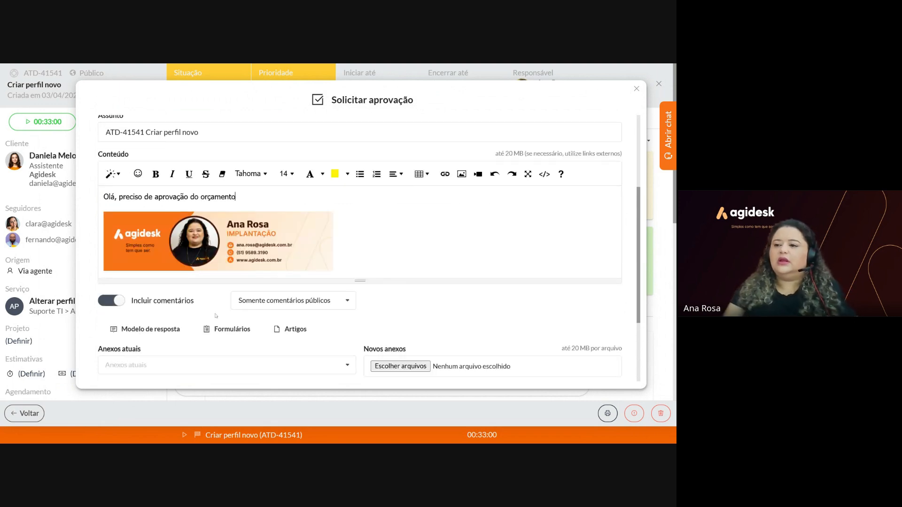
{"action": "scroll", "coordinate": [284, 318], "scroll_direction": "down", "scroll_amount": 2}
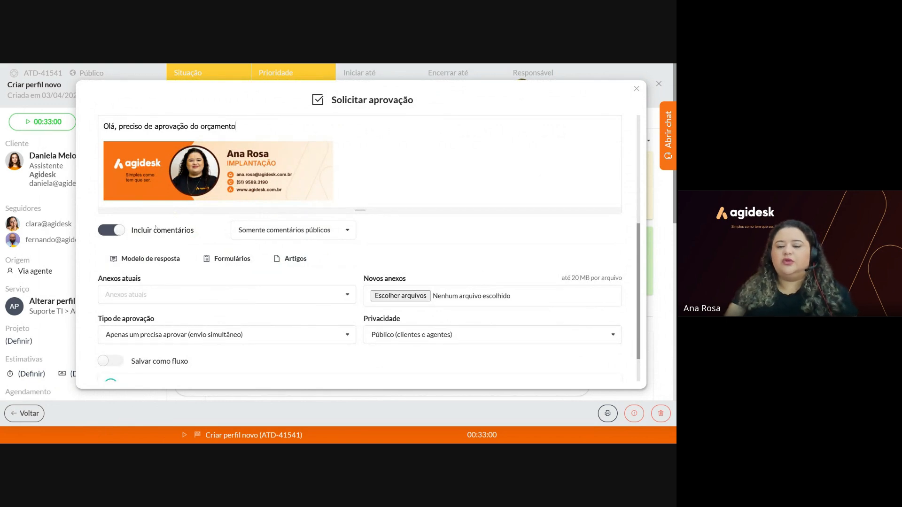
{"action": "left_click", "coordinate": [239, 229]}
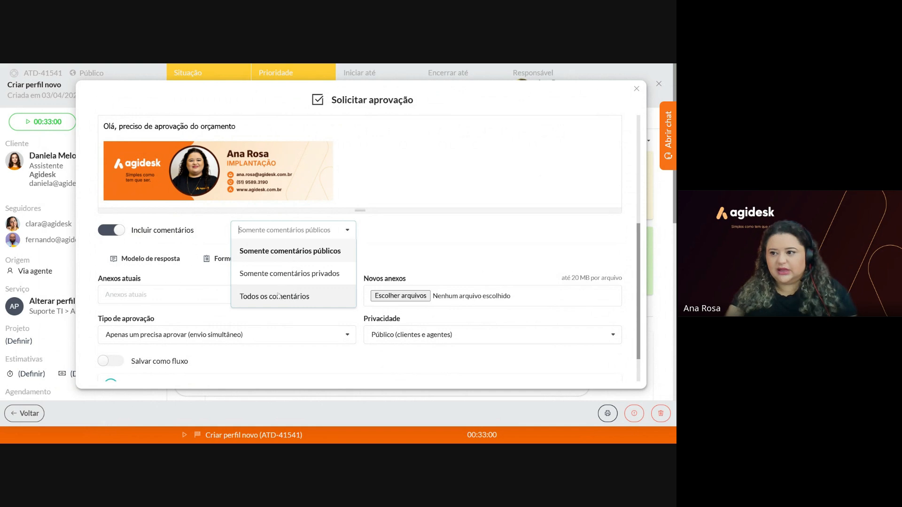
{"action": "left_click", "coordinate": [95, 253]}
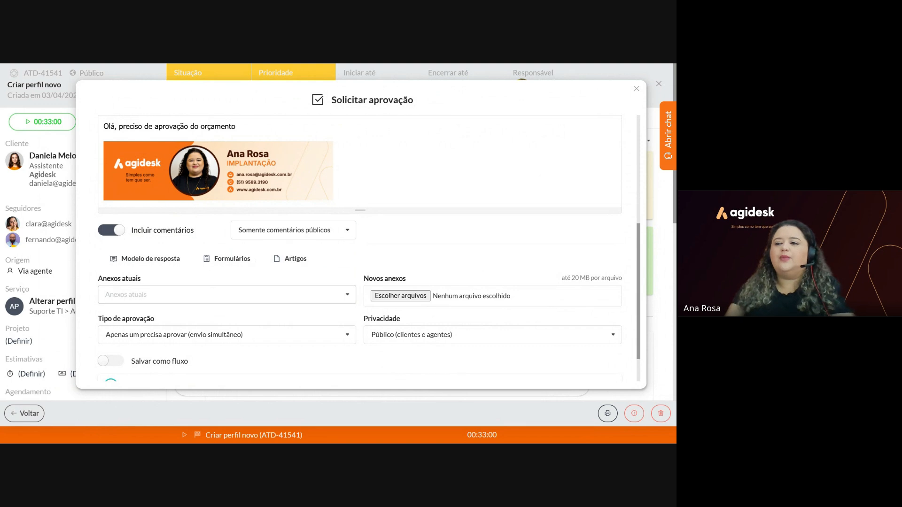
{"action": "left_click", "coordinate": [226, 295]}
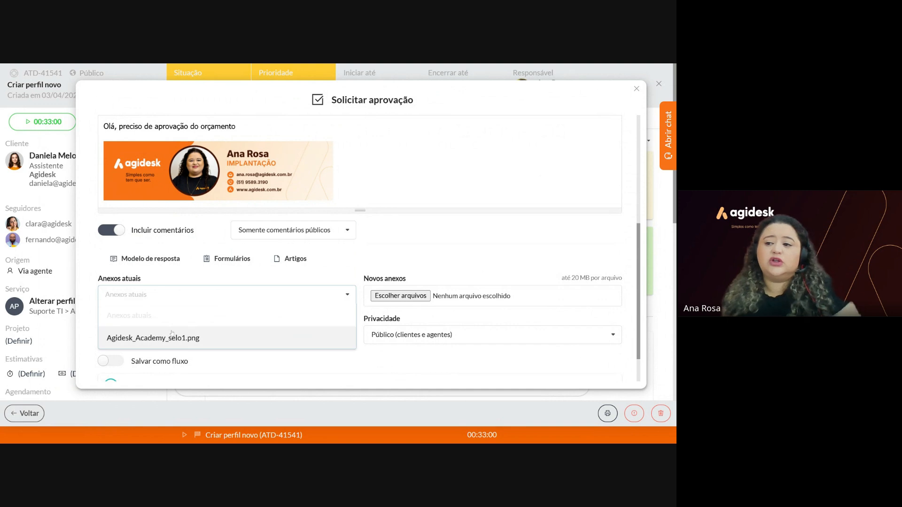
{"action": "left_click", "coordinate": [153, 338]}
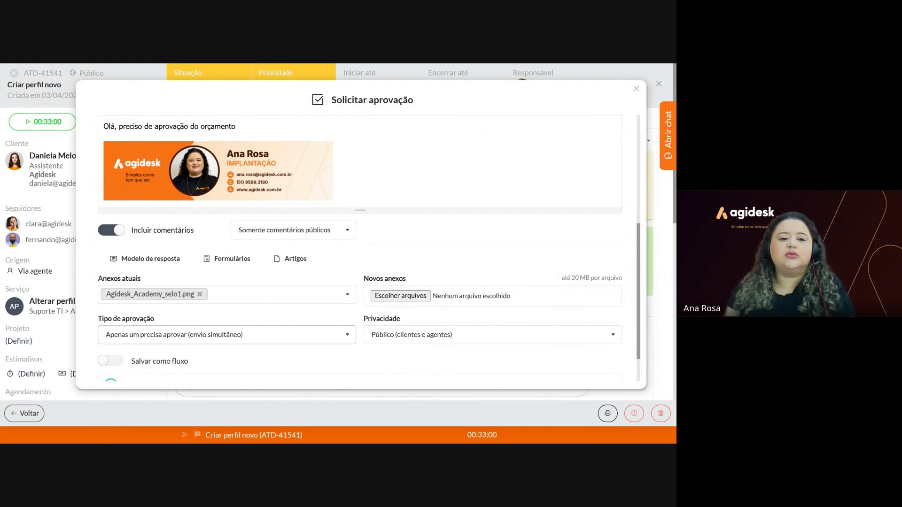
Set the approval type to "Todos precisam aprovar (envio sequencial)" and review the recipients.
{"action": "scroll", "coordinate": [266, 348], "scroll_direction": "up", "scroll_amount": 4}
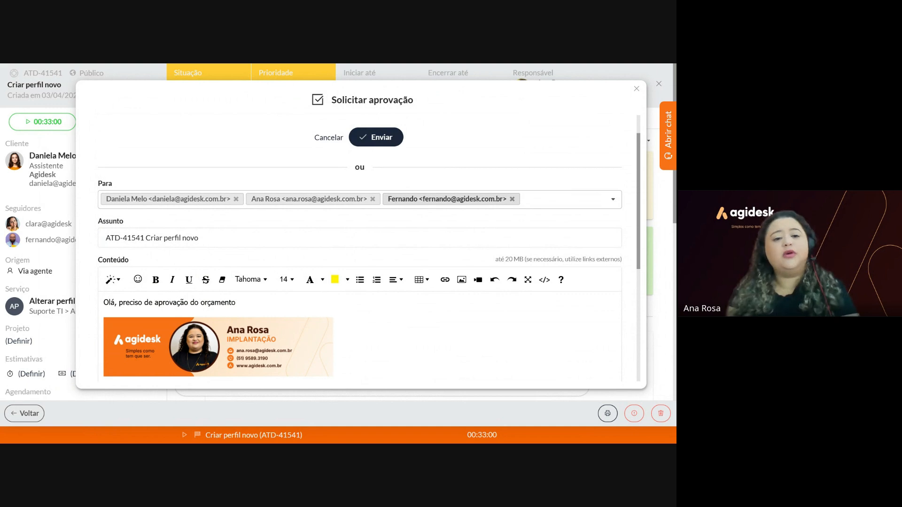
{"action": "scroll", "coordinate": [397, 197], "scroll_direction": "down", "scroll_amount": 4}
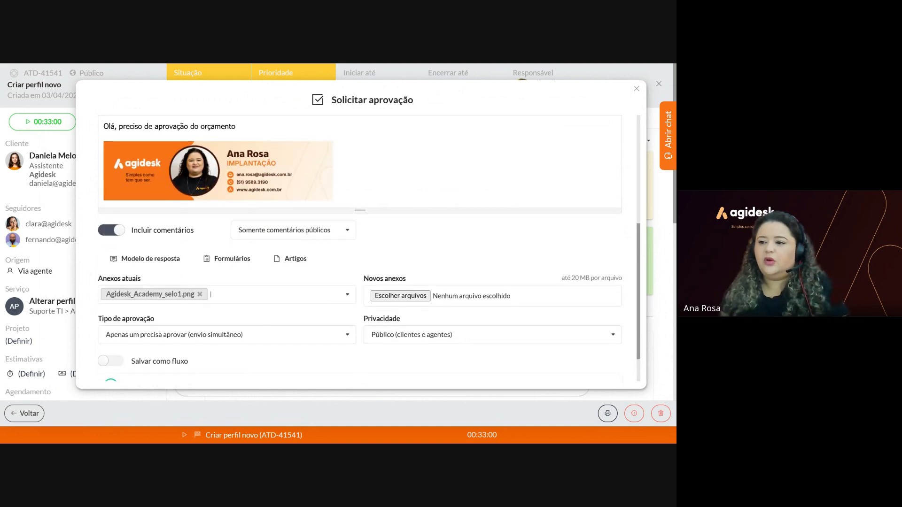
{"action": "left_click", "coordinate": [106, 335]}
{"action": "scroll", "coordinate": [199, 343], "scroll_direction": "down", "scroll_amount": 1}
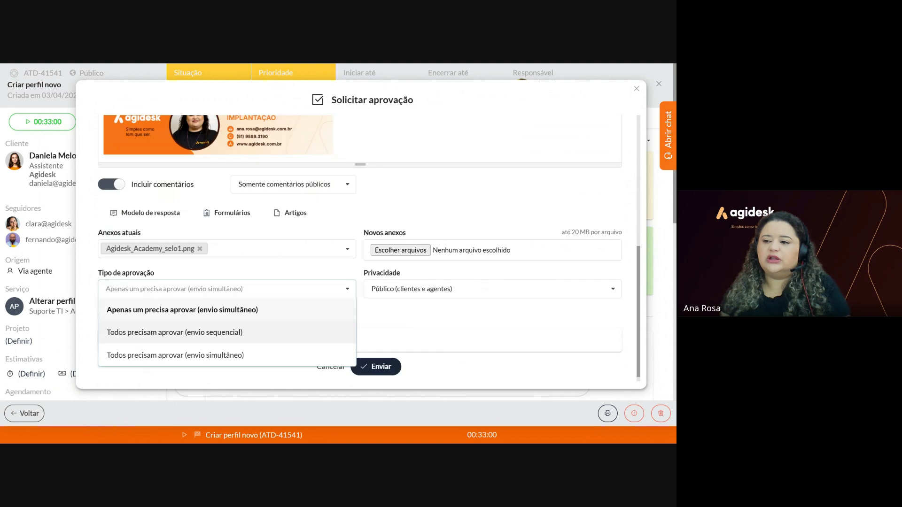
{"action": "left_click", "coordinate": [226, 334]}
{"action": "scroll", "coordinate": [267, 313], "scroll_direction": "up", "scroll_amount": 5}
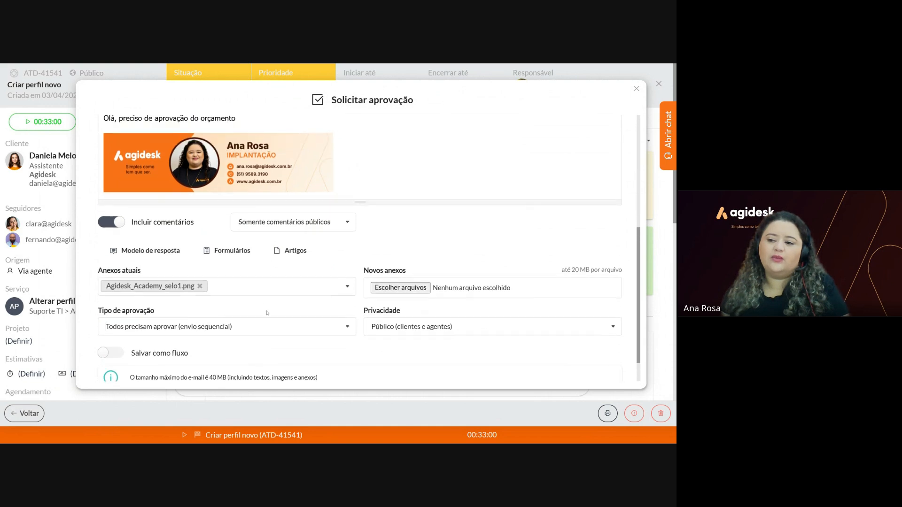
{"action": "scroll", "coordinate": [267, 313], "scroll_direction": "up", "scroll_amount": 1}
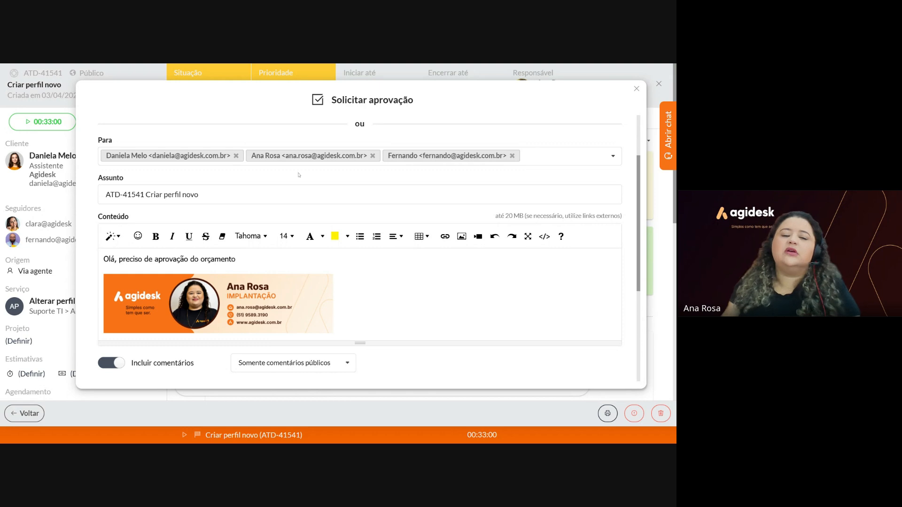
Change the approval type to "Todos precisam aprovar (envio simultâneo)" and review the recipients.
{"action": "scroll", "coordinate": [299, 188], "scroll_direction": "down", "scroll_amount": 5}
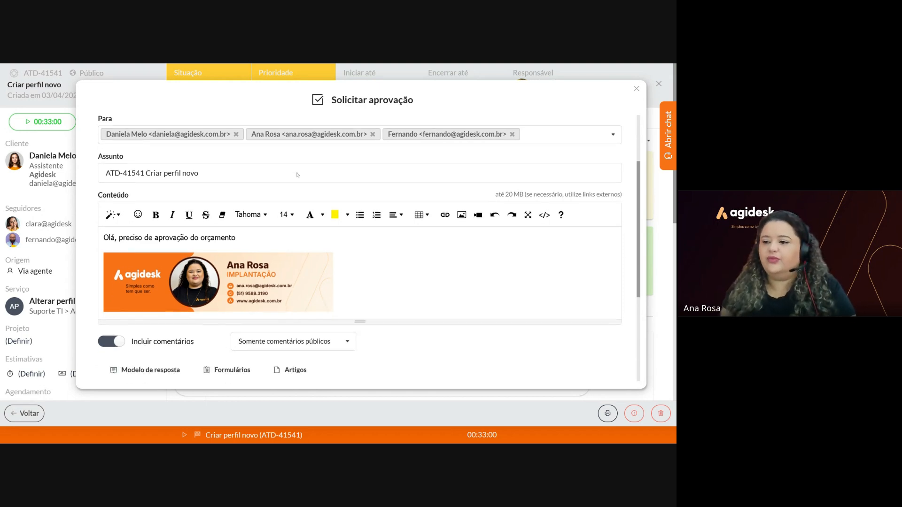
{"action": "left_click", "coordinate": [105, 327]}
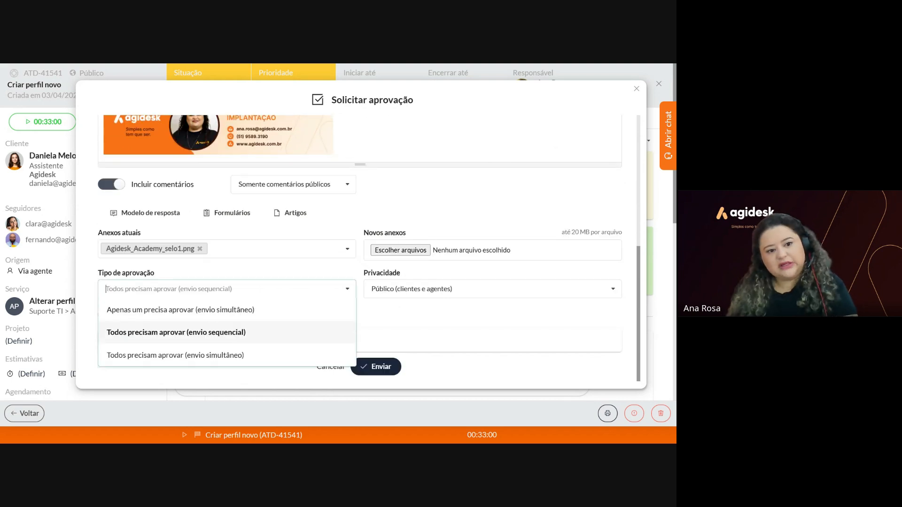
{"action": "left_click", "coordinate": [184, 355]}
{"action": "scroll", "coordinate": [183, 360], "scroll_direction": "up", "scroll_amount": 5}
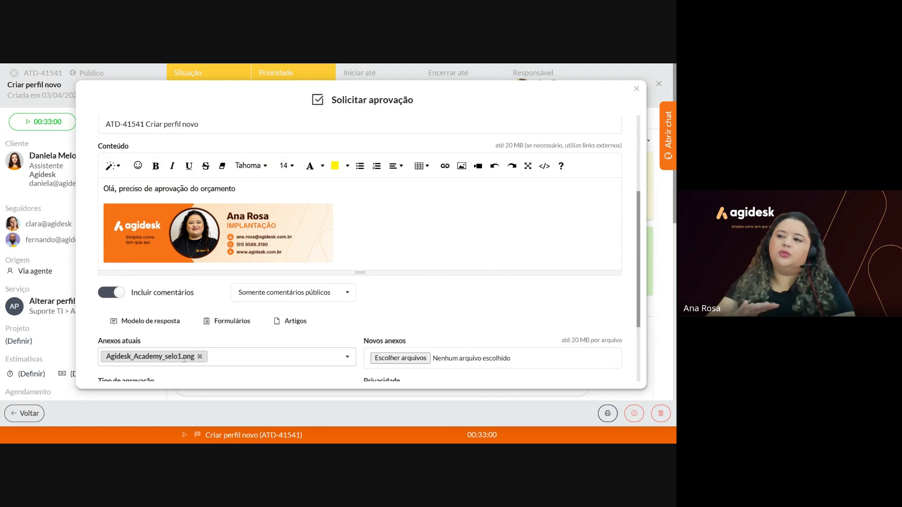
{"action": "scroll", "coordinate": [206, 342], "scroll_direction": "up", "scroll_amount": 1}
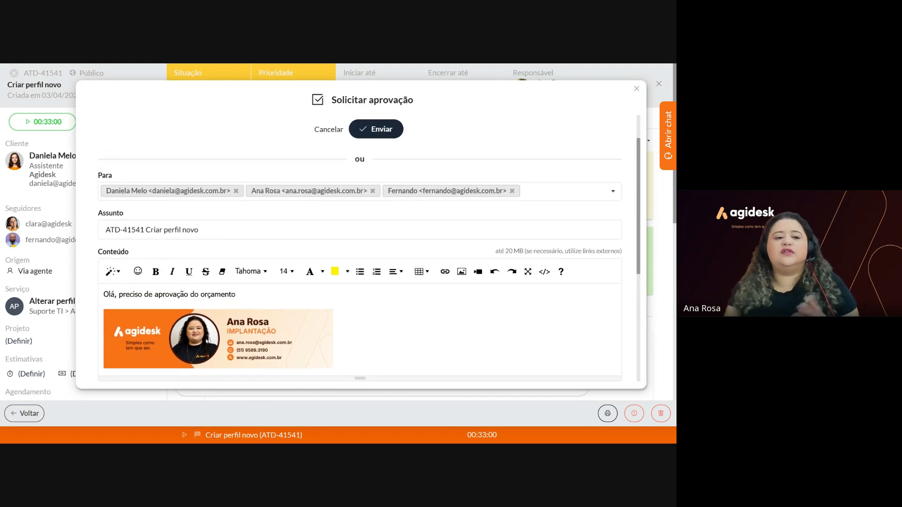
Set the approval type to "Apenas um precisa aprovar (envio simultâneo)" and the privacy to "Público (clientes e agentes)".
{"action": "scroll", "coordinate": [360, 248], "scroll_direction": "down", "scroll_amount": 5}
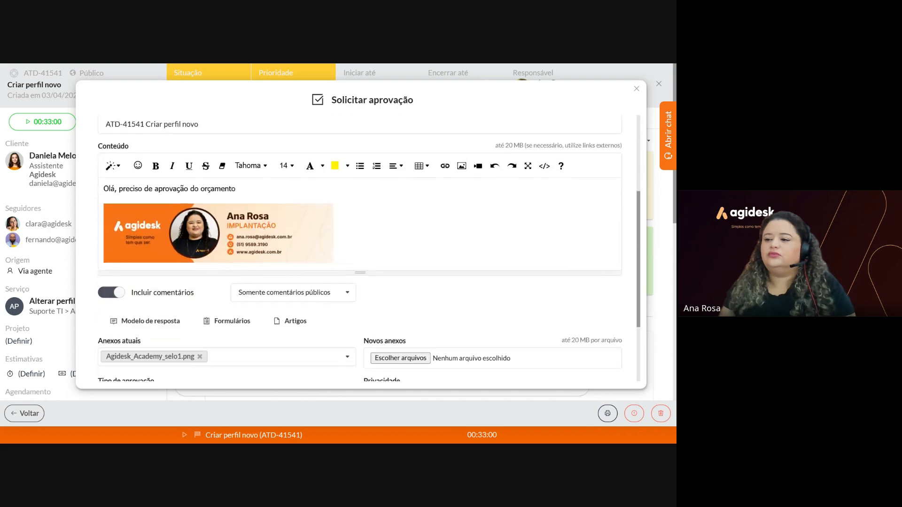
{"action": "left_click", "coordinate": [230, 326]}
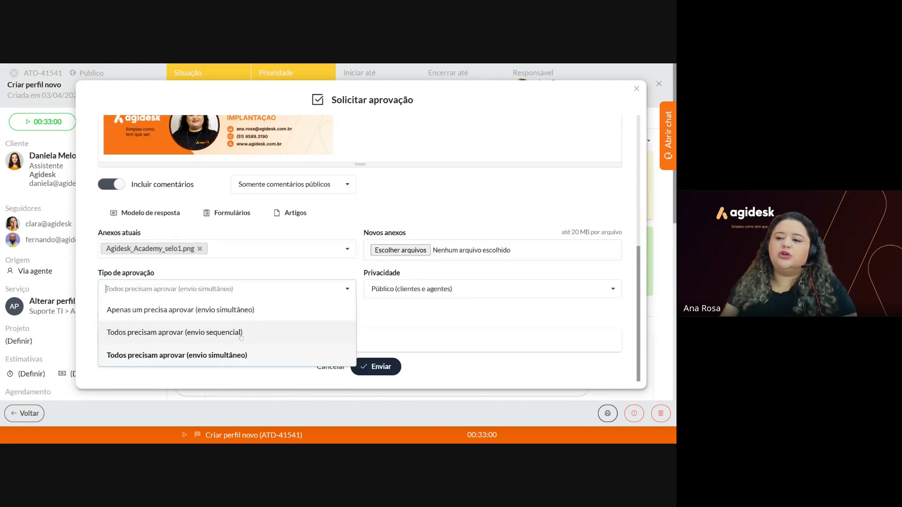
{"action": "left_click", "coordinate": [231, 311]}
{"action": "left_click", "coordinate": [390, 294]}
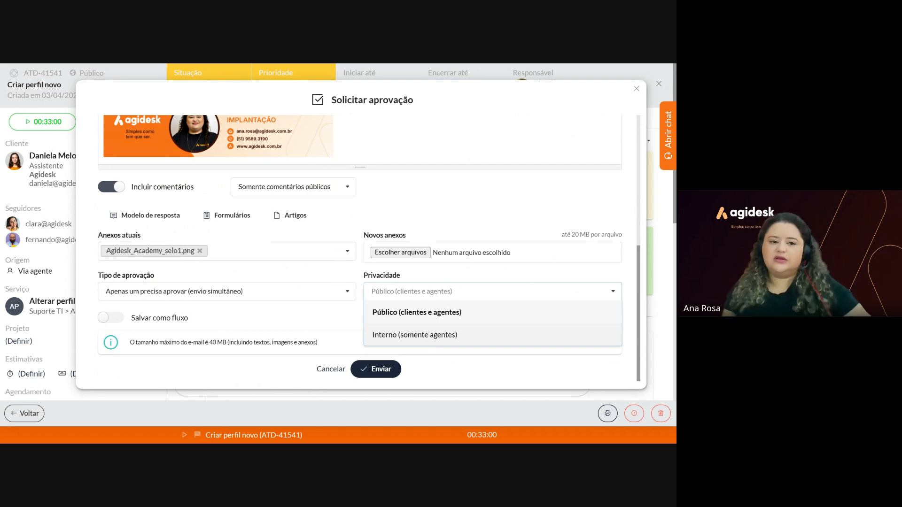
{"action": "left_click", "coordinate": [420, 312]}
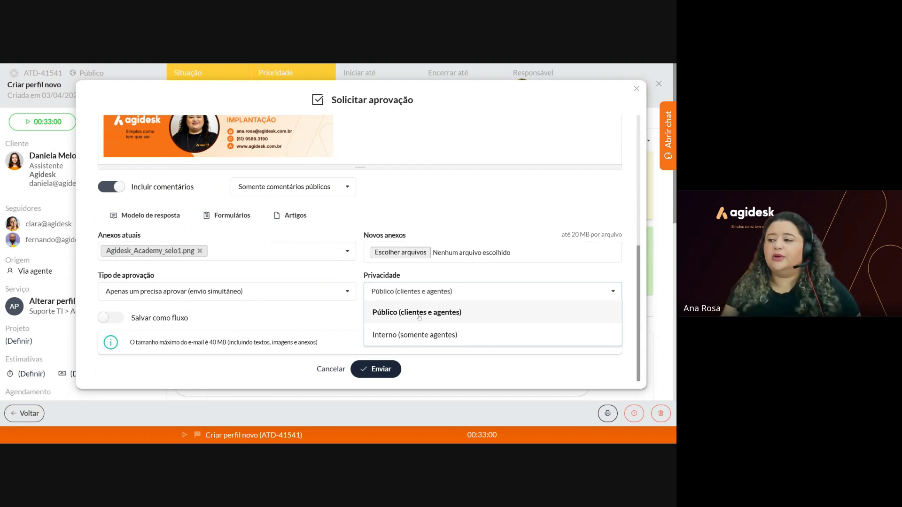
Send the approval request and review the approval comments and attachment added to the ticket.
{"action": "left_click", "coordinate": [385, 369]}
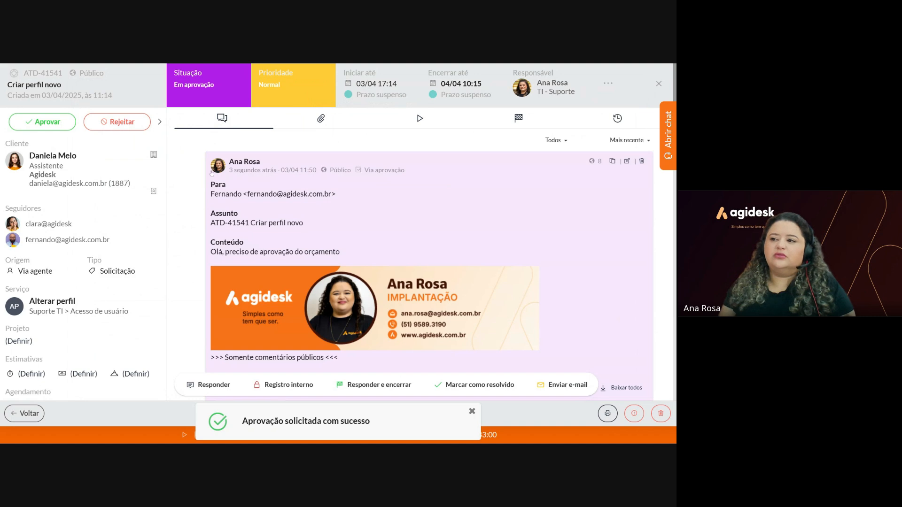
{"action": "scroll", "coordinate": [303, 288], "scroll_direction": "down", "scroll_amount": 3}
{"action": "scroll", "coordinate": [303, 288], "scroll_direction": "down", "scroll_amount": 2}
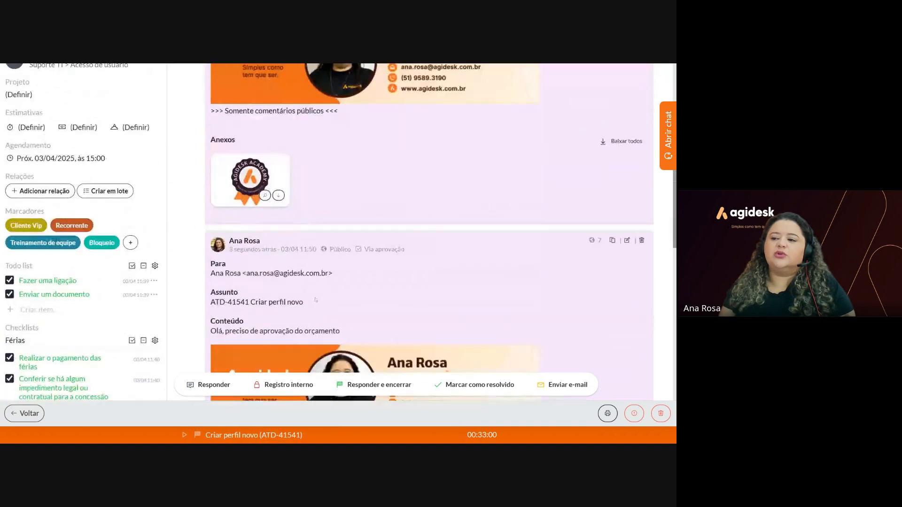
{"action": "scroll", "coordinate": [303, 289], "scroll_direction": "up", "scroll_amount": 6}
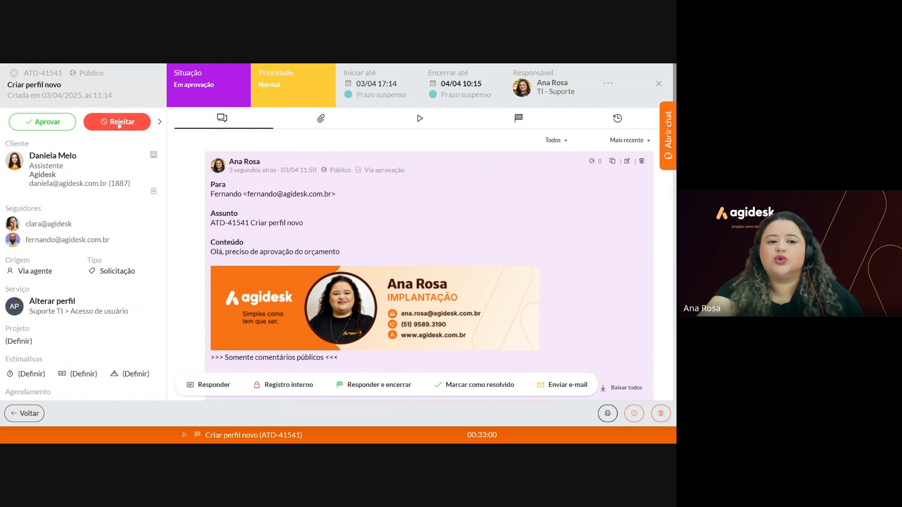
Approve the pending request, opening the reason field but leaving it empty.
{"action": "left_click", "coordinate": [41, 123]}
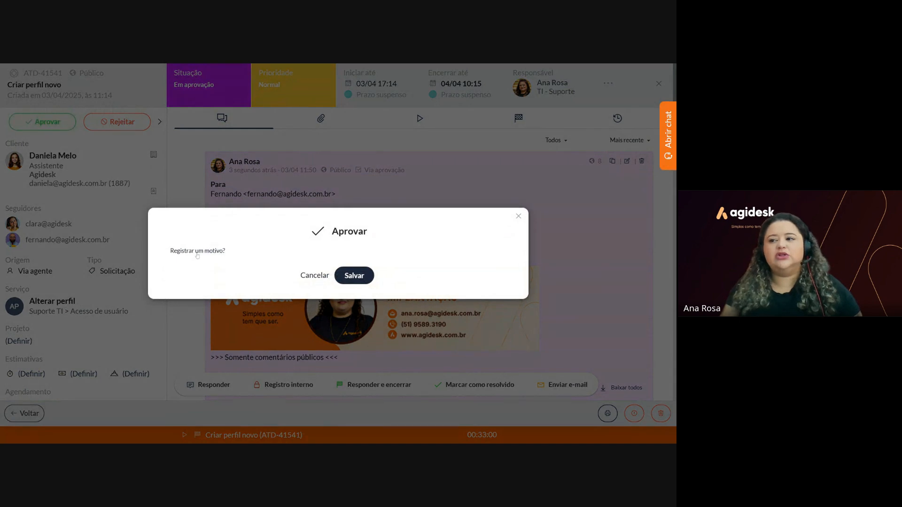
{"action": "left_click", "coordinate": [198, 254]}
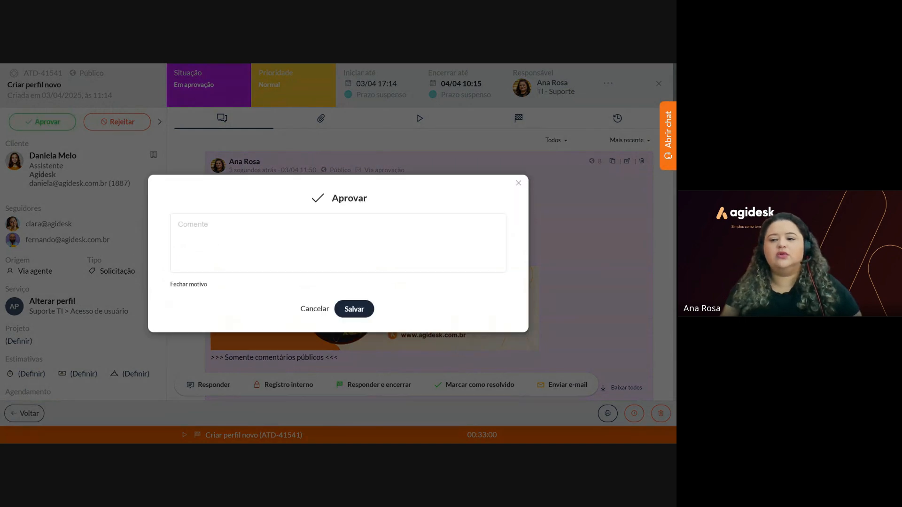
{"action": "left_click", "coordinate": [364, 314]}
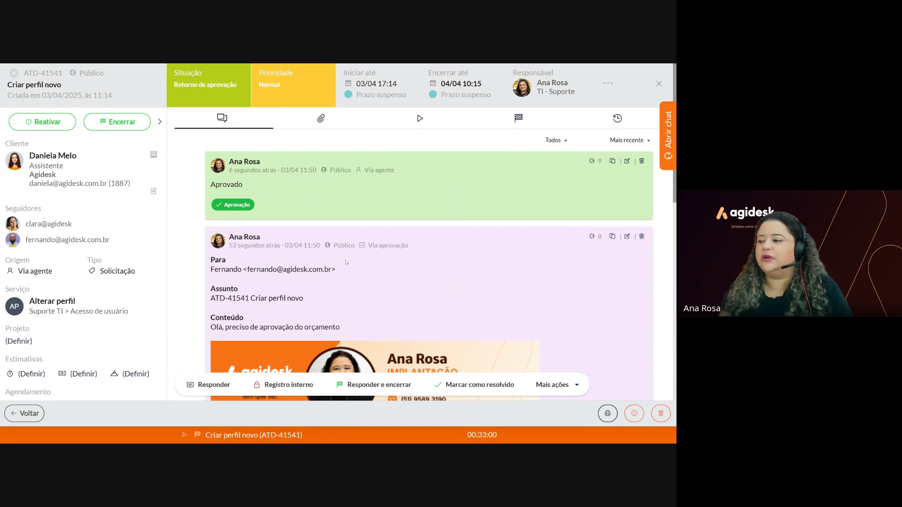
Start an e-mail to the client from the ticket with the content "Olá, bom dia!".
{"action": "left_click", "coordinate": [567, 389]}
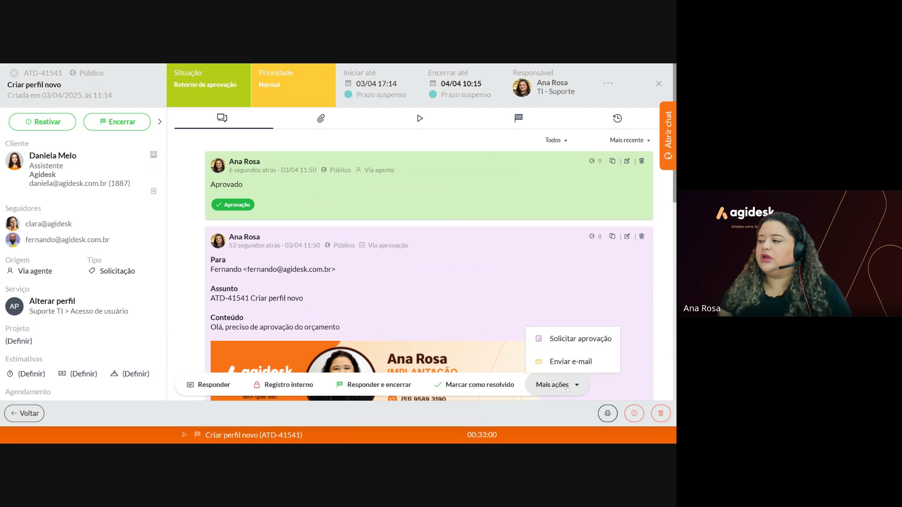
{"action": "left_click", "coordinate": [571, 362]}
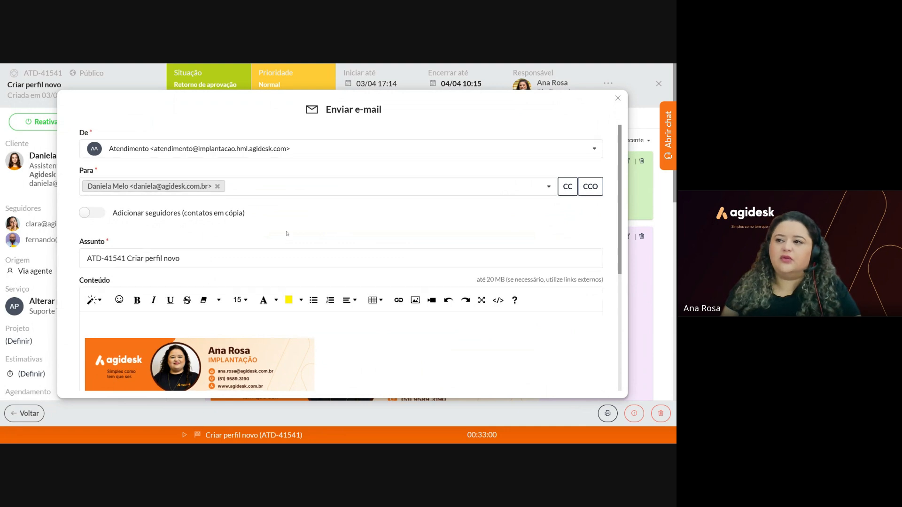
{"action": "scroll", "coordinate": [282, 241], "scroll_direction": "down", "scroll_amount": 1}
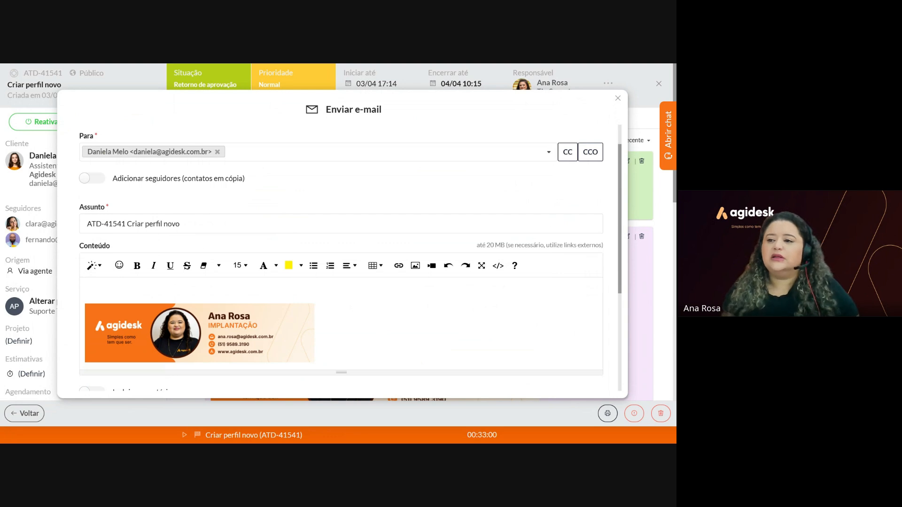
{"action": "left_click", "coordinate": [86, 288]}
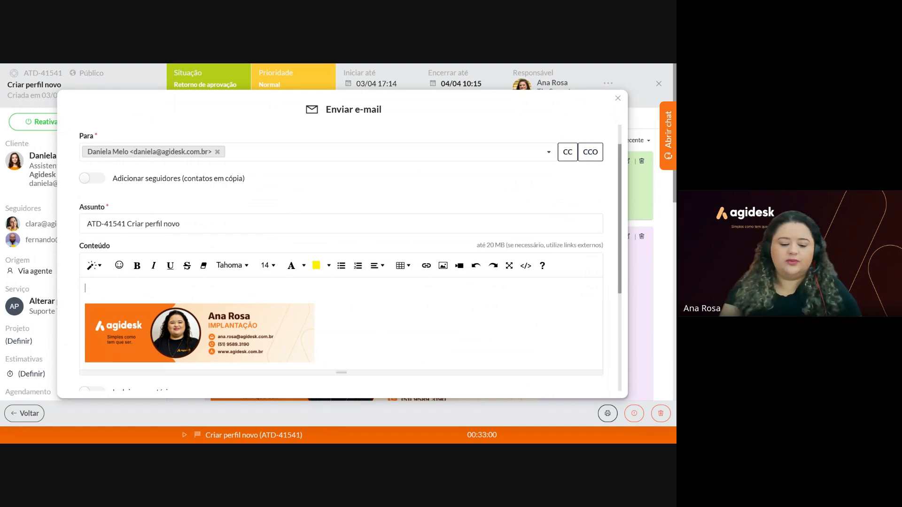
{"action": "type", "text": "Ol"}
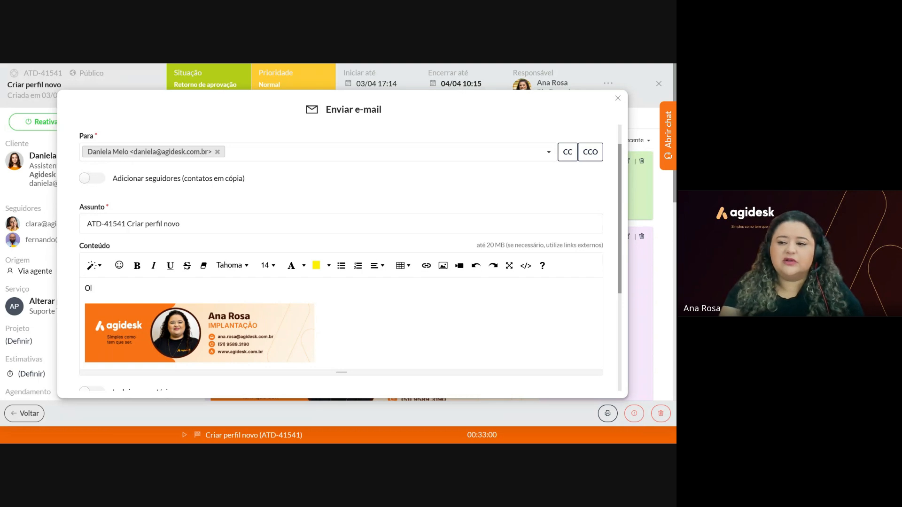
{"action": "type", "text": "á, bo"}
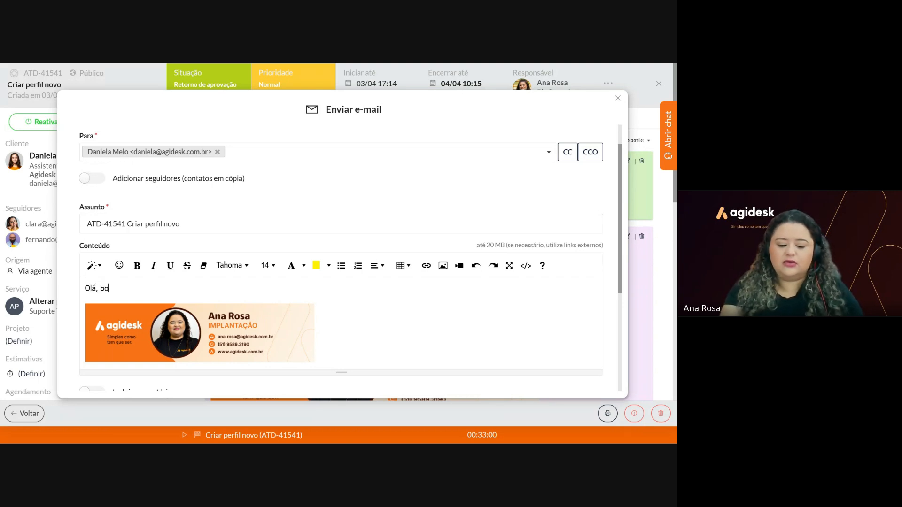
{"action": "type", "text": "m dia"}
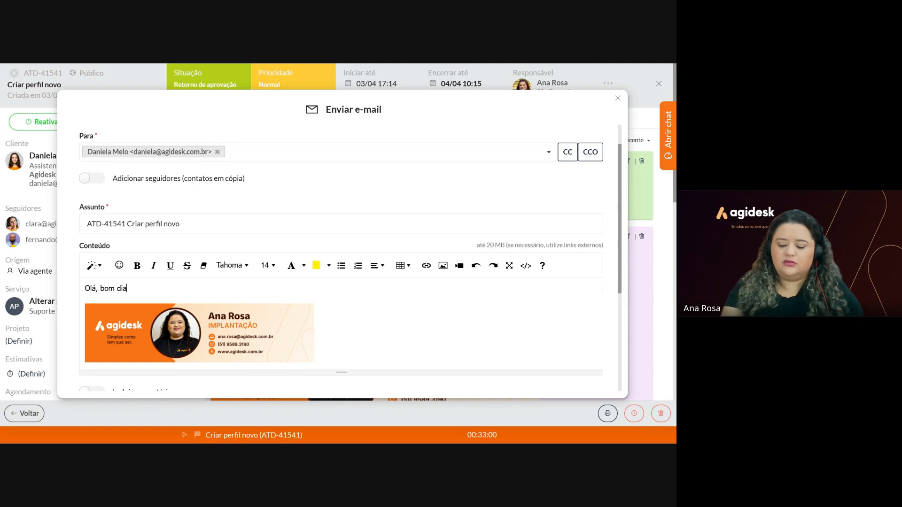
{"action": "type", "text": "!"}
Set the e-mail's privacy to "Interno (somente agentes)" and send it.
{"action": "scroll", "coordinate": [350, 258], "scroll_direction": "down", "scroll_amount": 3}
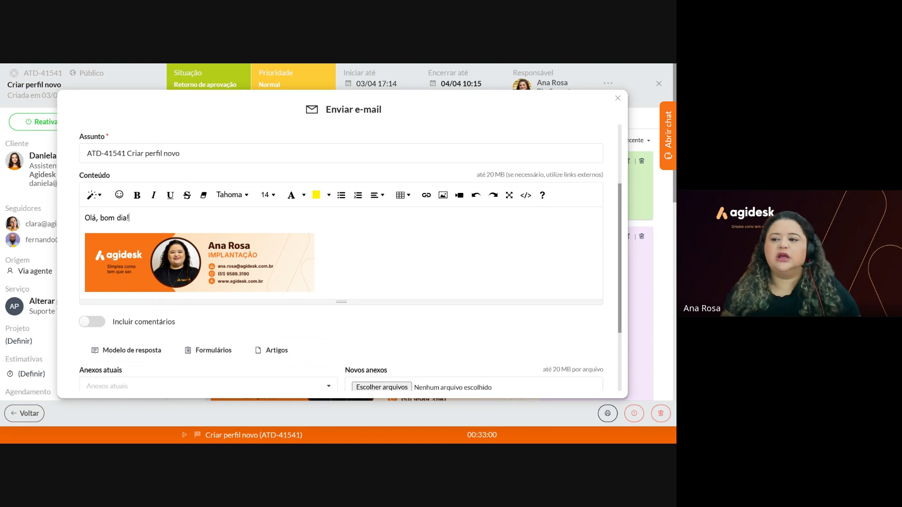
{"action": "scroll", "coordinate": [243, 332], "scroll_direction": "down", "scroll_amount": 2}
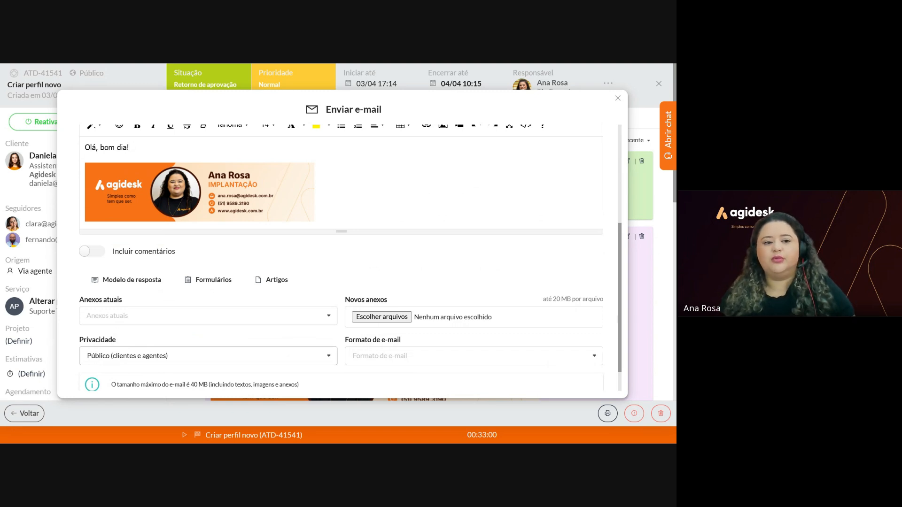
{"action": "left_click", "coordinate": [159, 353]}
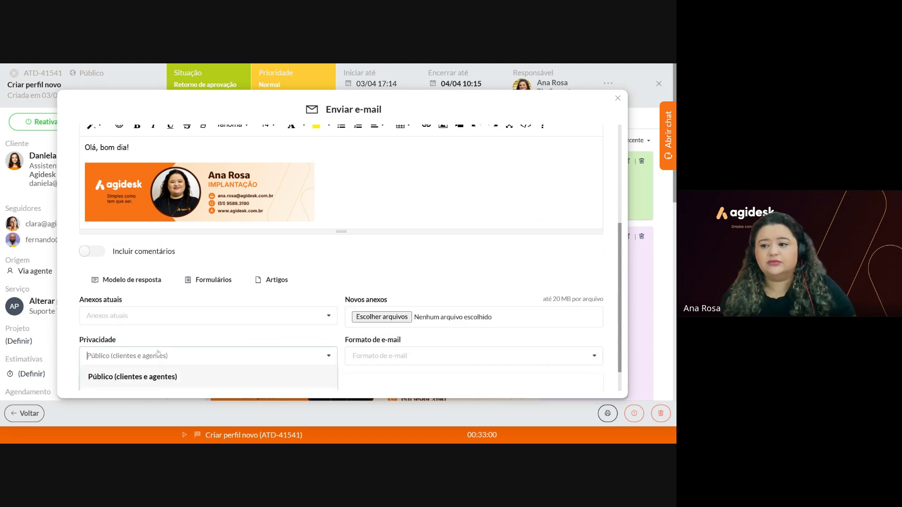
{"action": "scroll", "coordinate": [159, 352], "scroll_direction": "down", "scroll_amount": 1}
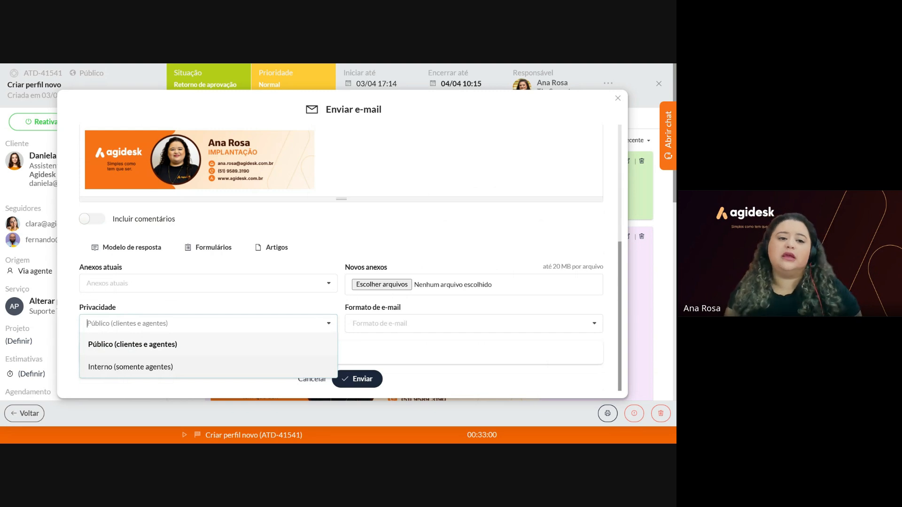
{"action": "left_click", "coordinate": [117, 368]}
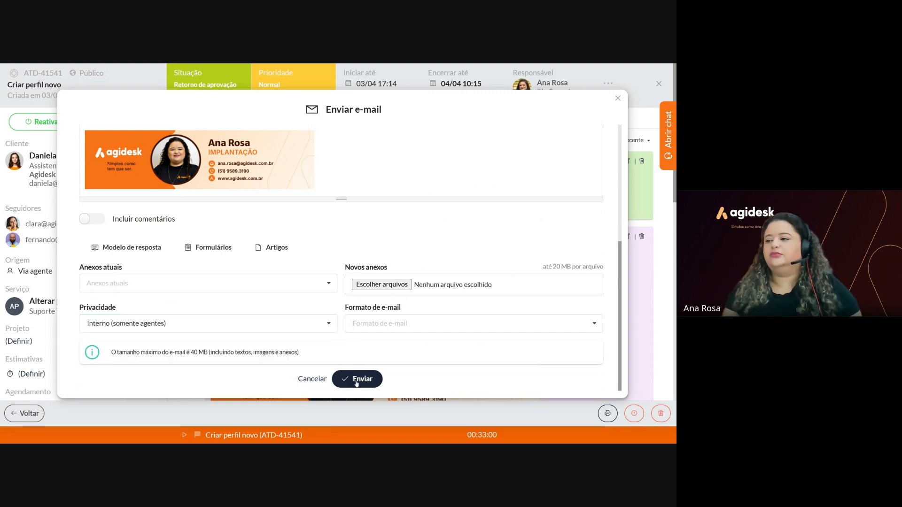
{"action": "left_click", "coordinate": [355, 382]}
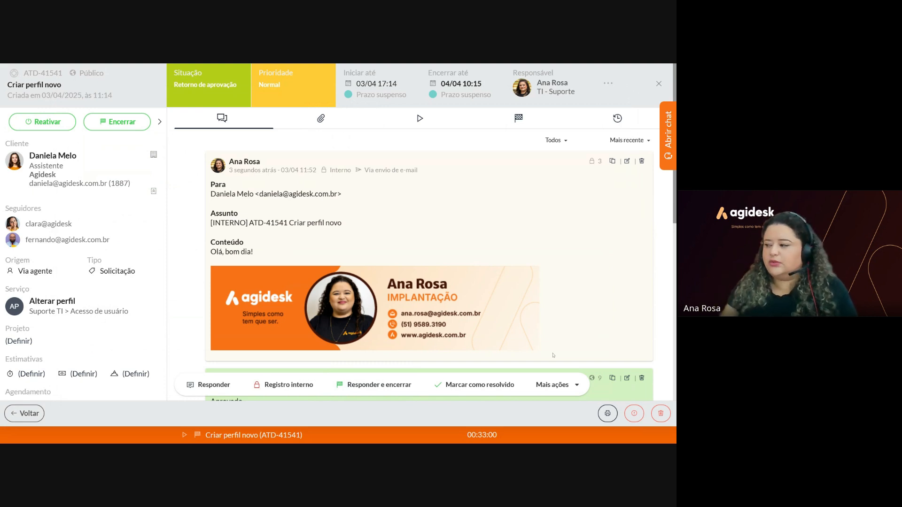
Generate a print preview of the ticket with "Toda a linha do tempo" excluded and "Comentários públicos" included.
{"action": "left_click", "coordinate": [609, 415]}
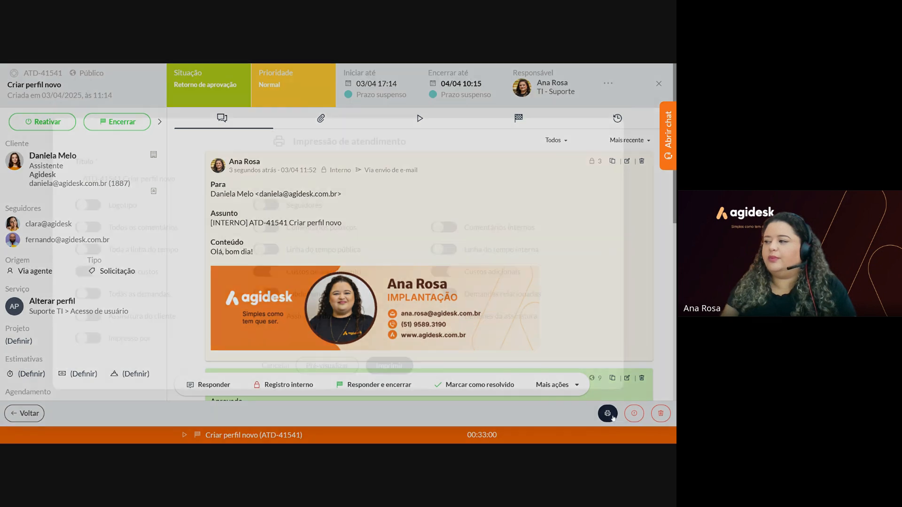
{"action": "left_click", "coordinate": [95, 245]}
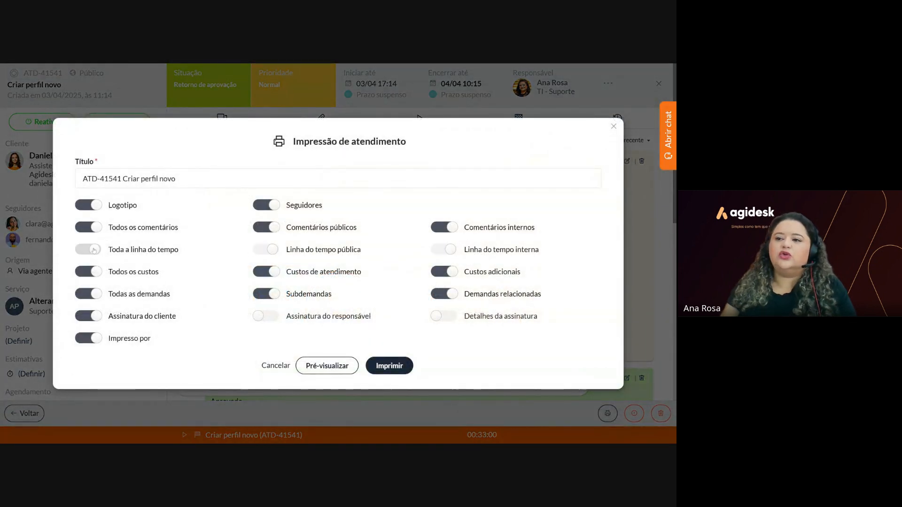
{"action": "left_click", "coordinate": [263, 227]}
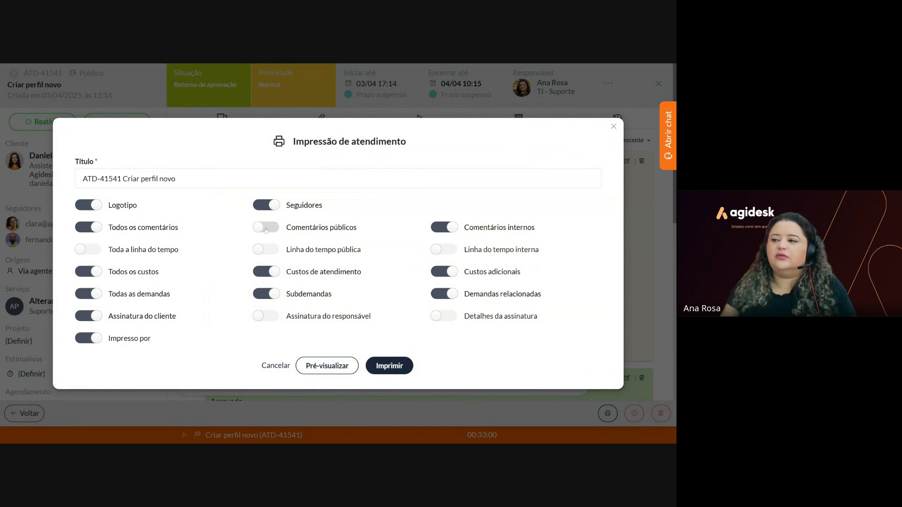
{"action": "left_click", "coordinate": [266, 229]}
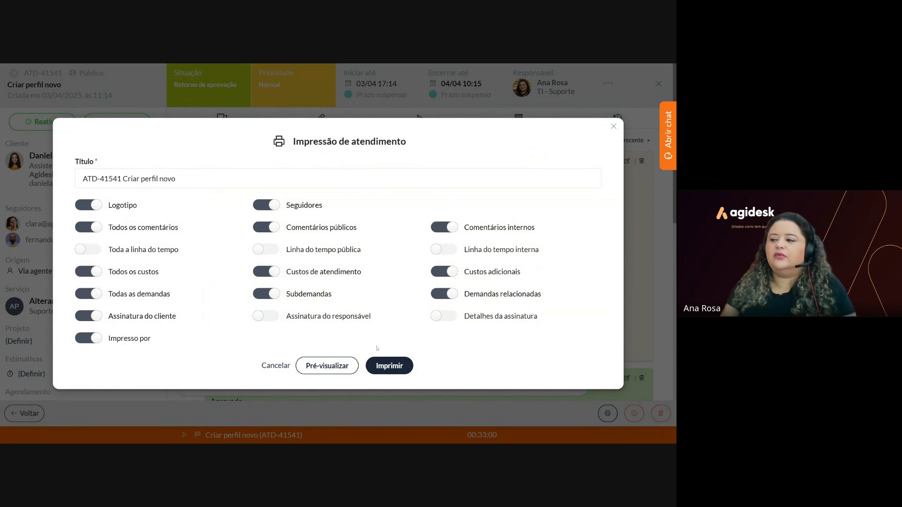
{"action": "left_click", "coordinate": [344, 367]}
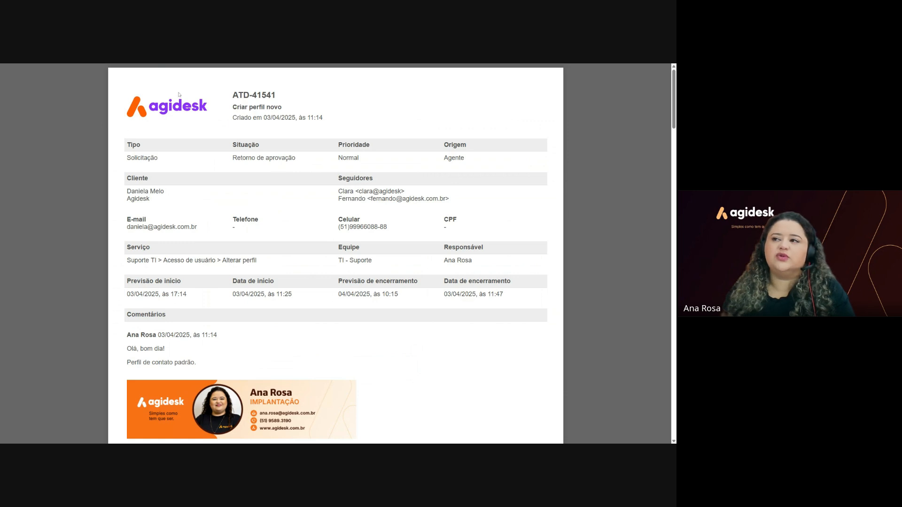
Review the ticket data and comments in the print preview, and return to the ticket in full screen.
{"action": "scroll", "coordinate": [313, 220], "scroll_direction": "down", "scroll_amount": 9}
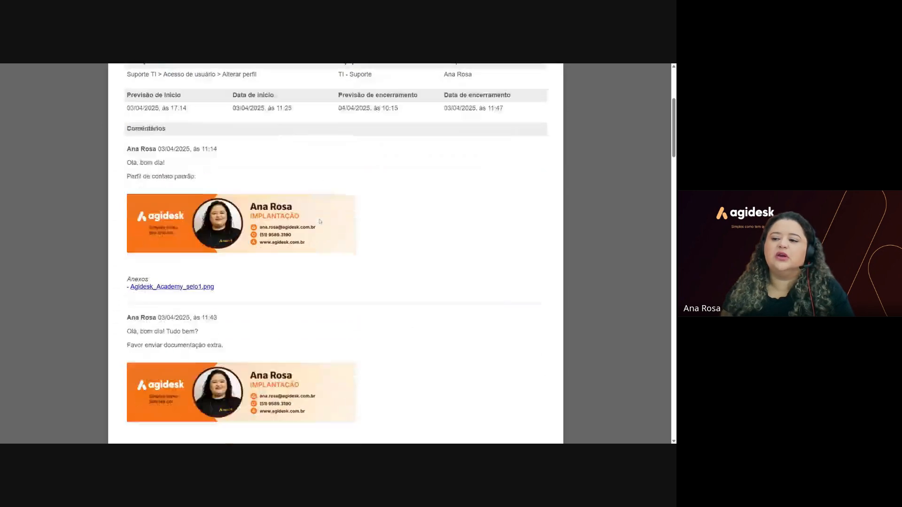
{"action": "scroll", "coordinate": [320, 223], "scroll_direction": "down", "scroll_amount": 2}
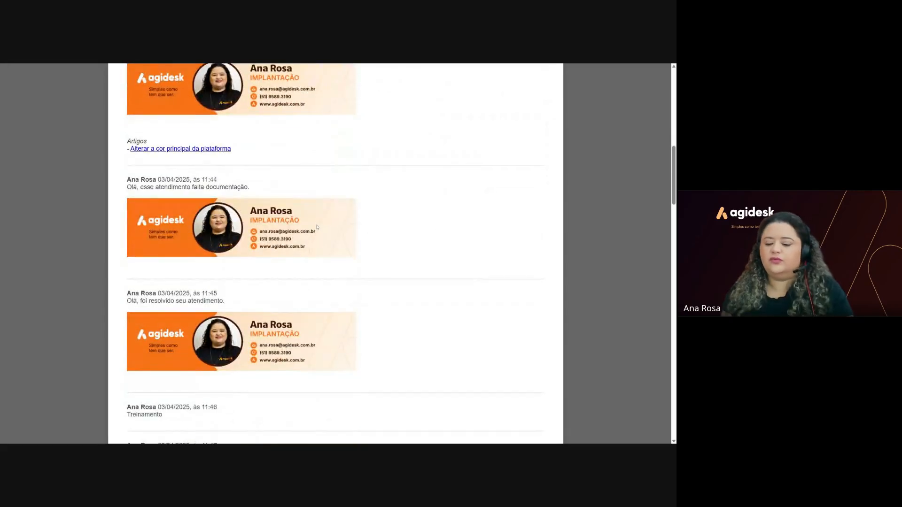
{"action": "key", "text": "F11"}
{"action": "left_click", "coordinate": [52, 79]}
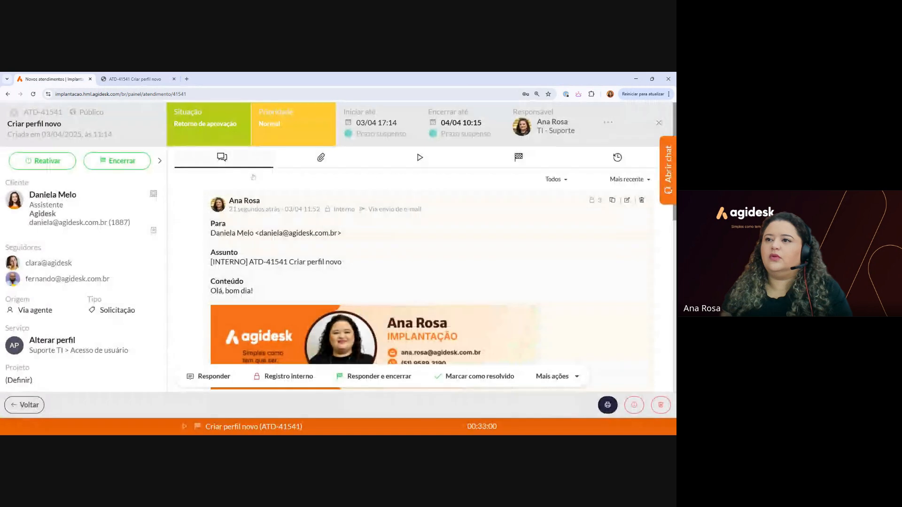
{"action": "key", "text": "F11"}
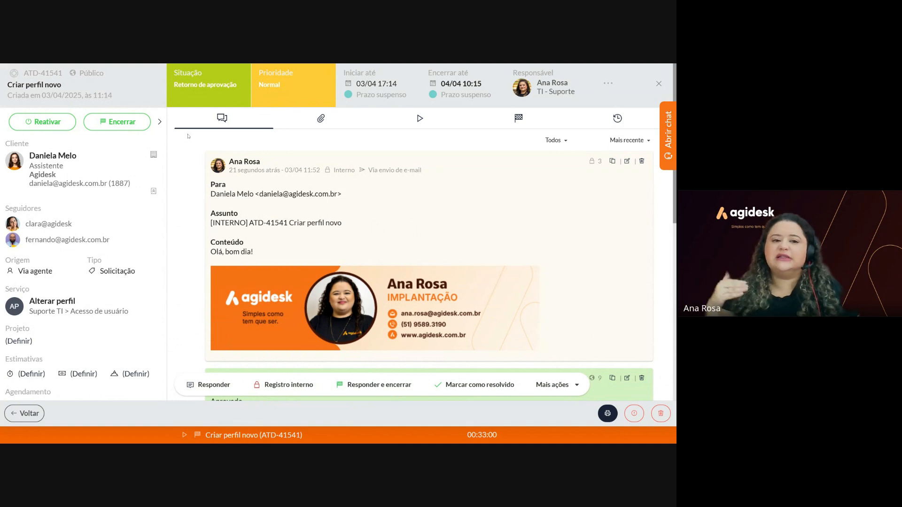
Review the ticket's comments and their visibility filter options, and sort the comments by "Mais antigo".
{"action": "left_click", "coordinate": [214, 126]}
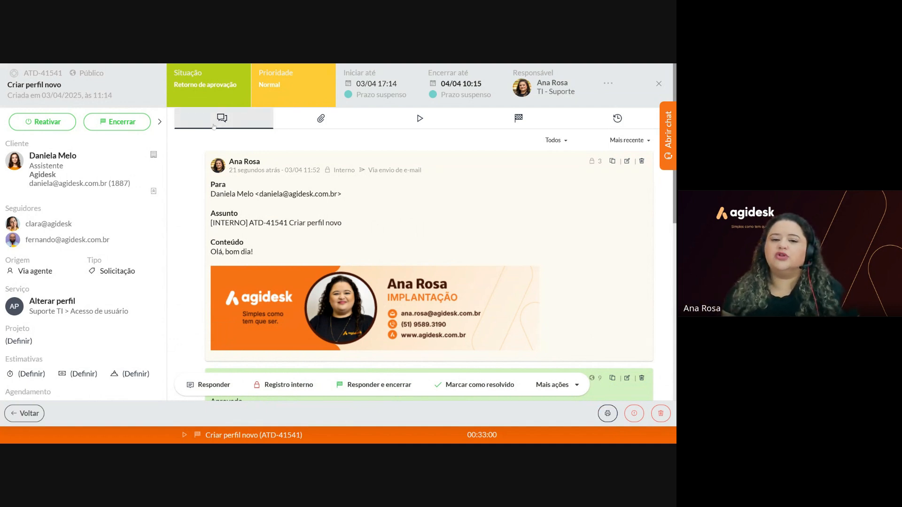
{"action": "scroll", "coordinate": [326, 207], "scroll_direction": "down", "scroll_amount": 10}
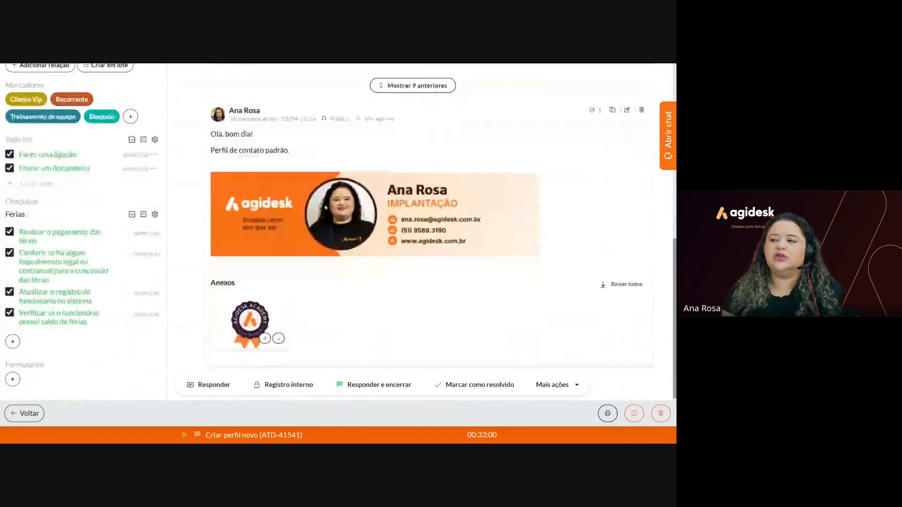
{"action": "scroll", "coordinate": [326, 208], "scroll_direction": "up", "scroll_amount": 10}
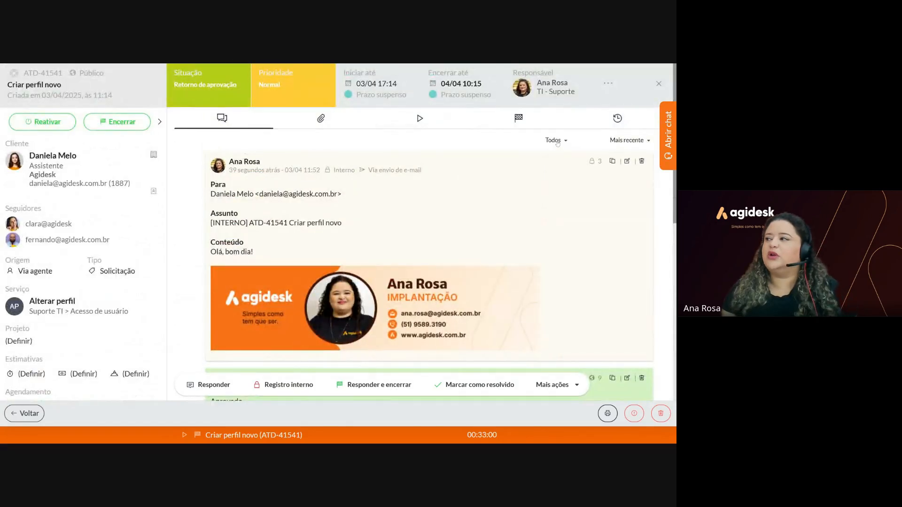
{"action": "left_click", "coordinate": [554, 140]}
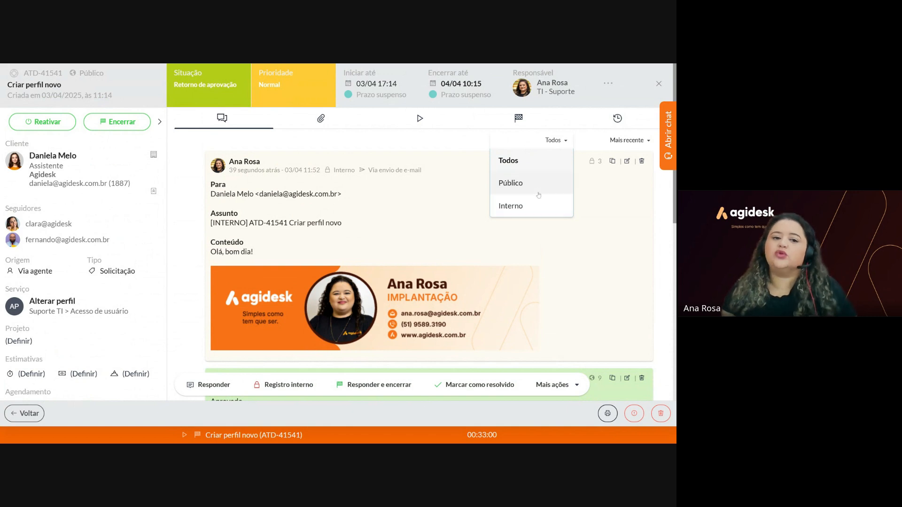
{"action": "left_click", "coordinate": [591, 142]}
{"action": "left_click", "coordinate": [626, 140]}
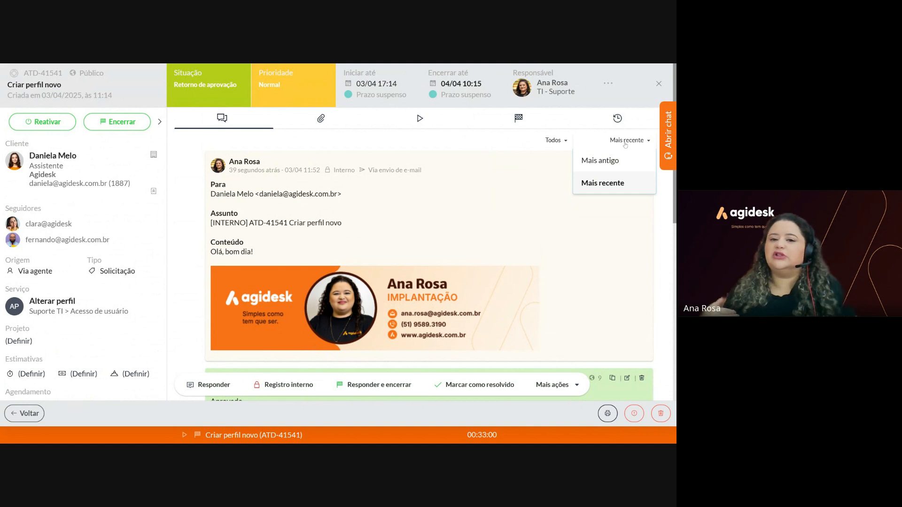
{"action": "left_click", "coordinate": [620, 165]}
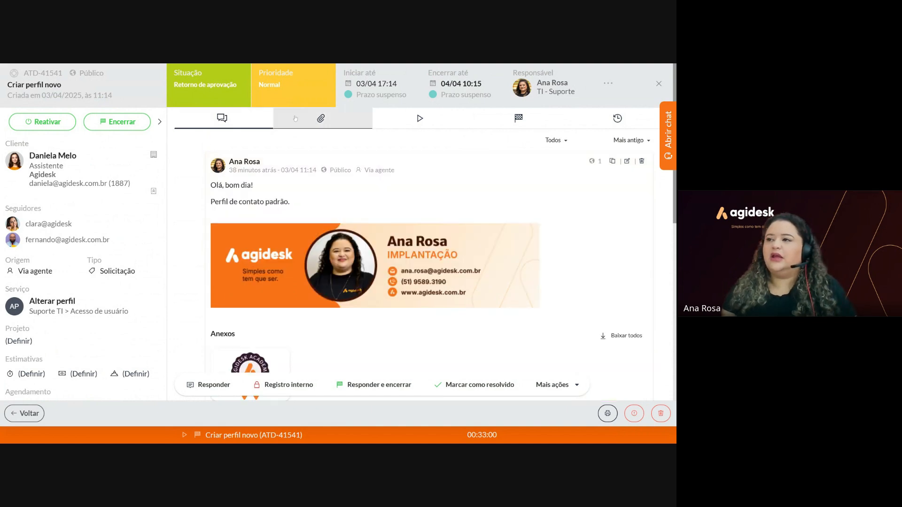
Review the ticket's attached files and its list of time entries.
{"action": "left_click", "coordinate": [330, 120]}
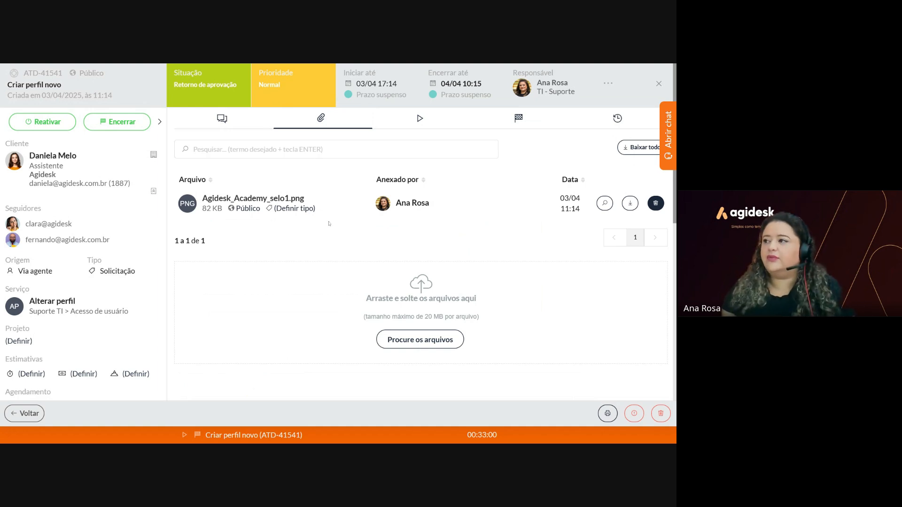
{"action": "left_click", "coordinate": [439, 122]}
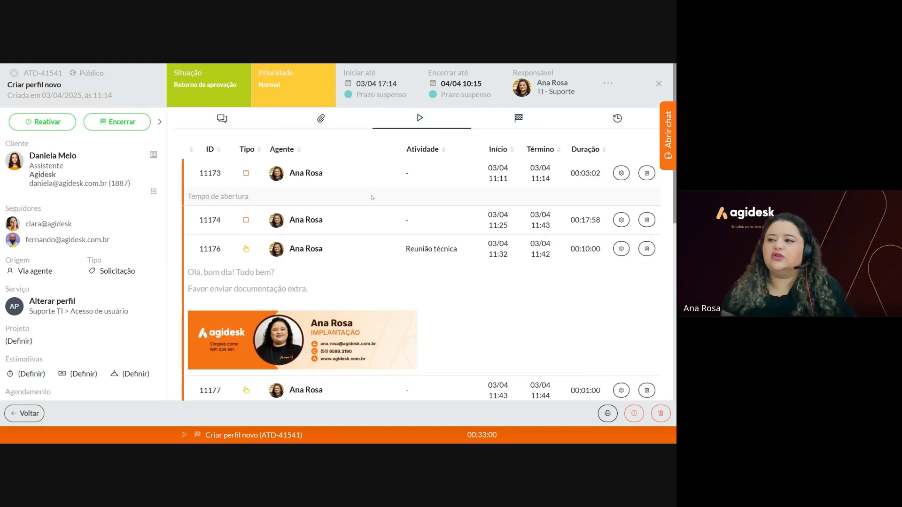
{"action": "scroll", "coordinate": [372, 197], "scroll_direction": "down", "scroll_amount": 3}
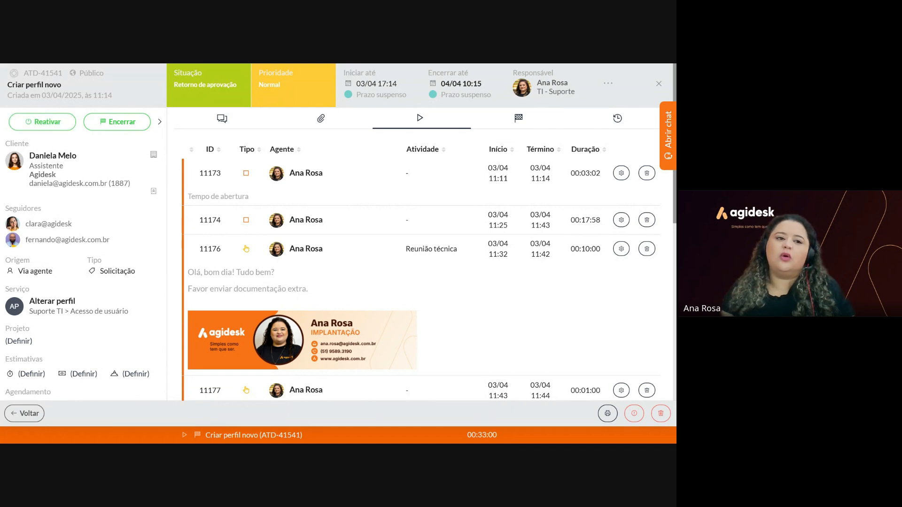
Reactivate the ticket and start its work timer.
{"action": "left_click", "coordinate": [66, 118]}
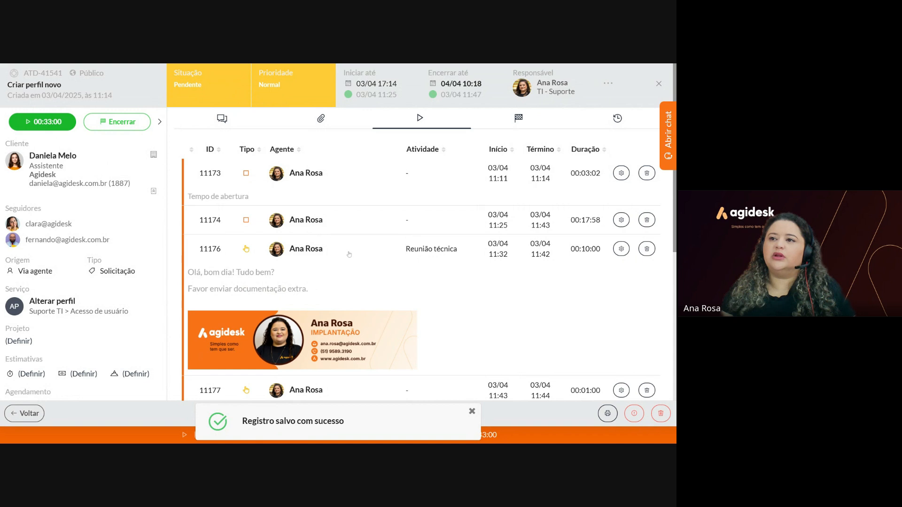
{"action": "left_click", "coordinate": [52, 128]}
Add a manual time entry with a duration of 00:10 to the ticket, and pause the work timer.
{"action": "scroll", "coordinate": [268, 380], "scroll_direction": "down", "scroll_amount": 6}
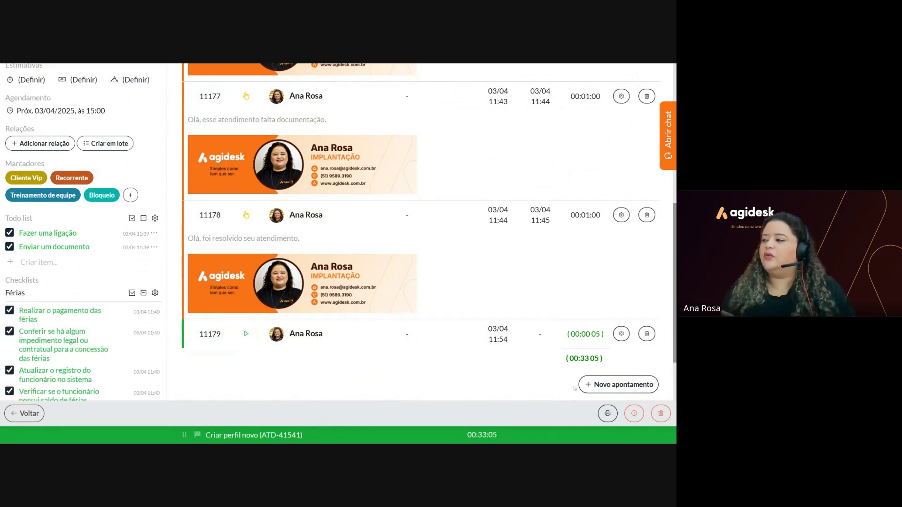
{"action": "left_click", "coordinate": [312, 335]}
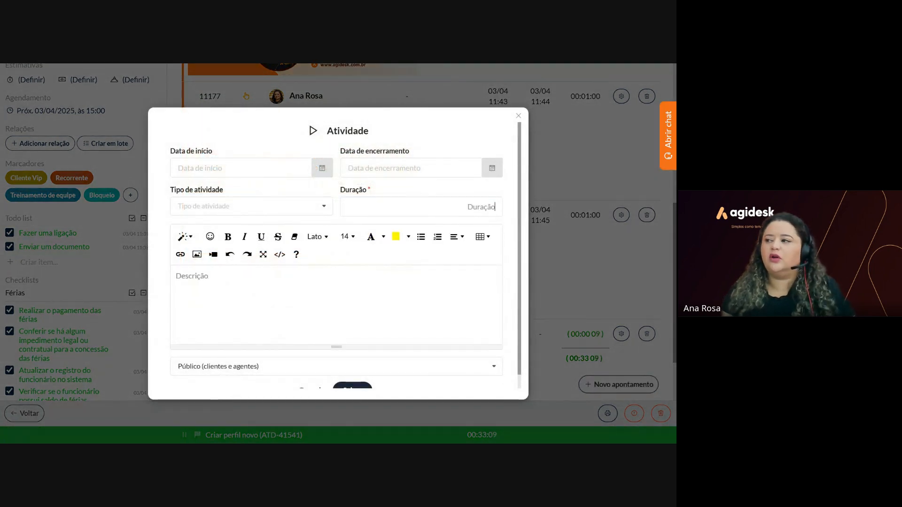
{"action": "left_click", "coordinate": [428, 207]}
{"action": "type", "text": "0:01"}
{"action": "type", "text": "00:10"}
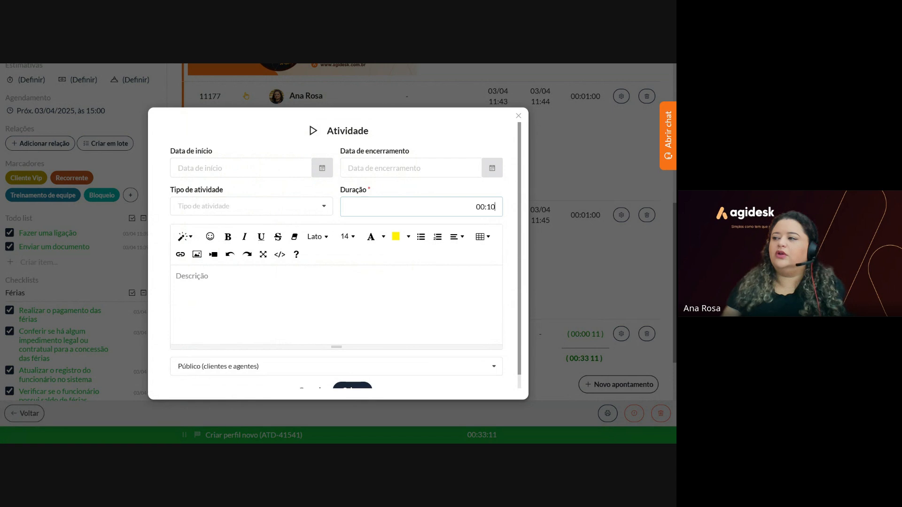
{"action": "scroll", "coordinate": [365, 376], "scroll_direction": "down", "scroll_amount": 1}
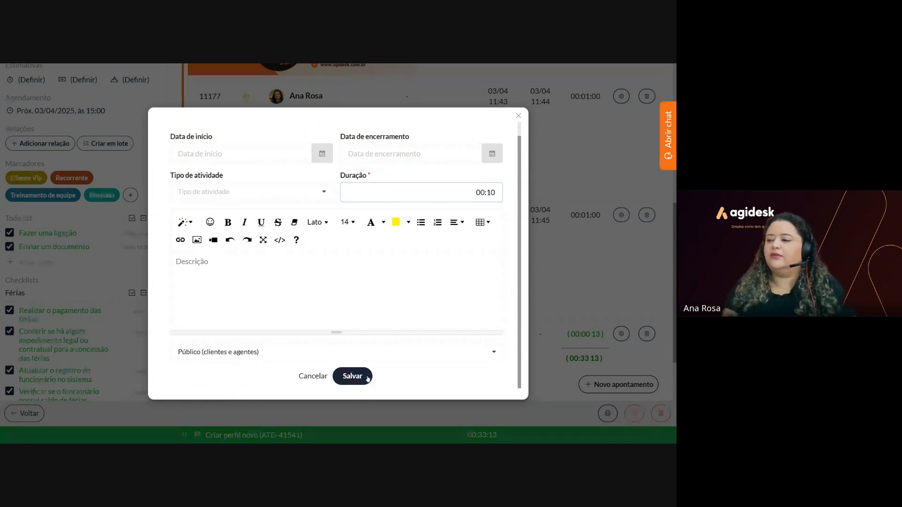
{"action": "left_click", "coordinate": [366, 378]}
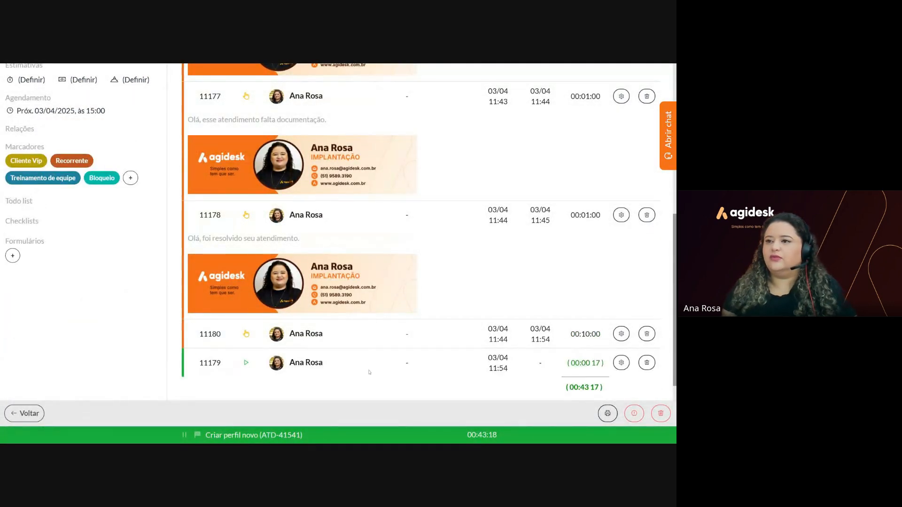
{"action": "scroll", "coordinate": [348, 310], "scroll_direction": "up", "scroll_amount": 6}
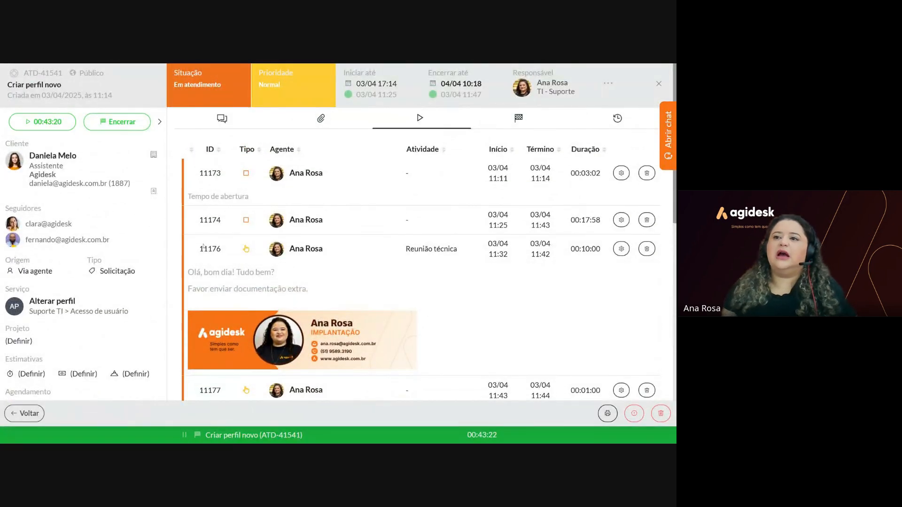
{"action": "left_click", "coordinate": [47, 121]}
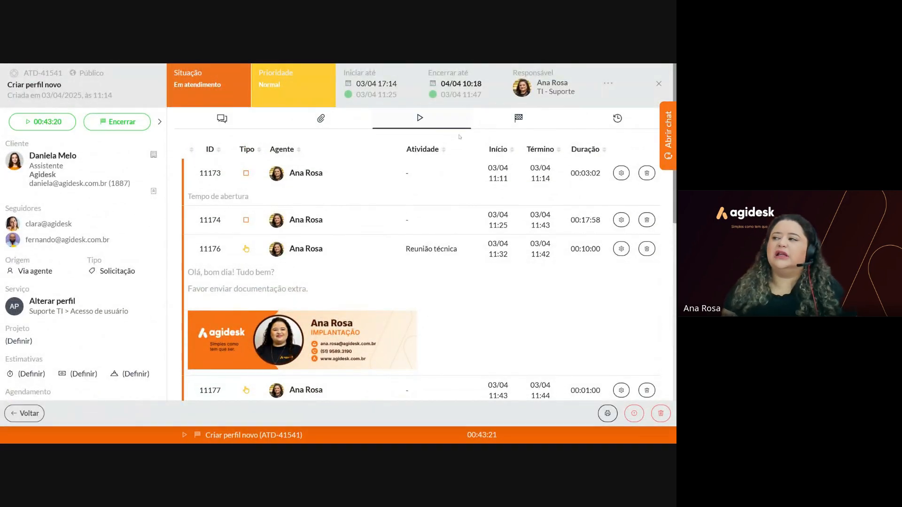
Set the ticket's closing classification to "Falha de sistema" and save it.
{"action": "left_click", "coordinate": [521, 121]}
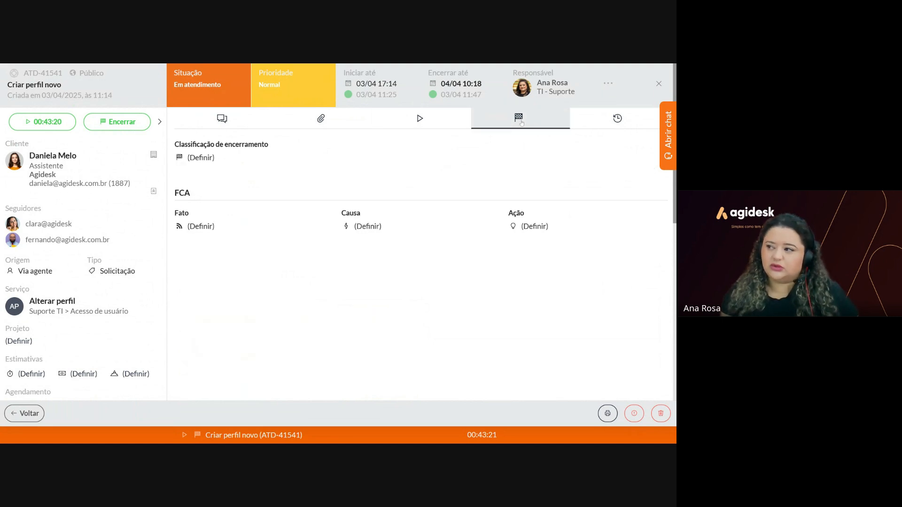
{"action": "left_click", "coordinate": [209, 158]}
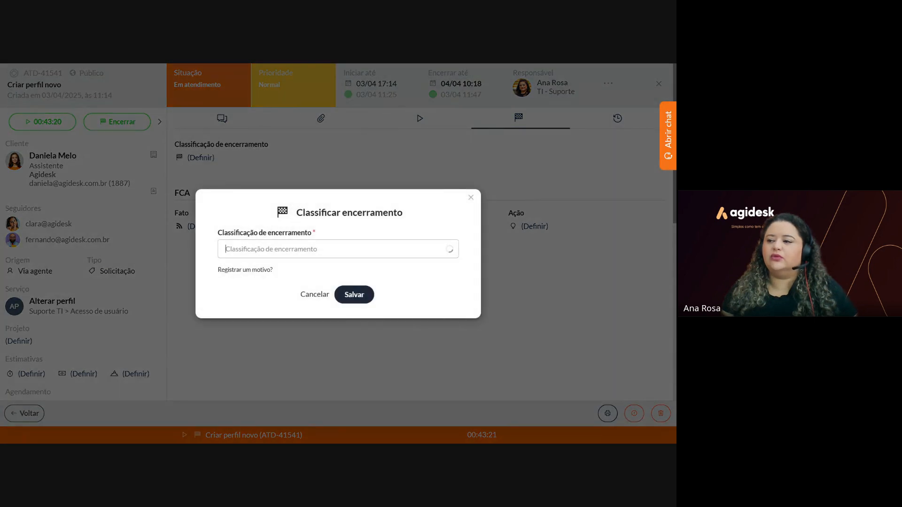
{"action": "left_click", "coordinate": [291, 248]}
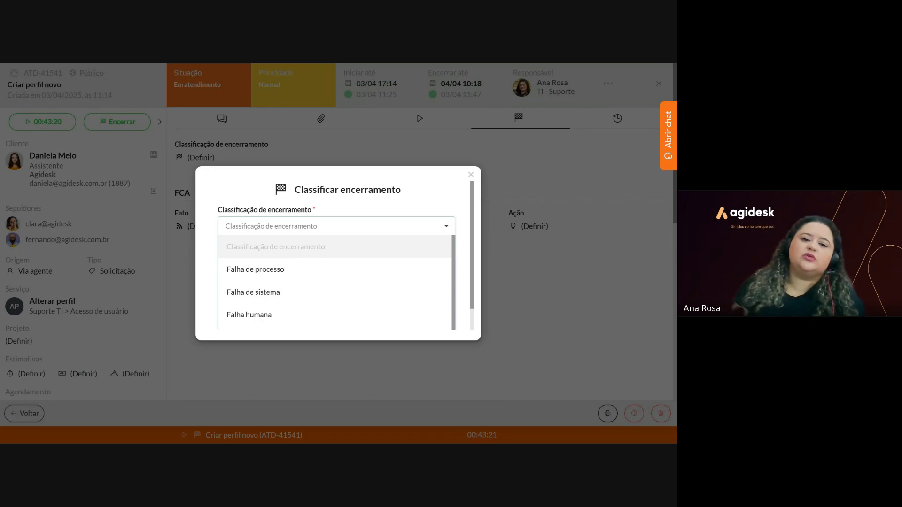
{"action": "scroll", "coordinate": [320, 296], "scroll_direction": "down", "scroll_amount": 1}
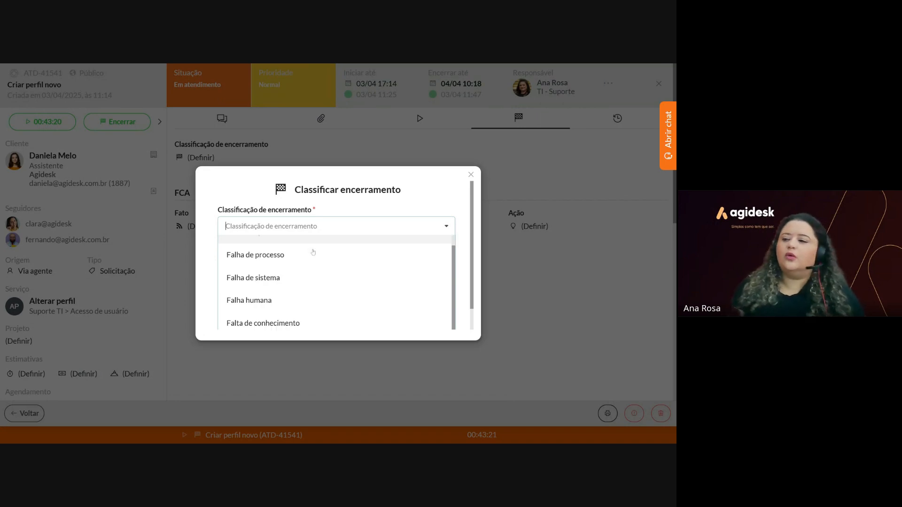
{"action": "left_click", "coordinate": [293, 277]}
{"action": "left_click", "coordinate": [354, 296]}
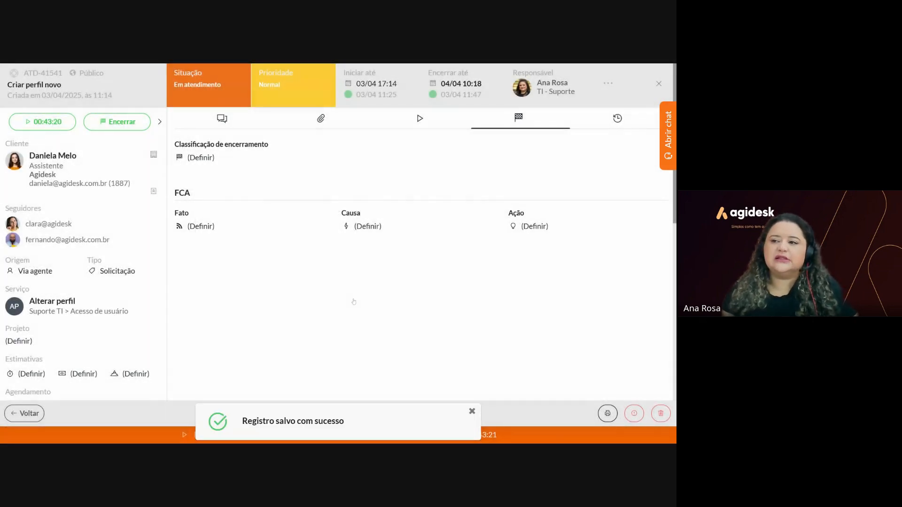
Save the FCA with fato "A qualidade dos produtos está abaixo do esperado", causa "Falta de conscientização dos funcionários" and ação "Substituir equipamentos antigos".
{"action": "left_click", "coordinate": [203, 227]}
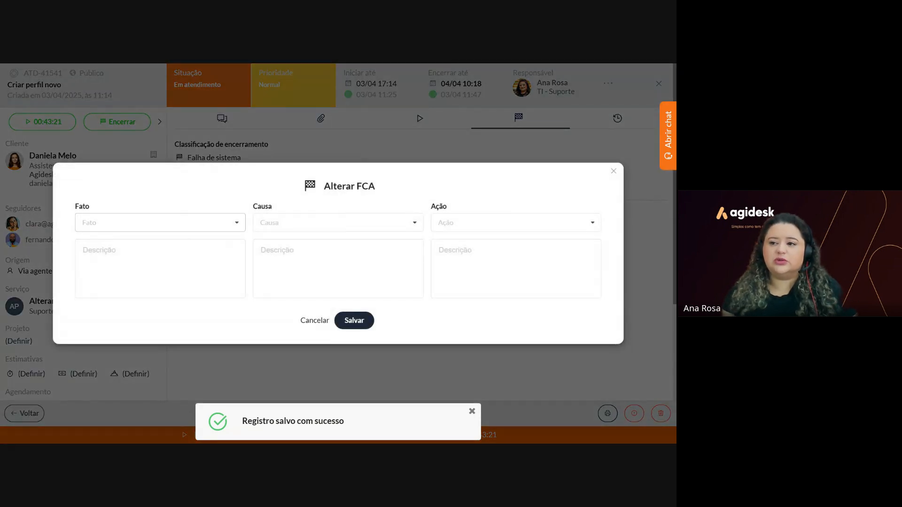
{"action": "left_click", "coordinate": [188, 224]}
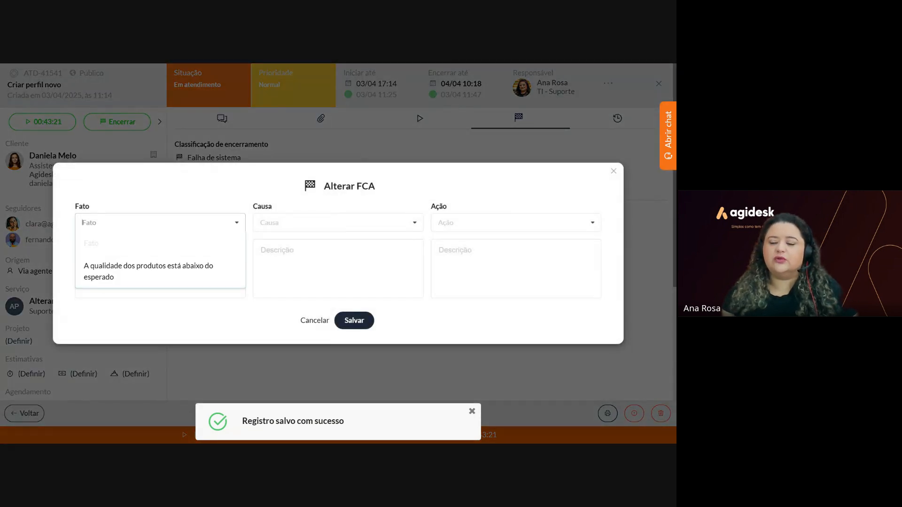
{"action": "left_click", "coordinate": [169, 272]}
{"action": "left_click", "coordinate": [329, 213]}
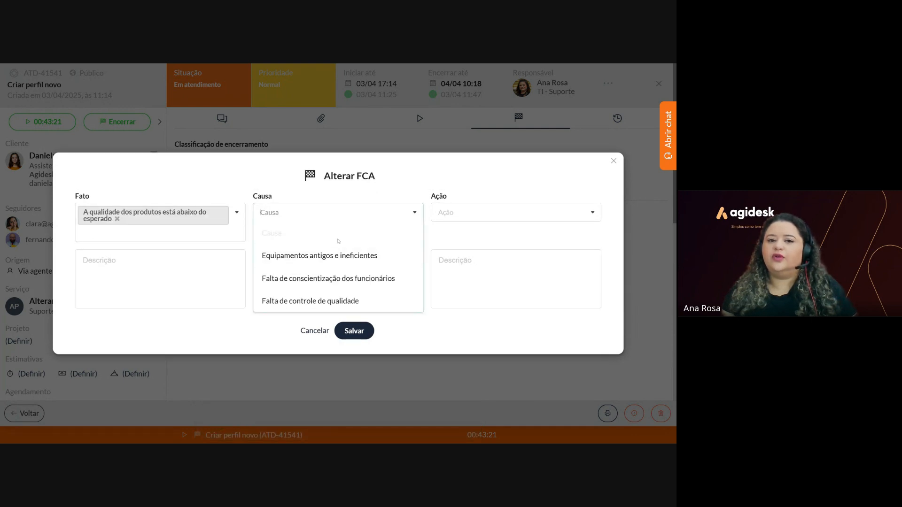
{"action": "left_click", "coordinate": [326, 277]}
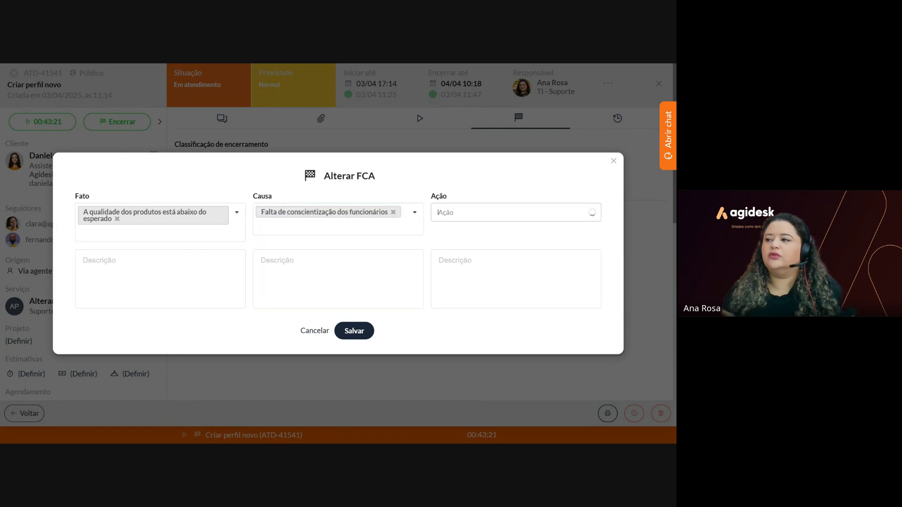
{"action": "left_click", "coordinate": [512, 212]}
{"action": "left_click", "coordinate": [484, 311]}
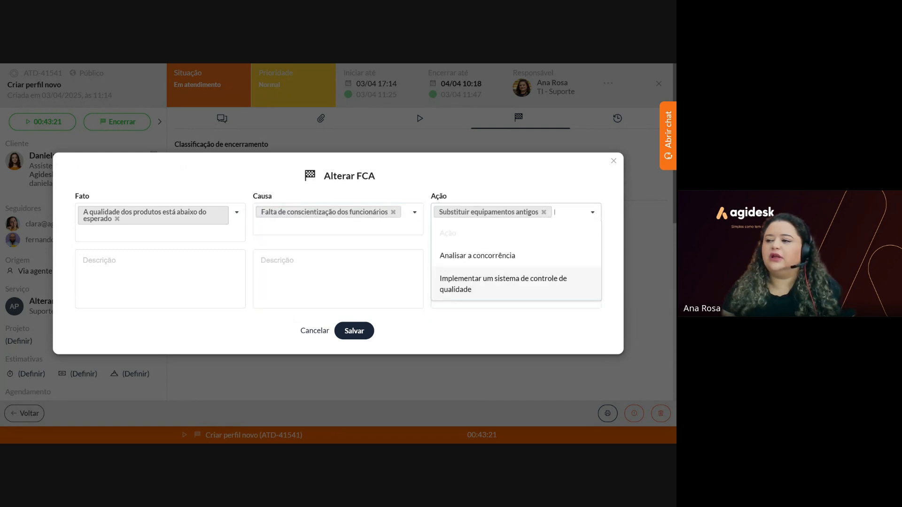
{"action": "left_click", "coordinate": [338, 279]}
{"action": "left_click", "coordinate": [141, 291]}
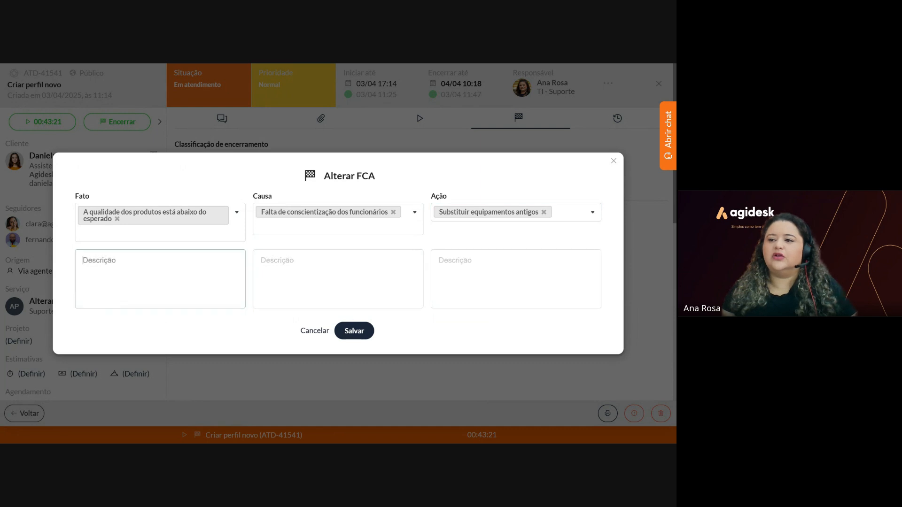
{"action": "left_click", "coordinate": [339, 279]}
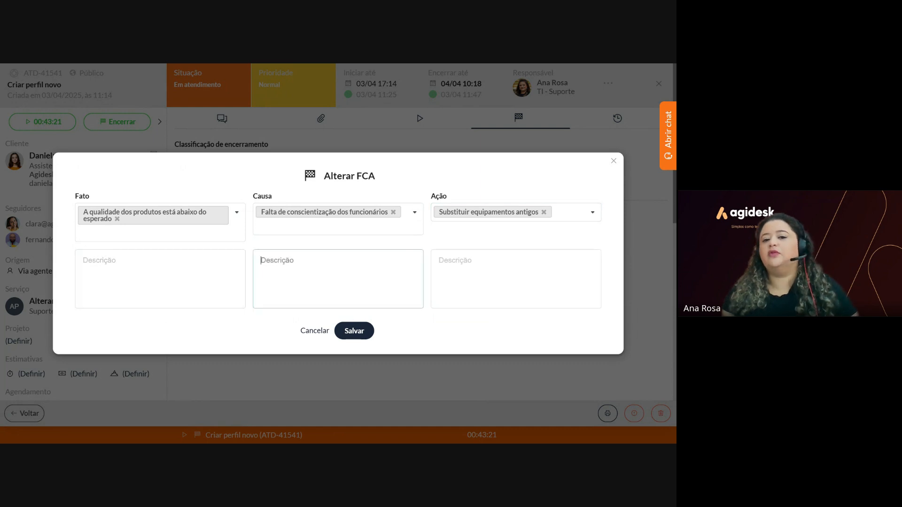
{"action": "left_click", "coordinate": [363, 337]}
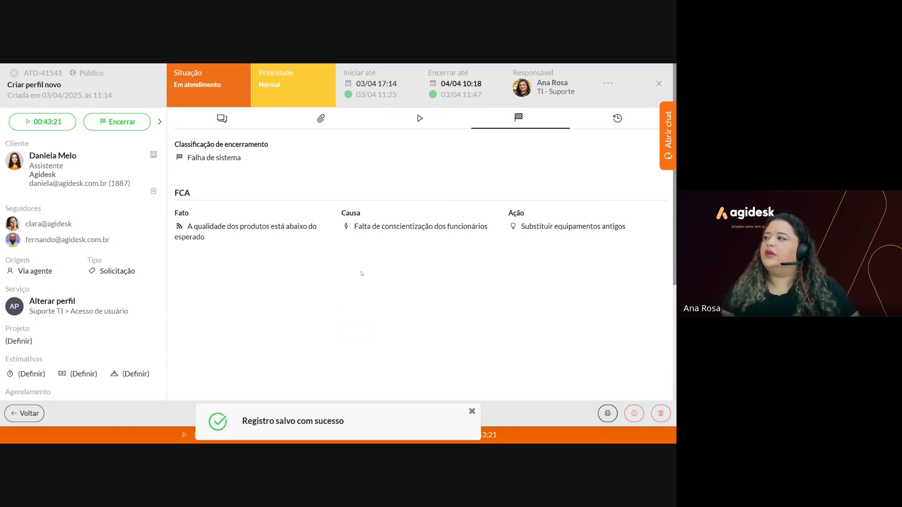
Review the ticket's history, examining the creation entry and the recorded change of cause with its previous and new values.
{"action": "left_click", "coordinate": [606, 123]}
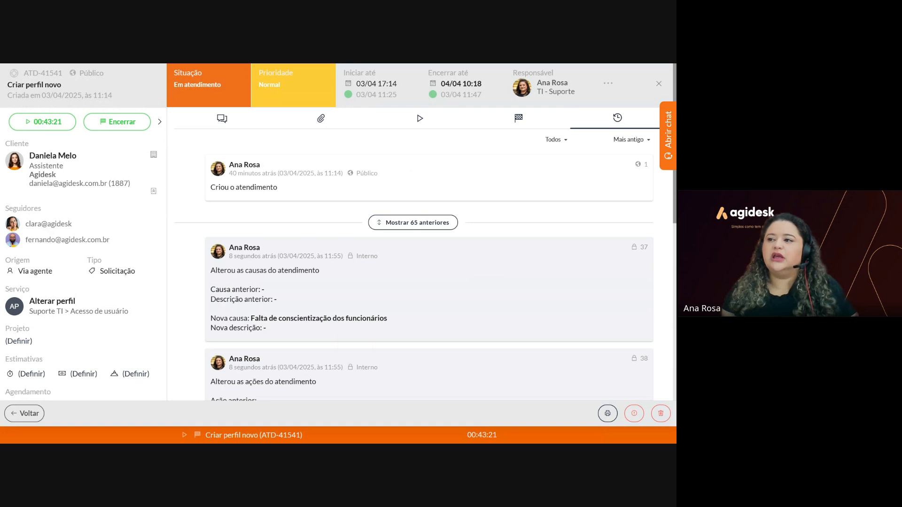
{"action": "left_click_drag", "start_coordinate": [237, 174], "coordinate": [331, 173]}
{"action": "left_click_drag", "start_coordinate": [224, 187], "coordinate": [291, 191]}
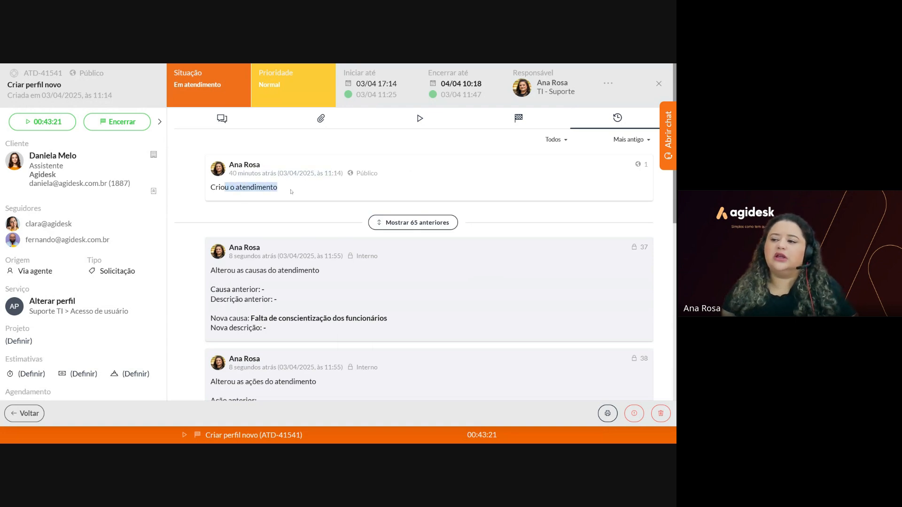
{"action": "scroll", "coordinate": [266, 286], "scroll_direction": "down", "scroll_amount": 1}
{"action": "left_click_drag", "start_coordinate": [227, 254], "coordinate": [345, 261]}
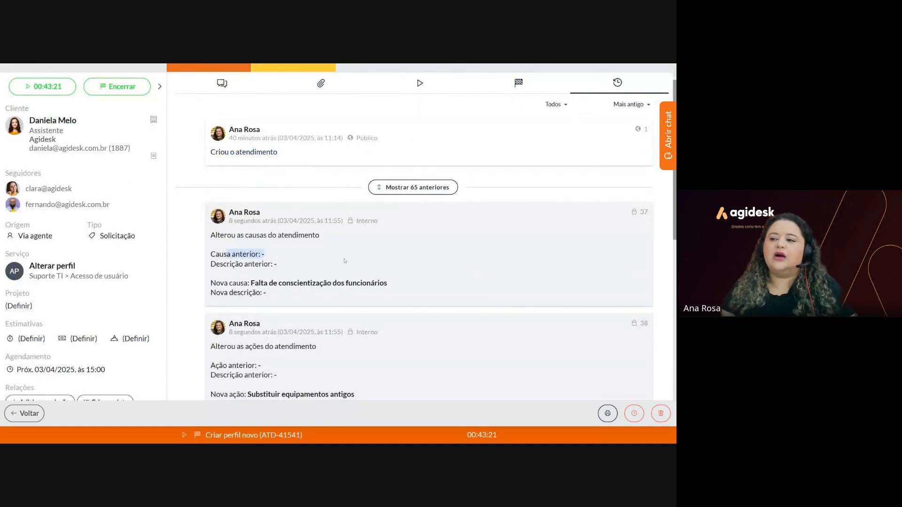
{"action": "left_click", "coordinate": [346, 261]}
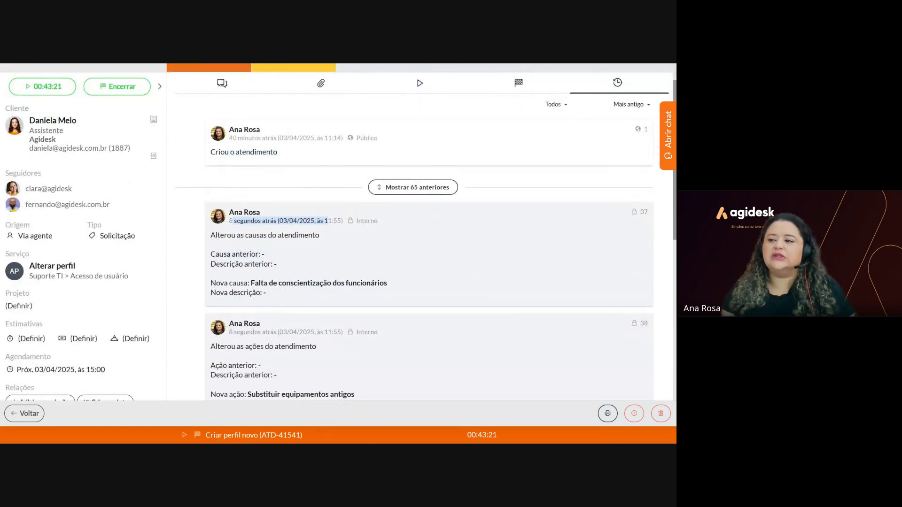
{"action": "scroll", "coordinate": [337, 233], "scroll_direction": "down", "scroll_amount": 4}
{"action": "scroll", "coordinate": [337, 232], "scroll_direction": "up", "scroll_amount": 3}
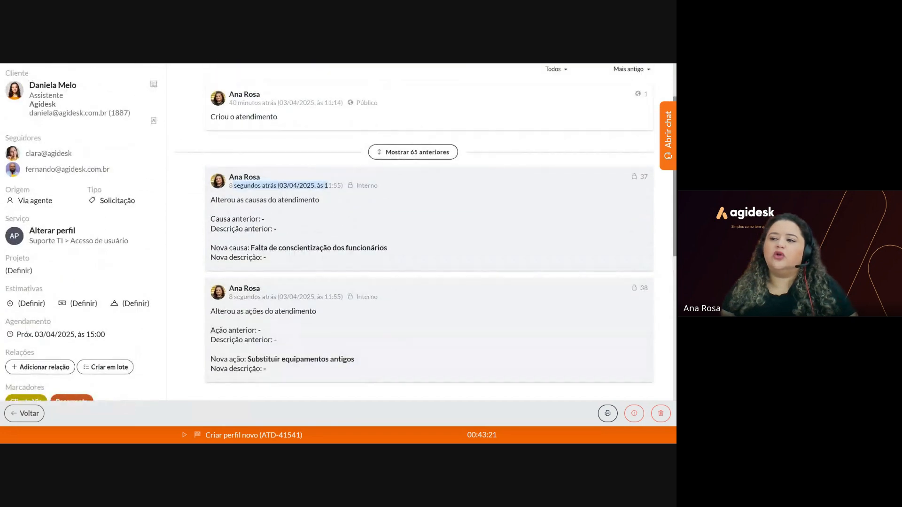
{"action": "left_click_drag", "start_coordinate": [247, 219], "coordinate": [286, 221]}
{"action": "left_click_drag", "start_coordinate": [241, 247], "coordinate": [322, 247]}
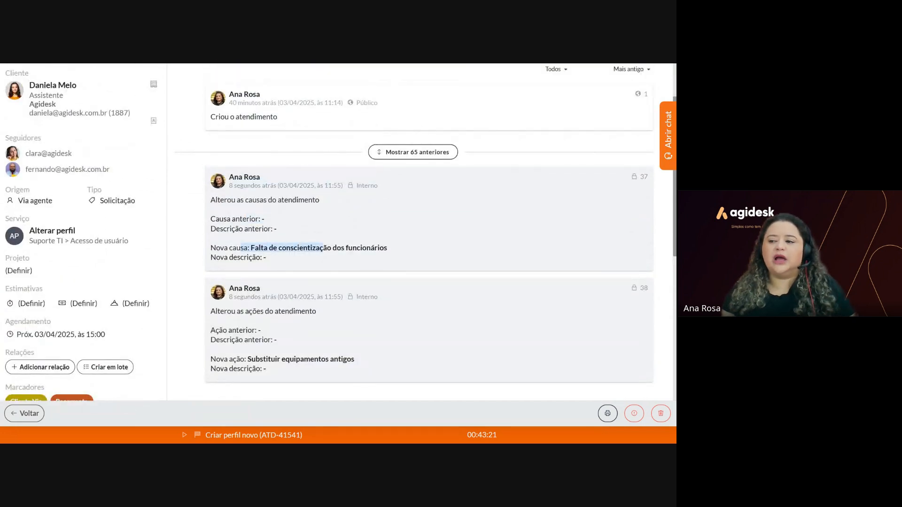
Expand the hidden earlier history entries and review the ticket's full sequence of changes.
{"action": "left_click", "coordinate": [413, 152]}
{"action": "scroll", "coordinate": [437, 244], "scroll_direction": "down", "scroll_amount": 5}
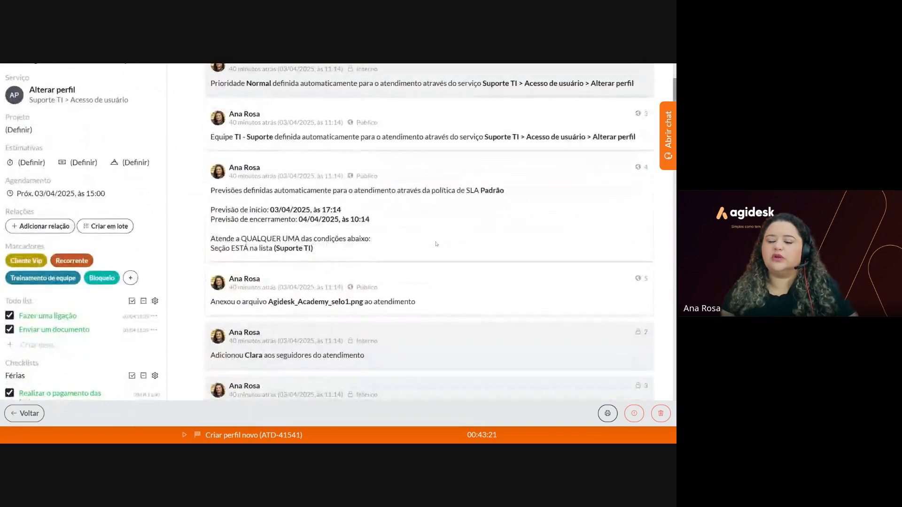
{"action": "scroll", "coordinate": [436, 244], "scroll_direction": "down", "scroll_amount": 4}
{"action": "scroll", "coordinate": [436, 244], "scroll_direction": "up", "scroll_amount": 7}
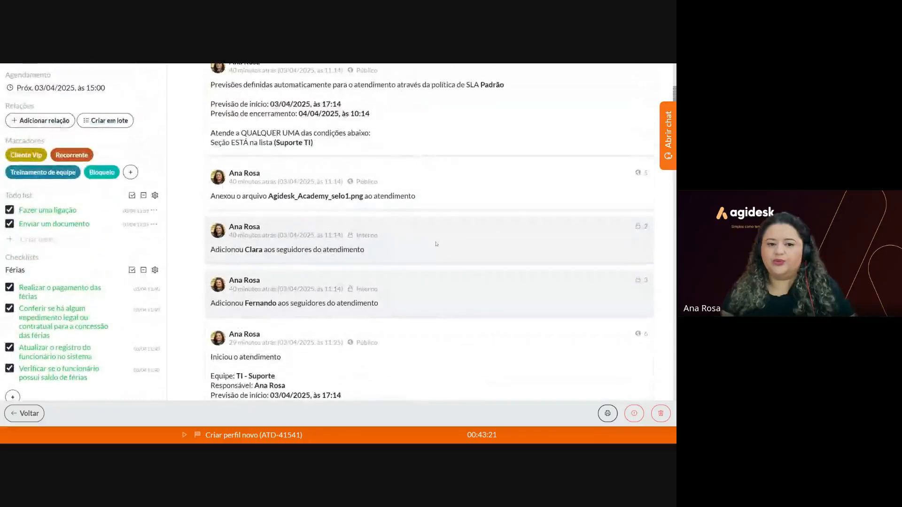
{"action": "scroll", "coordinate": [437, 243], "scroll_direction": "up", "scroll_amount": 4}
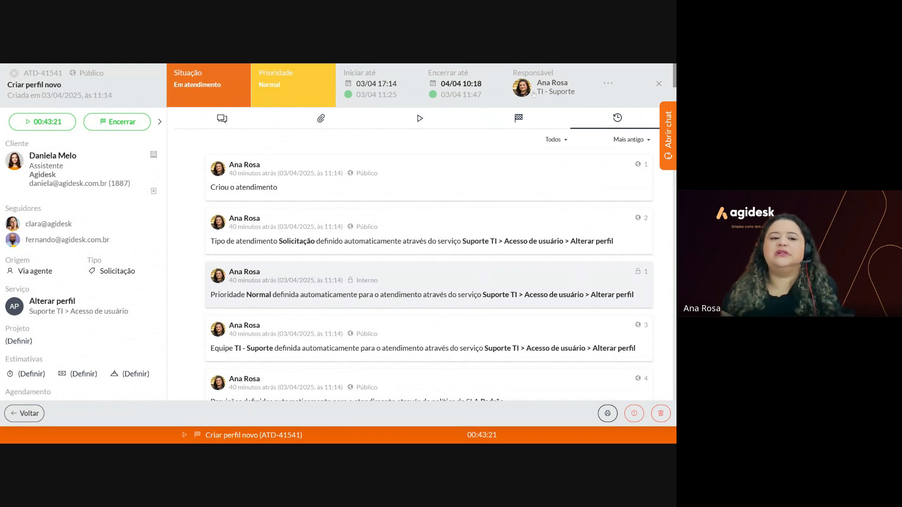
Transfer the ticket to the team "TI - Agidesk", clearing the current responsible and team selection and leaving the responsible empty.
{"action": "left_click", "coordinate": [609, 85]}
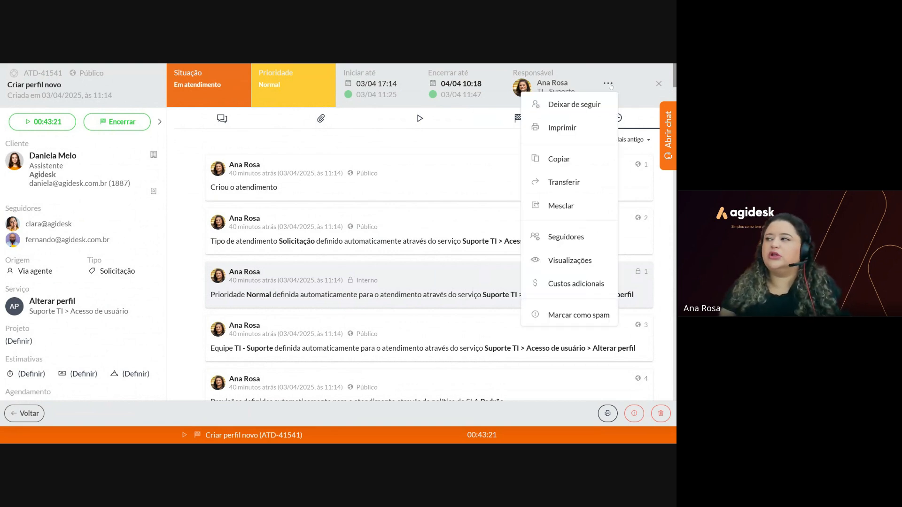
{"action": "left_click", "coordinate": [585, 181]}
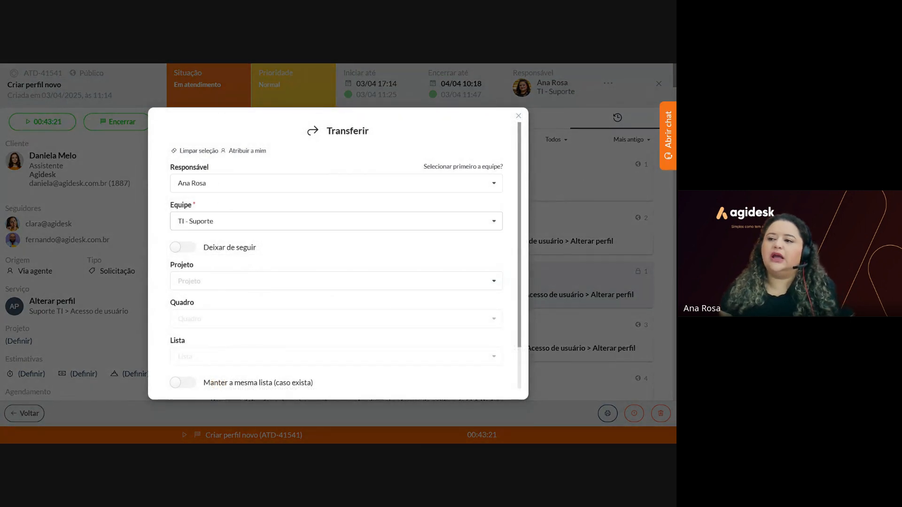
{"action": "left_click", "coordinate": [494, 221]}
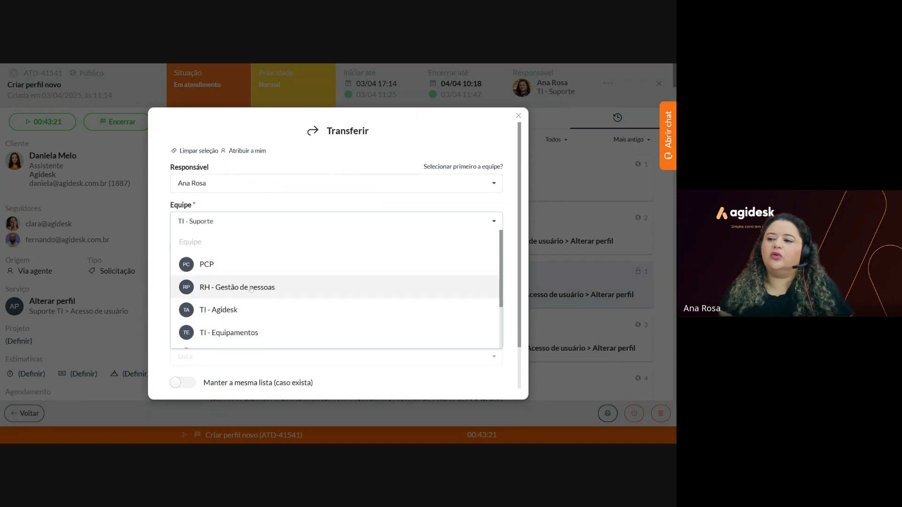
{"action": "left_click", "coordinate": [207, 287]}
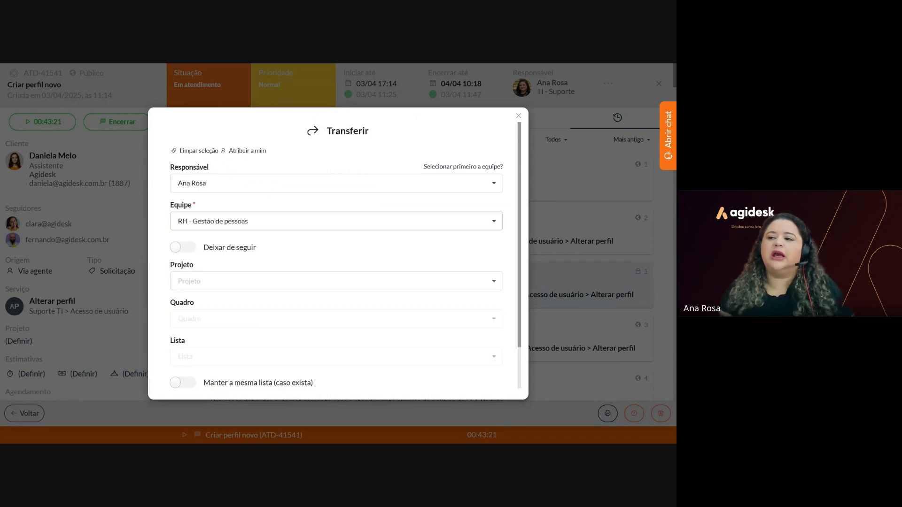
{"action": "left_click", "coordinate": [199, 151]}
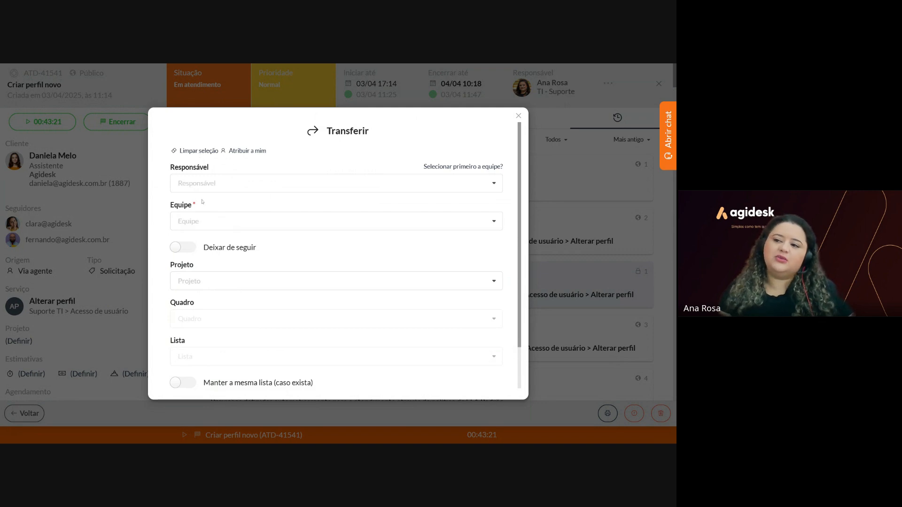
{"action": "left_click", "coordinate": [179, 221]}
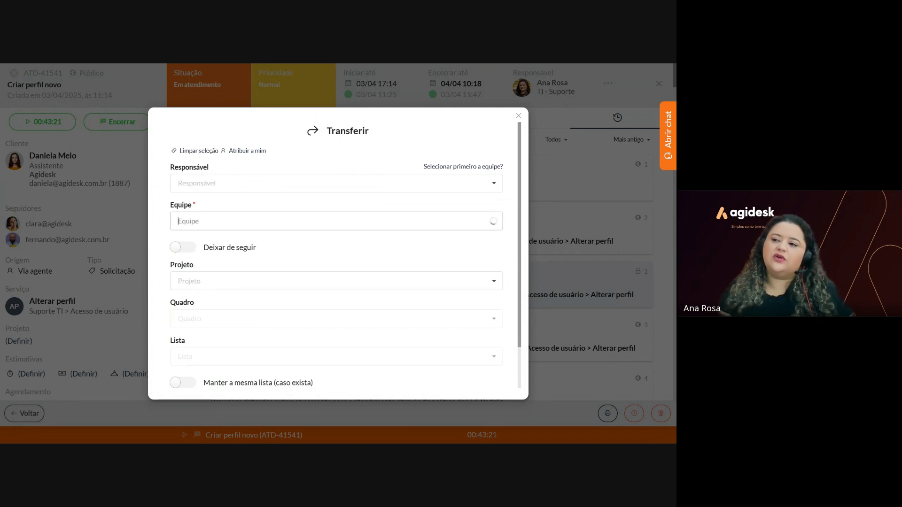
{"action": "scroll", "coordinate": [284, 295], "scroll_direction": "down", "scroll_amount": 4}
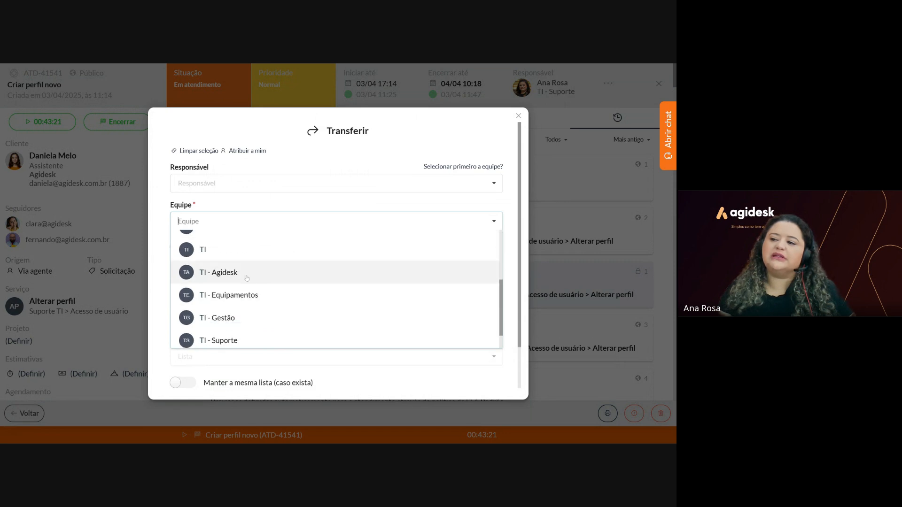
{"action": "left_click", "coordinate": [263, 274]}
{"action": "scroll", "coordinate": [305, 319], "scroll_direction": "down", "scroll_amount": 2}
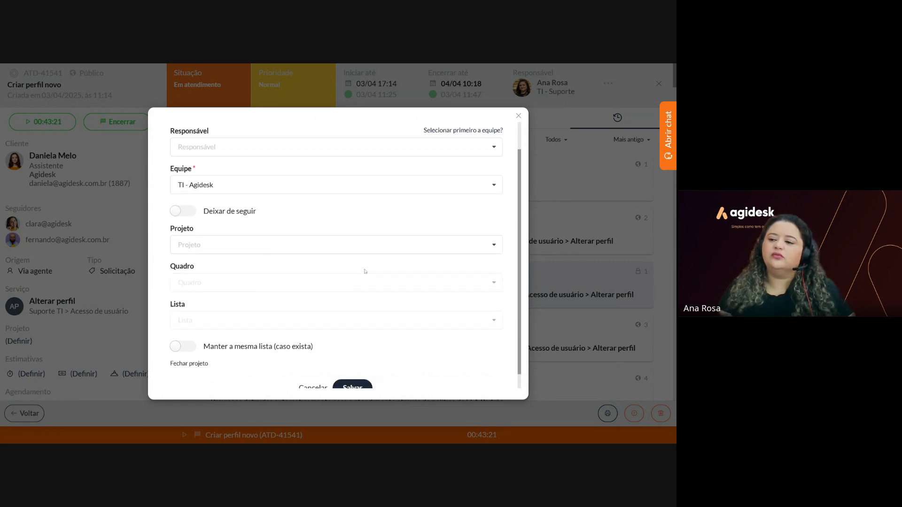
{"action": "left_click", "coordinate": [353, 376]}
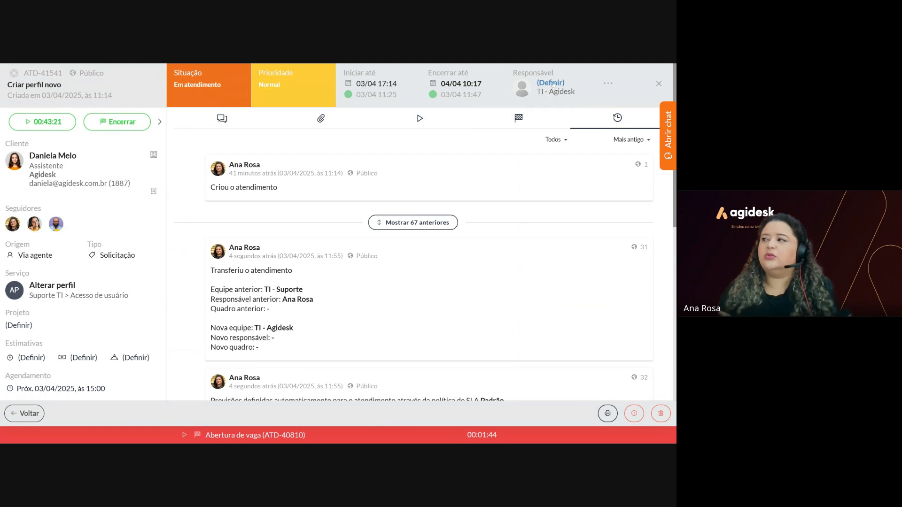
Assign the second agent offered for the TI - Agidesk team as the ticket's responsible and save the change.
{"action": "left_click", "coordinate": [551, 83]}
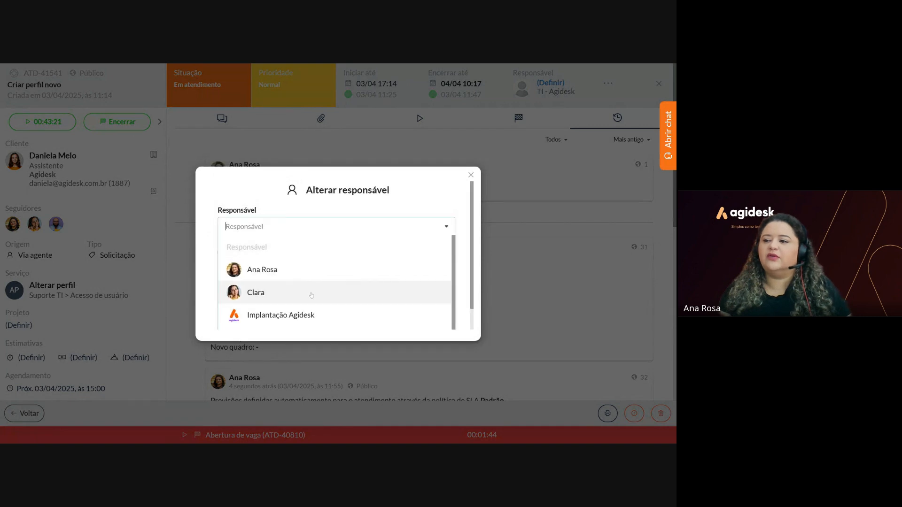
{"action": "left_click", "coordinate": [264, 289]}
{"action": "left_click", "coordinate": [343, 324]}
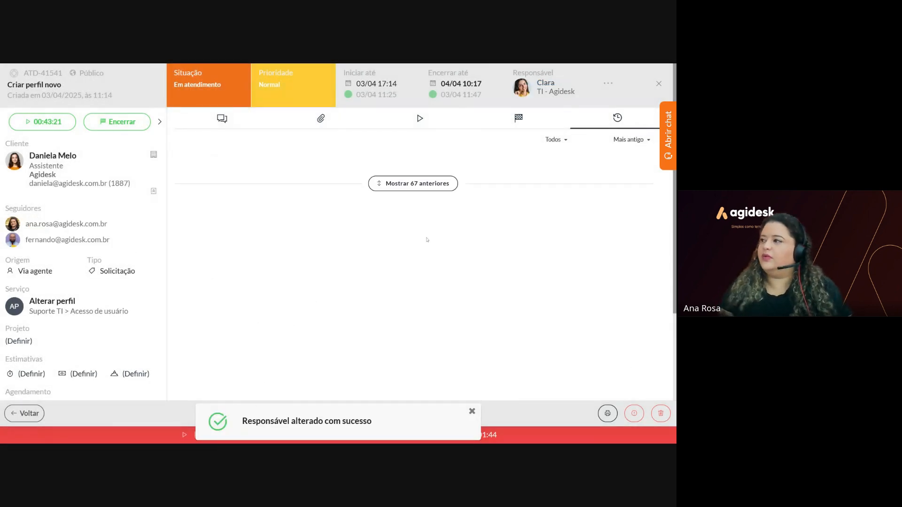
Review the ticket's Visualizações record to see who viewed it and when, and return to the ticket.
{"action": "left_click", "coordinate": [608, 86]}
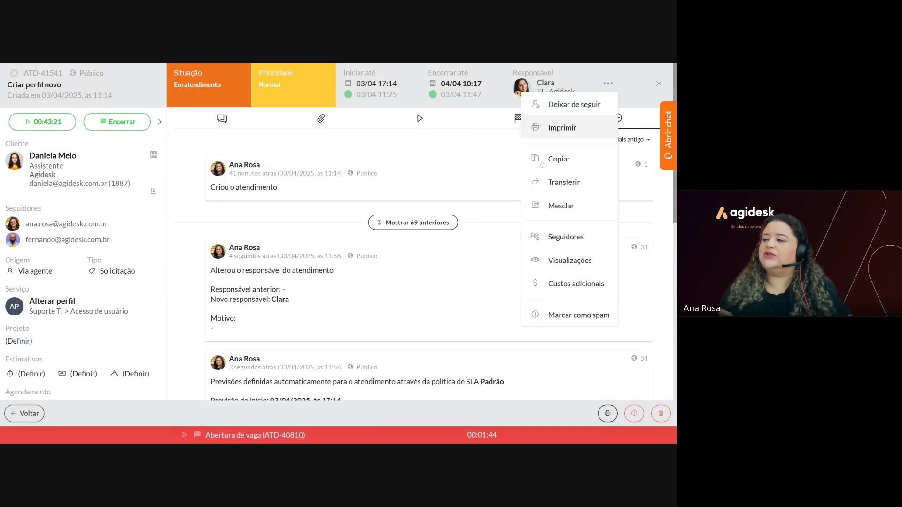
{"action": "left_click", "coordinate": [570, 261]}
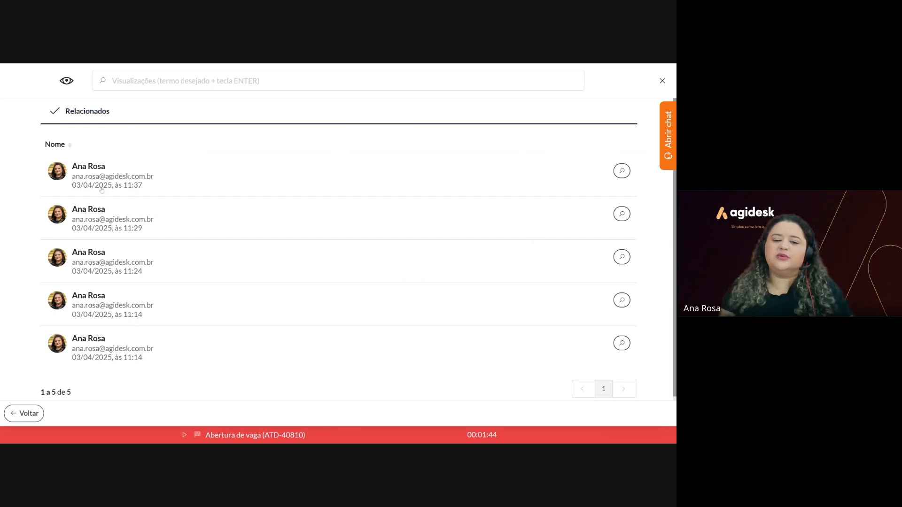
{"action": "left_click", "coordinate": [24, 414]}
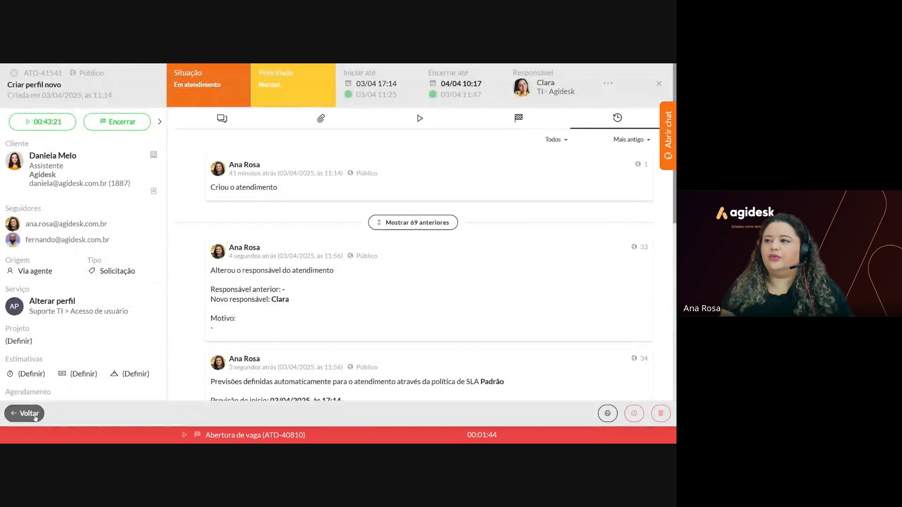
Open the ticket's additional actions.
{"action": "left_click", "coordinate": [609, 82]}
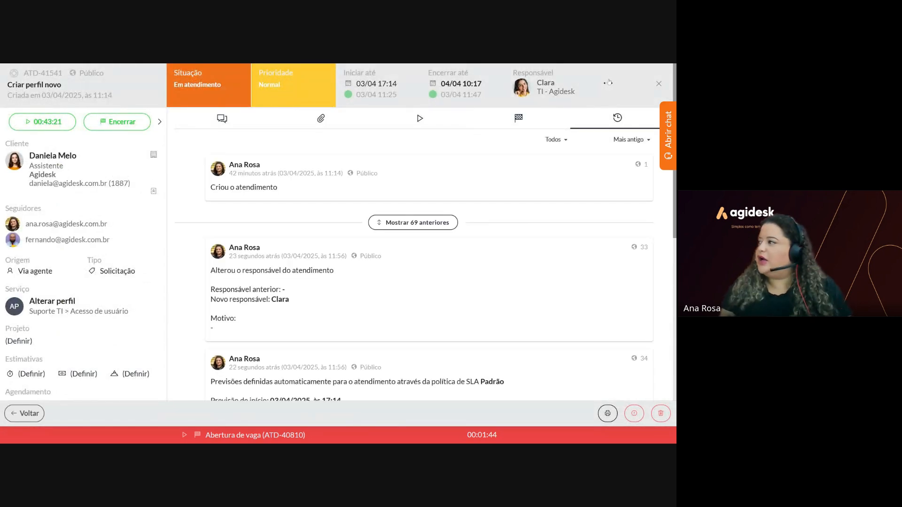